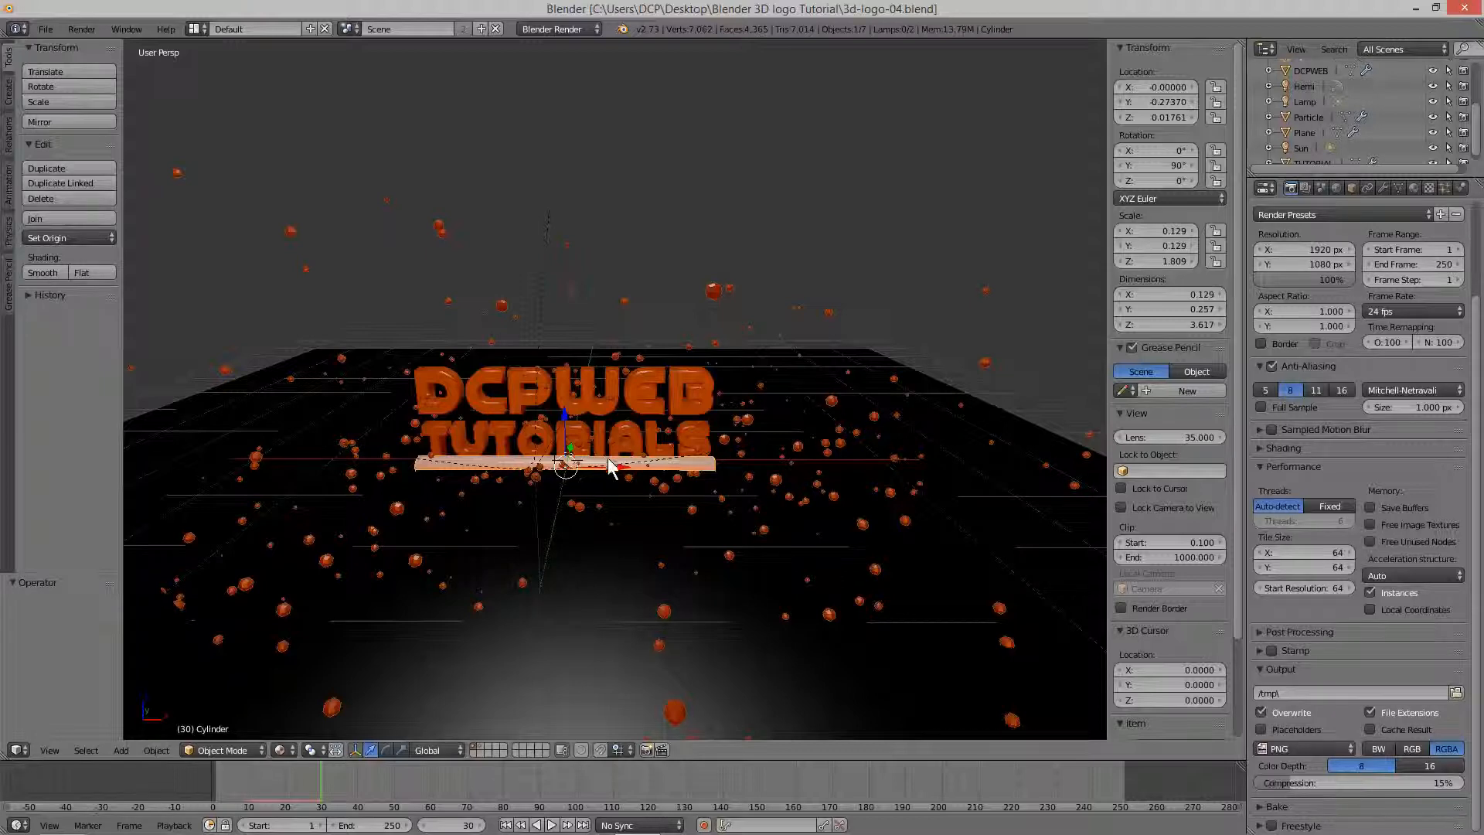
Render the logo scene at frame 30, inspect the rendered image up close, and return to the 3D view.
middle_click_drag(591, 558, 838, 584)
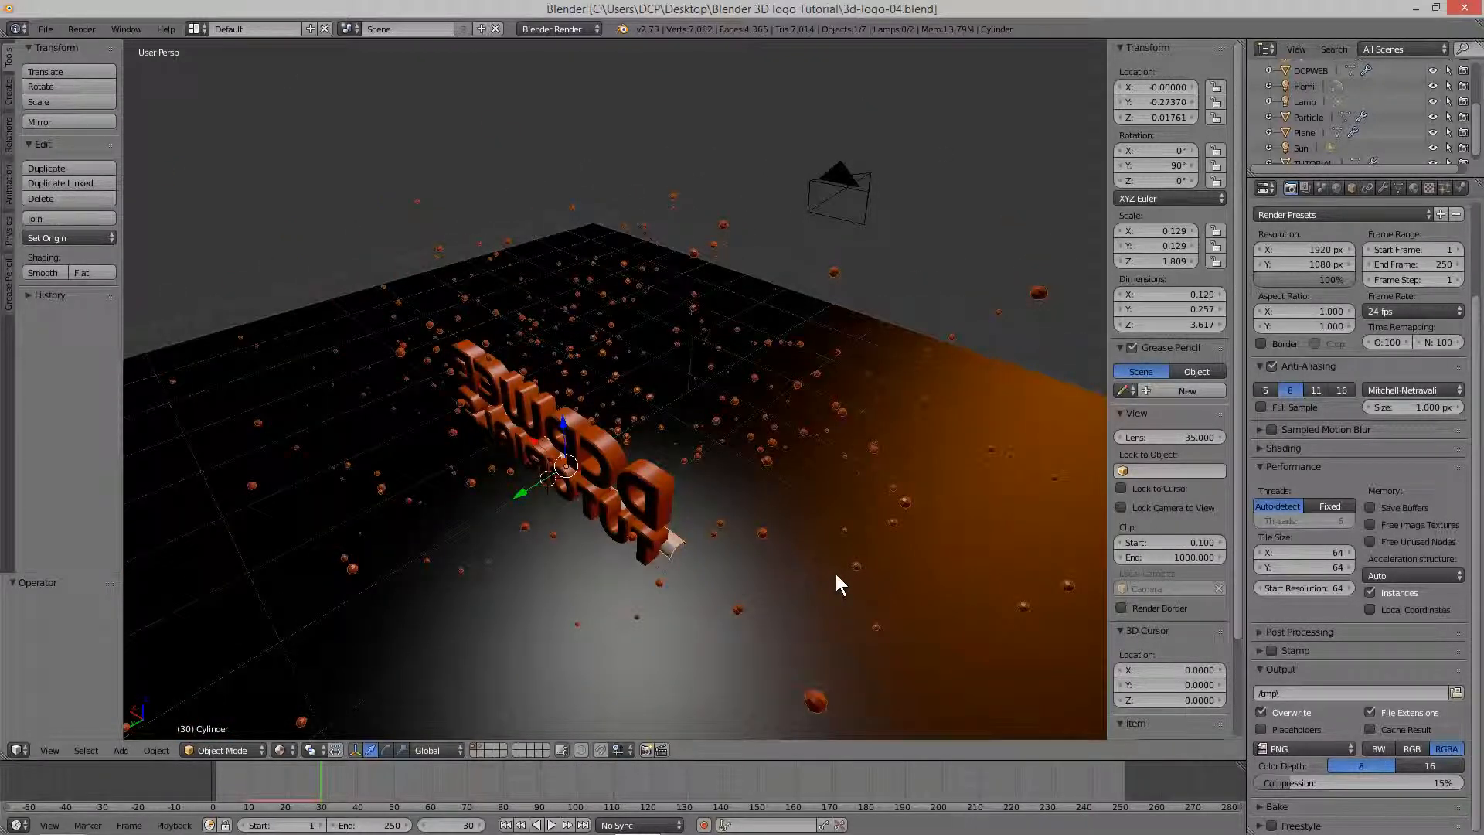
middle_click_drag(836, 575, 573, 527)
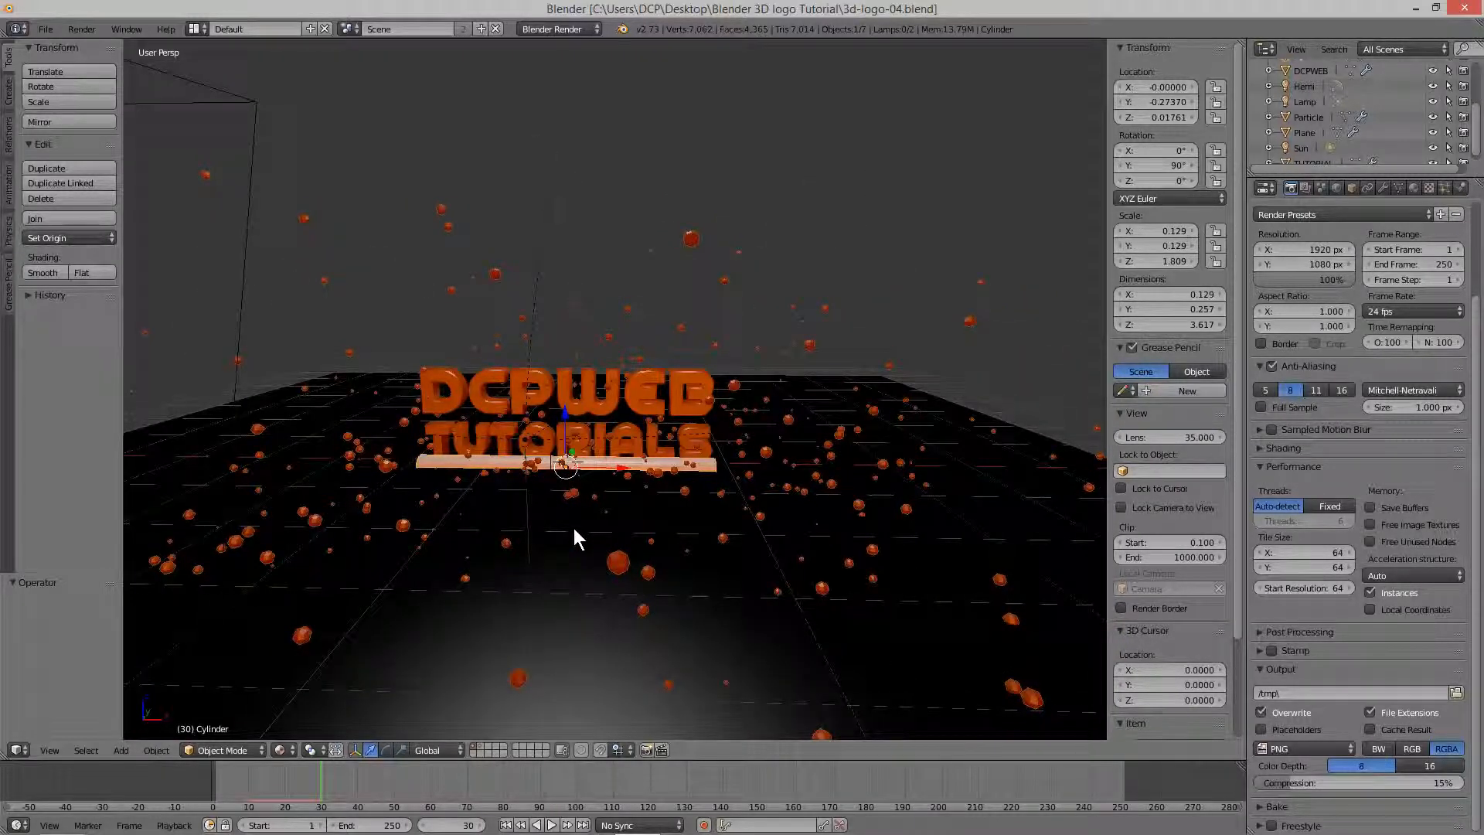
key("F12")
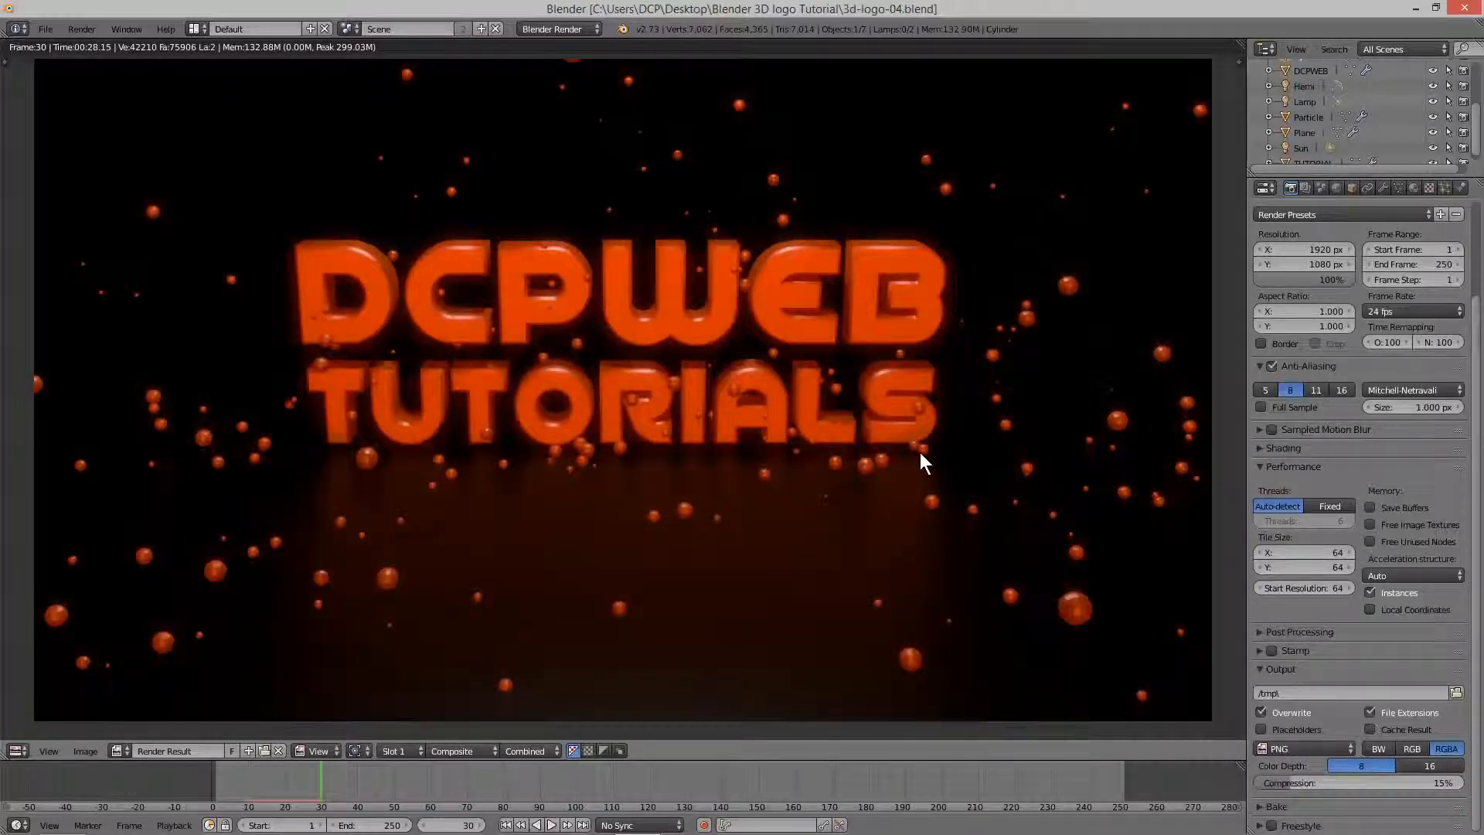
scroll(838, 321, "up", 2)
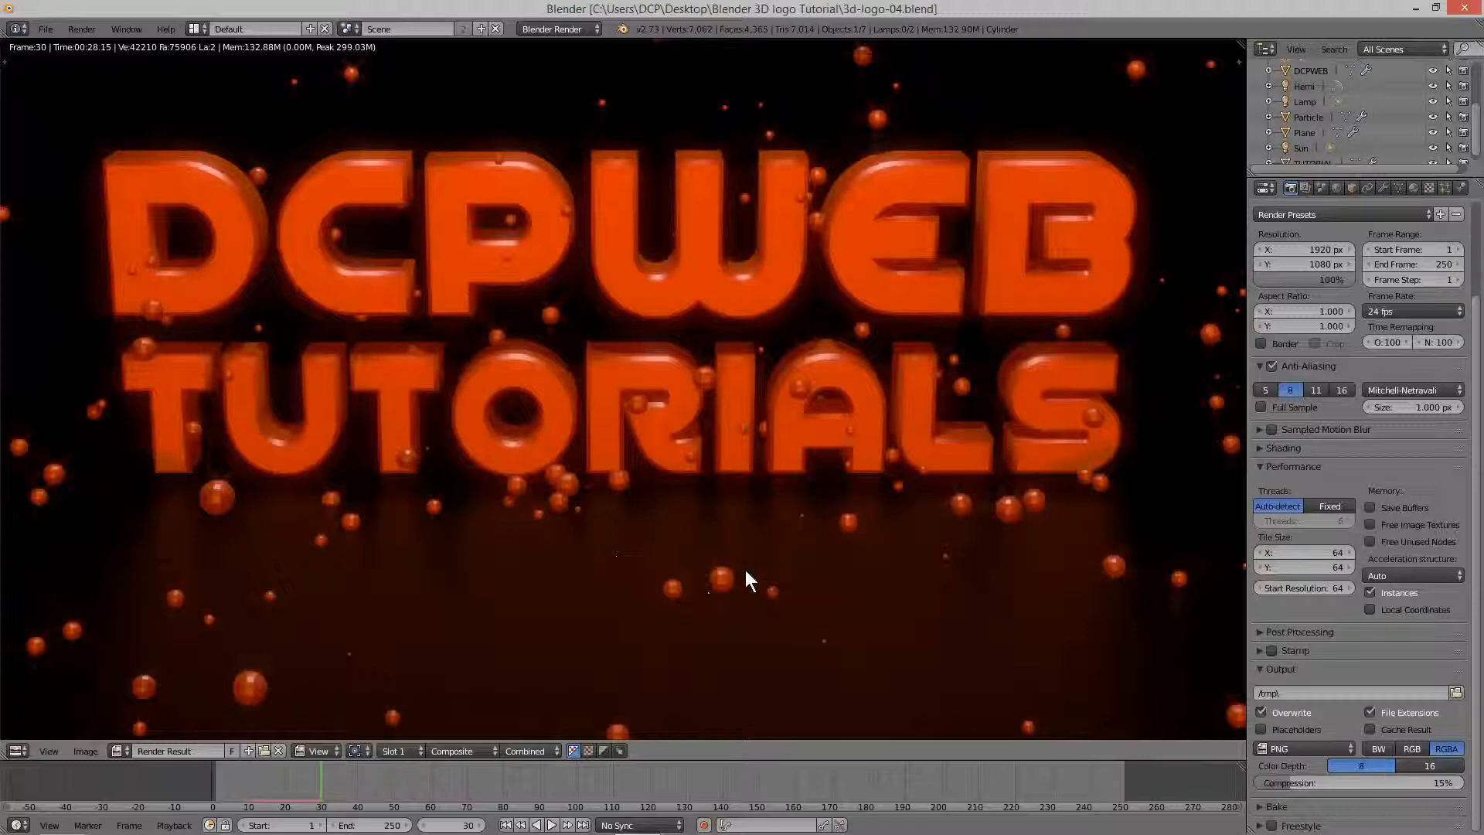
scroll(753, 575, "down", 3)
scroll(684, 224, "up", 1)
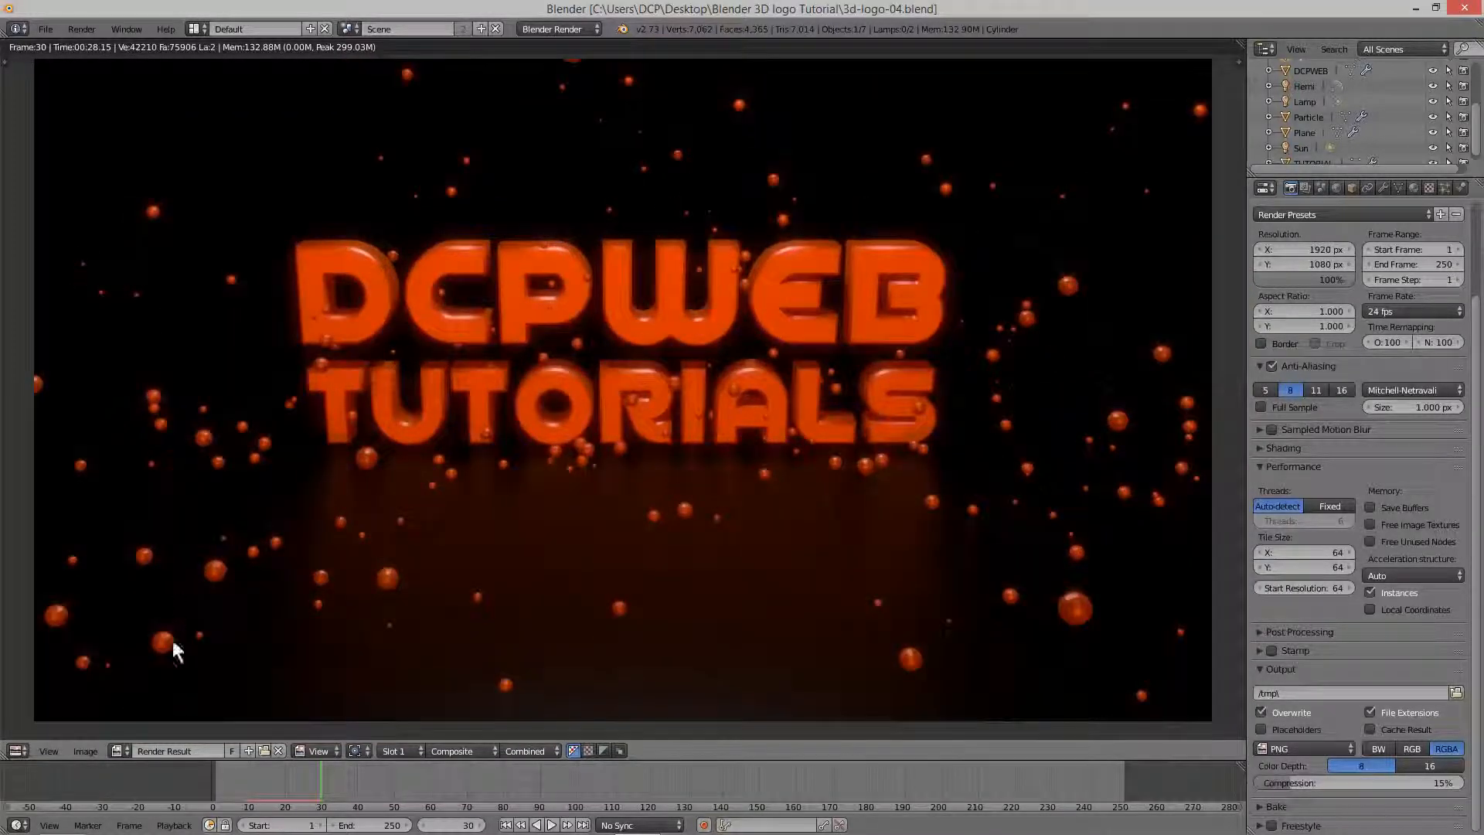
left_click(17, 751)
left_click(35, 732)
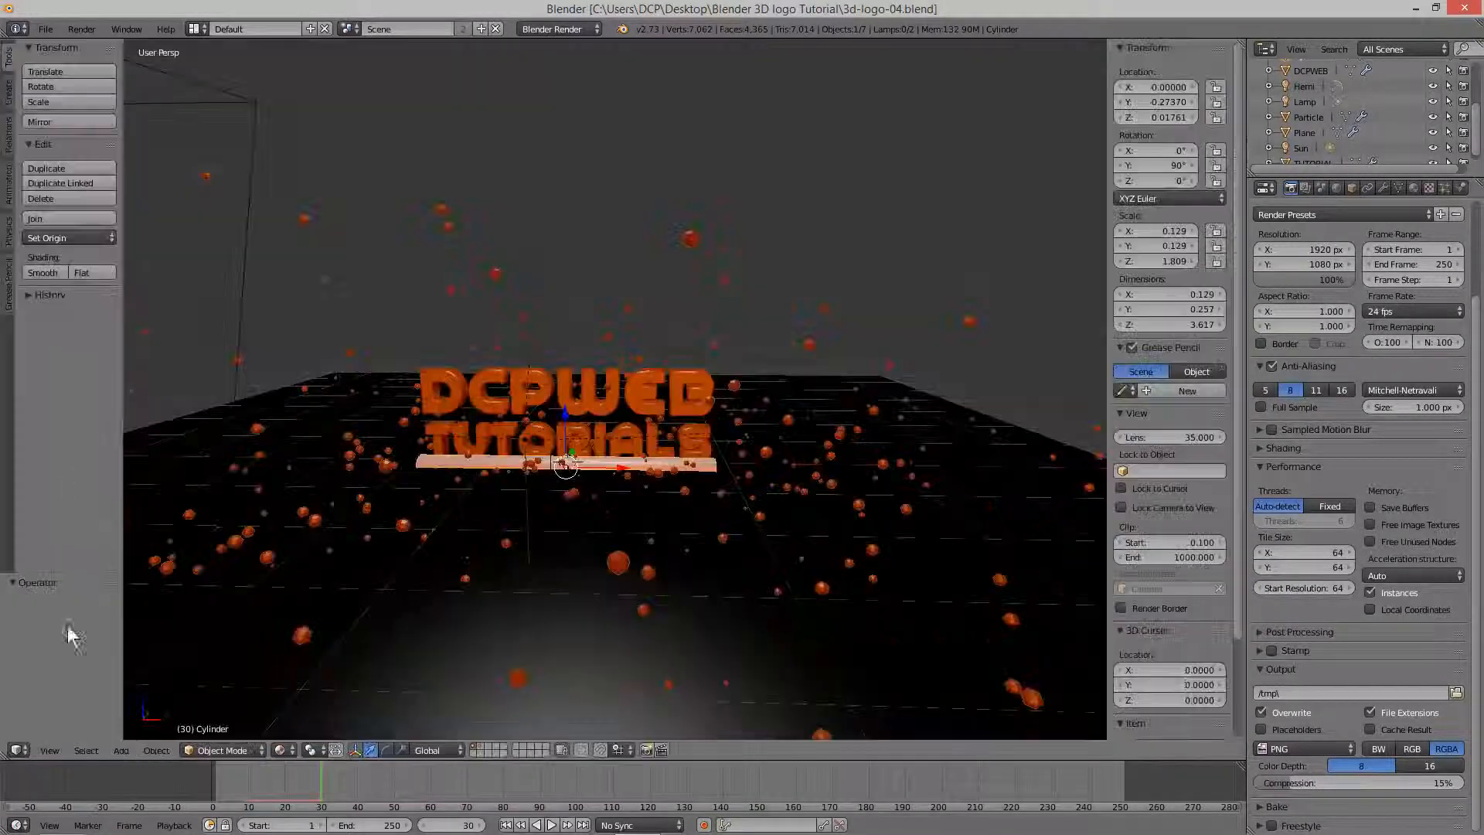
Save the project as a new file named 3d-logo-05.blend in the Blender 3D logo Tutorial folder.
left_click(45, 34)
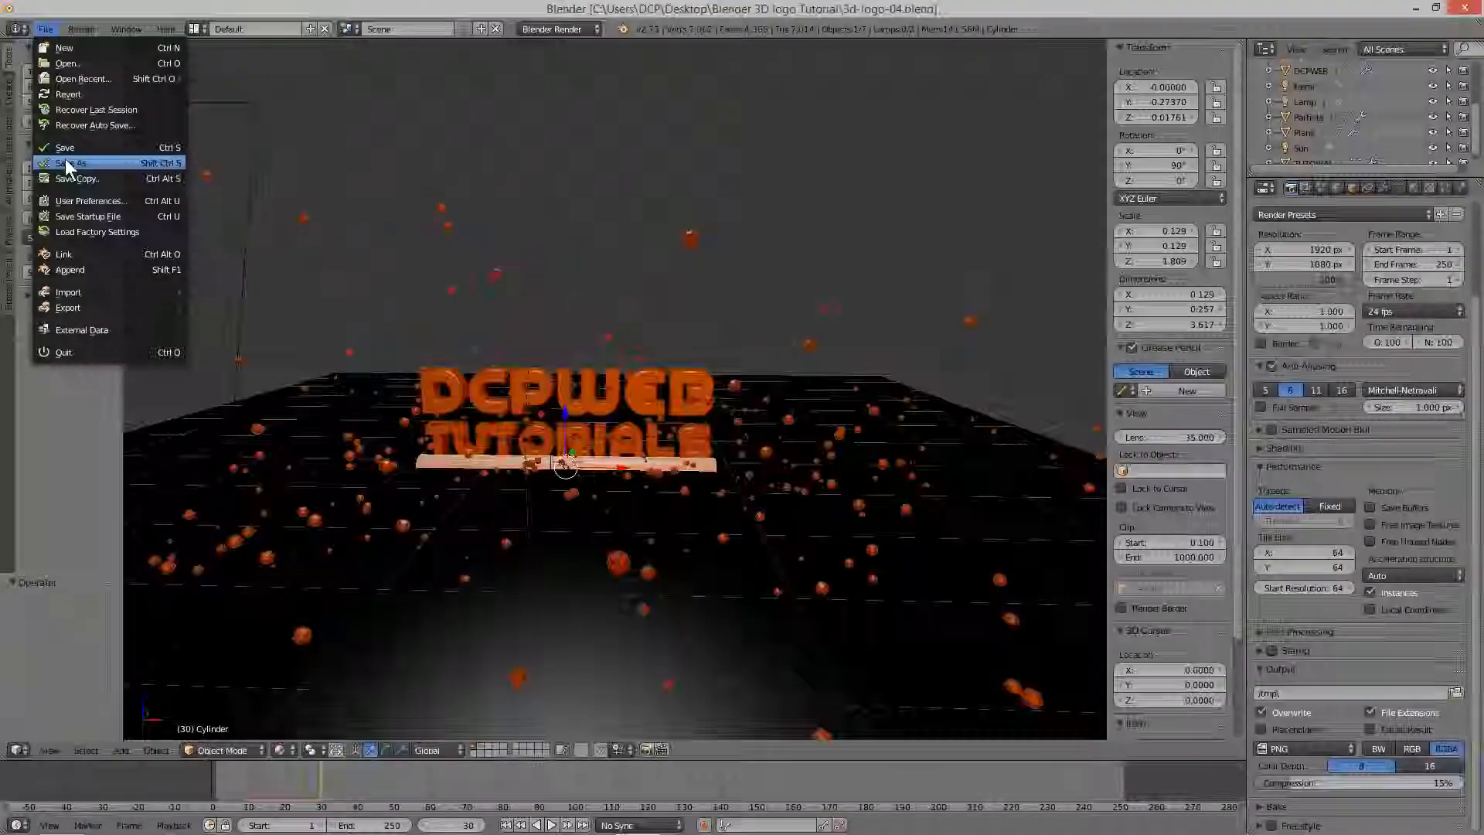
left_click(65, 159)
left_click(219, 236)
left_click(233, 241)
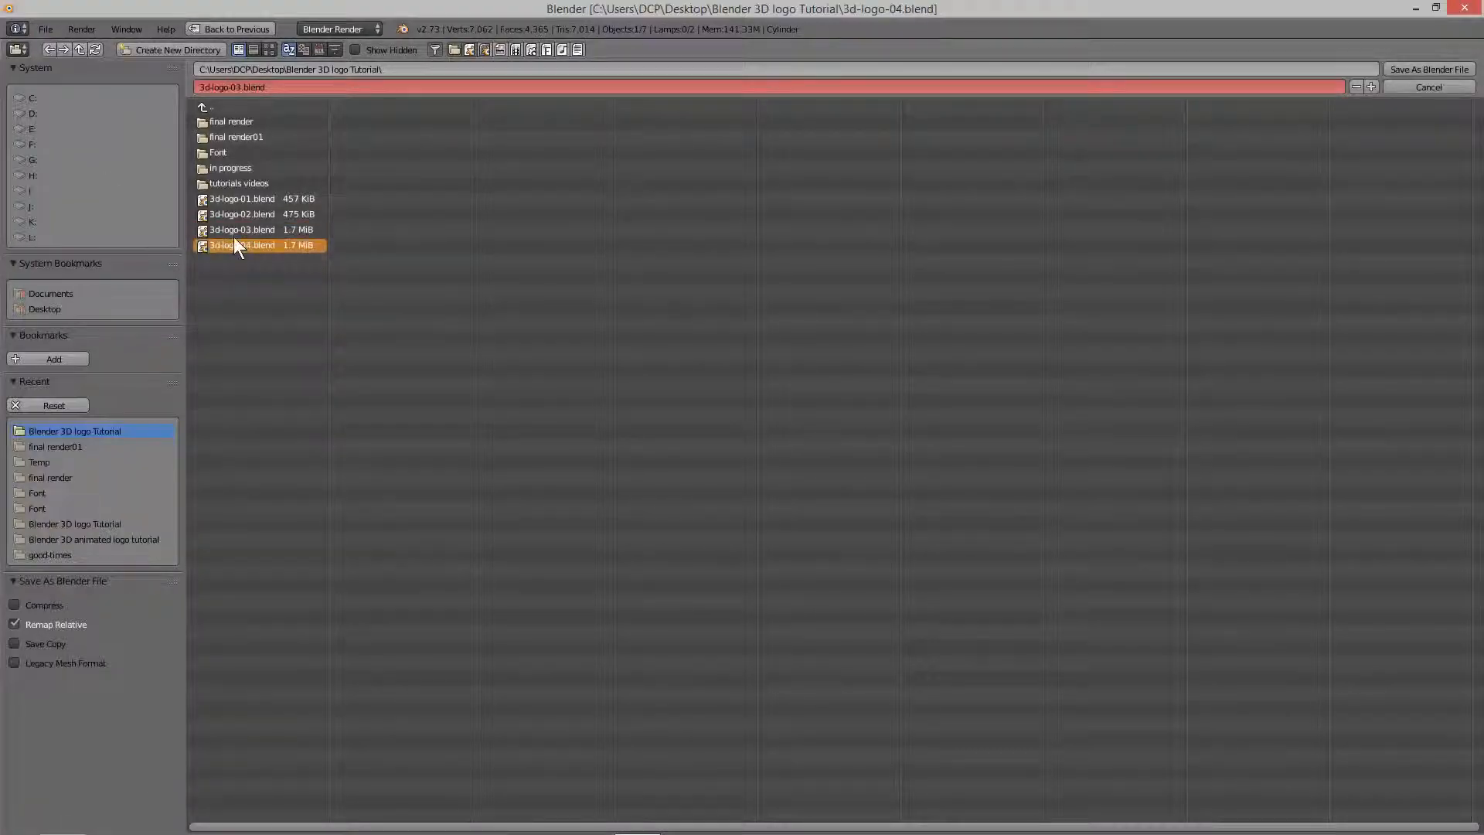
left_click(240, 86)
left_click(1426, 69)
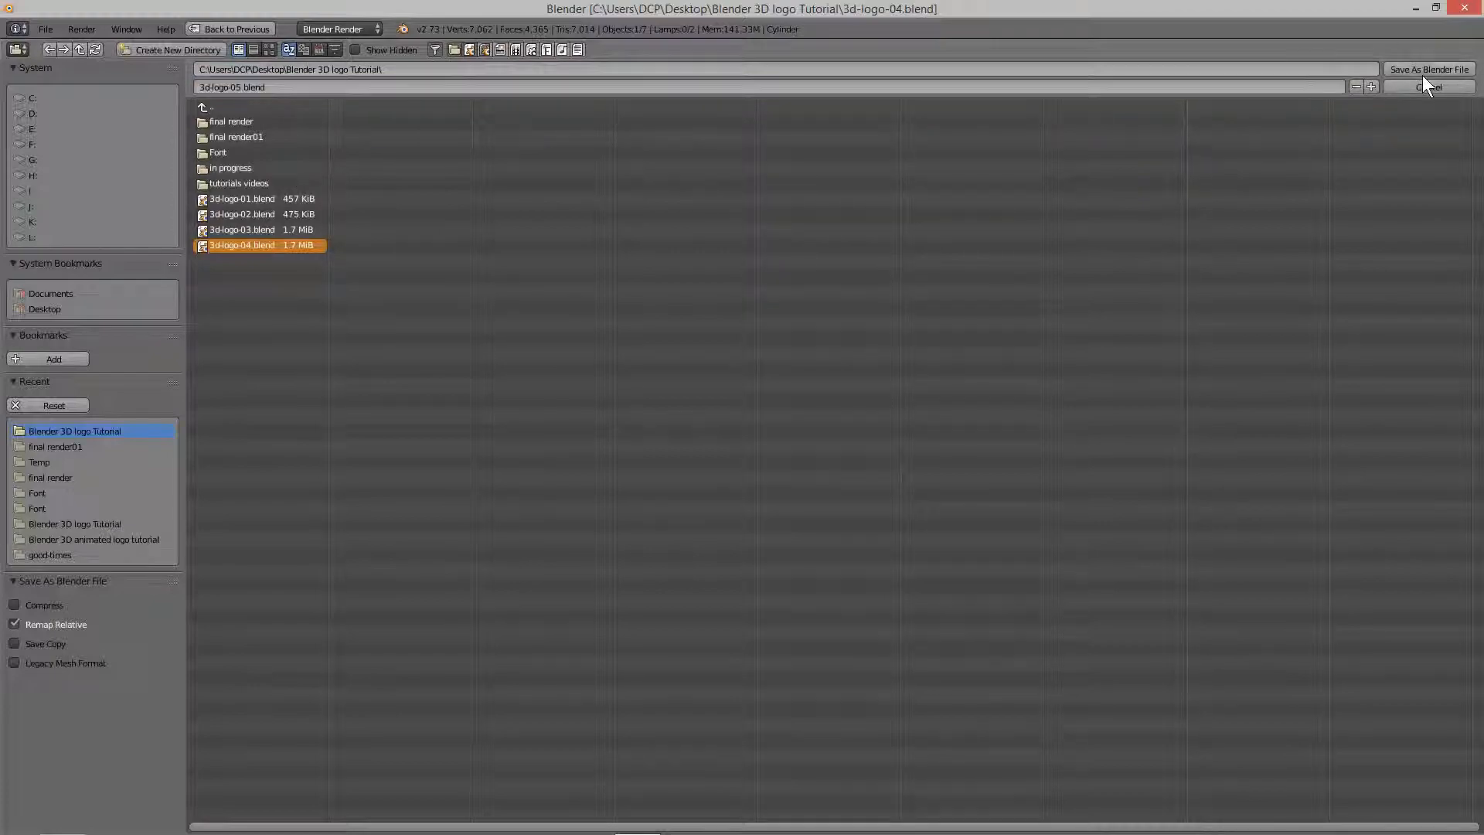
left_click(1426, 69)
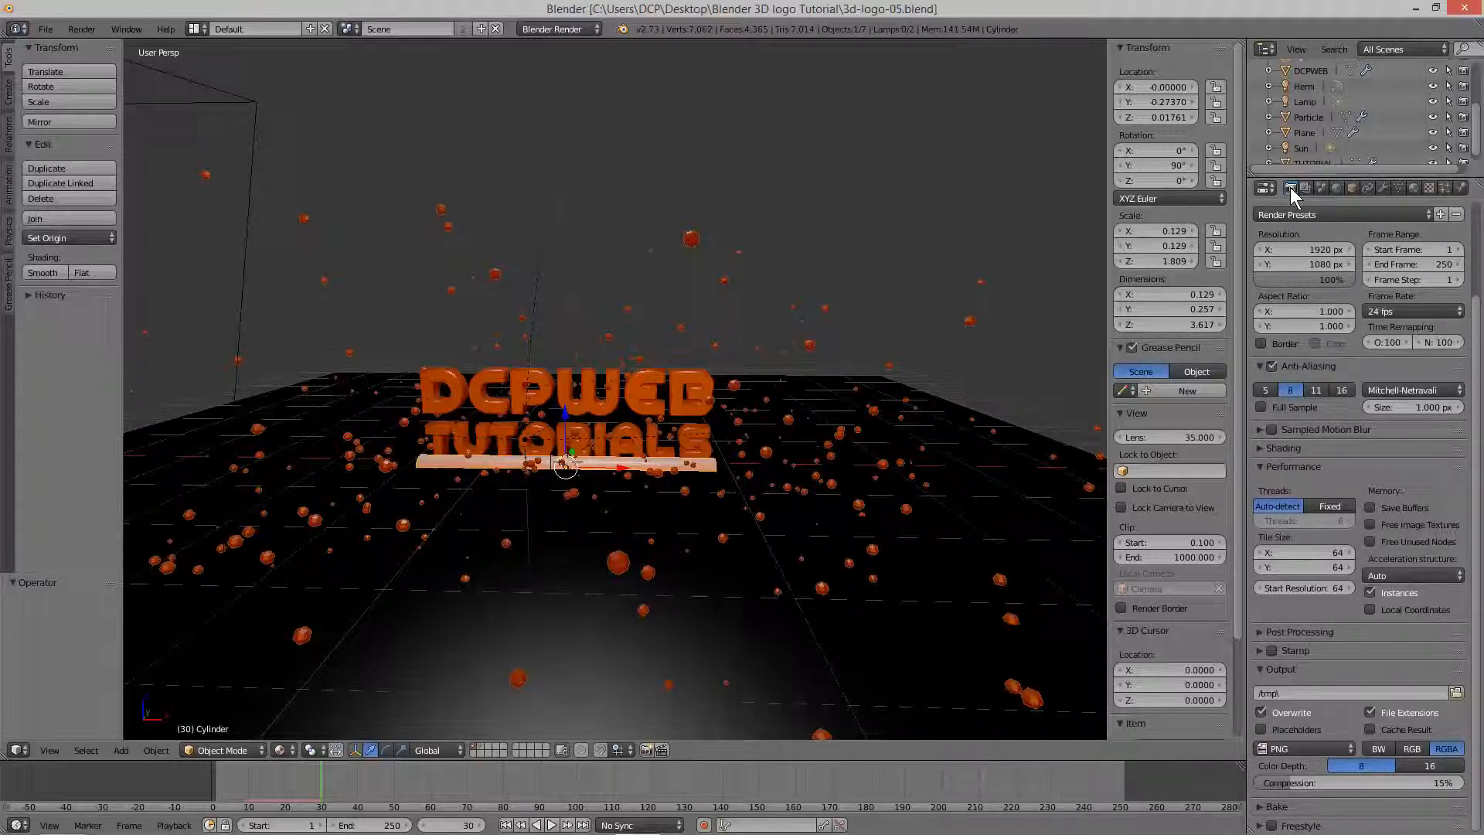
Set the render resolution scale to 40%, test-render frame 30, and return to the 3D view.
mouse_move(1337, 280)
left_mouse_down()
mouse_move(1284, 280)
mouse_move(1309, 278)
left_mouse_up()
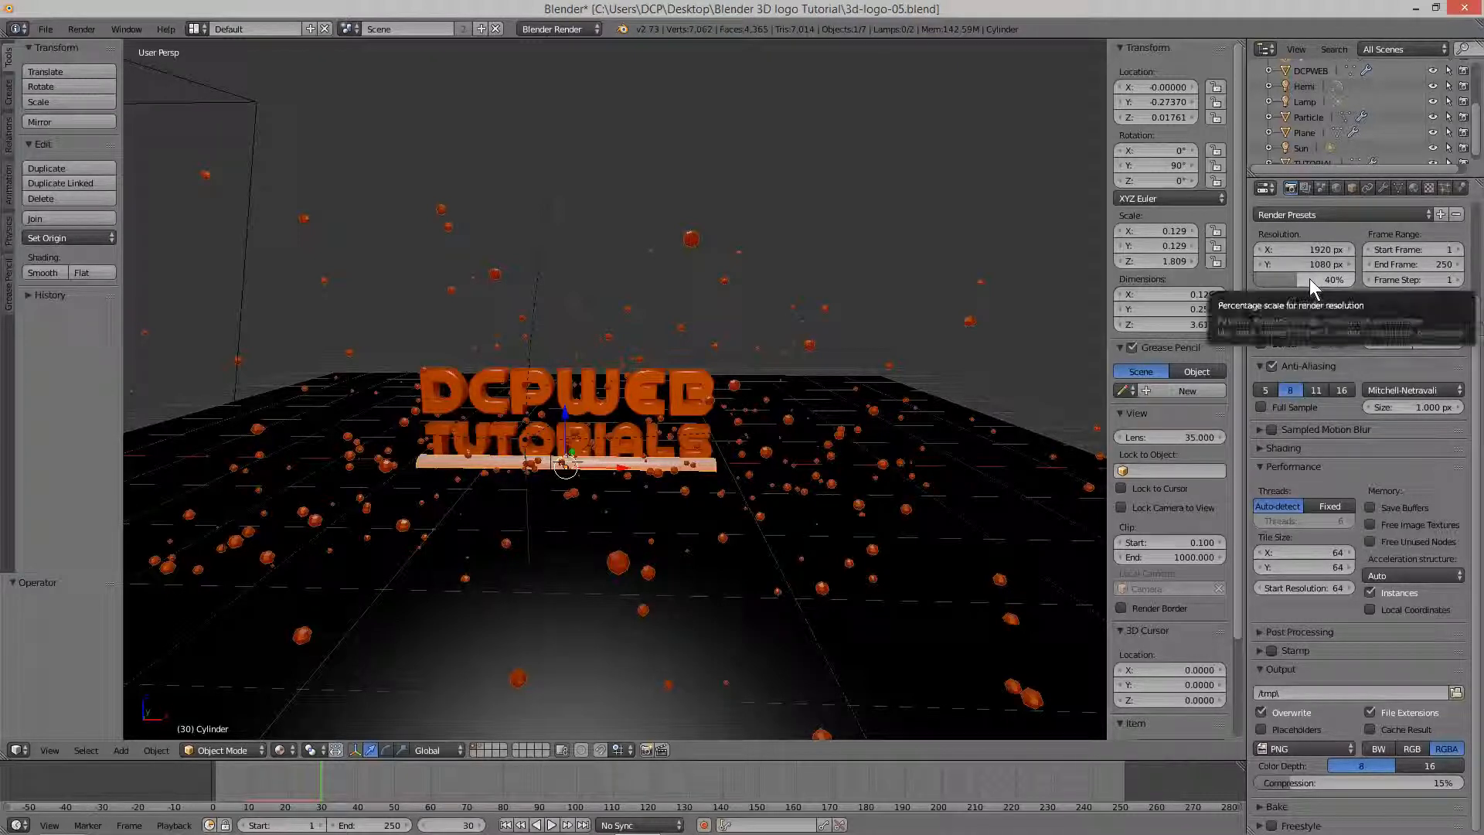
key("F12")
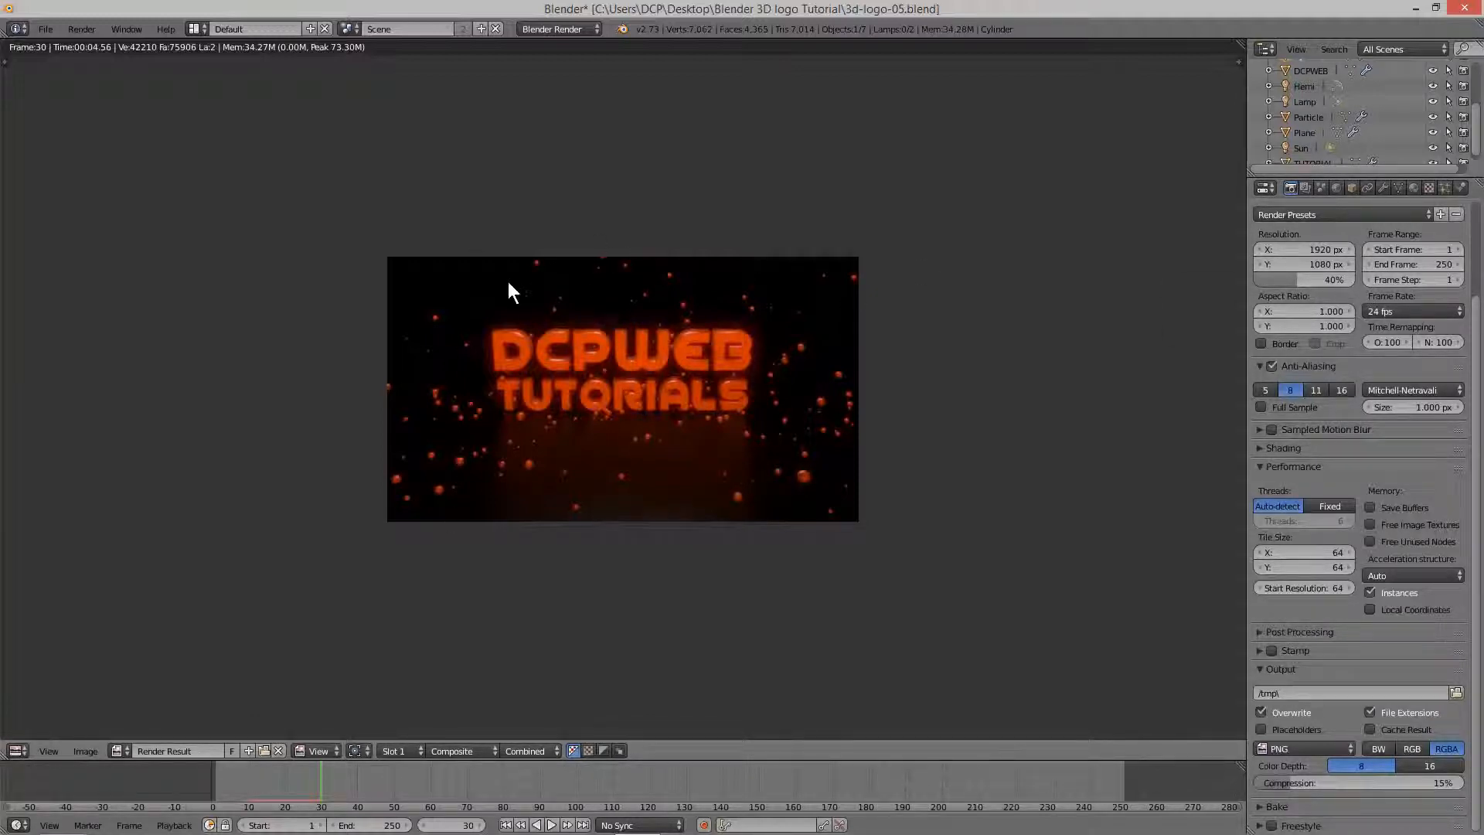
left_click(19, 750)
left_click(30, 730)
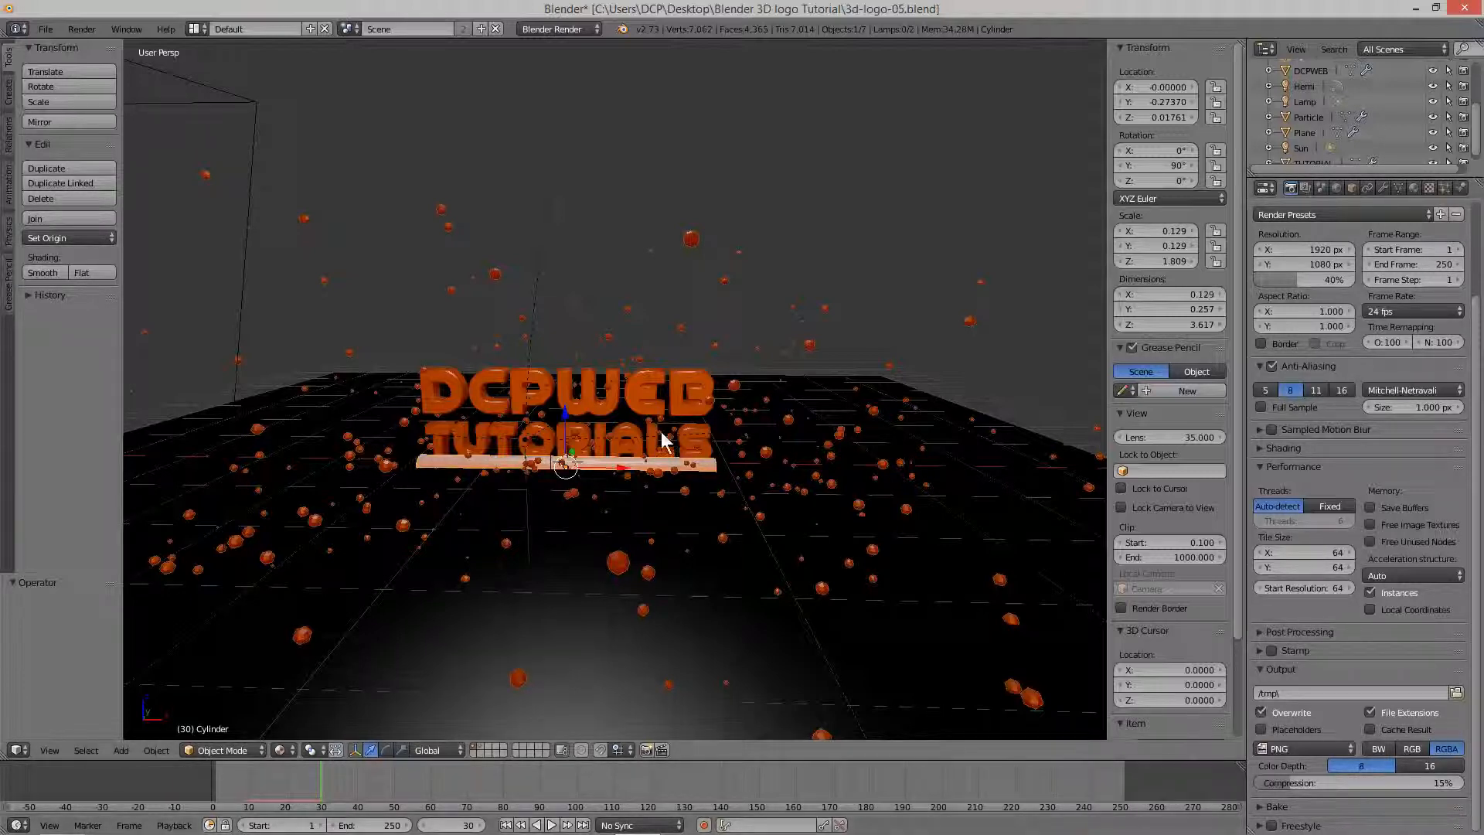
Look through the camera and advance the animation to frame 110, where the particles are gone.
key("KP_0")
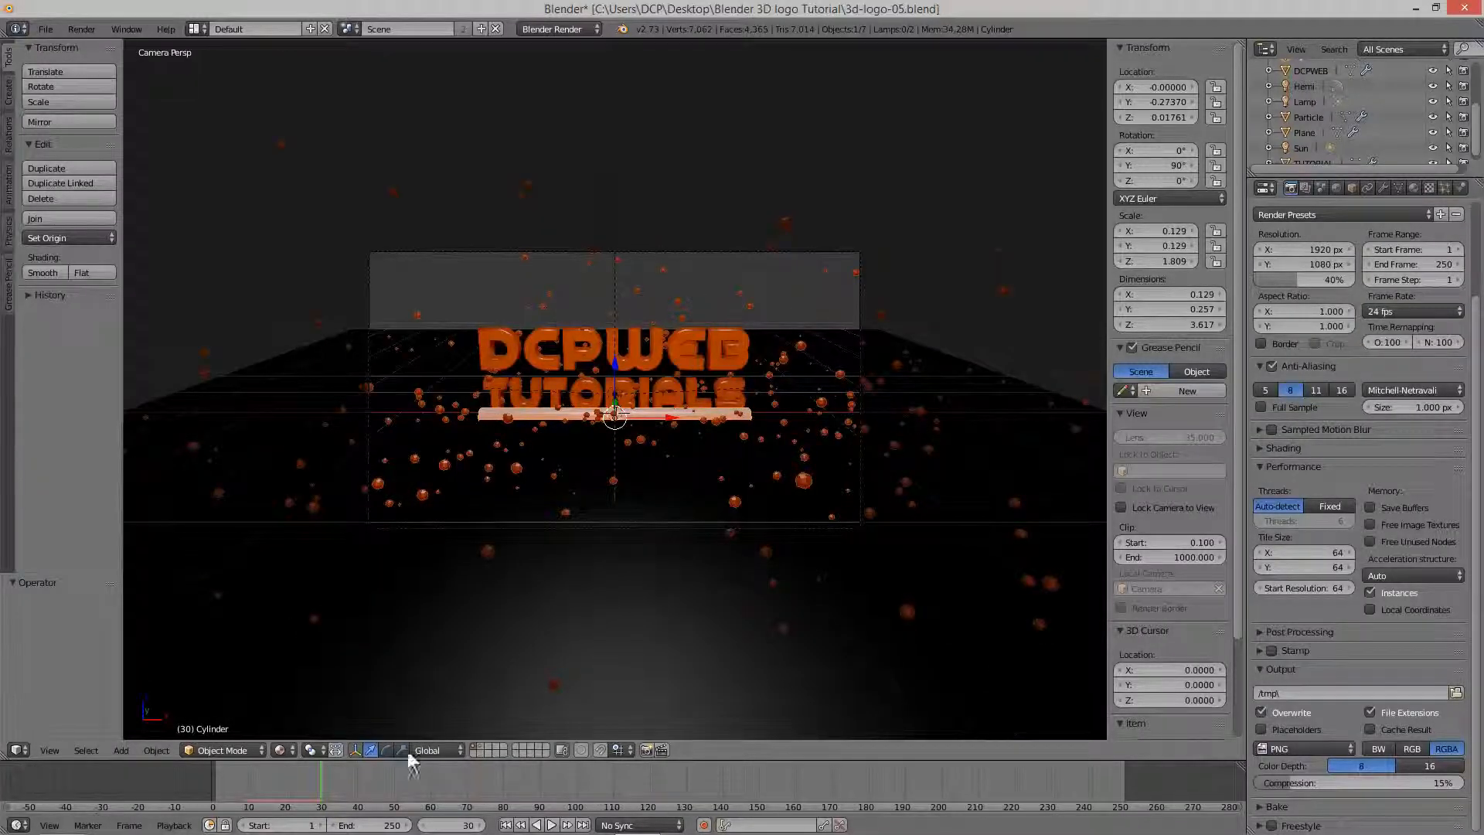
left_click_drag(323, 771, 616, 776)
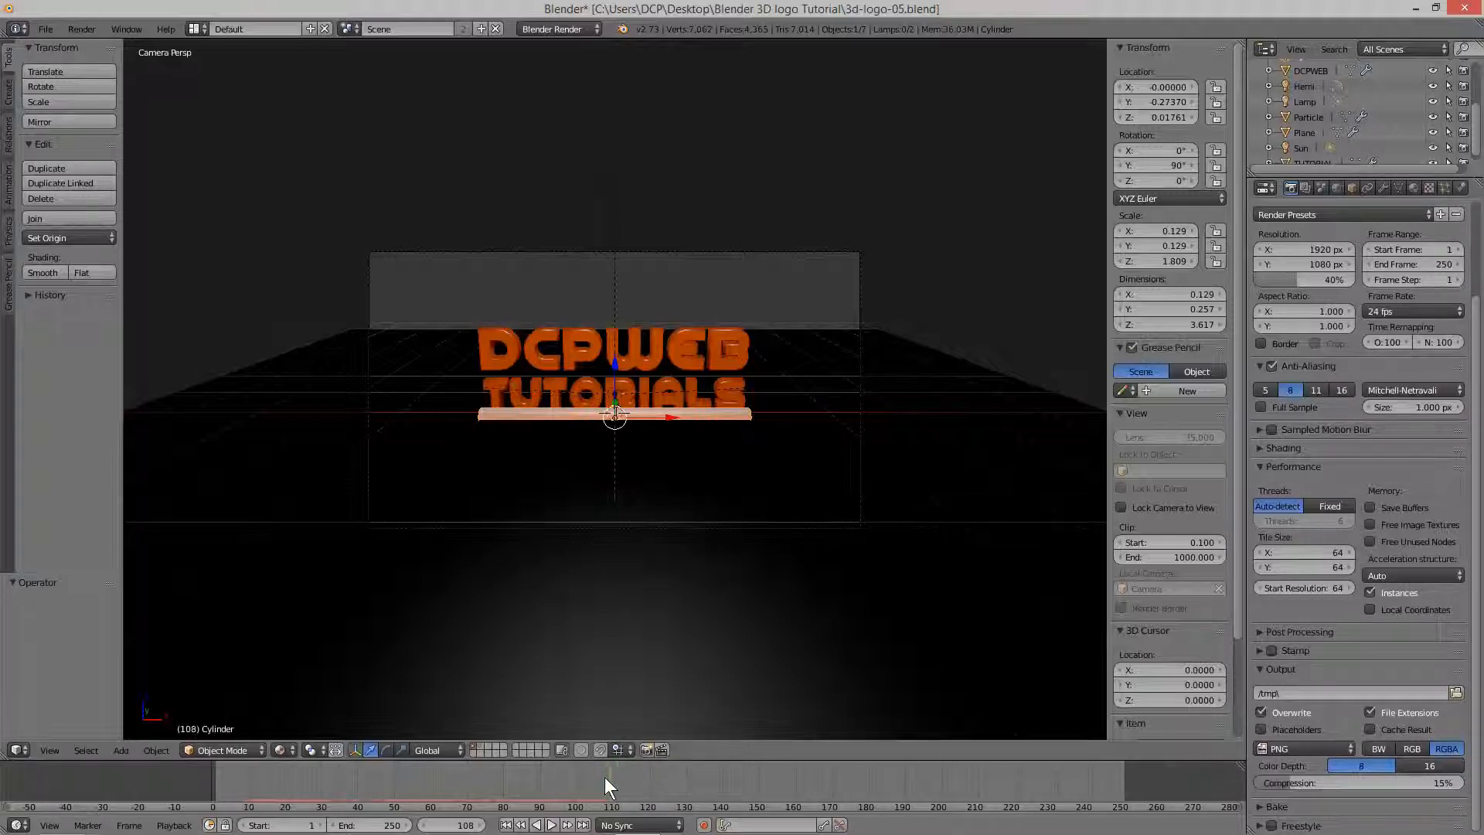
left_click_drag(625, 777, 611, 780)
mouse_move(604, 784)
left_mouse_down()
mouse_move(588, 777)
mouse_move(613, 778)
left_mouse_up()
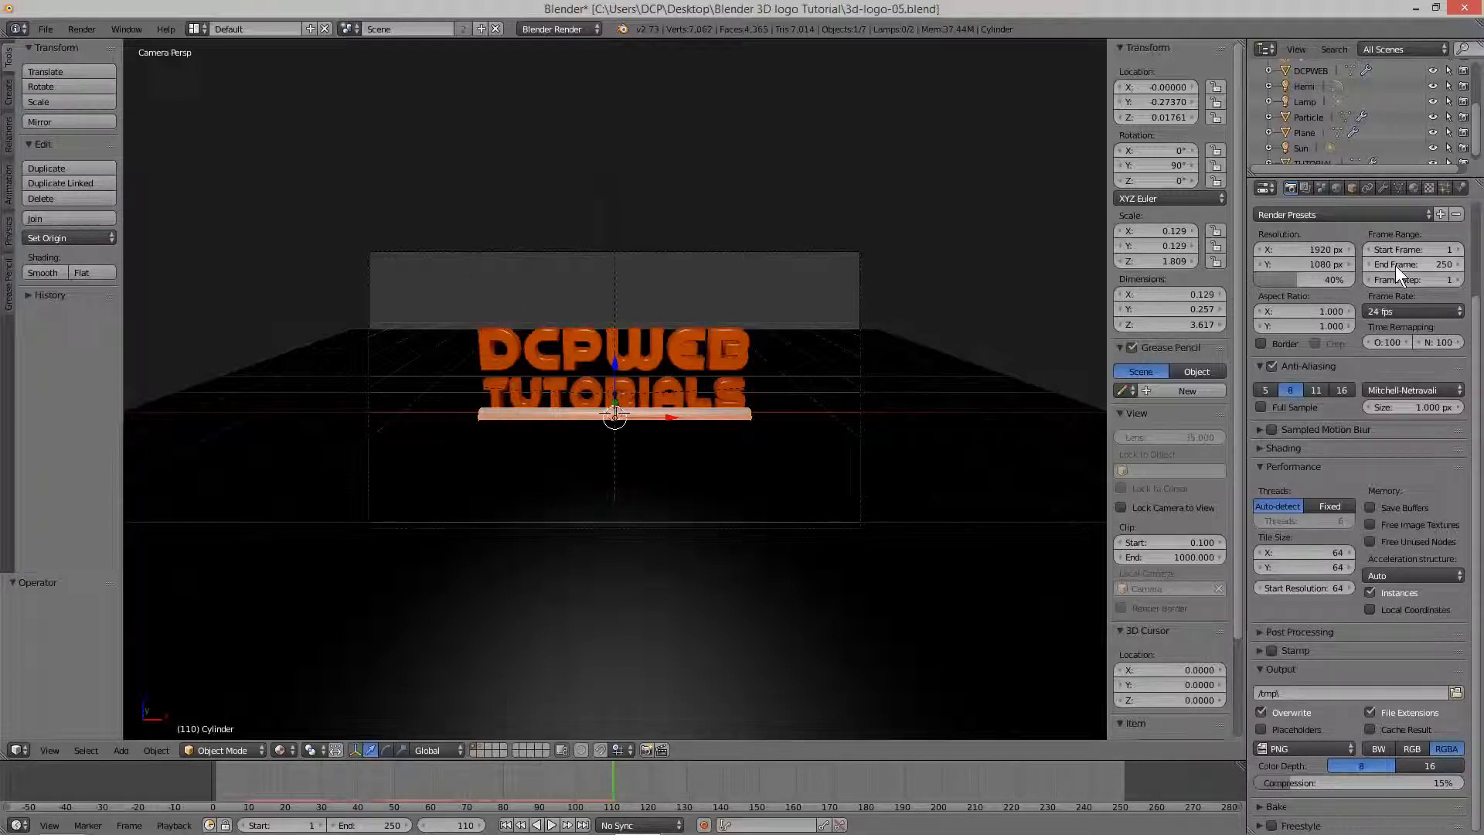
Set the animation's end frame to 110 and save the file.
left_click(1428, 264)
type("110")
key("Return")
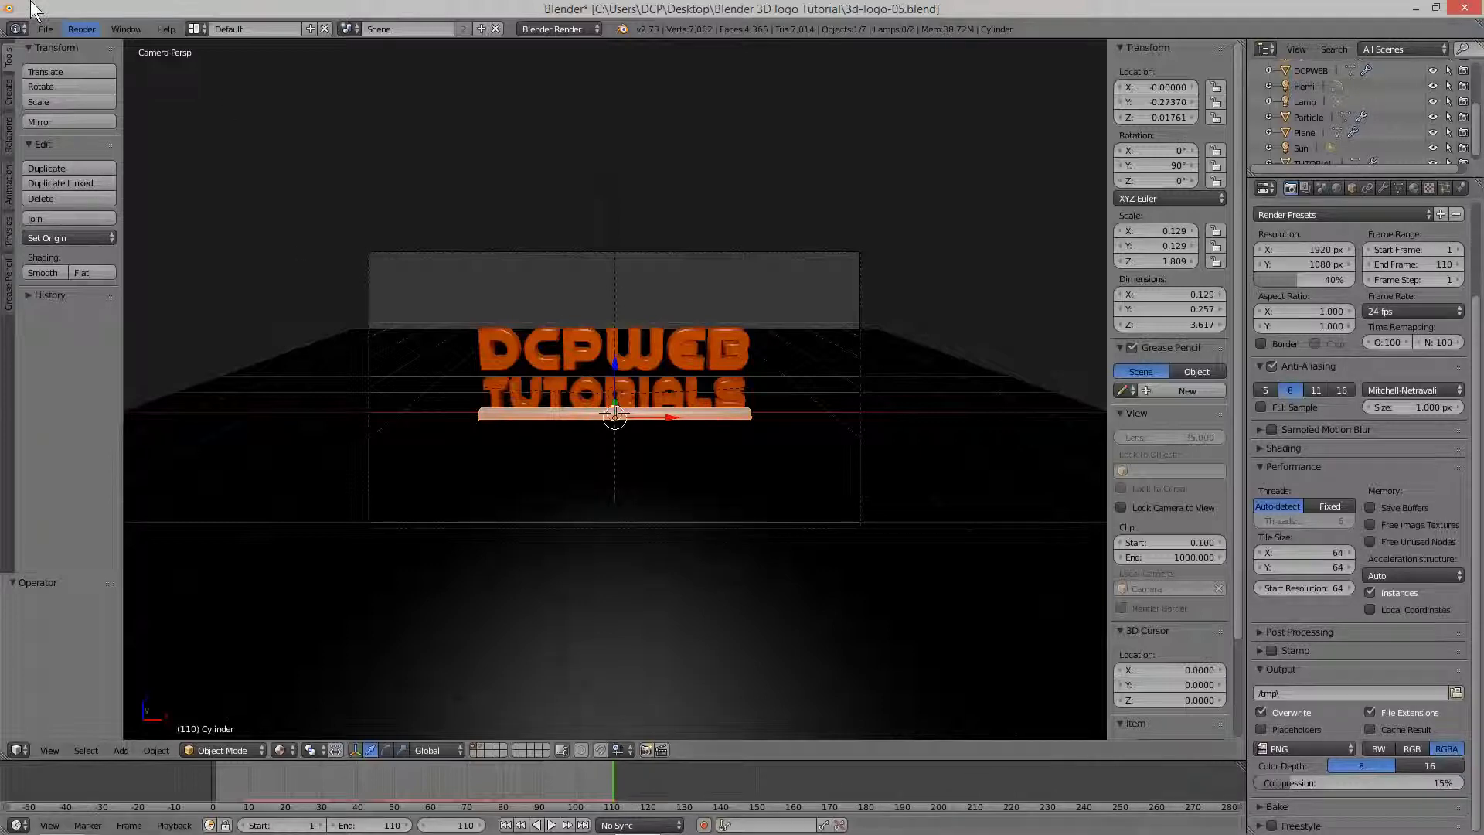
left_click(42, 34)
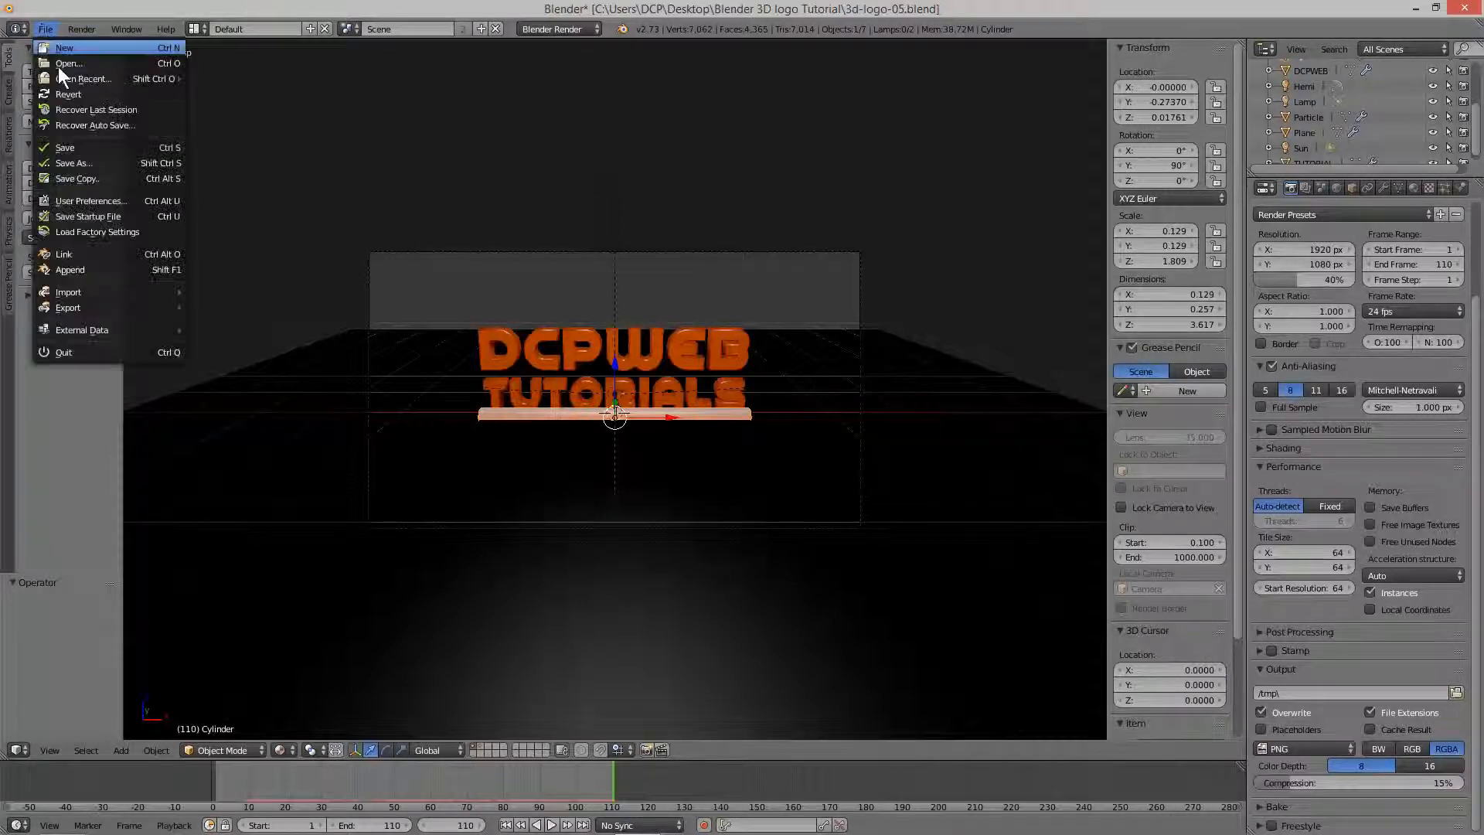
left_click(58, 150)
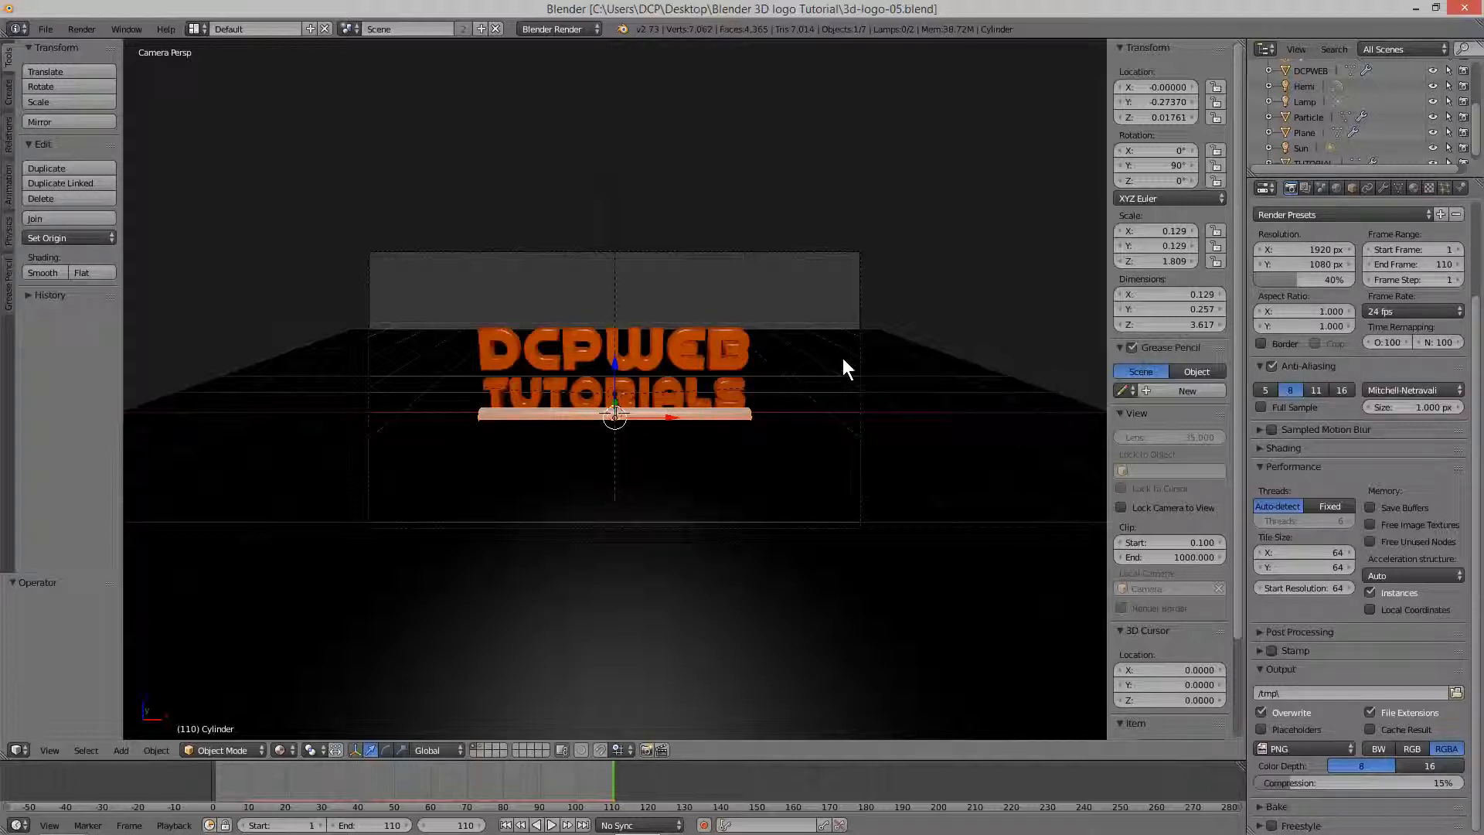
Enlarge the object list and rename the Cylinder object to Emitter.
right_click(861, 337)
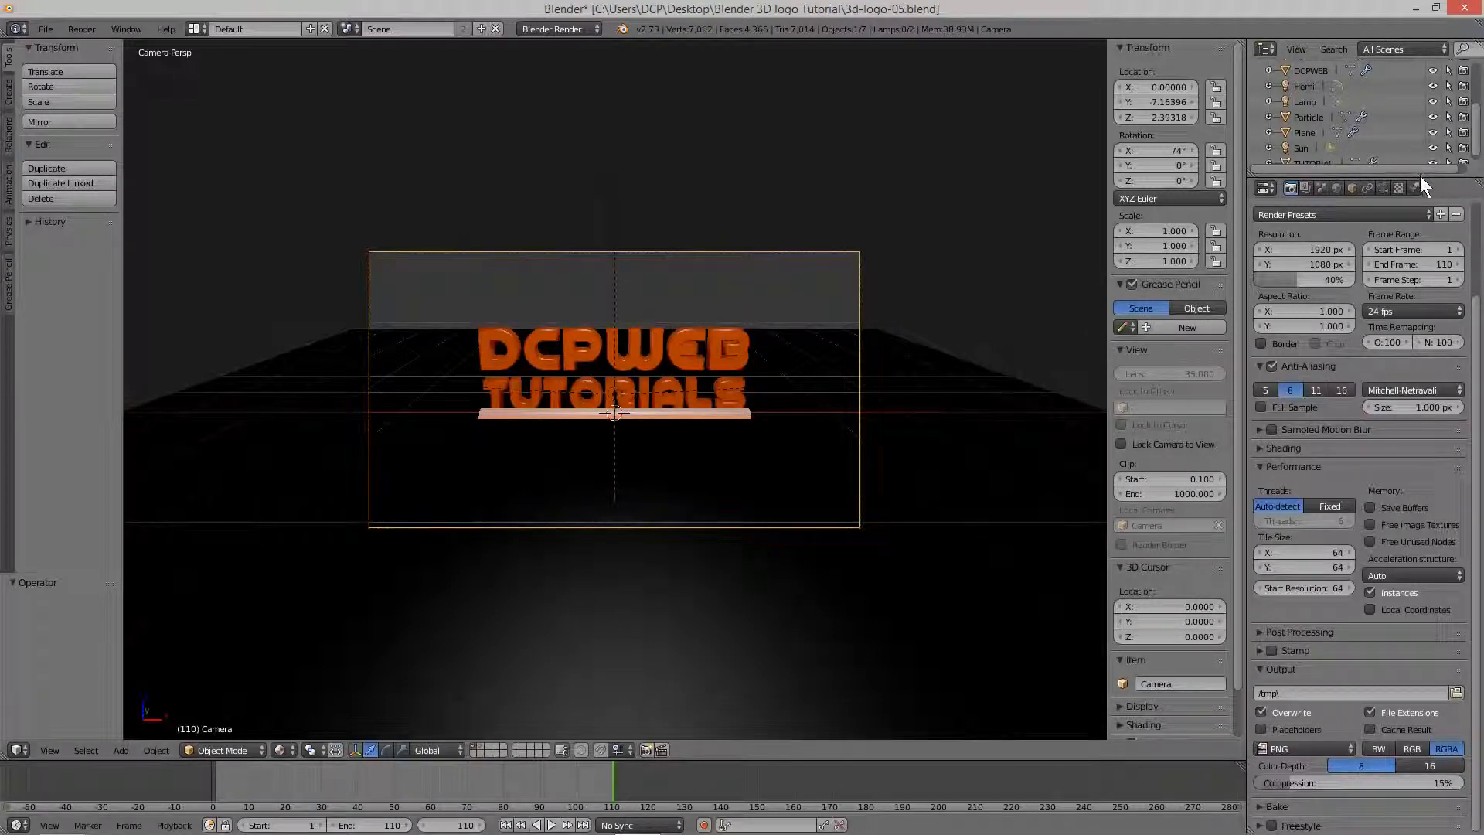
left_click_drag(1420, 176, 1429, 276)
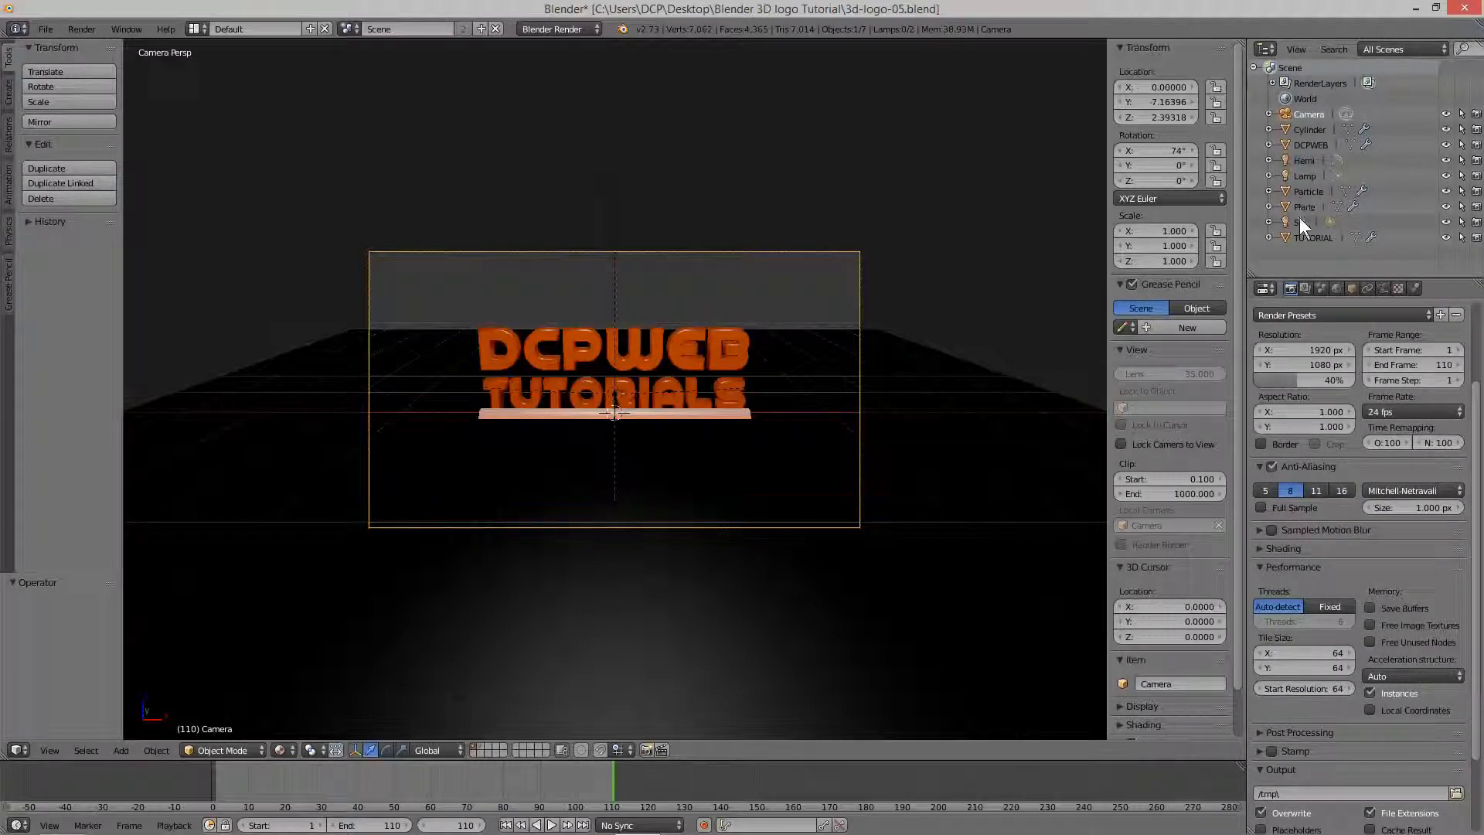
double_click(1308, 131)
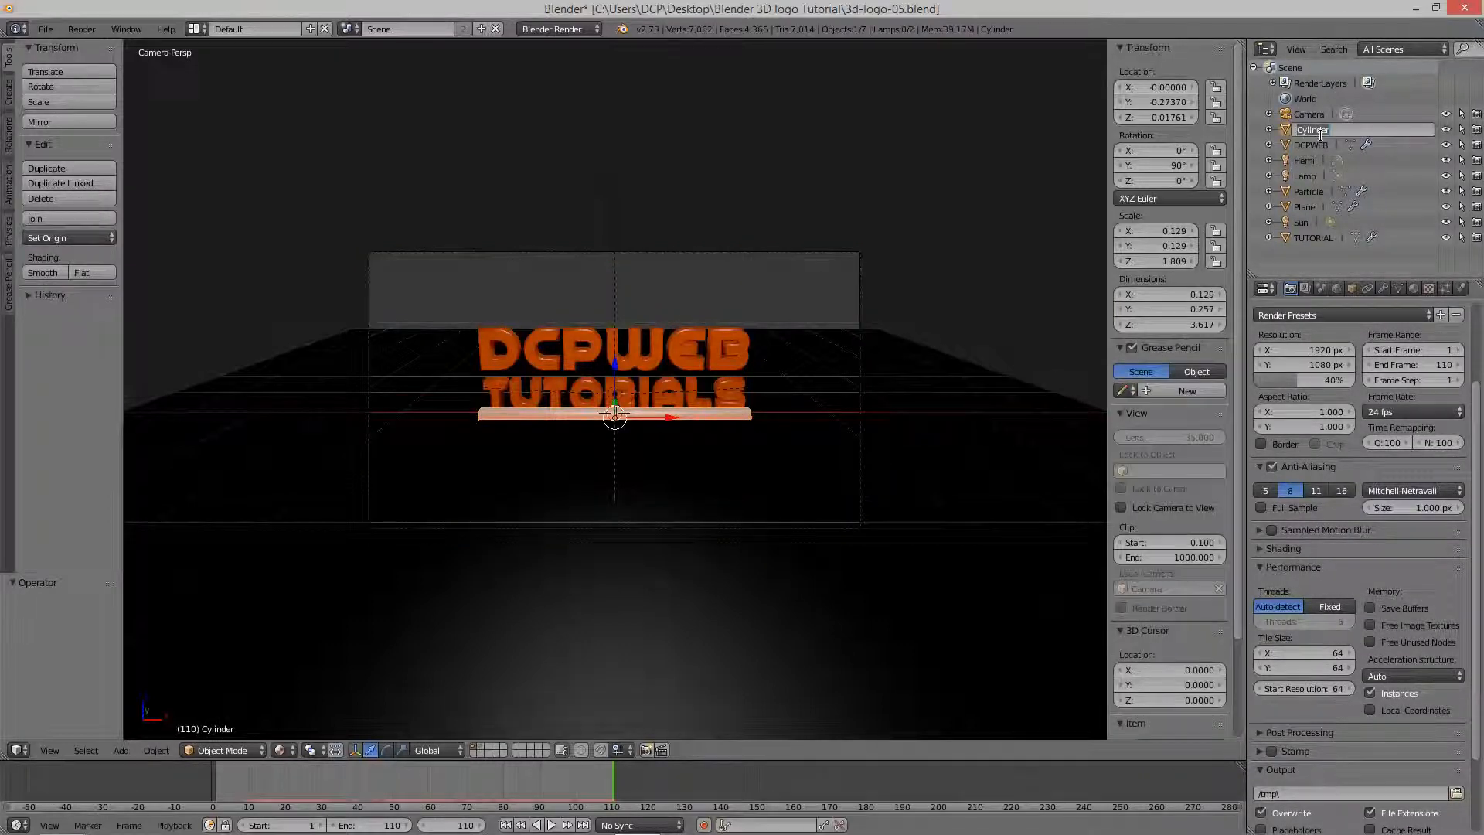
type("Emitter")
key("Return")
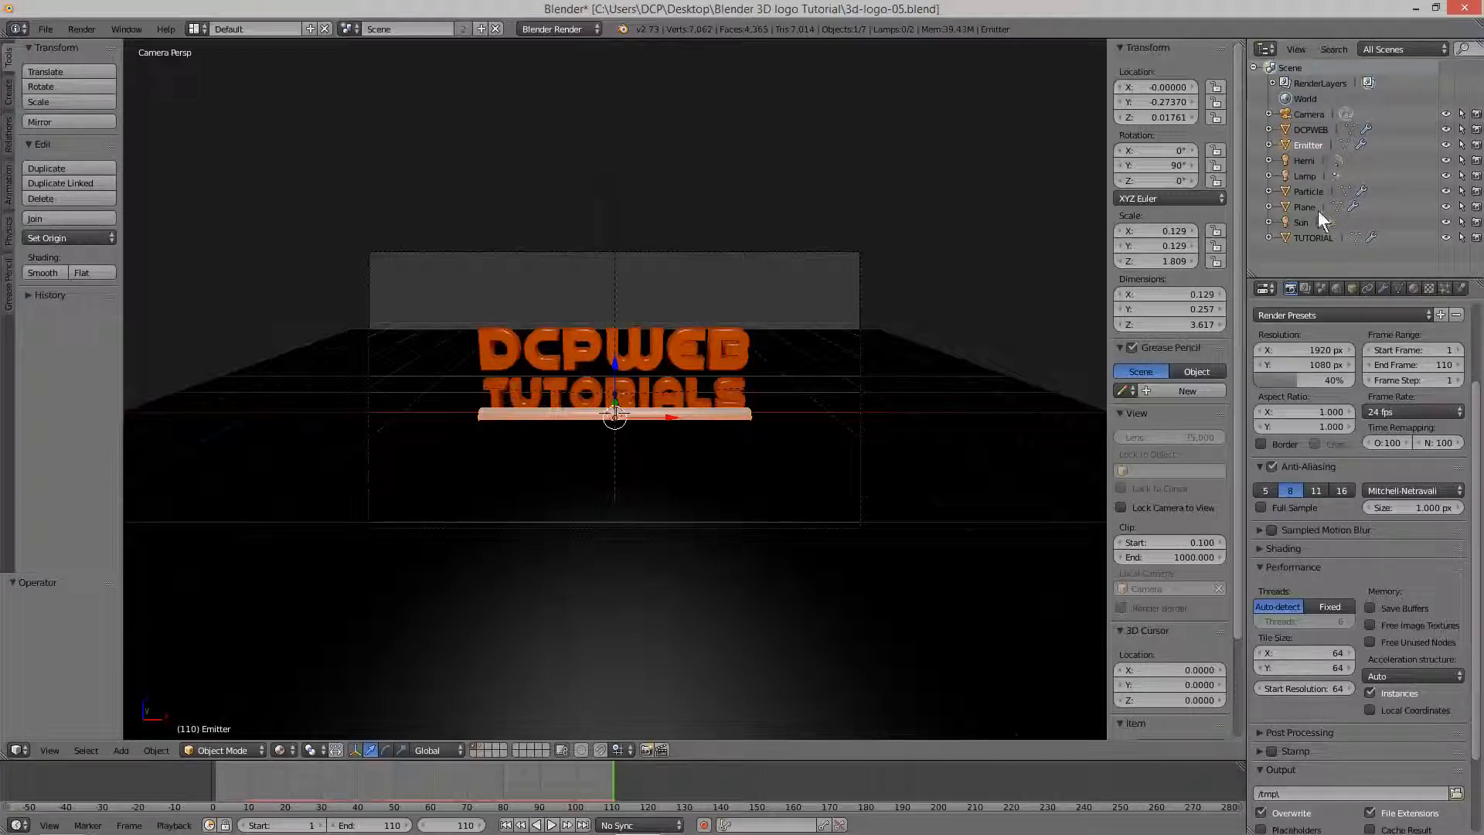
Rename the Plane object to Floor and make it unselectable in the viewport.
left_click(1308, 206)
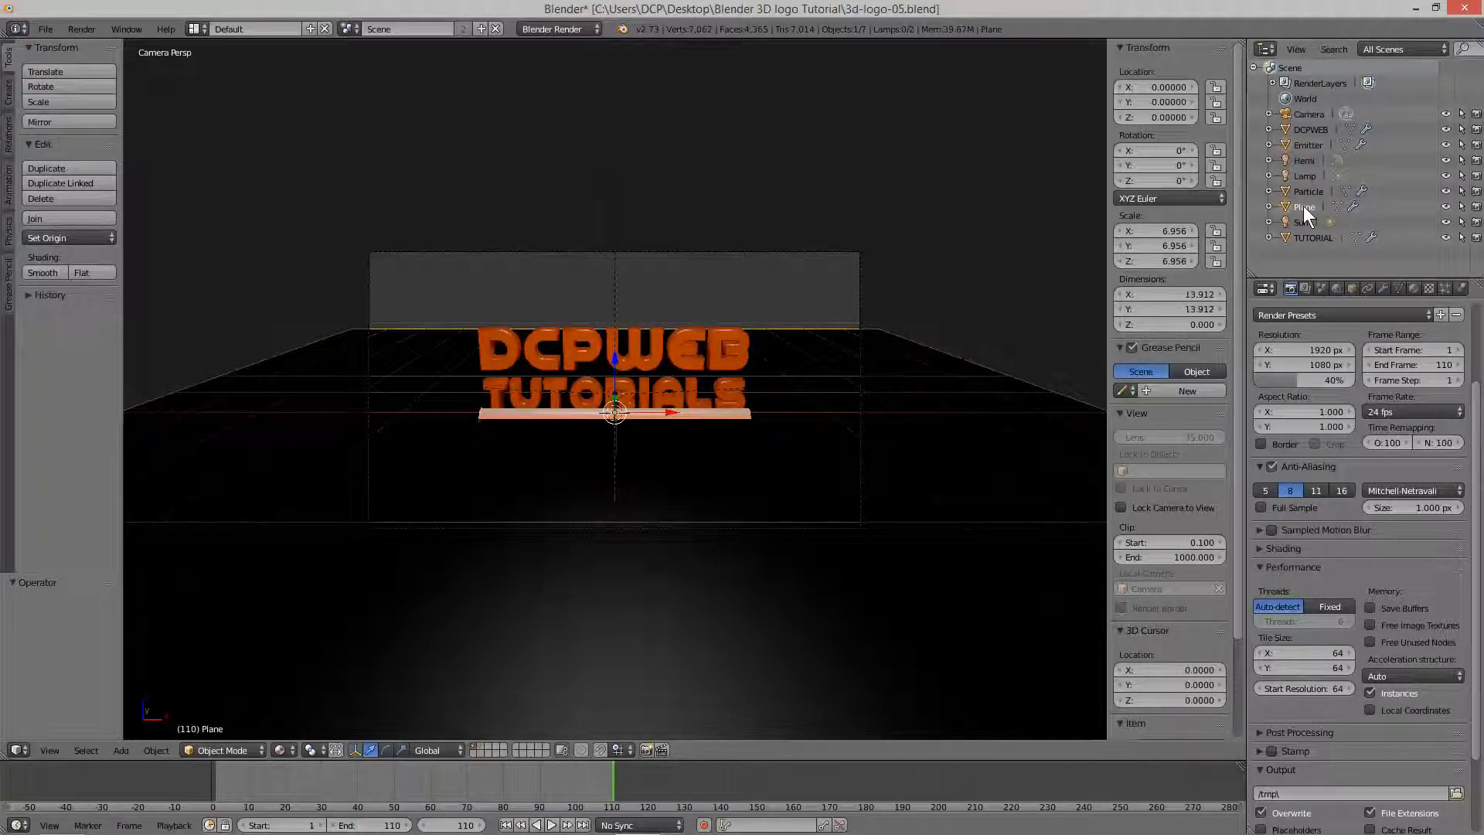
double_click(1303, 205)
key("BackSpace")
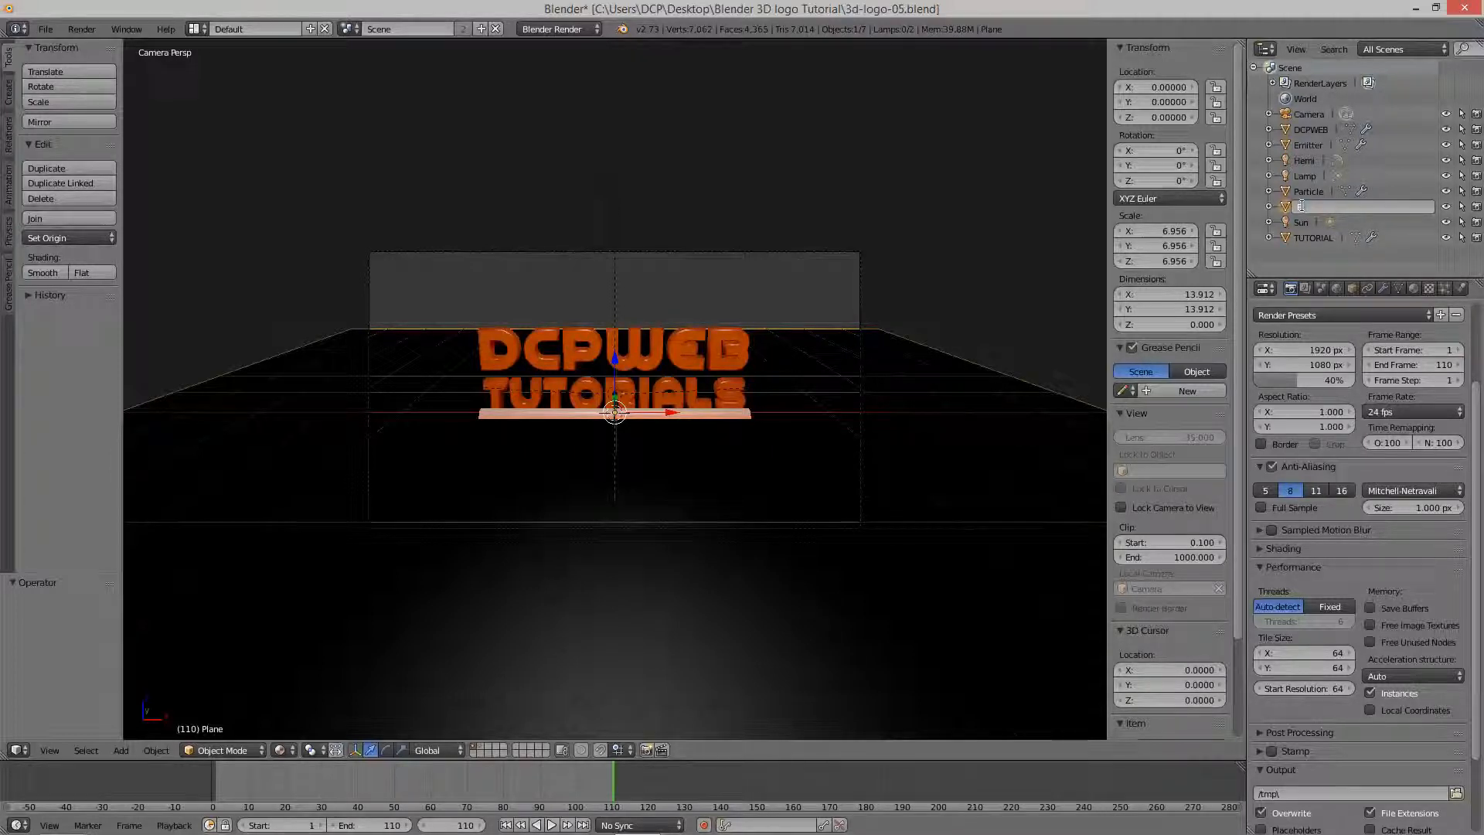
type("Floor")
key("Return")
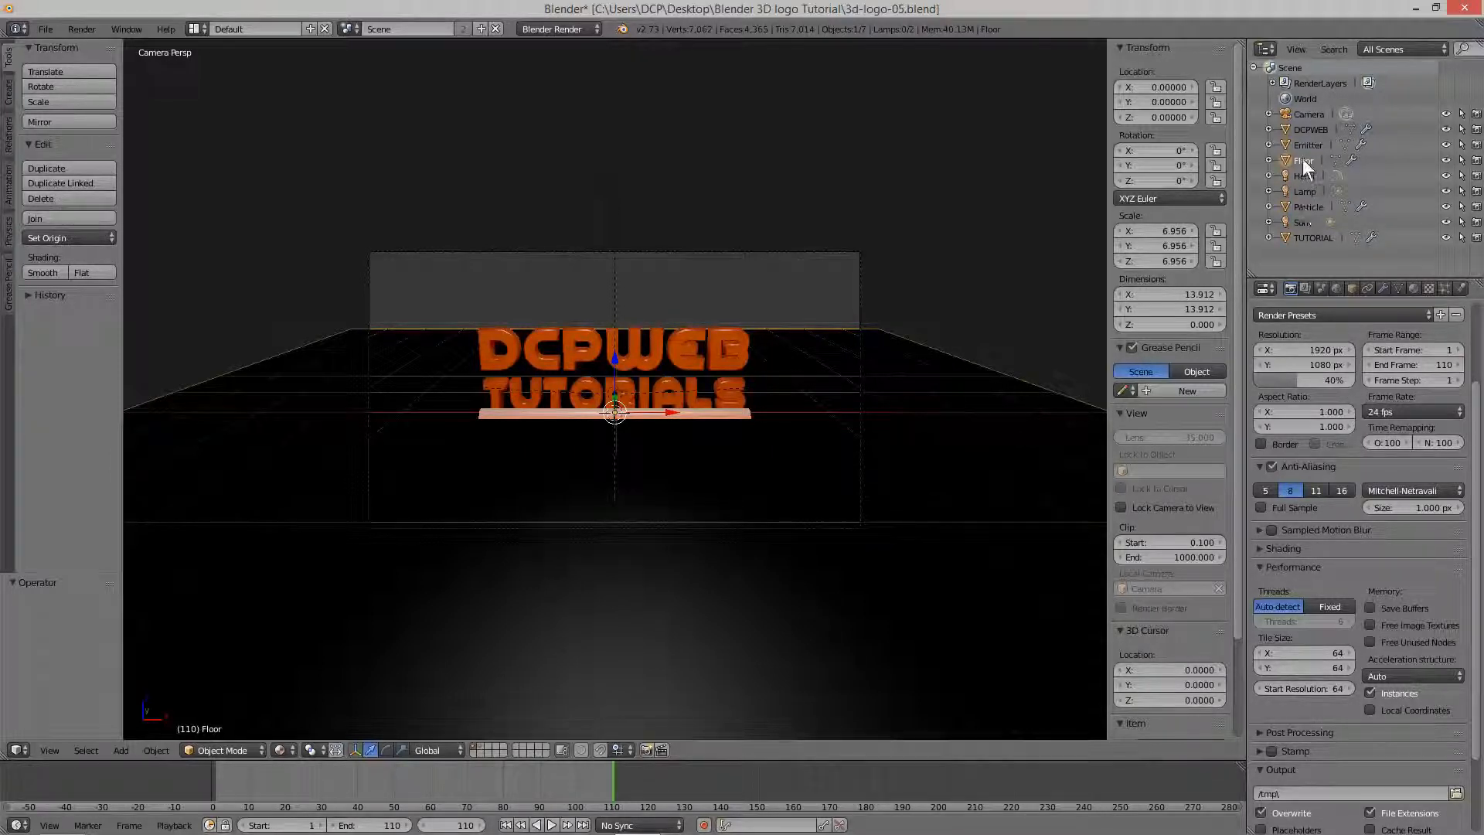
left_click(1461, 161)
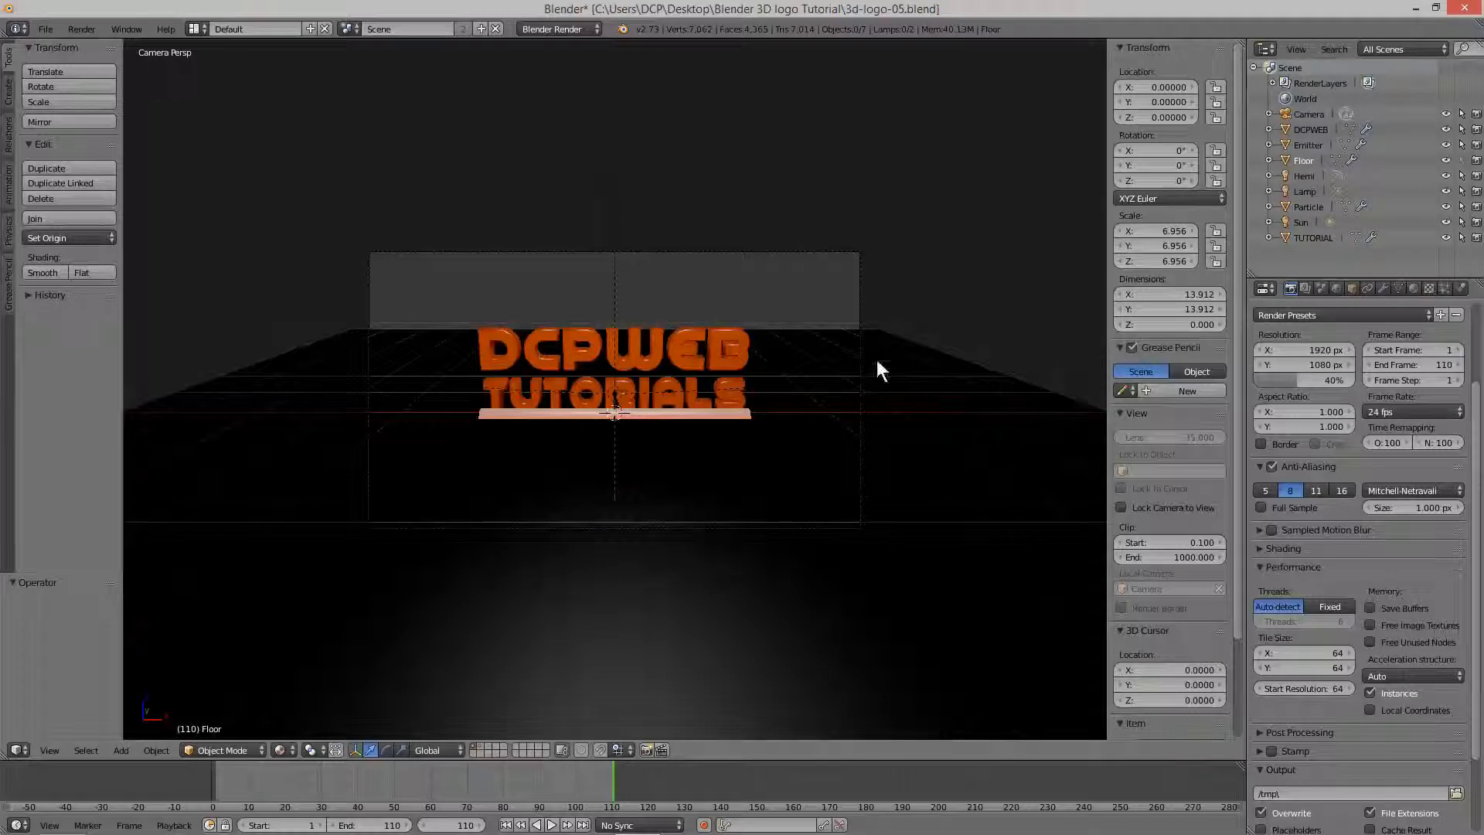
Lock the camera to the view and move it closer to the logo, to about Y -5.16 and Z 1.82.
left_click(1309, 114)
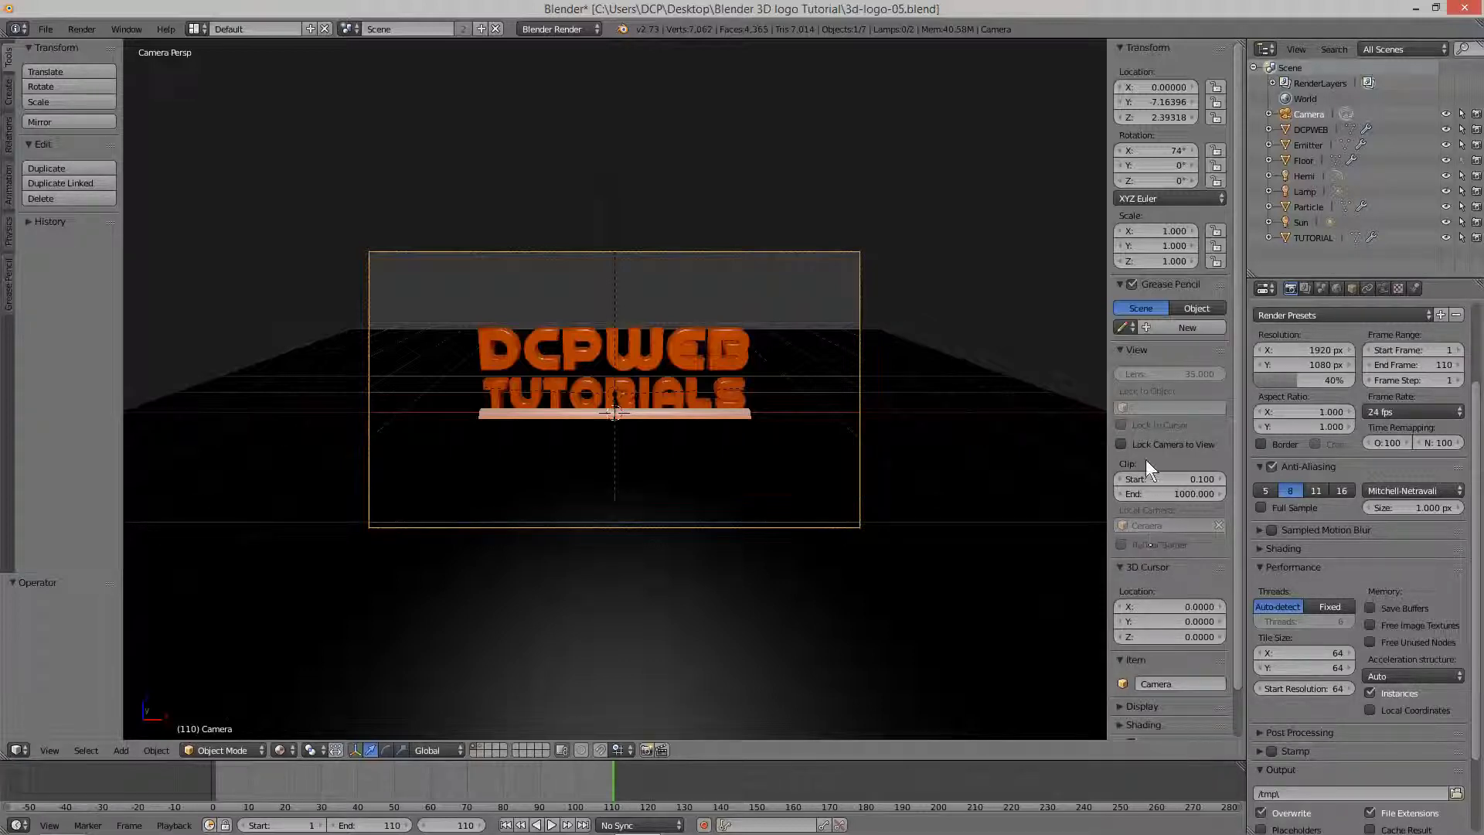
left_click(1117, 446)
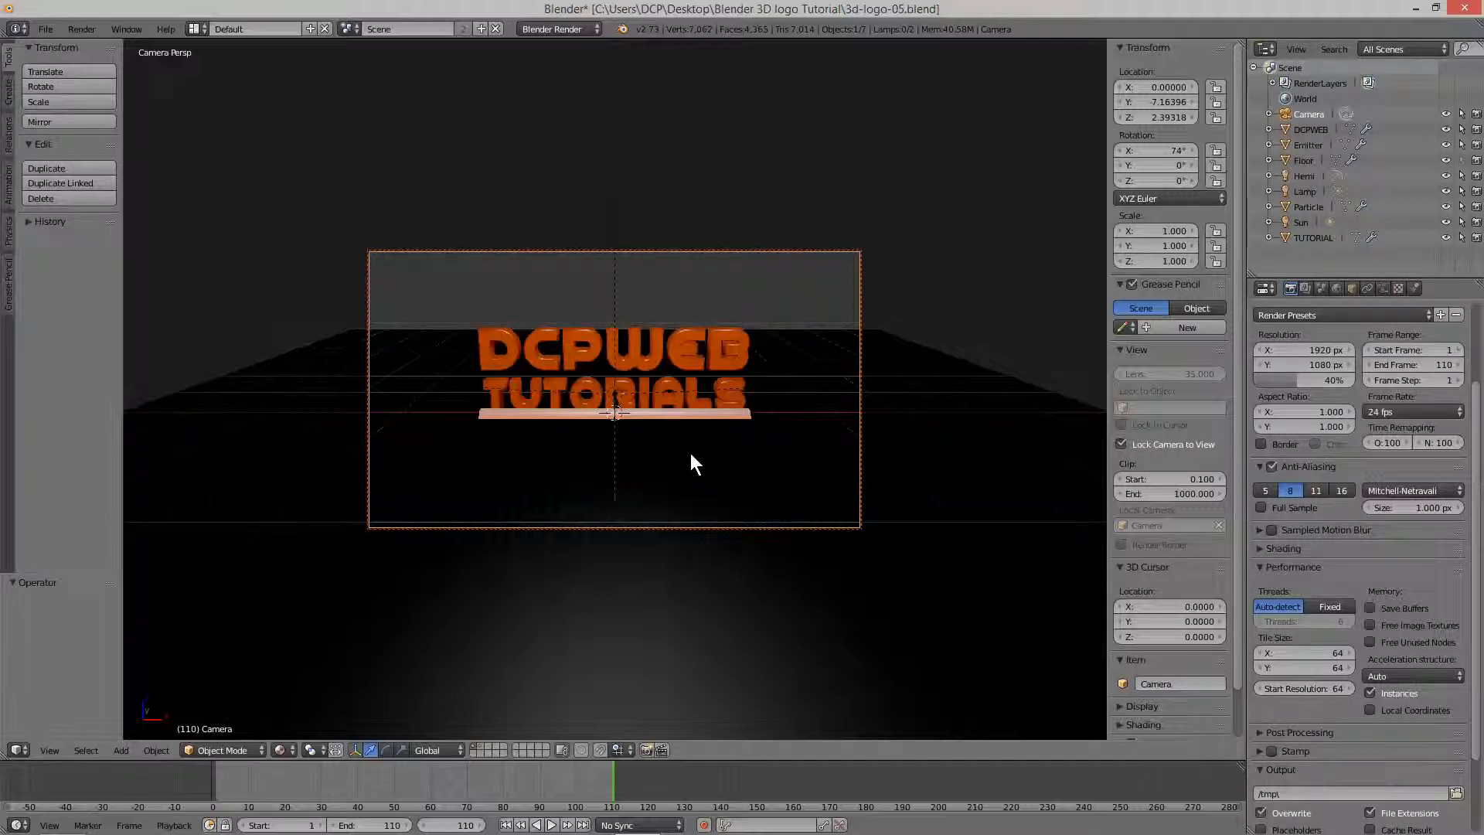
scroll(689, 453, "up", 2)
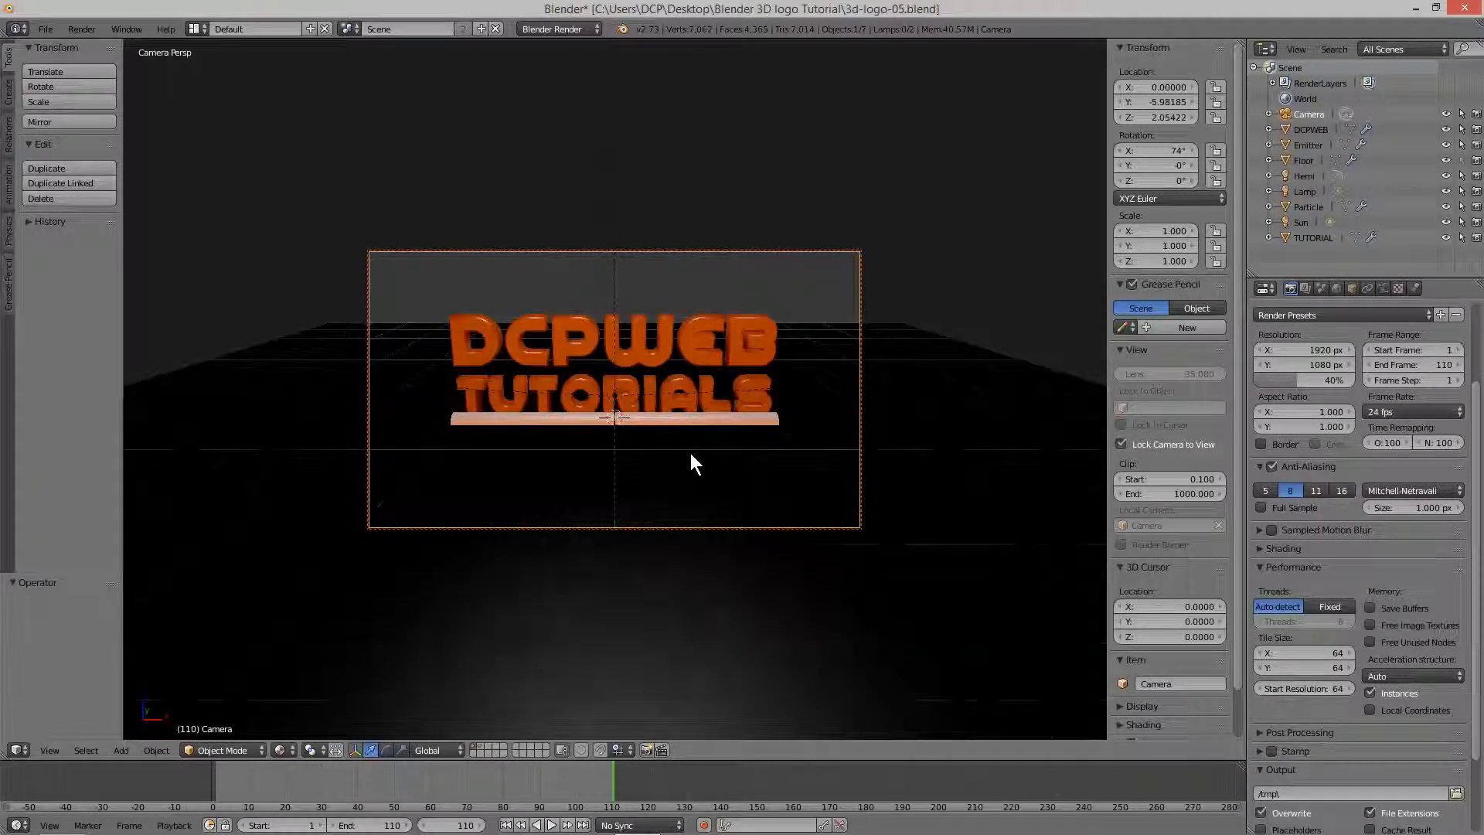
scroll(691, 454, "up", 1)
scroll(691, 454, "up", 1)
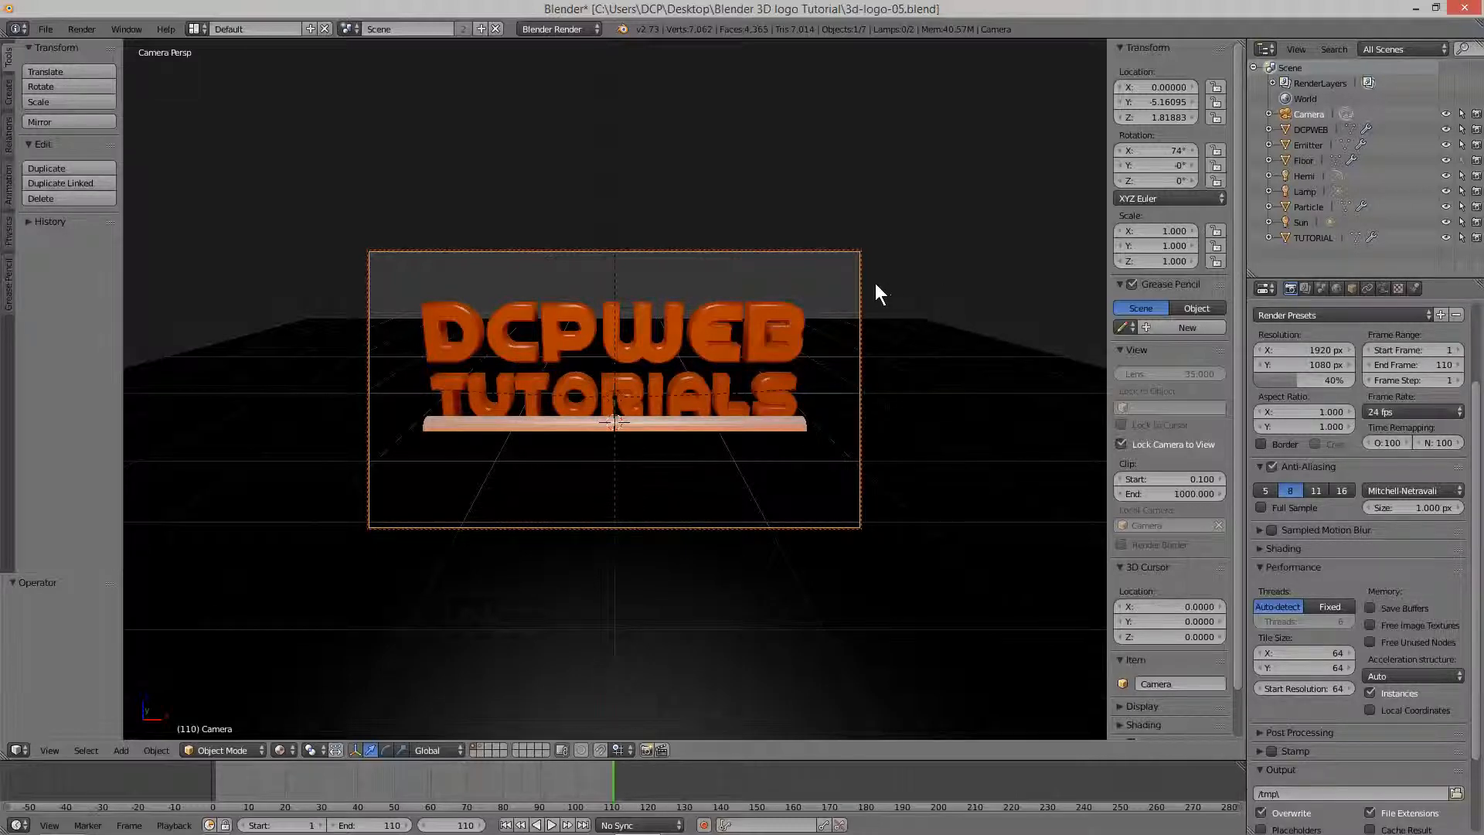
Raise the camera's Z location in small increments to about 1.979 to lower the logo within the frame.
left_click(1192, 118)
left_click(1192, 117)
left_click(1191, 117)
left_click(1192, 117)
left_click(1191, 117)
left_click(1192, 117)
left_click(1192, 118)
left_click(1191, 117)
left_click(1192, 118)
left_click(1192, 117)
left_click(1192, 118)
left_click(1192, 118)
left_click(1191, 118)
left_click(1192, 117)
left_click(1191, 117)
left_click(1191, 117)
left_click(1191, 117)
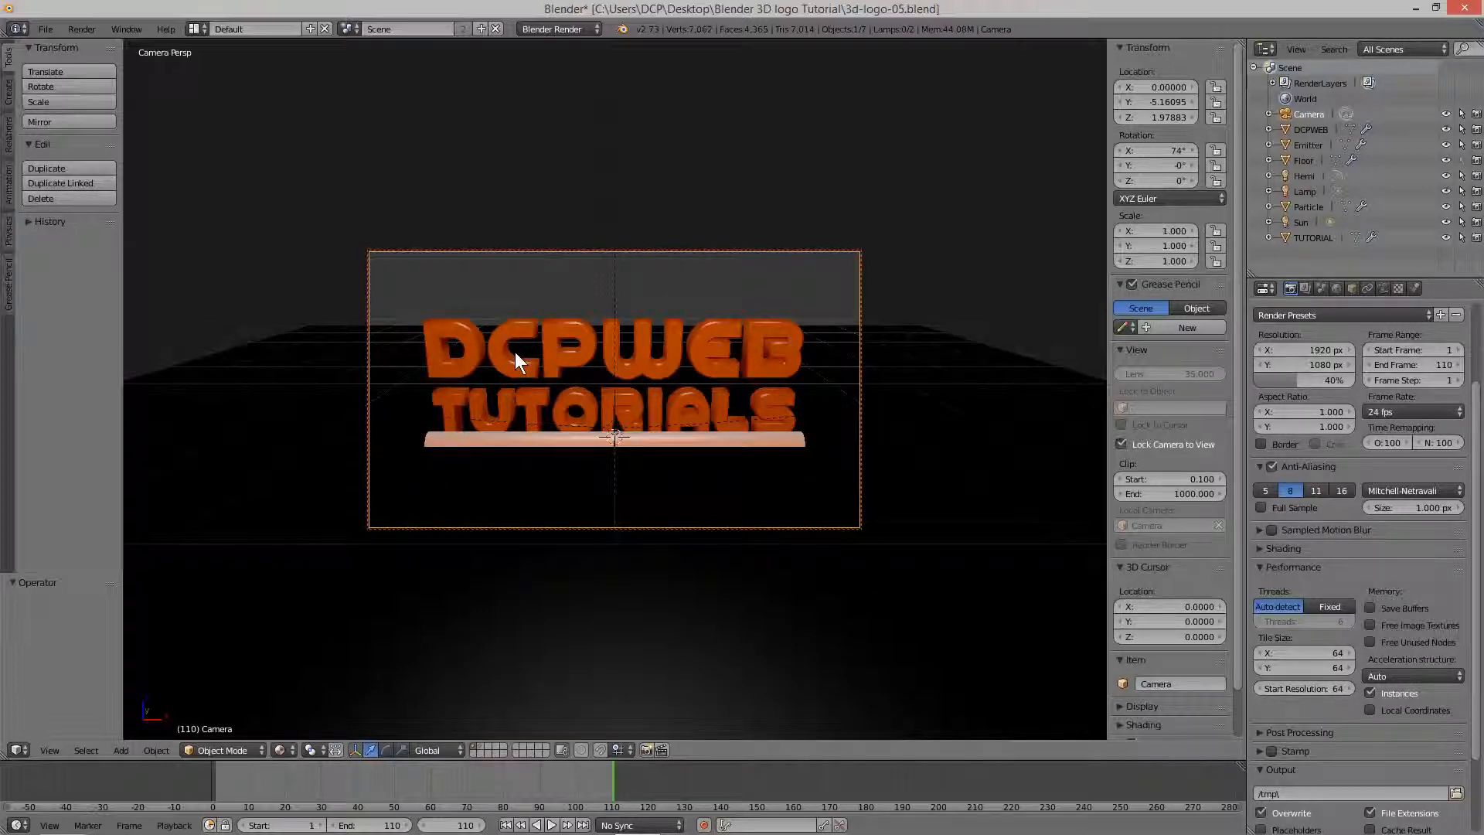
Render frame 110 as a quick preview and again with the render resolution scale set to 100%.
key("F12")
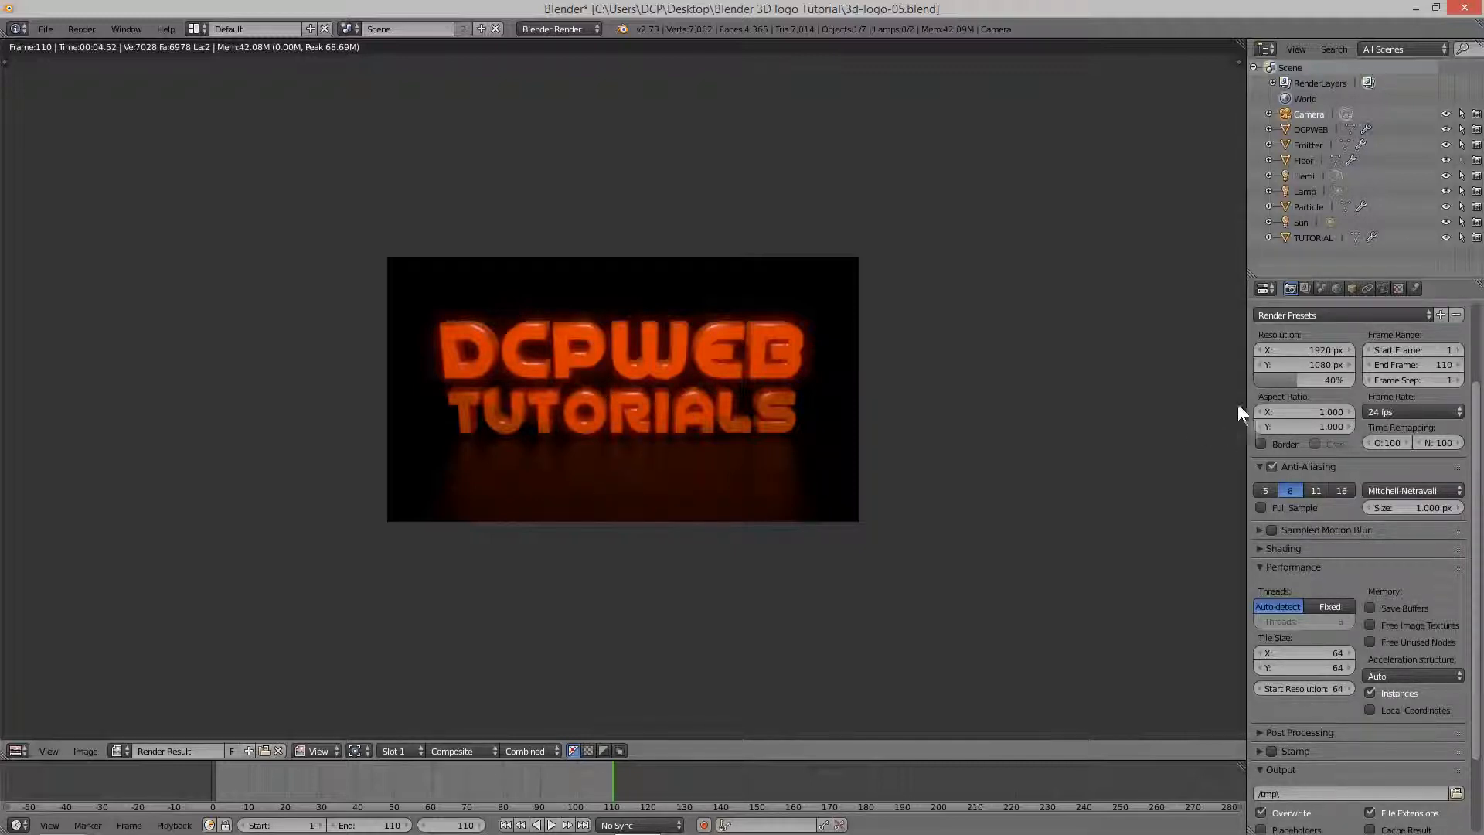
left_click_drag(1306, 379, 1360, 380)
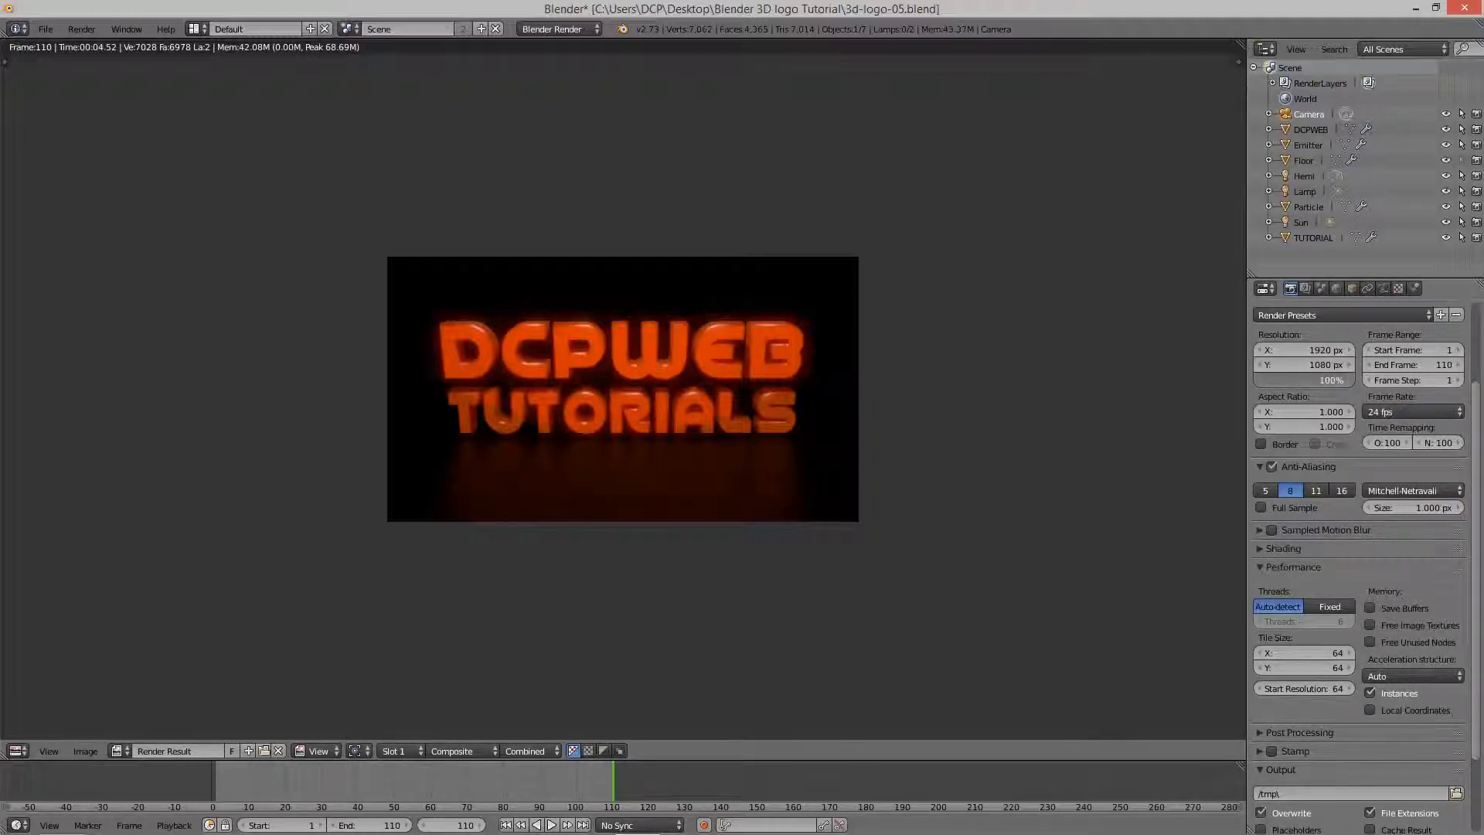
key("F12")
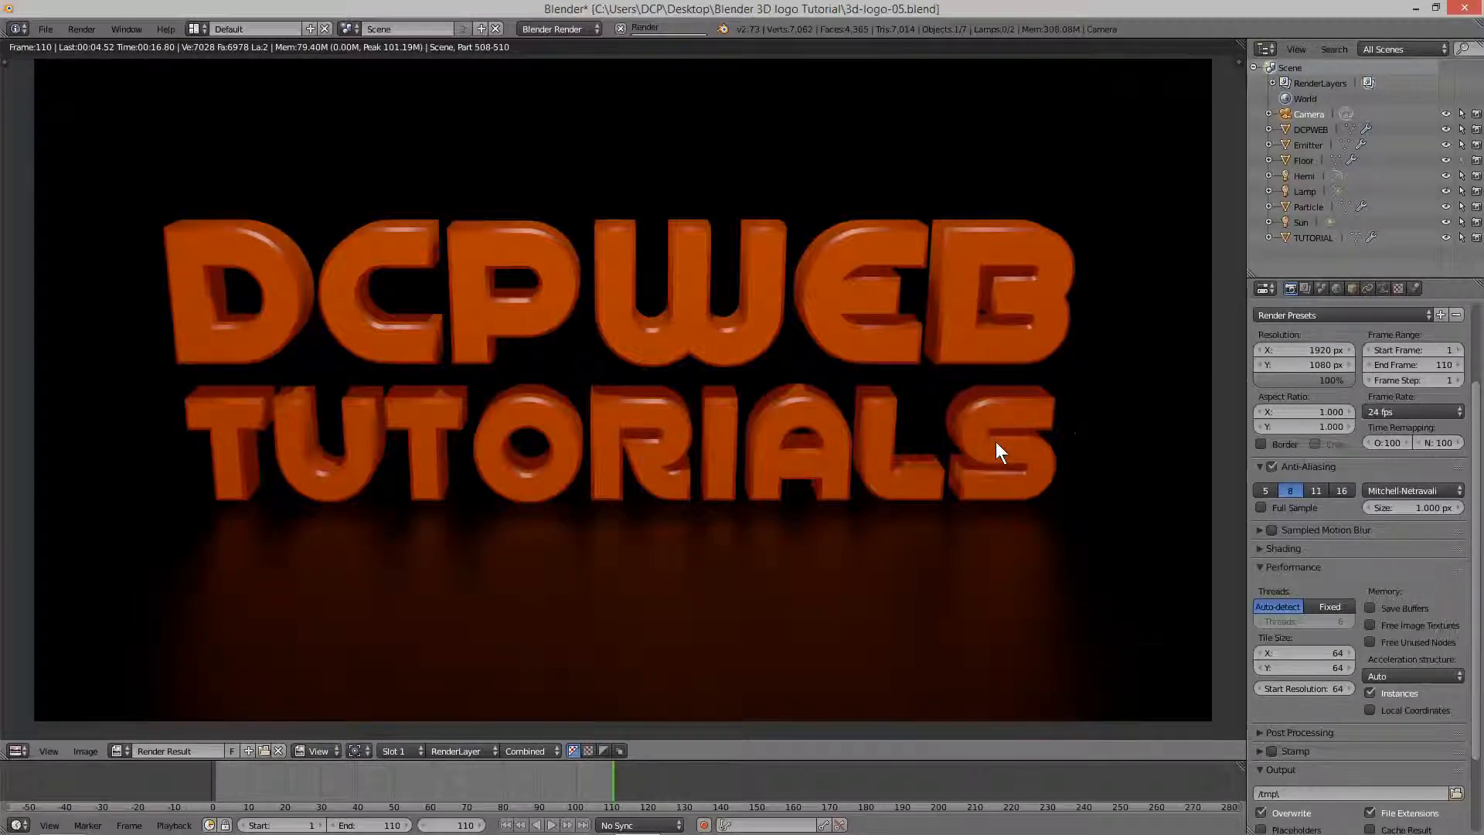
Close the finished render, set the render resolution scale to 40% and save the file.
scroll(995, 442, "down", 1)
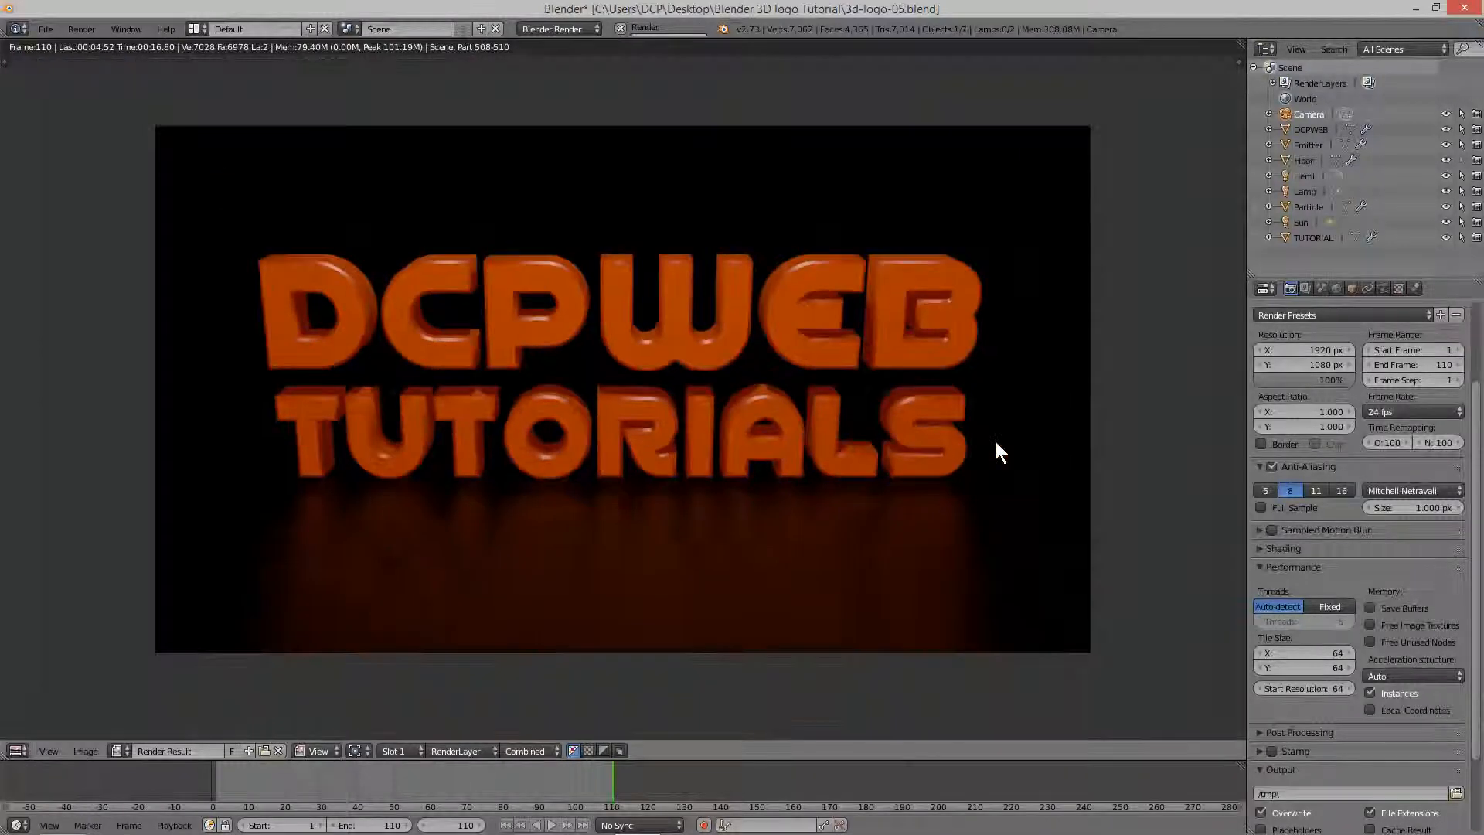
scroll(996, 442, "up", 1)
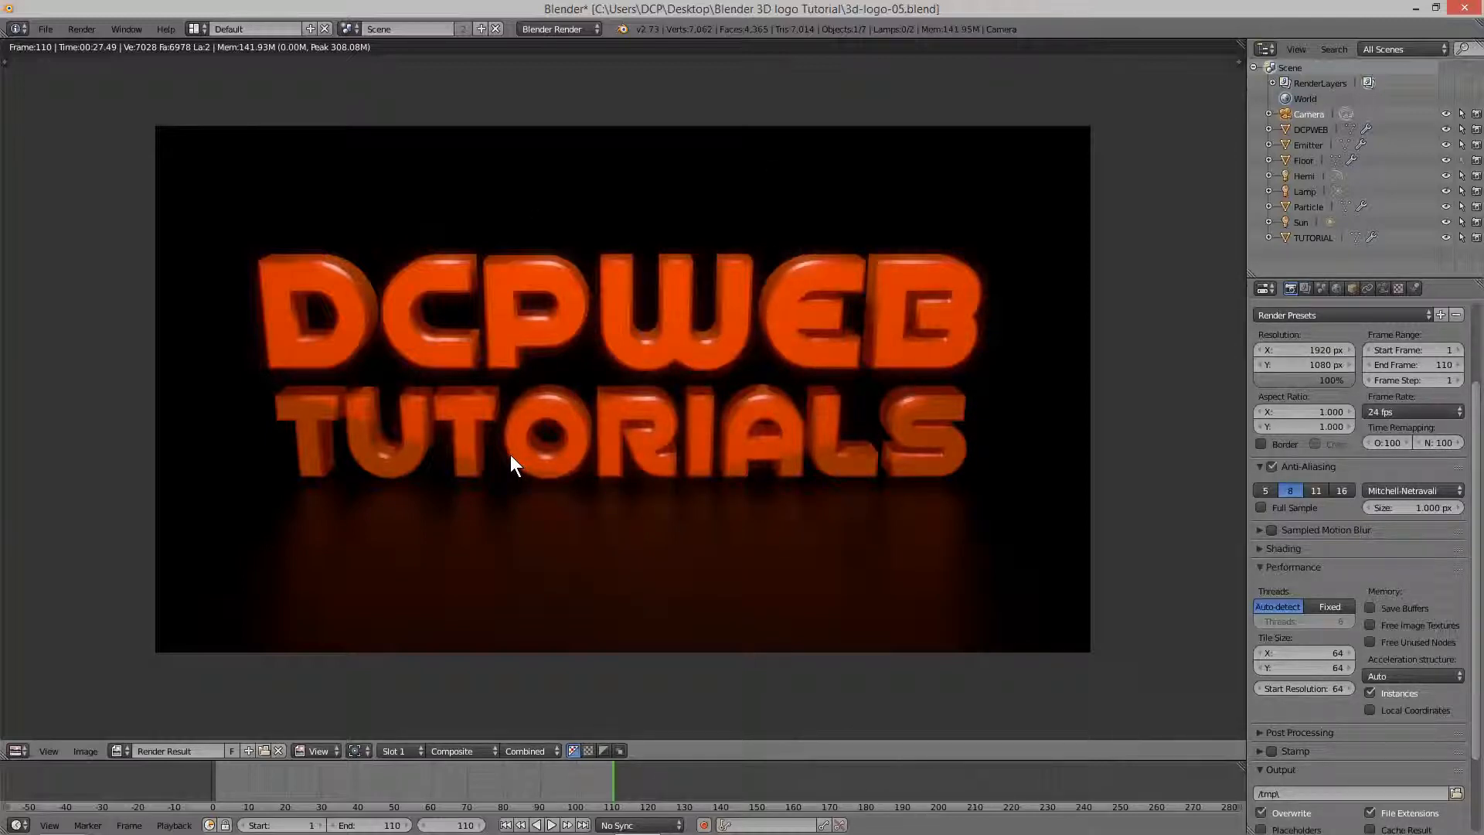
key("Escape")
left_click_drag(1343, 382, 1306, 382)
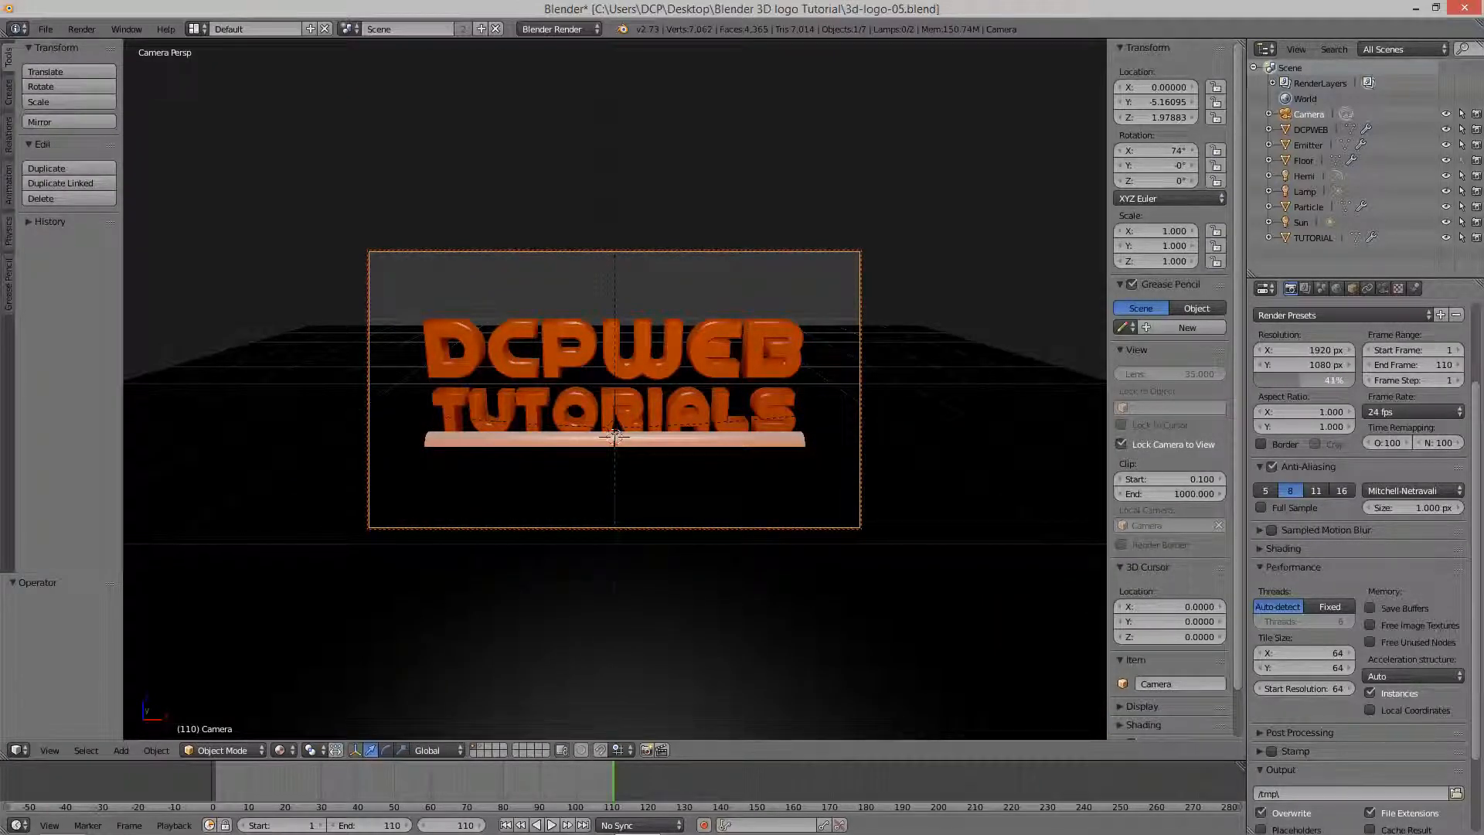
left_click(44, 29)
left_click(55, 149)
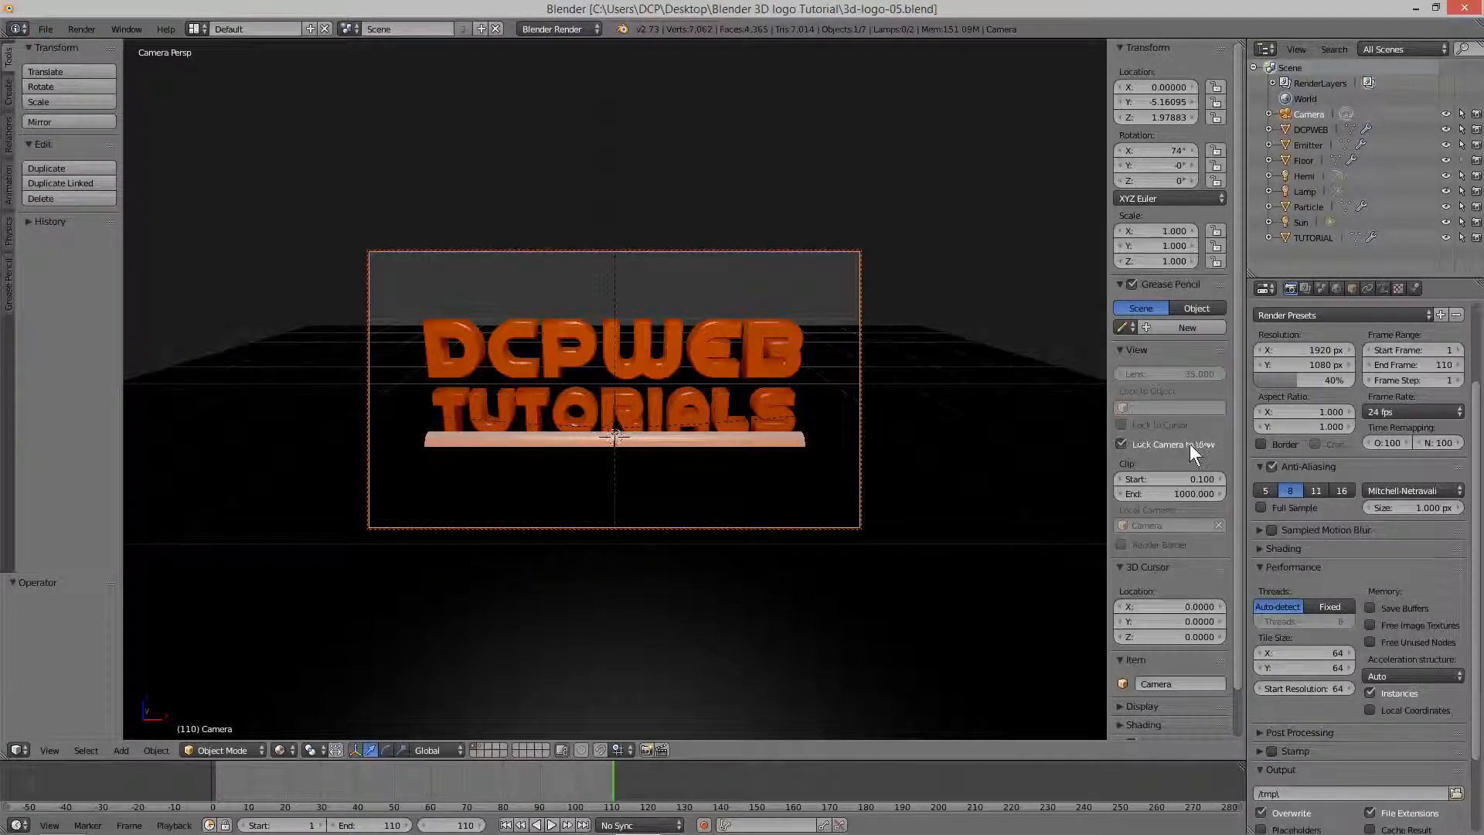
Turn off Lock Camera to View and split the 3D view horizontally, making the lower area a Graph Editor.
left_click(1122, 443)
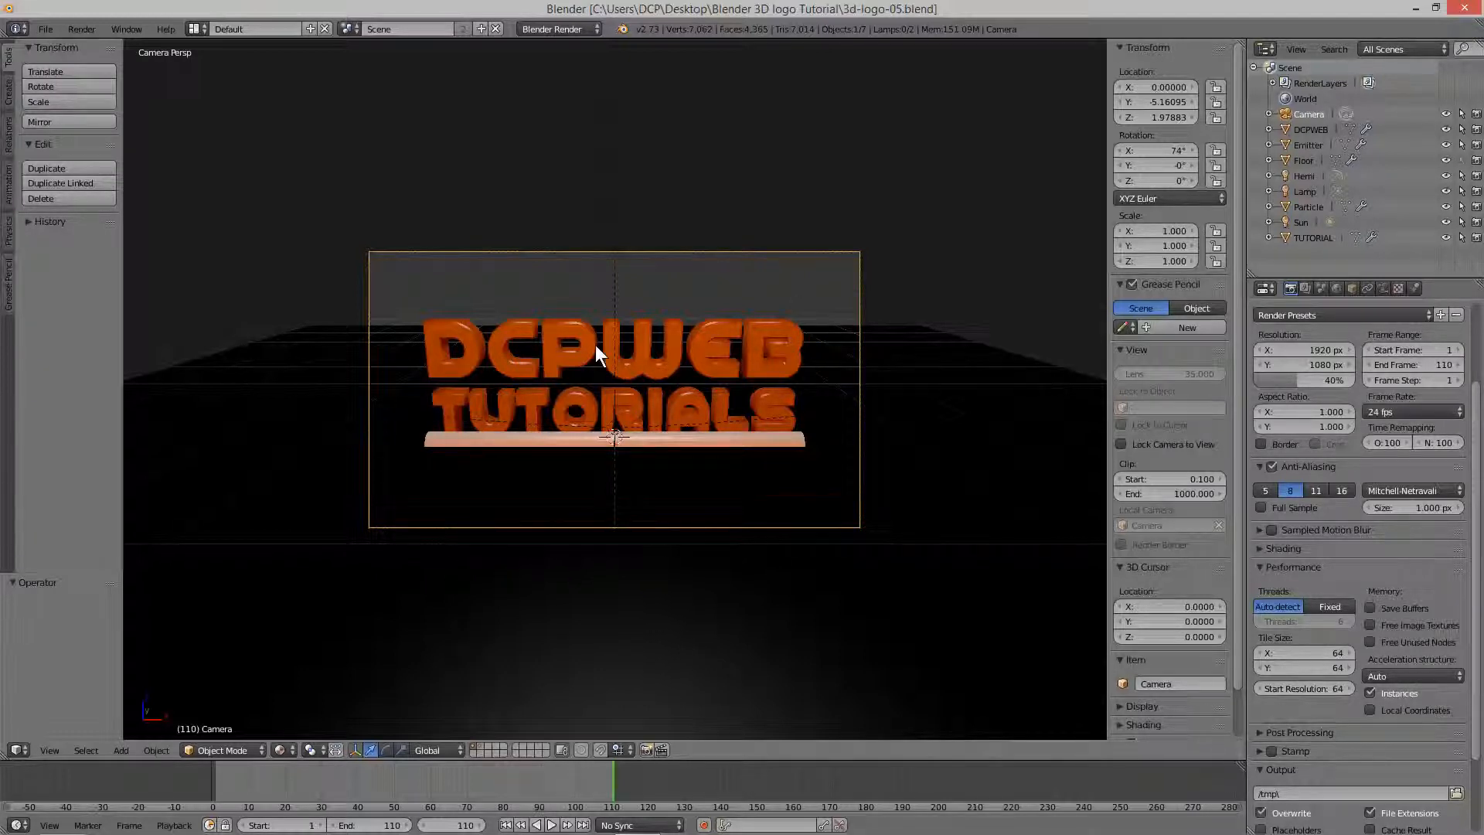
left_click(17, 750)
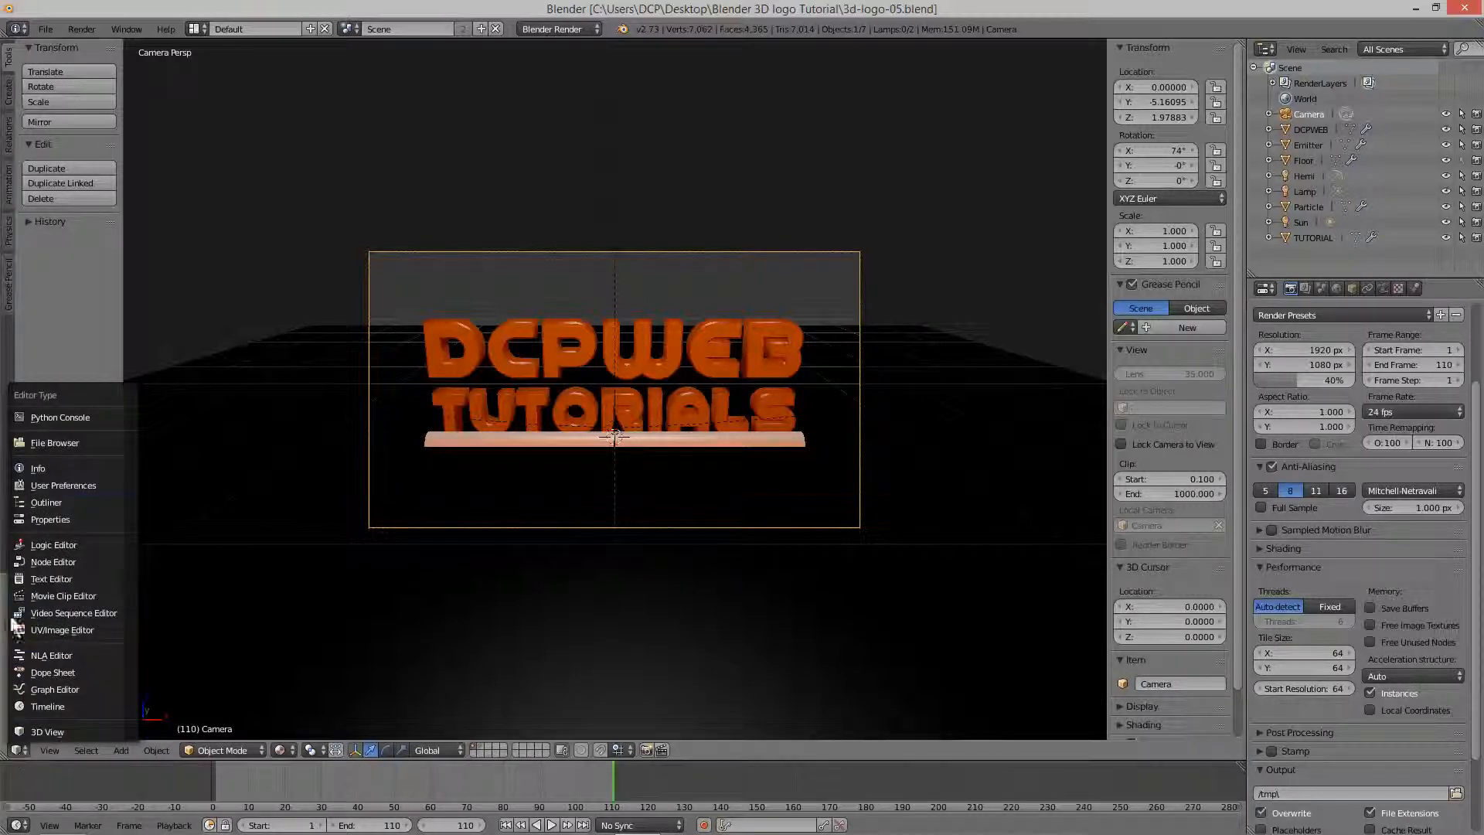
left_click(25, 748)
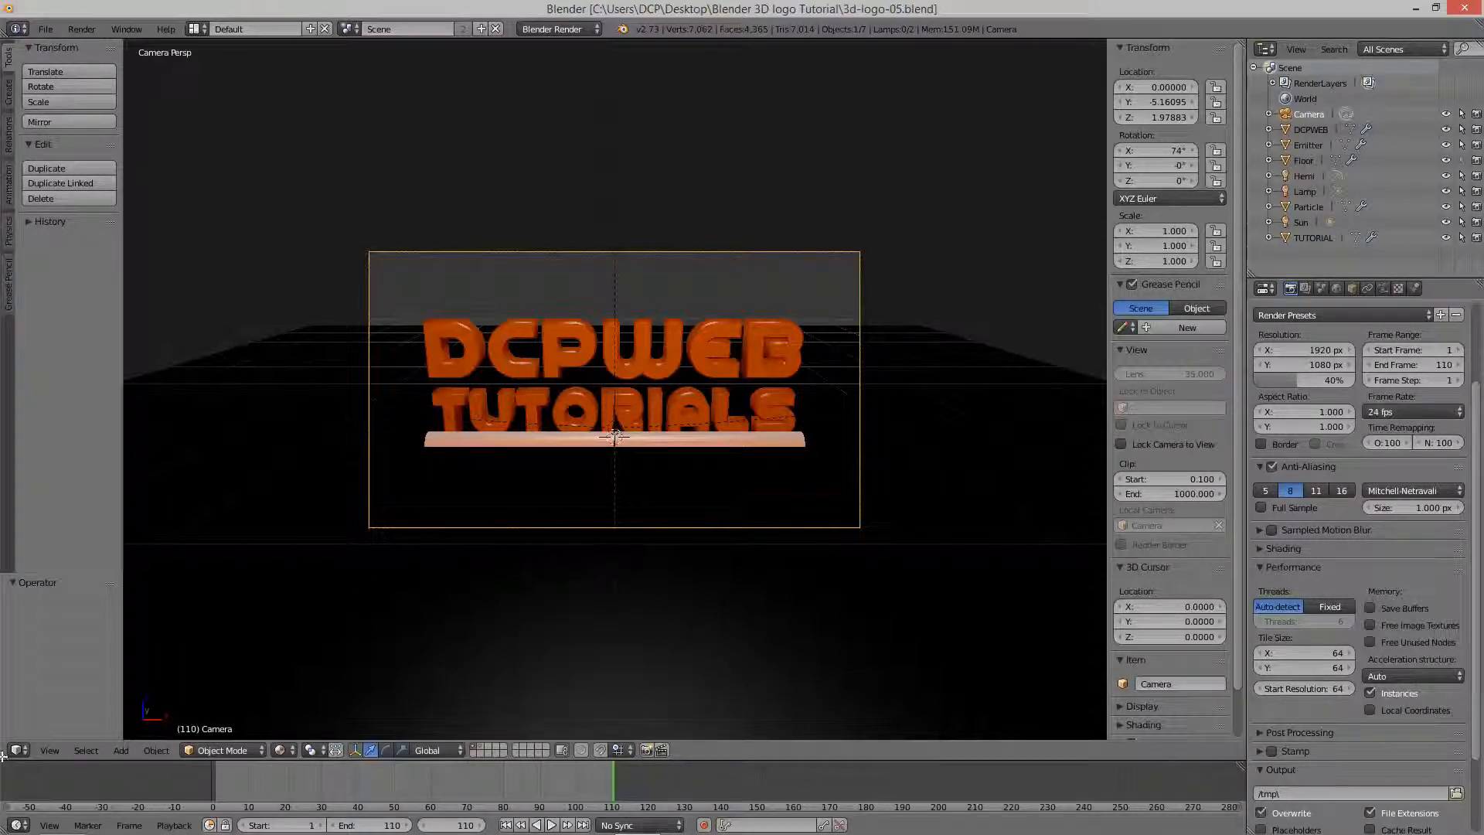
left_click_drag(3, 756, 36, 553)
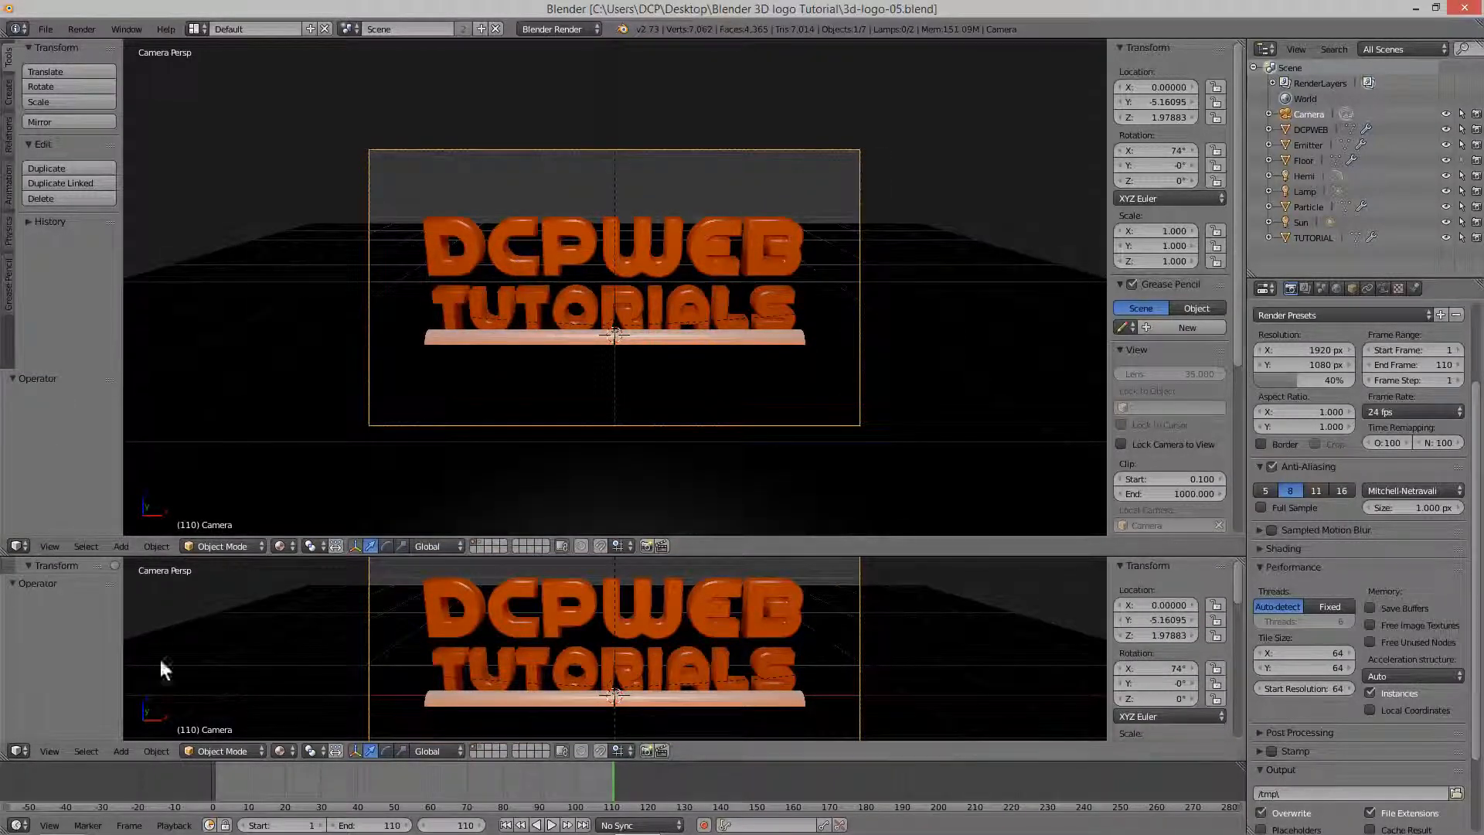
left_click(18, 750)
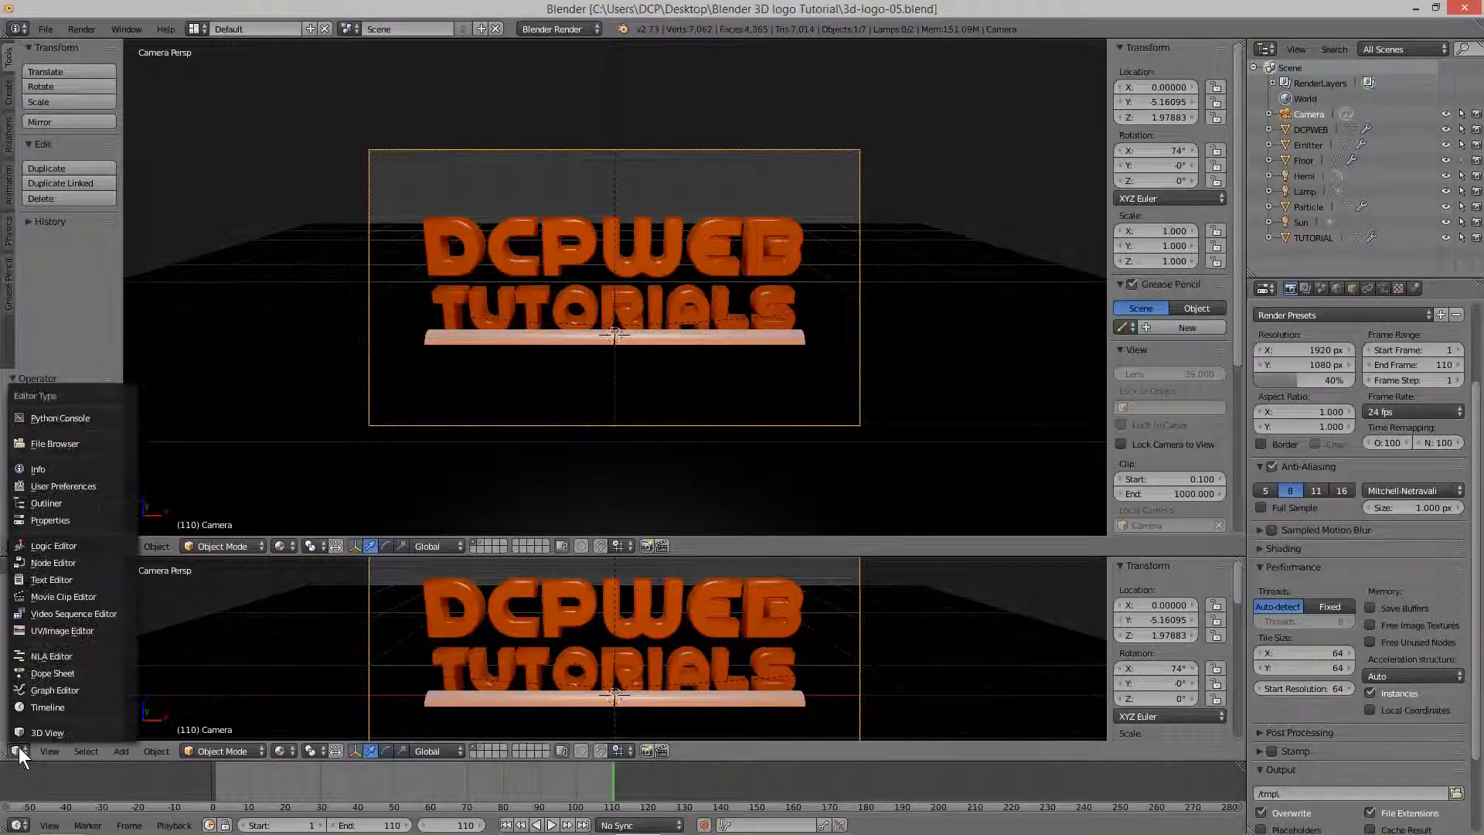
left_click(30, 688)
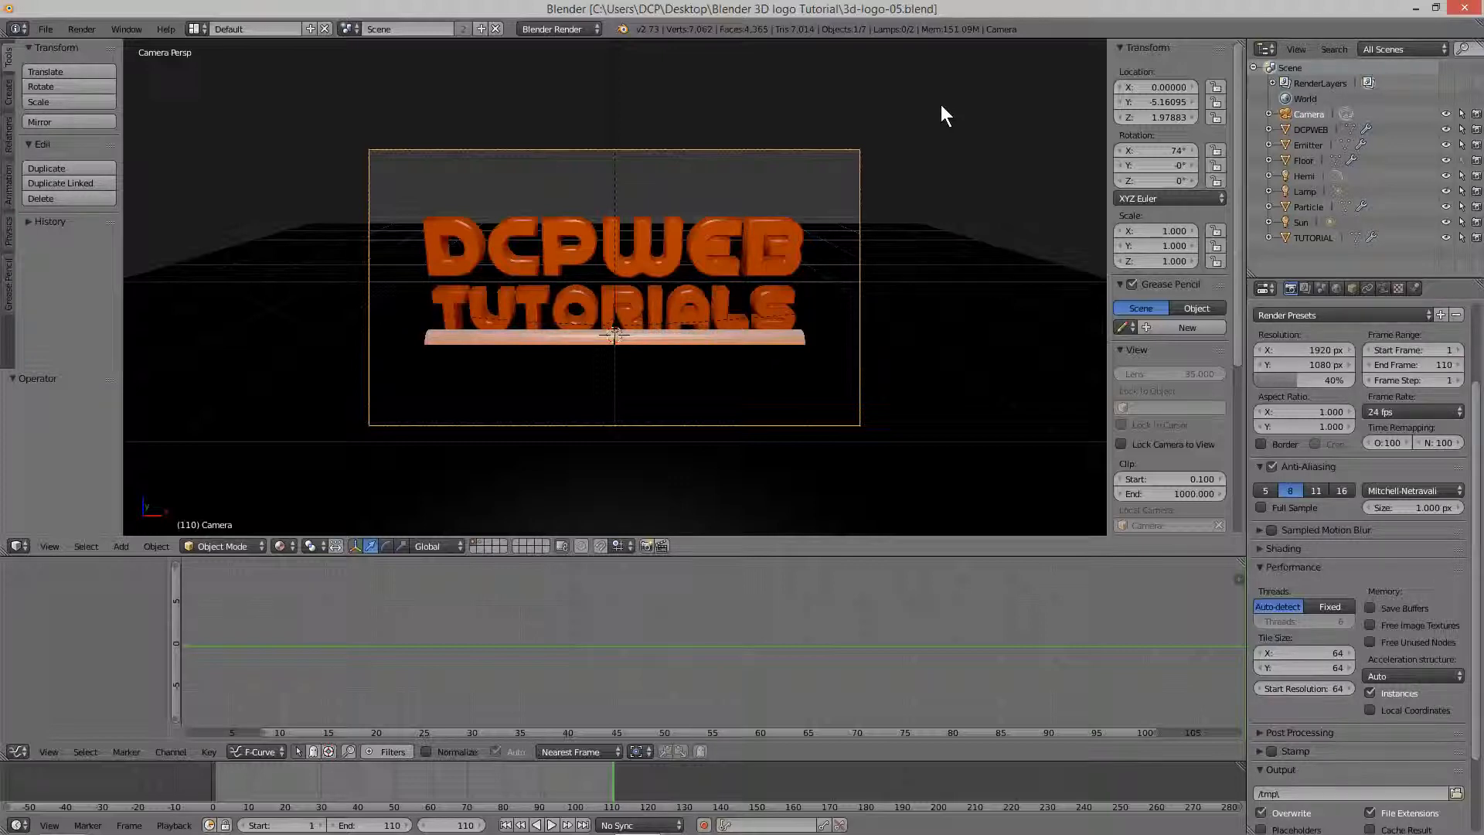
Add a cube-shaped empty at the scene origin in the top orthographic view.
key("KP_7")
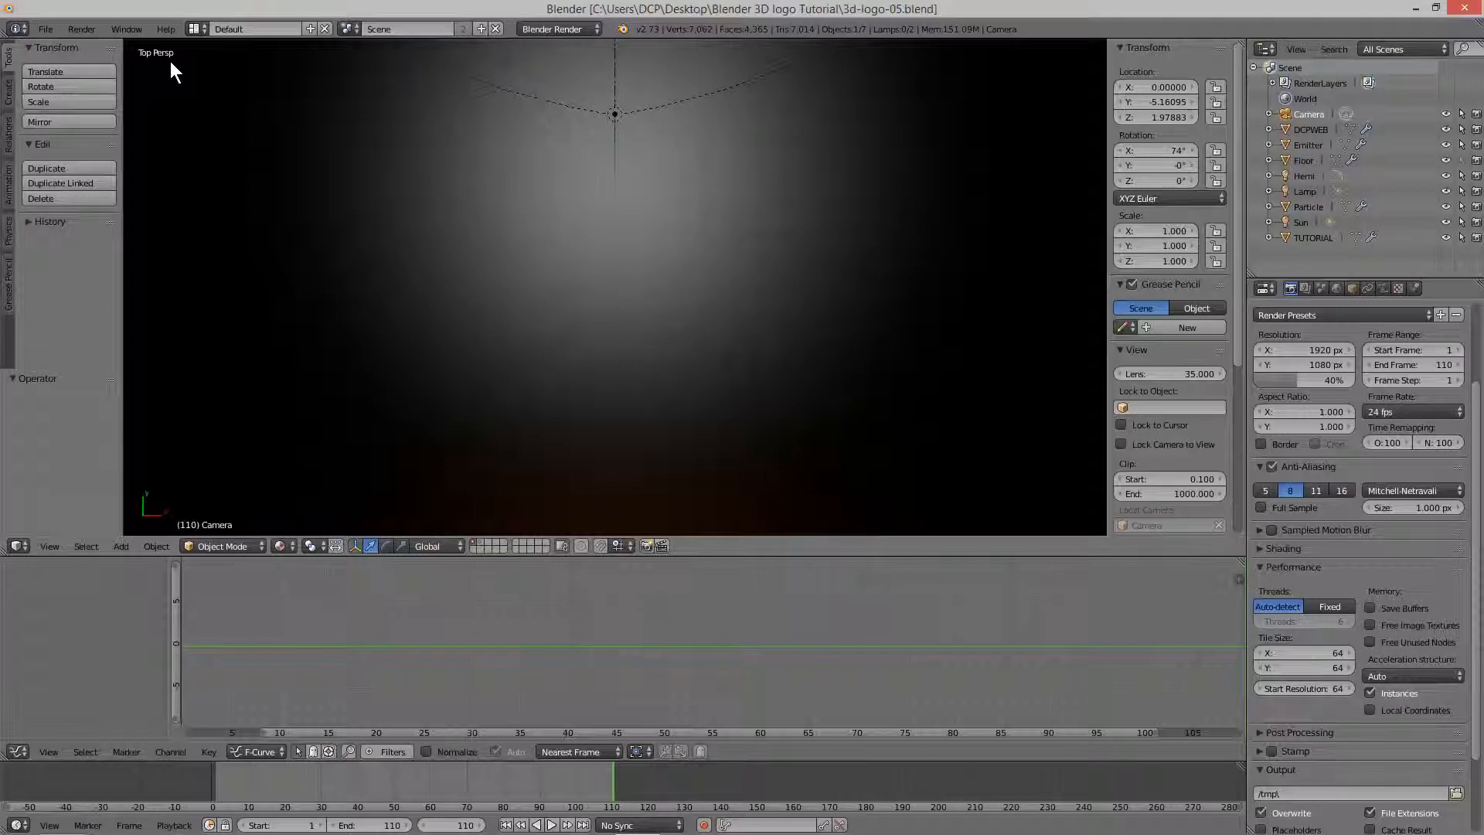
key("KP_5")
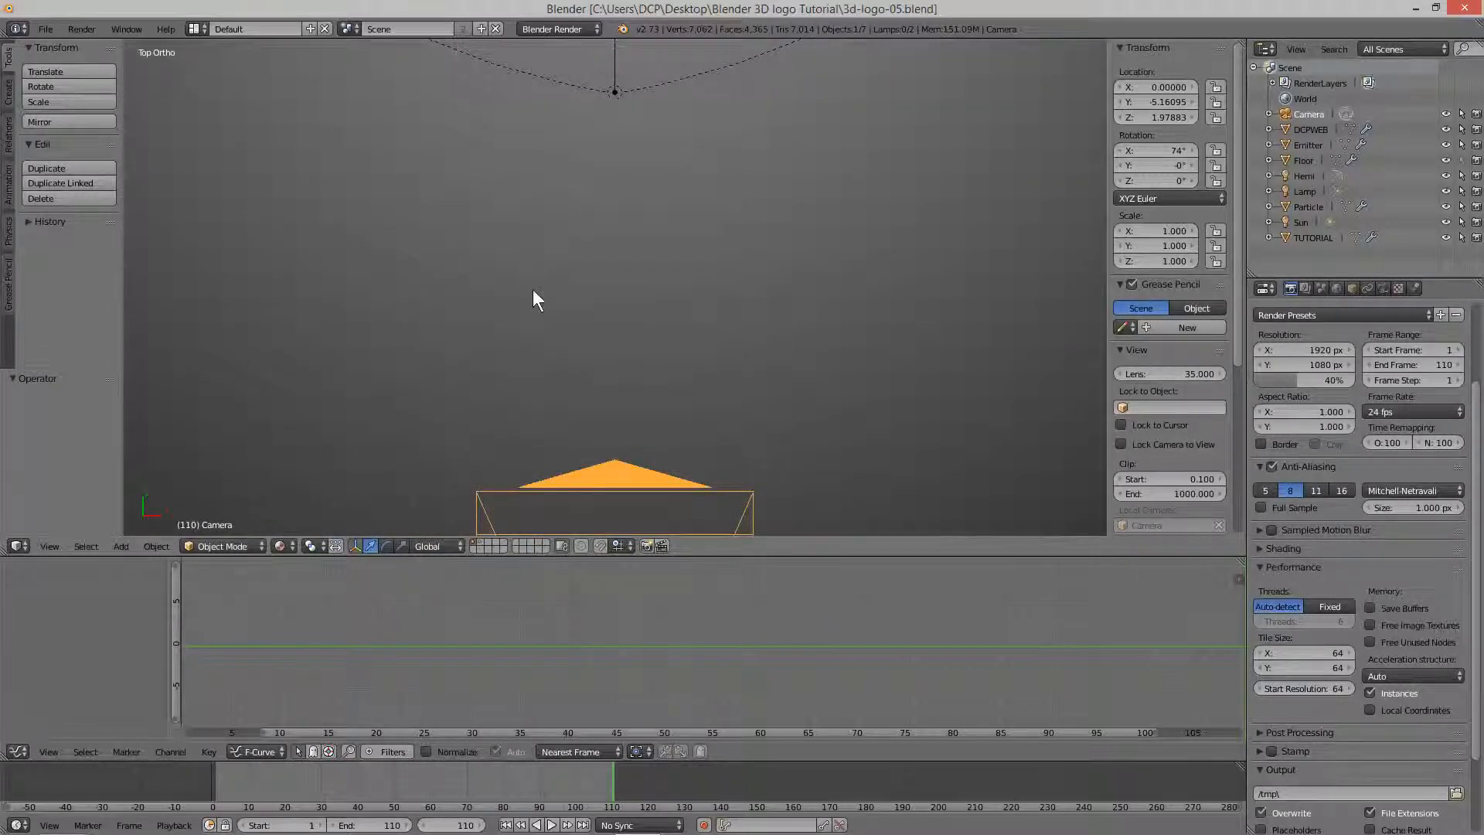
scroll(609, 335, "down", 6)
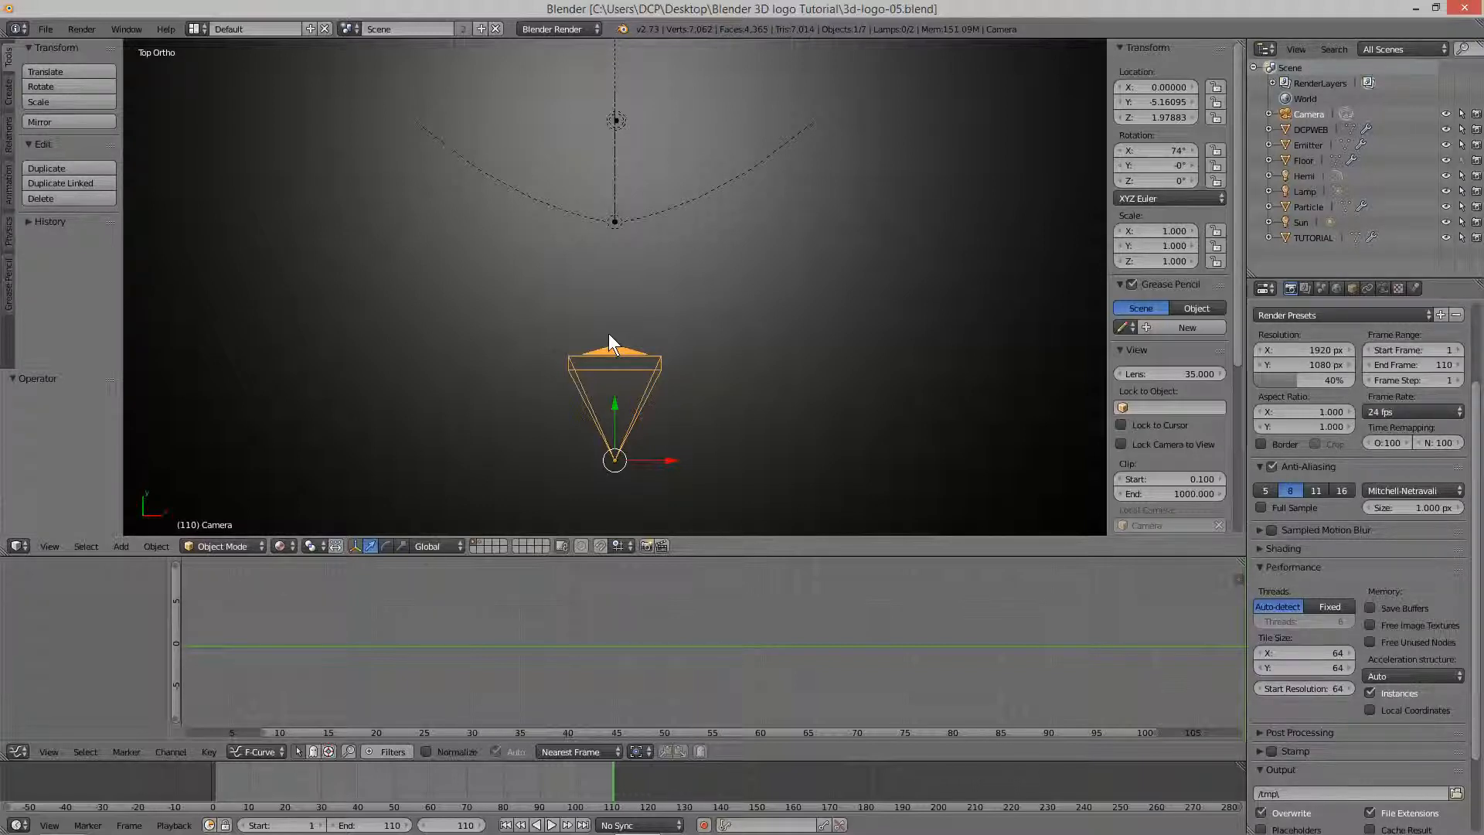
key("Home")
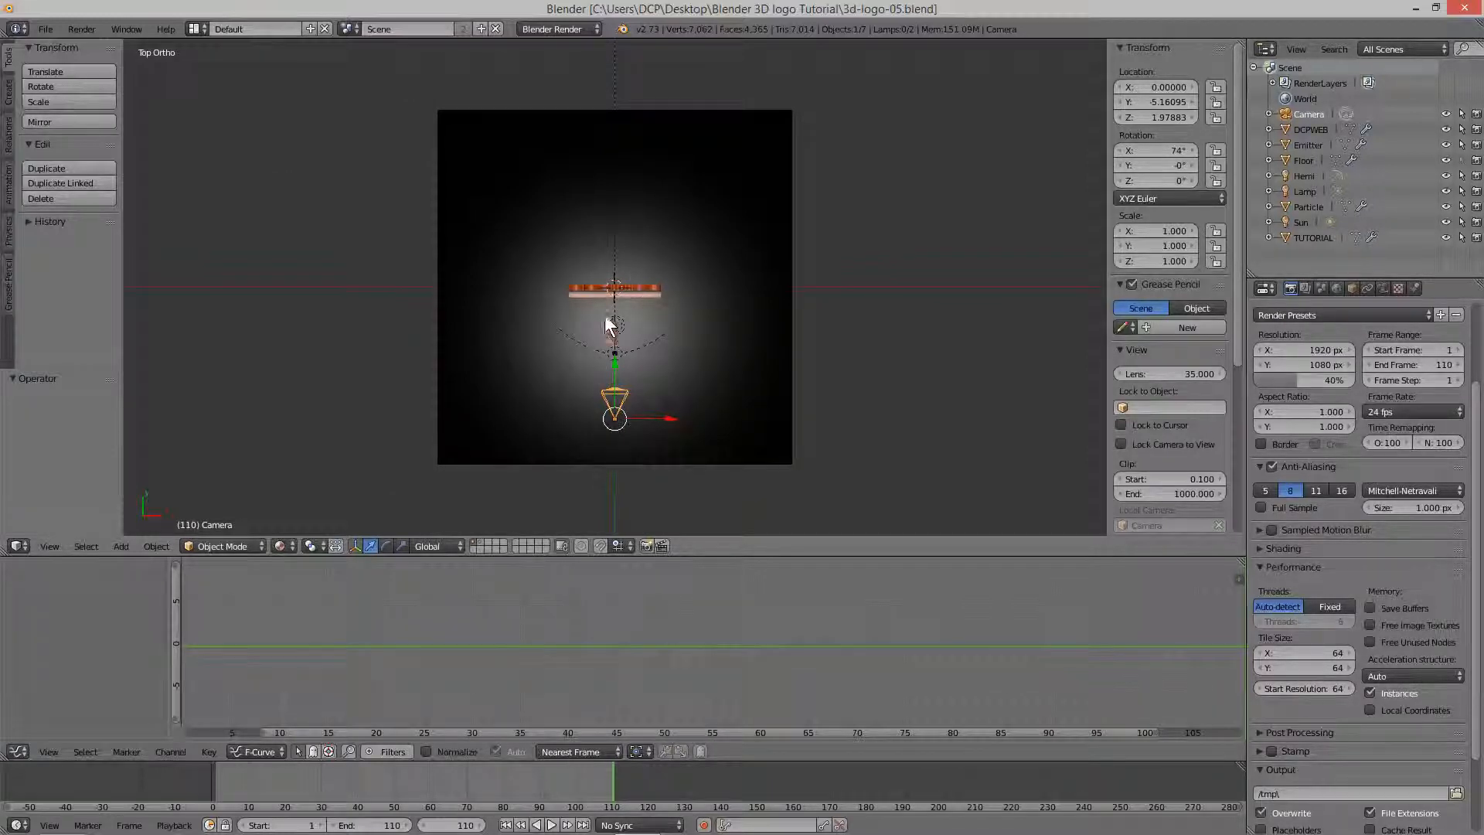
scroll(598, 284, "up", 8)
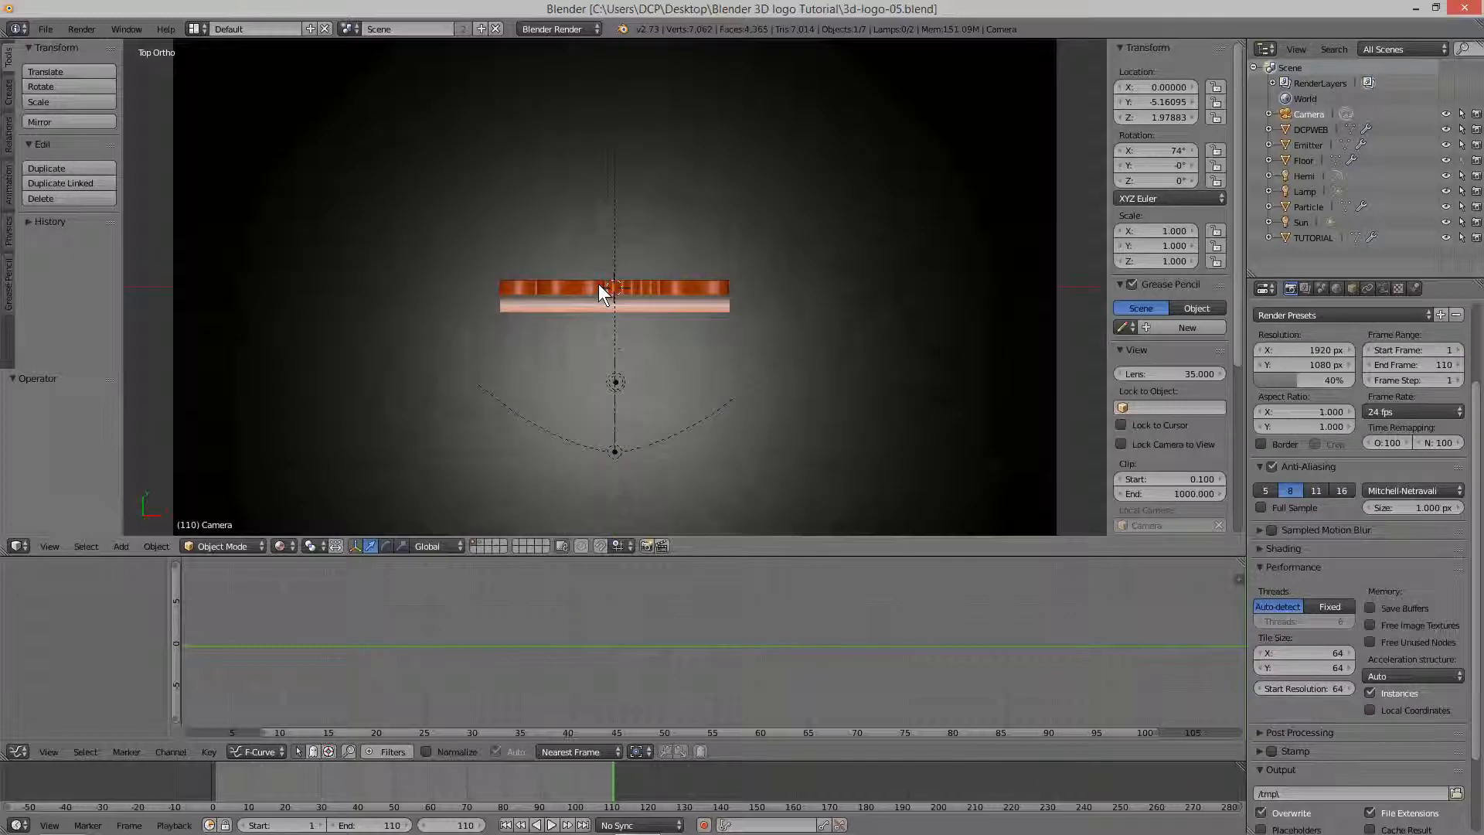
scroll(598, 284, "down", 3)
key("shift+a")
mouse_move(577, 397)
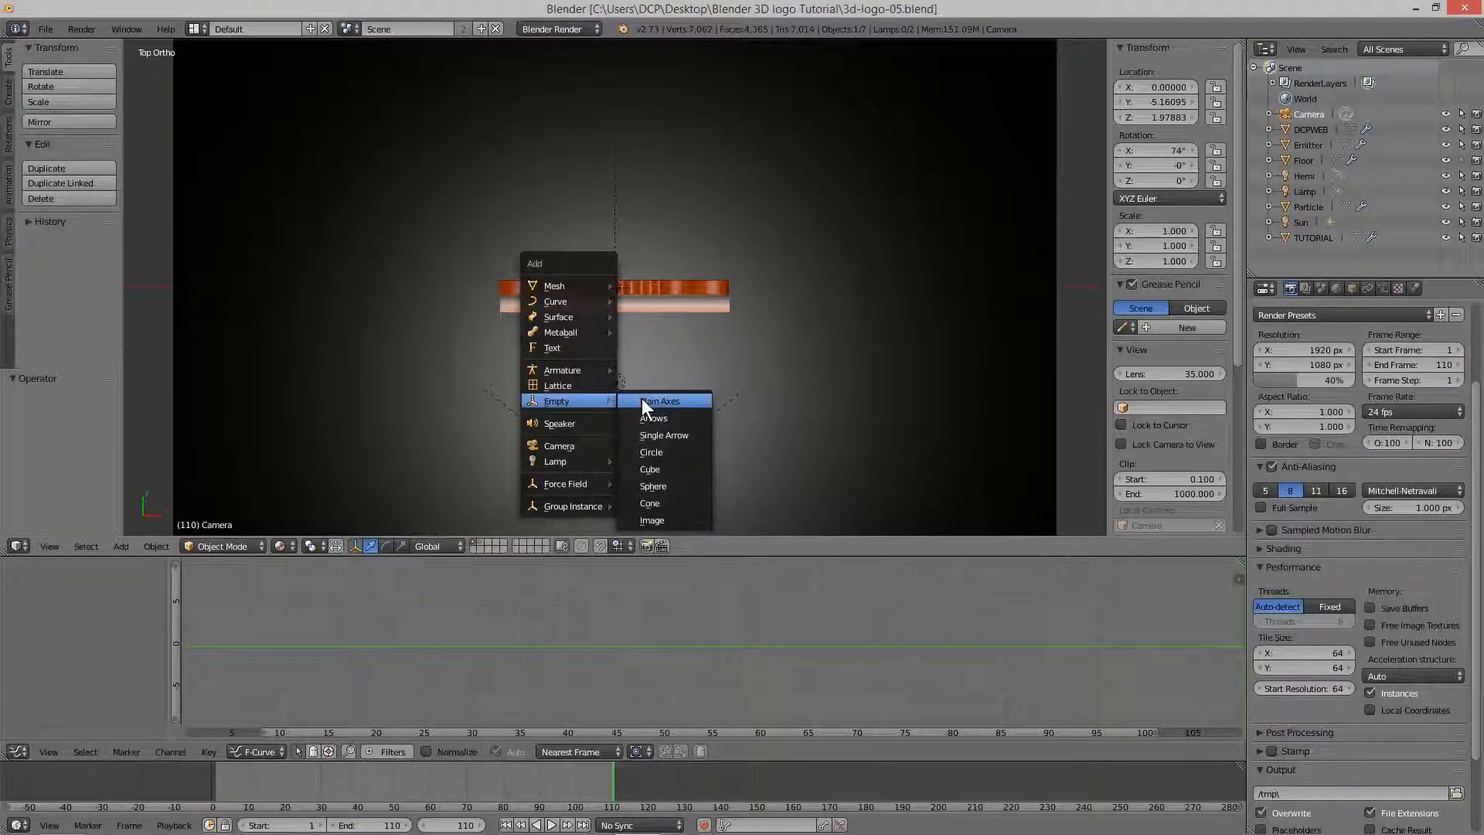
left_click(655, 467)
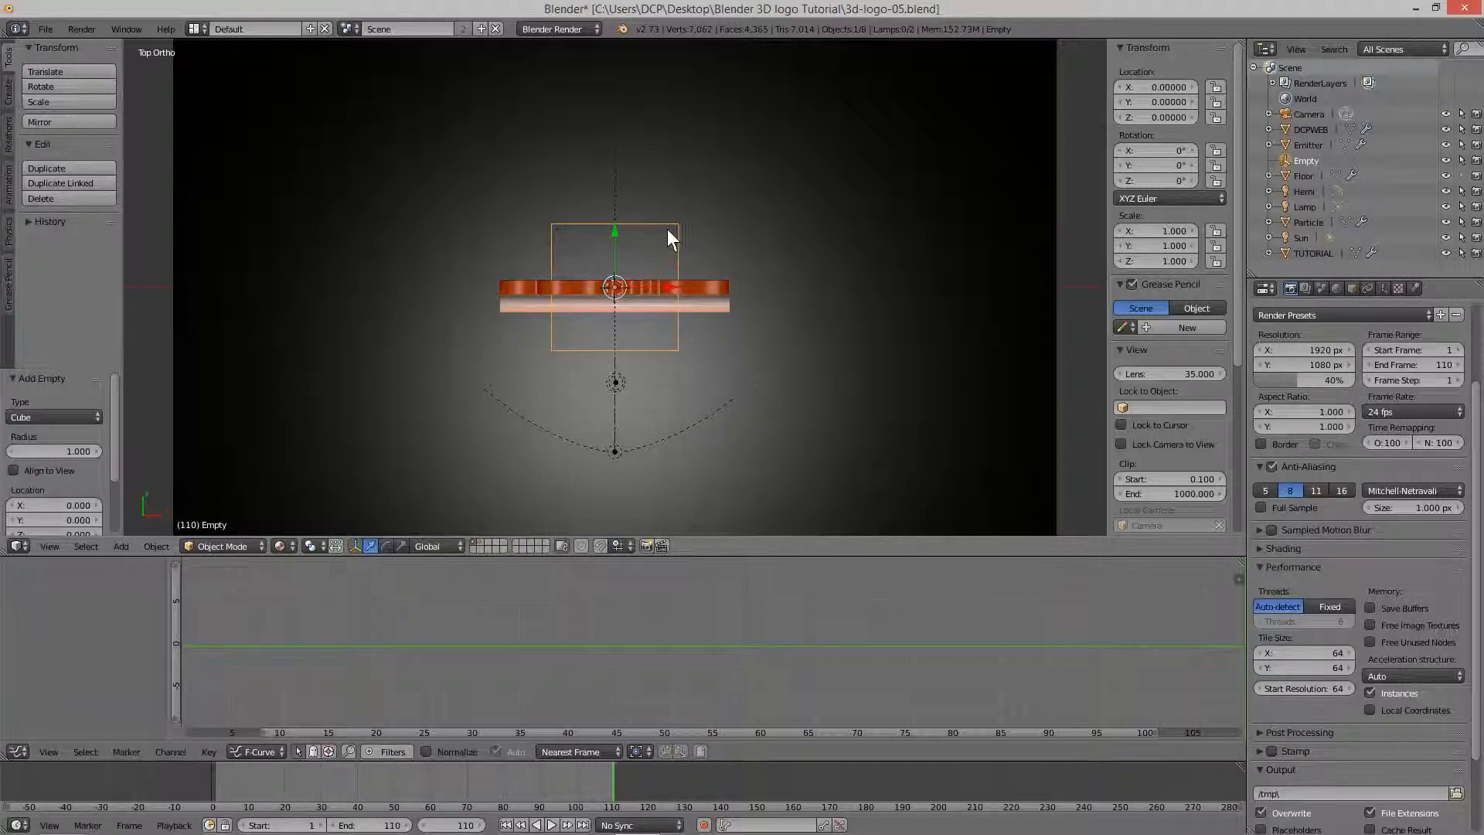
Scale the empty down to about 0.162 and raise it along Z to about 0.633, at the middle of the logo.
key("s")
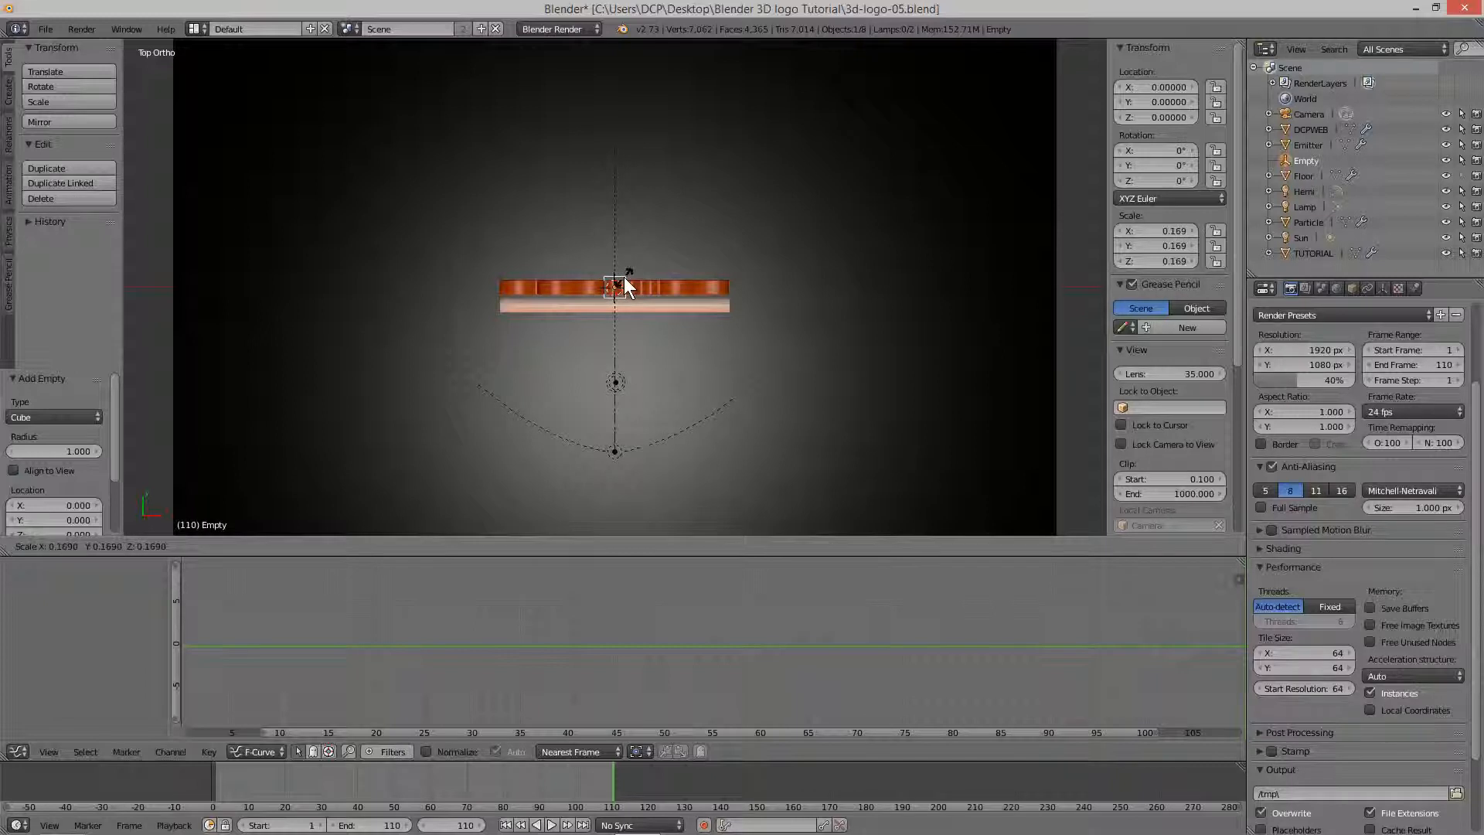
left_click(625, 280)
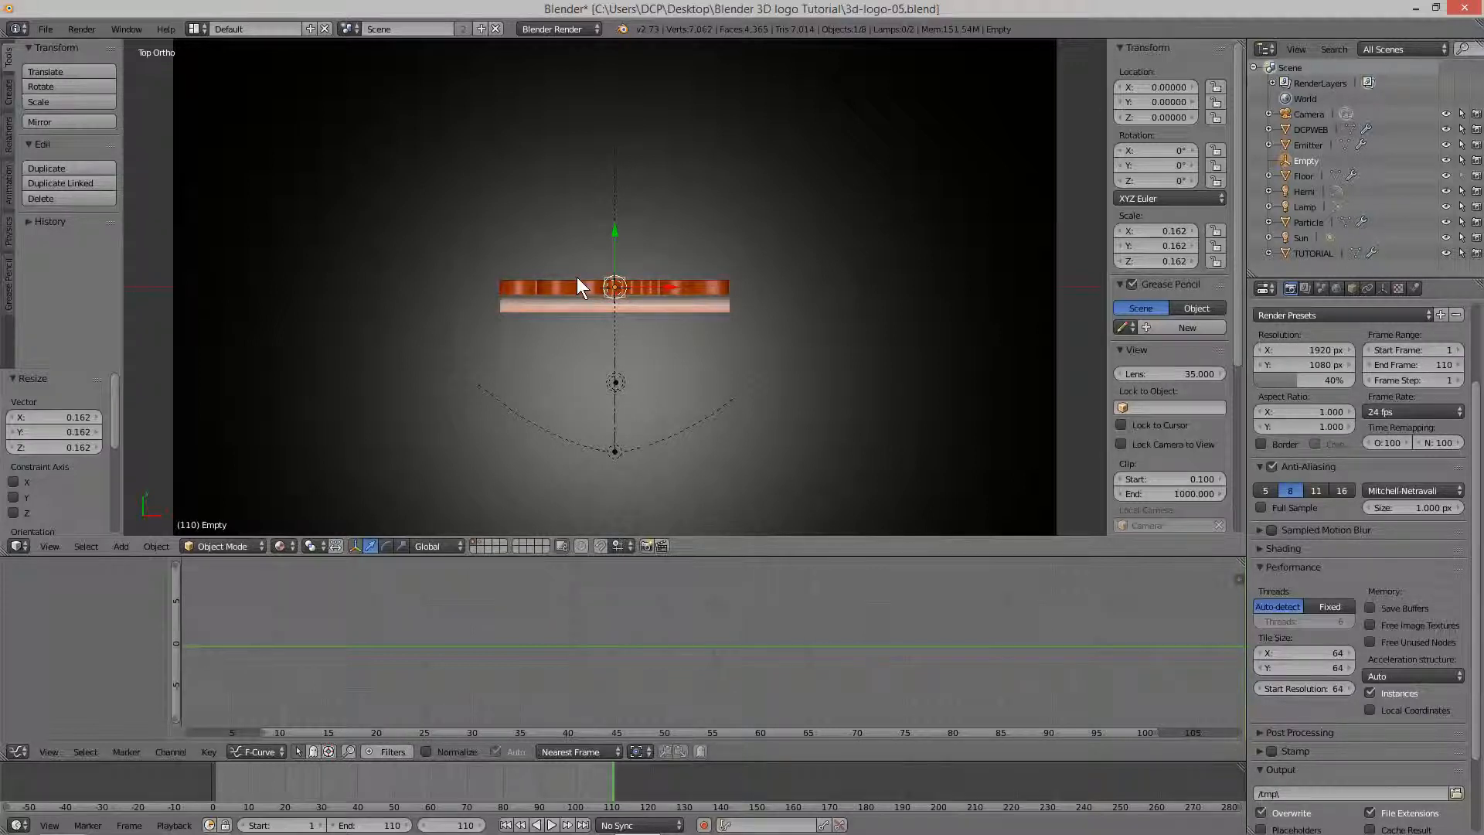
key("KP_1")
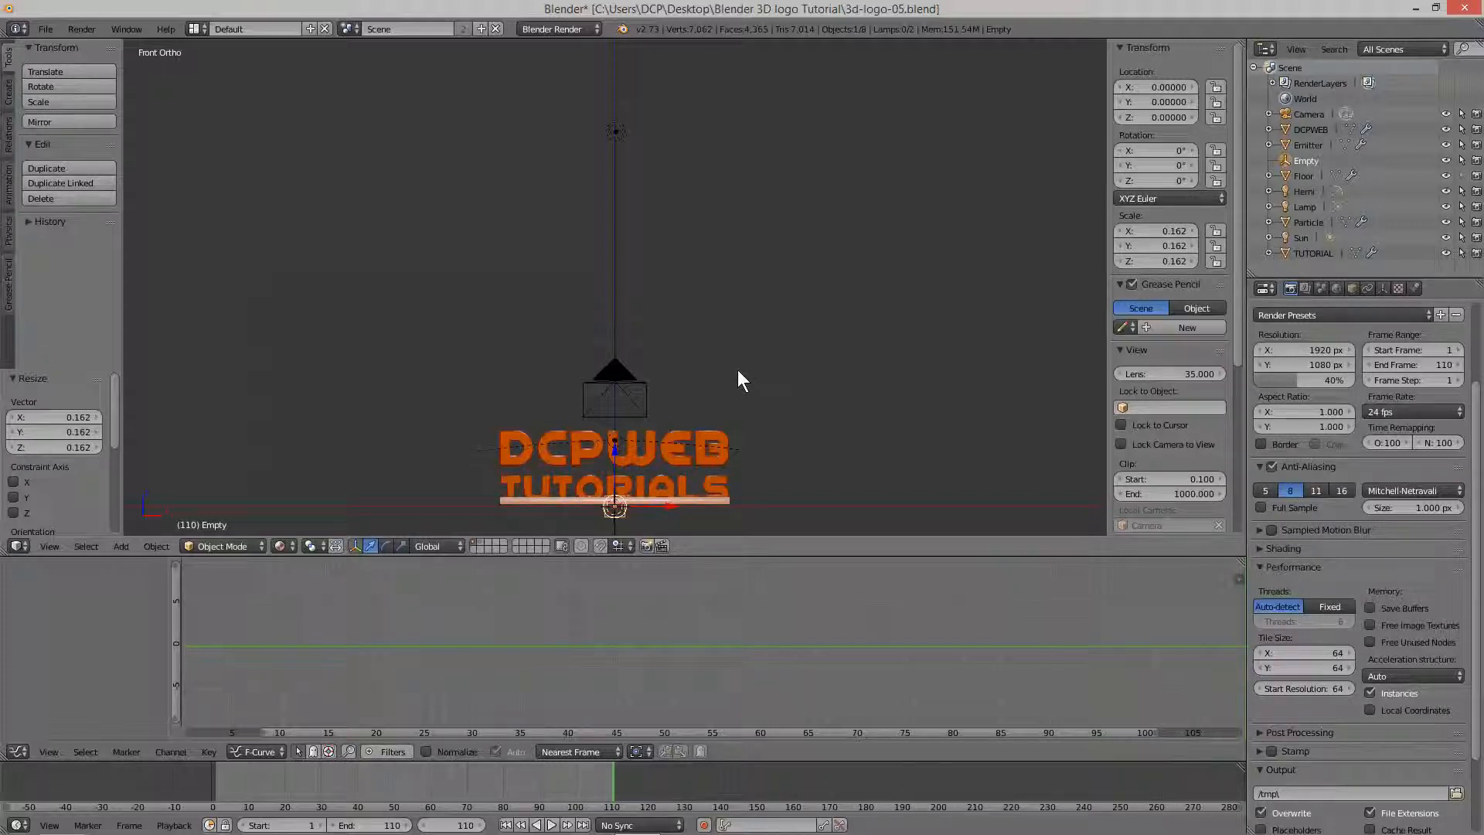
middle_click_drag(737, 370, 748, 223, "shift")
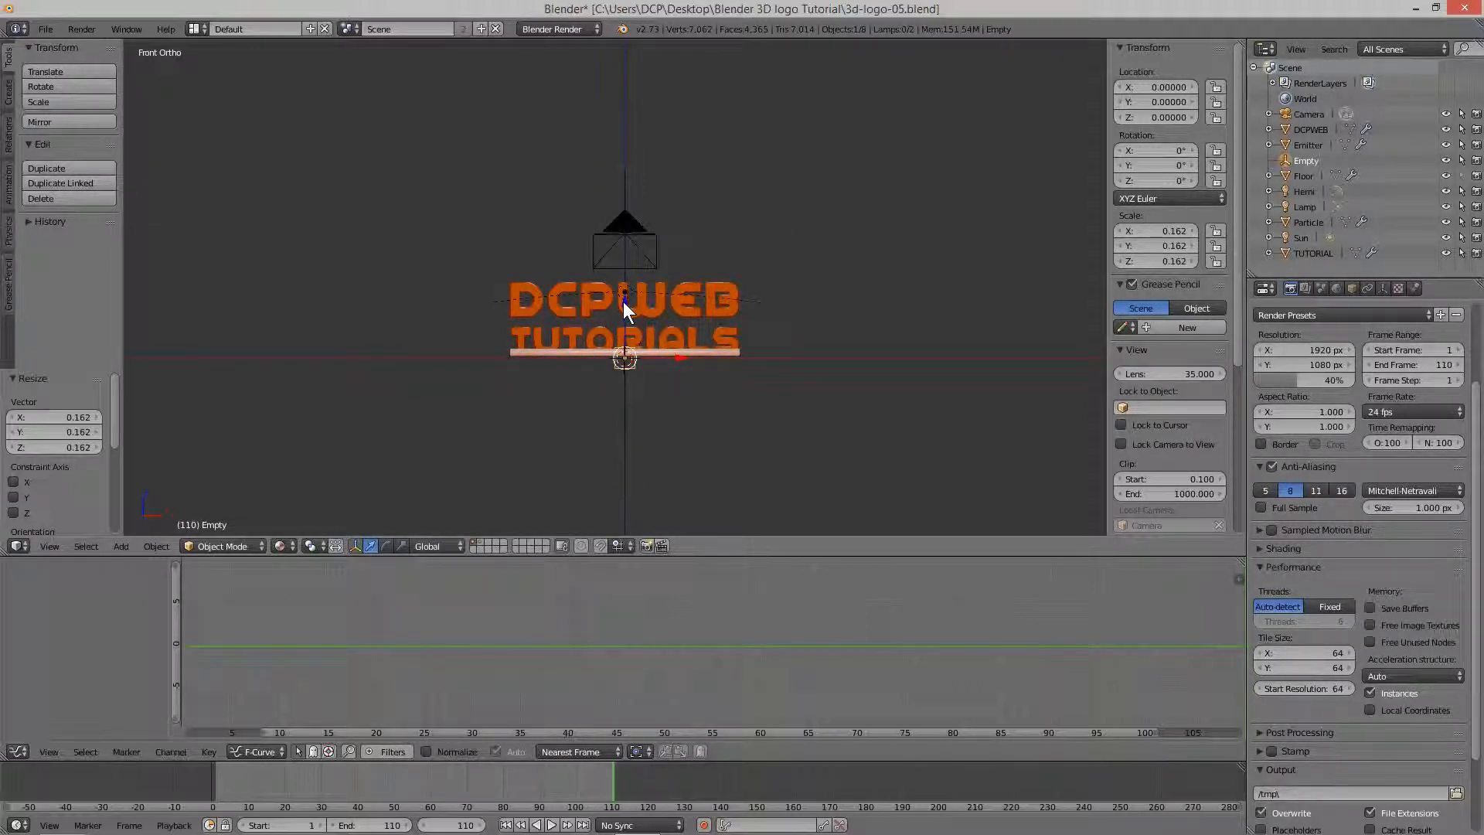
left_click_drag(623, 301, 624, 261)
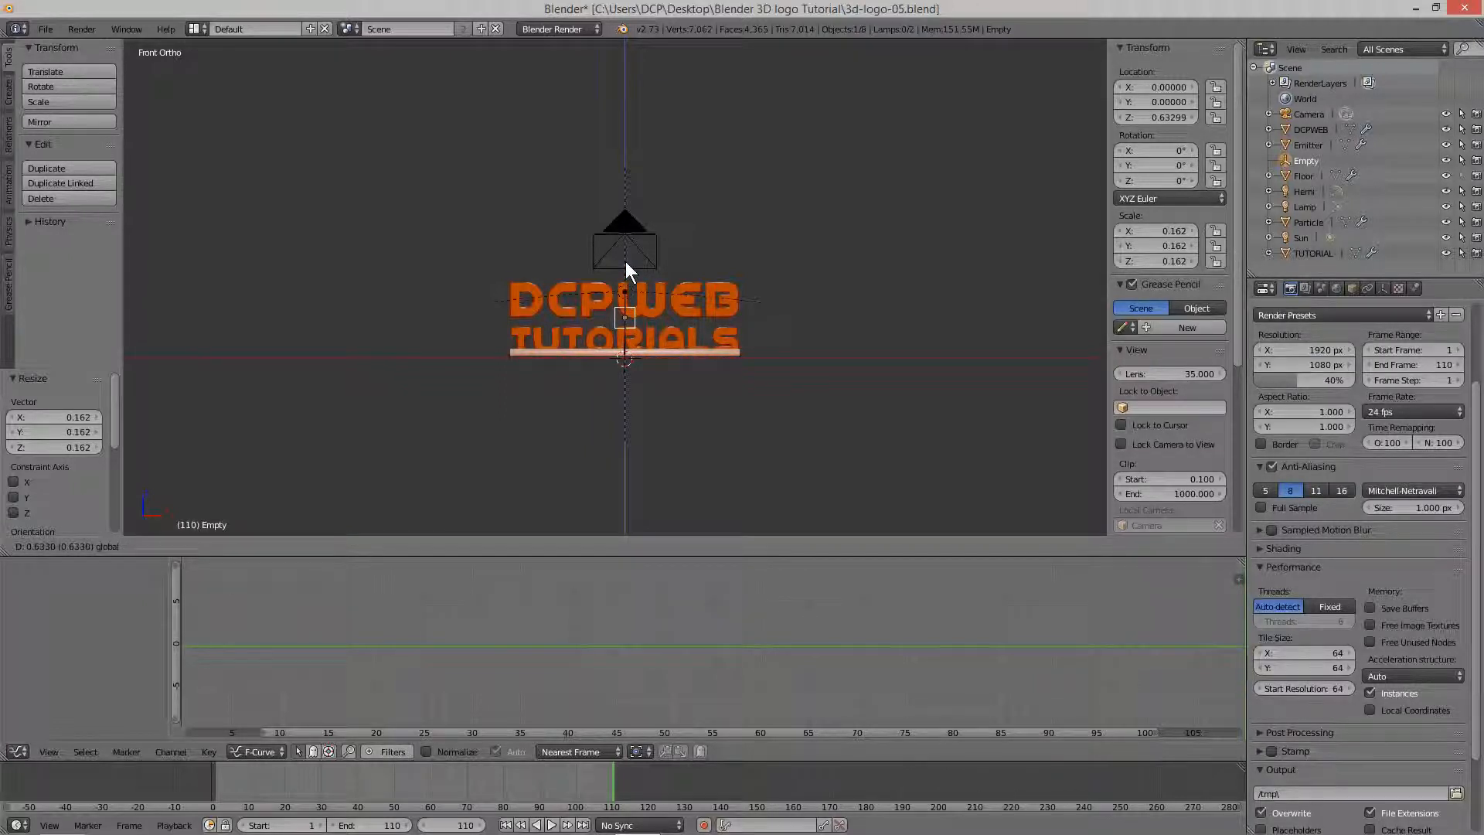
left_click_drag(624, 262, 625, 262)
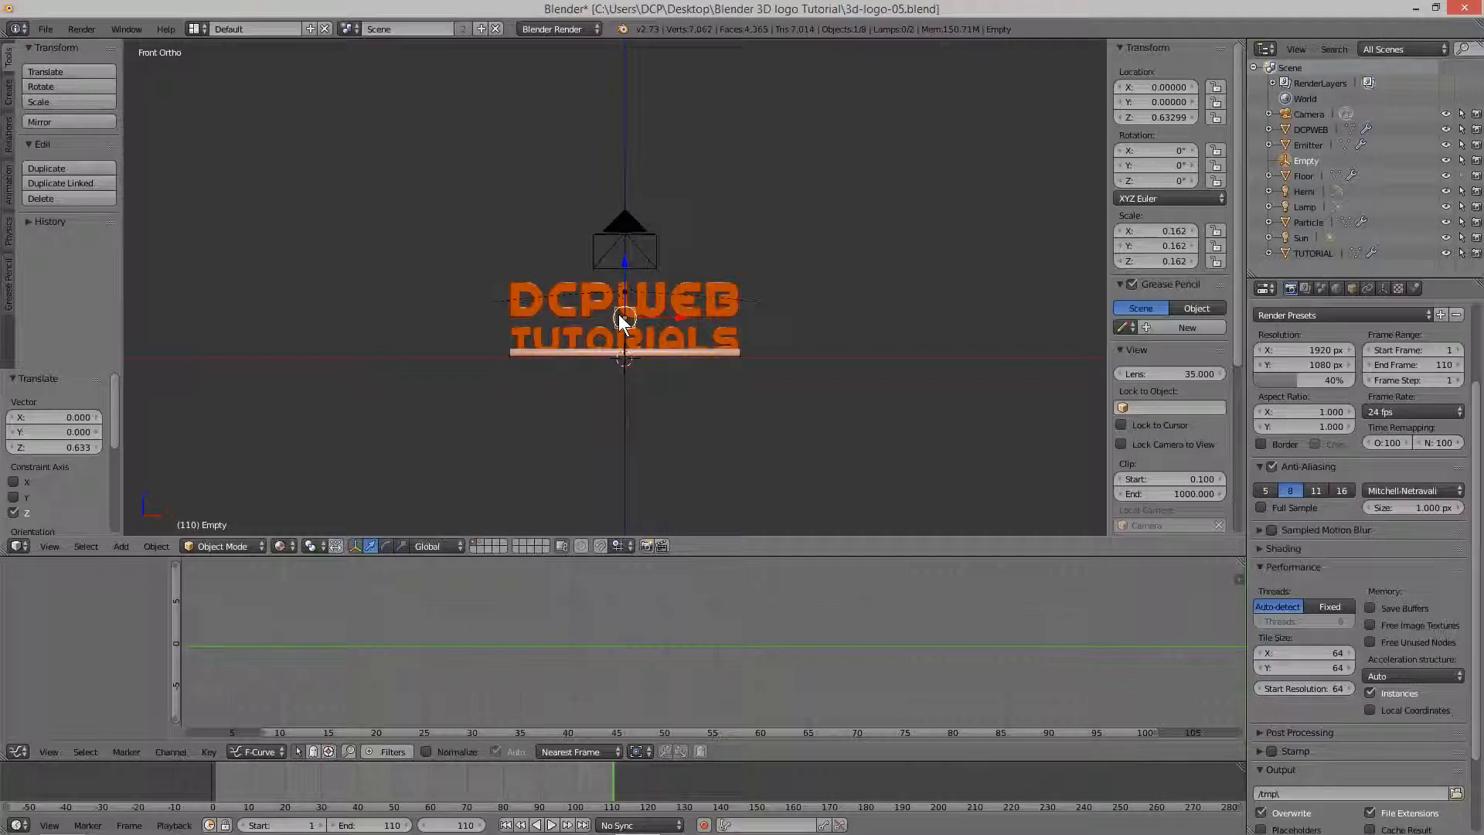
Make the camera follow the empty with a Track To constraint and save the file.
key("KP_7")
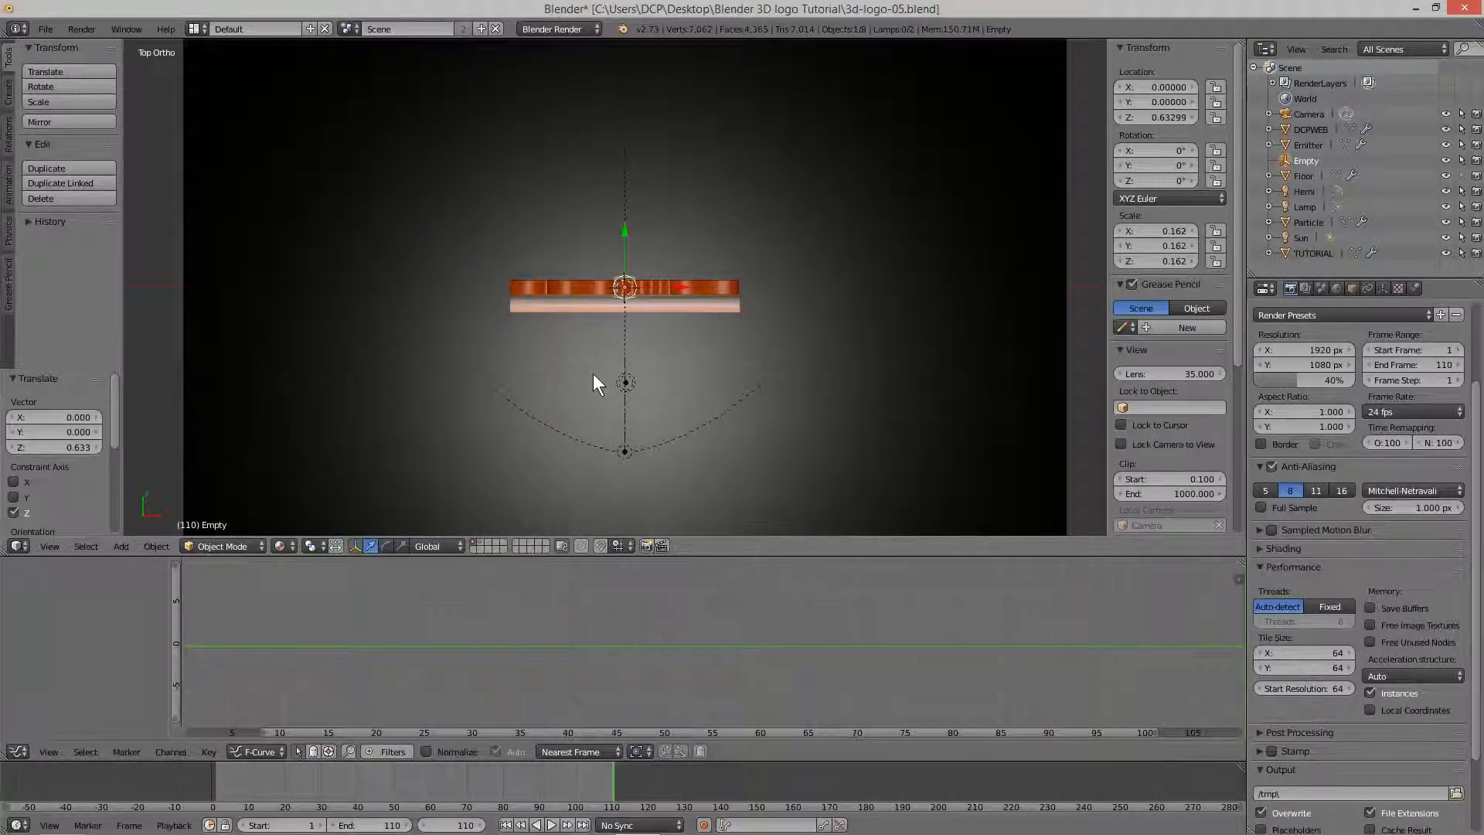
scroll(593, 382, "down", 4)
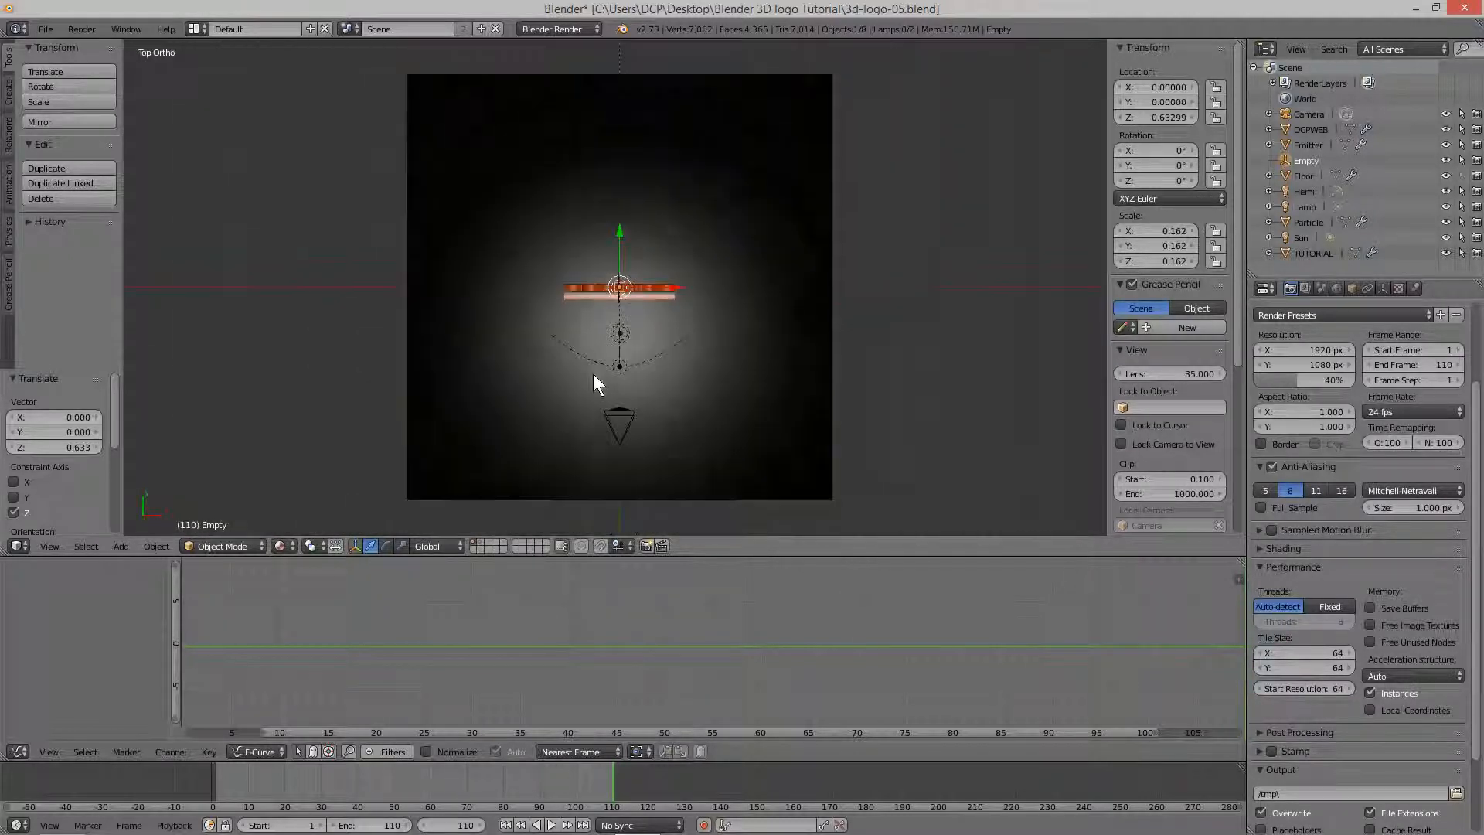
right_click(617, 416)
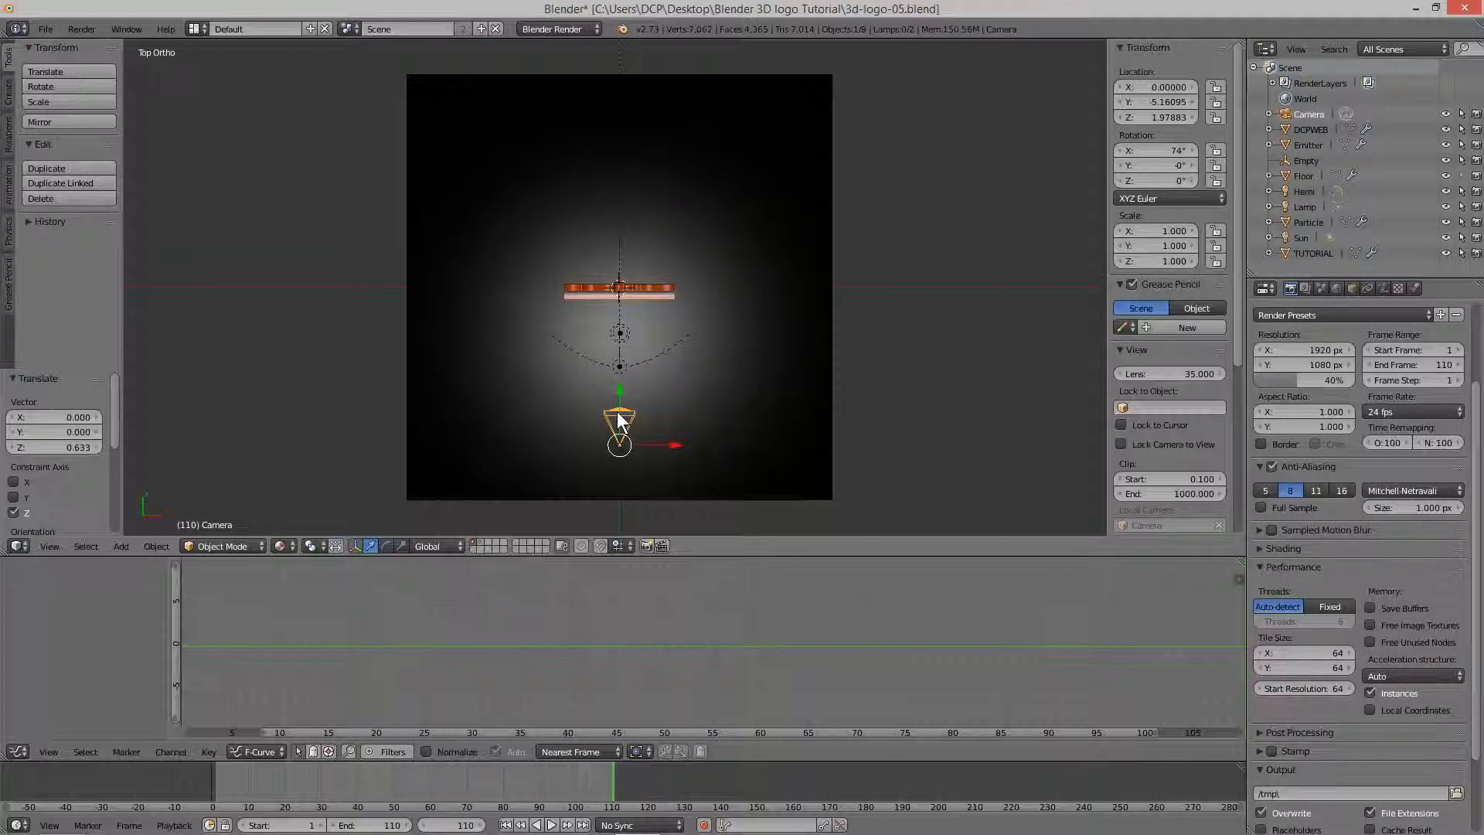
left_click(1305, 160, "ctrl")
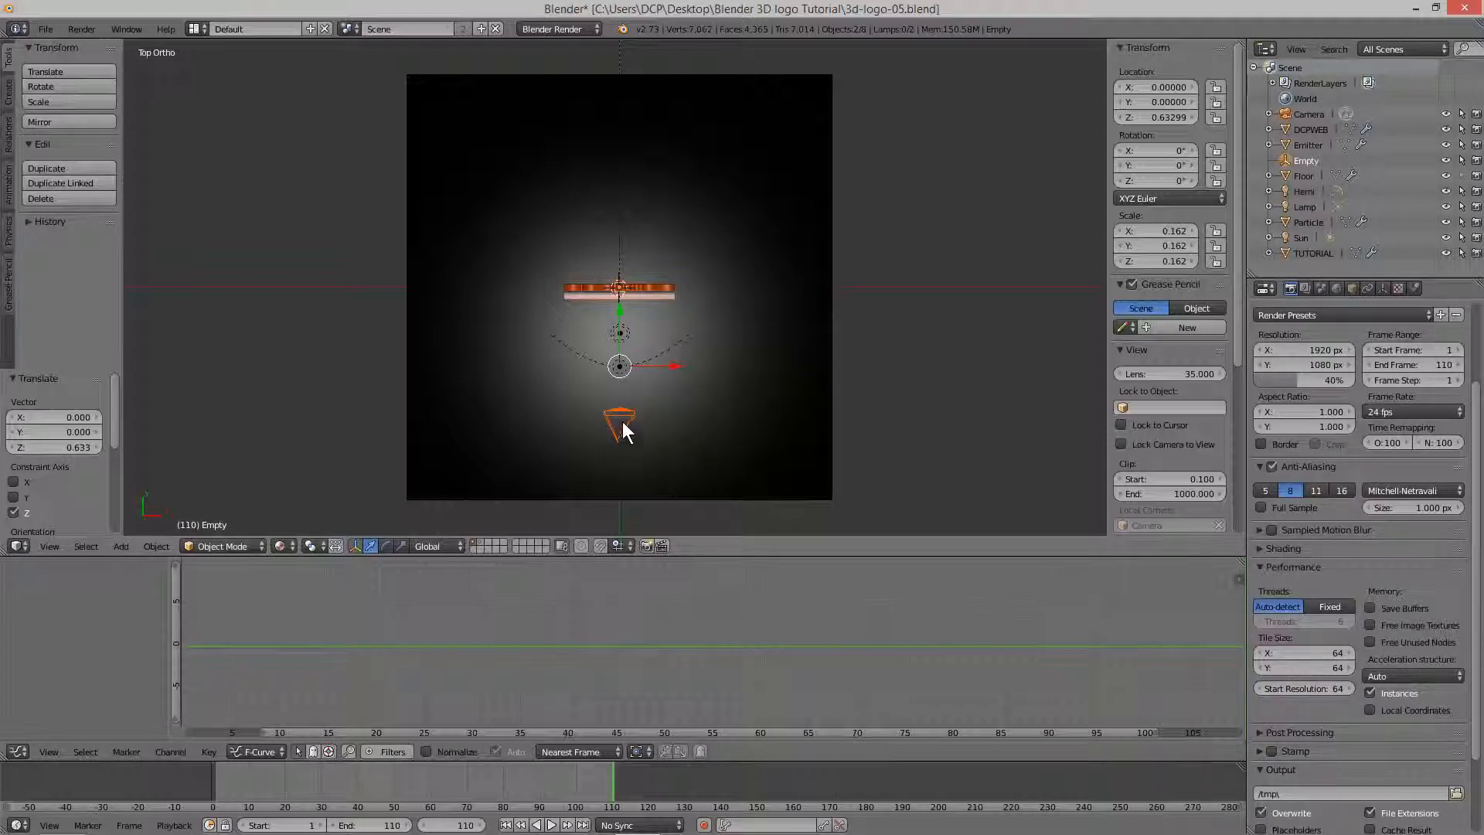
key("ctrl+t")
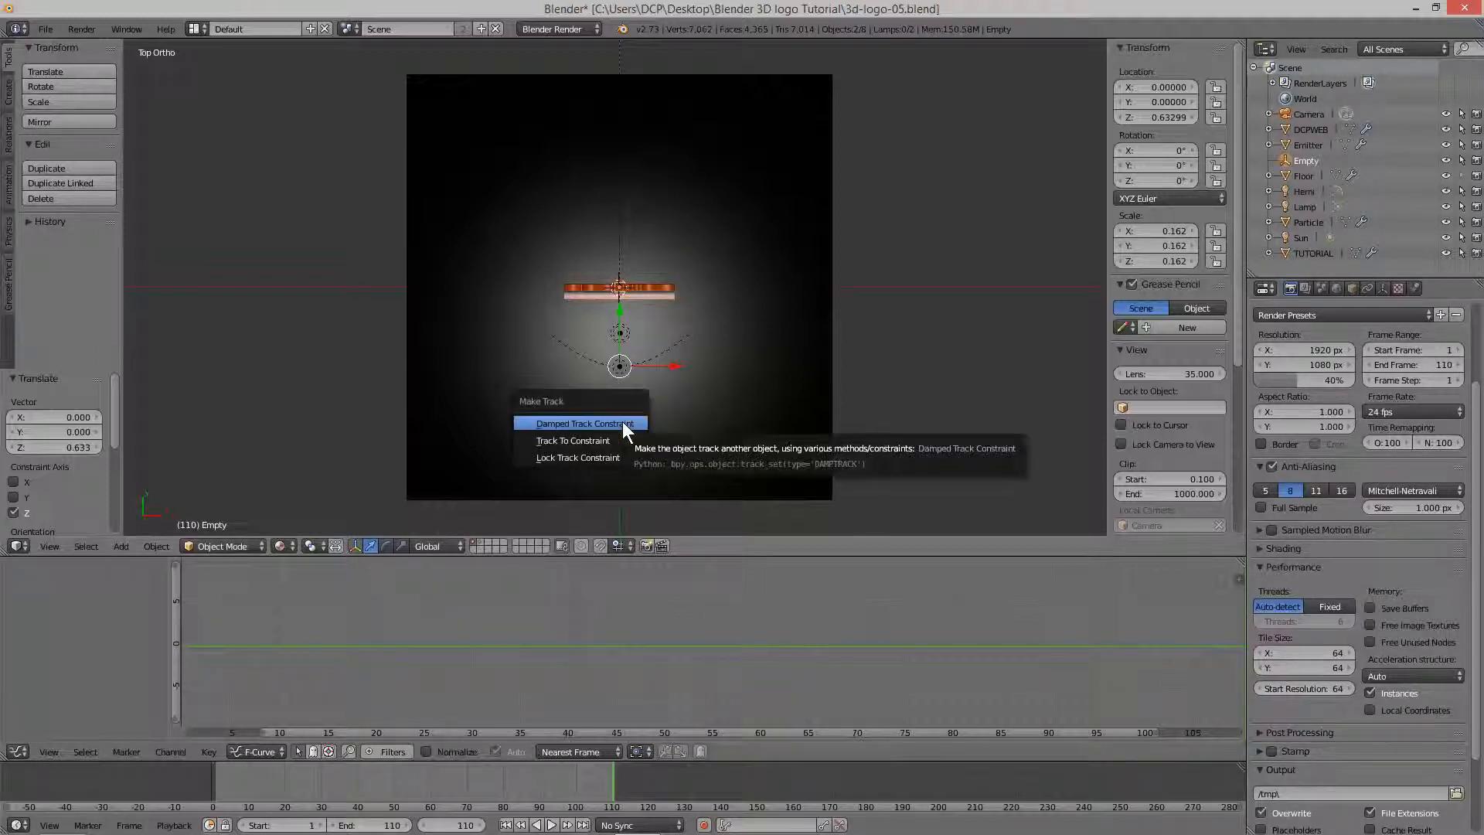
left_click(586, 439)
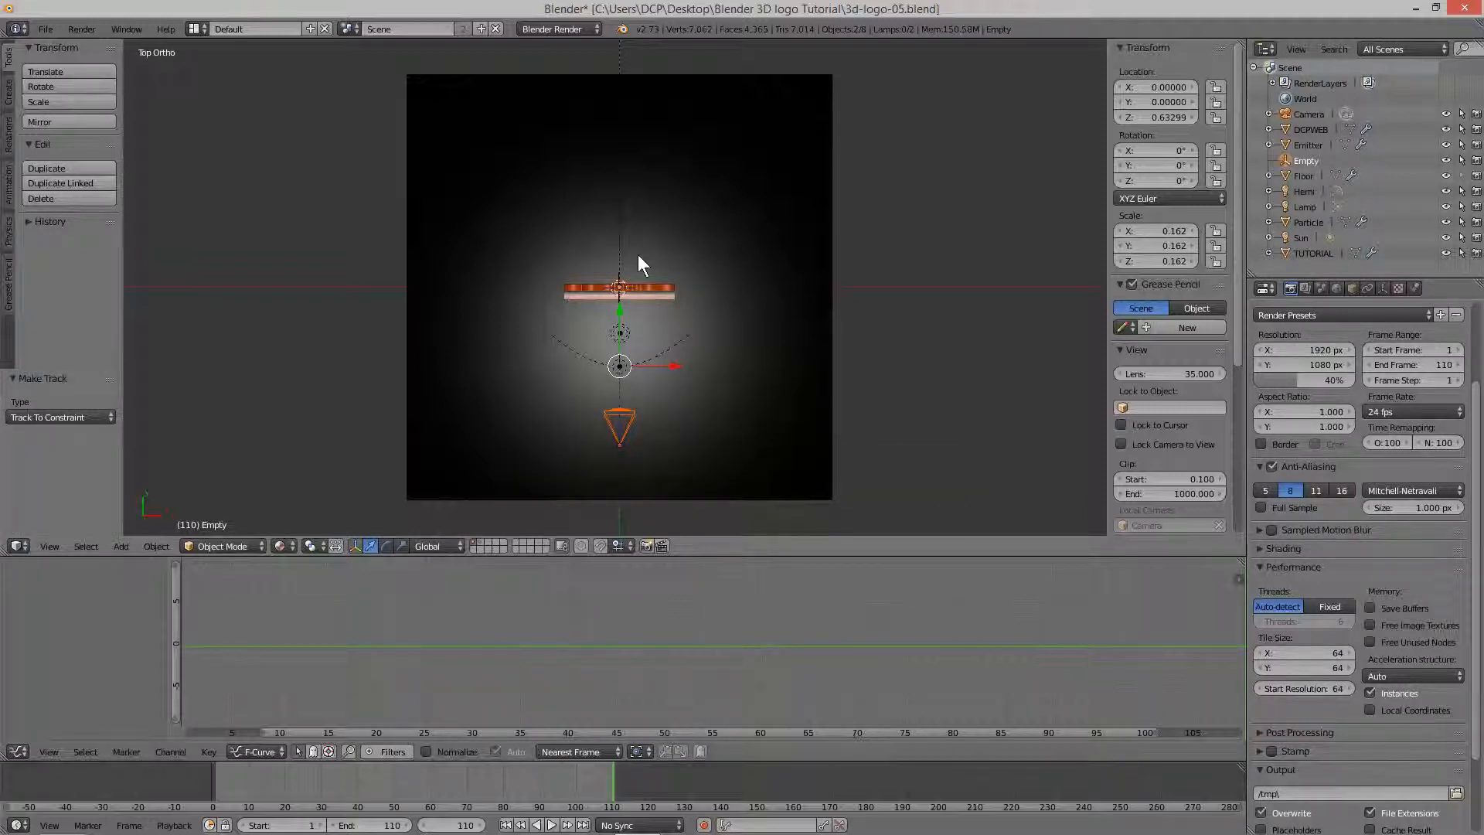
left_click(46, 30)
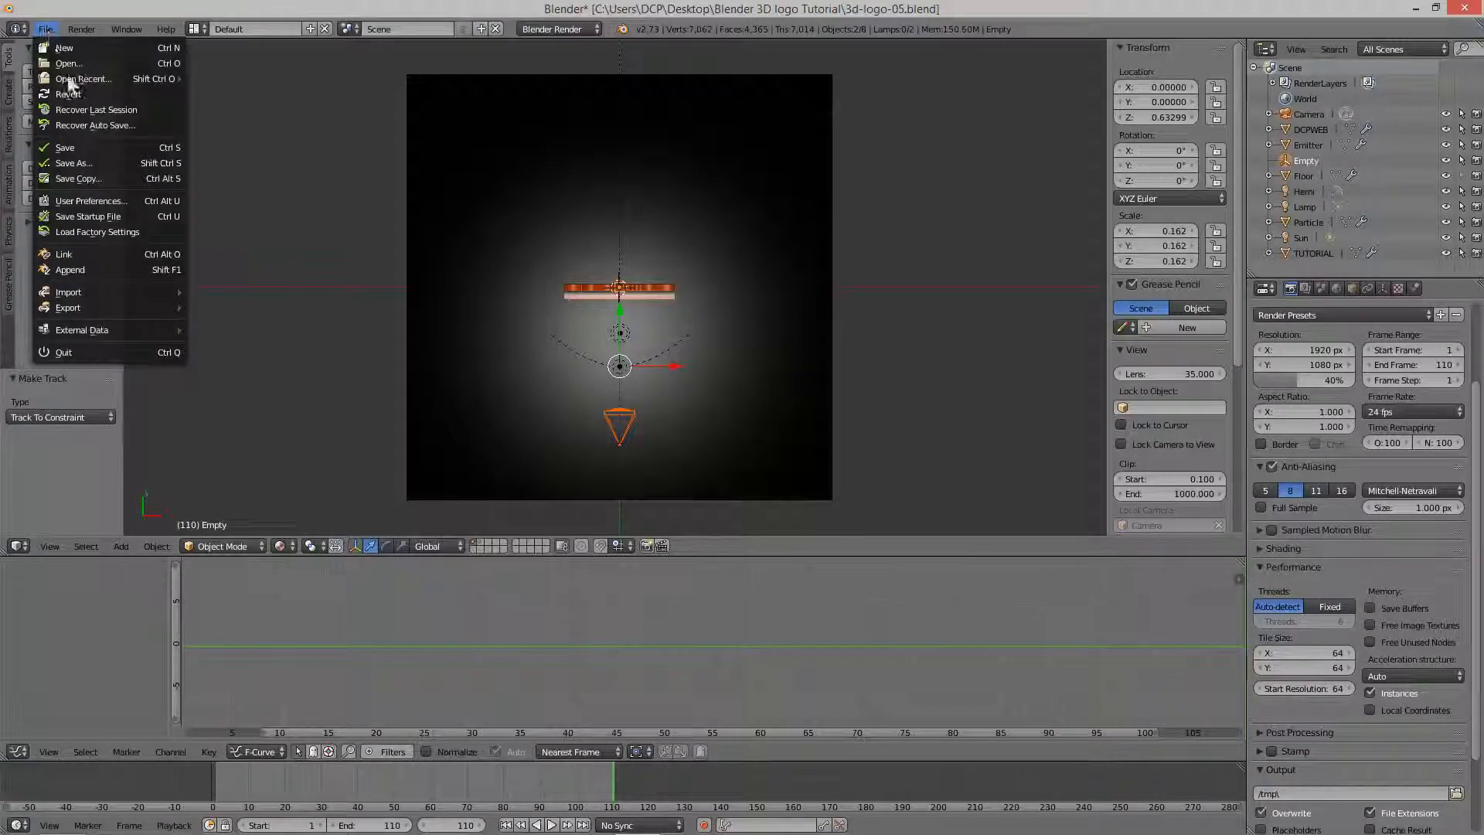
left_click(75, 144)
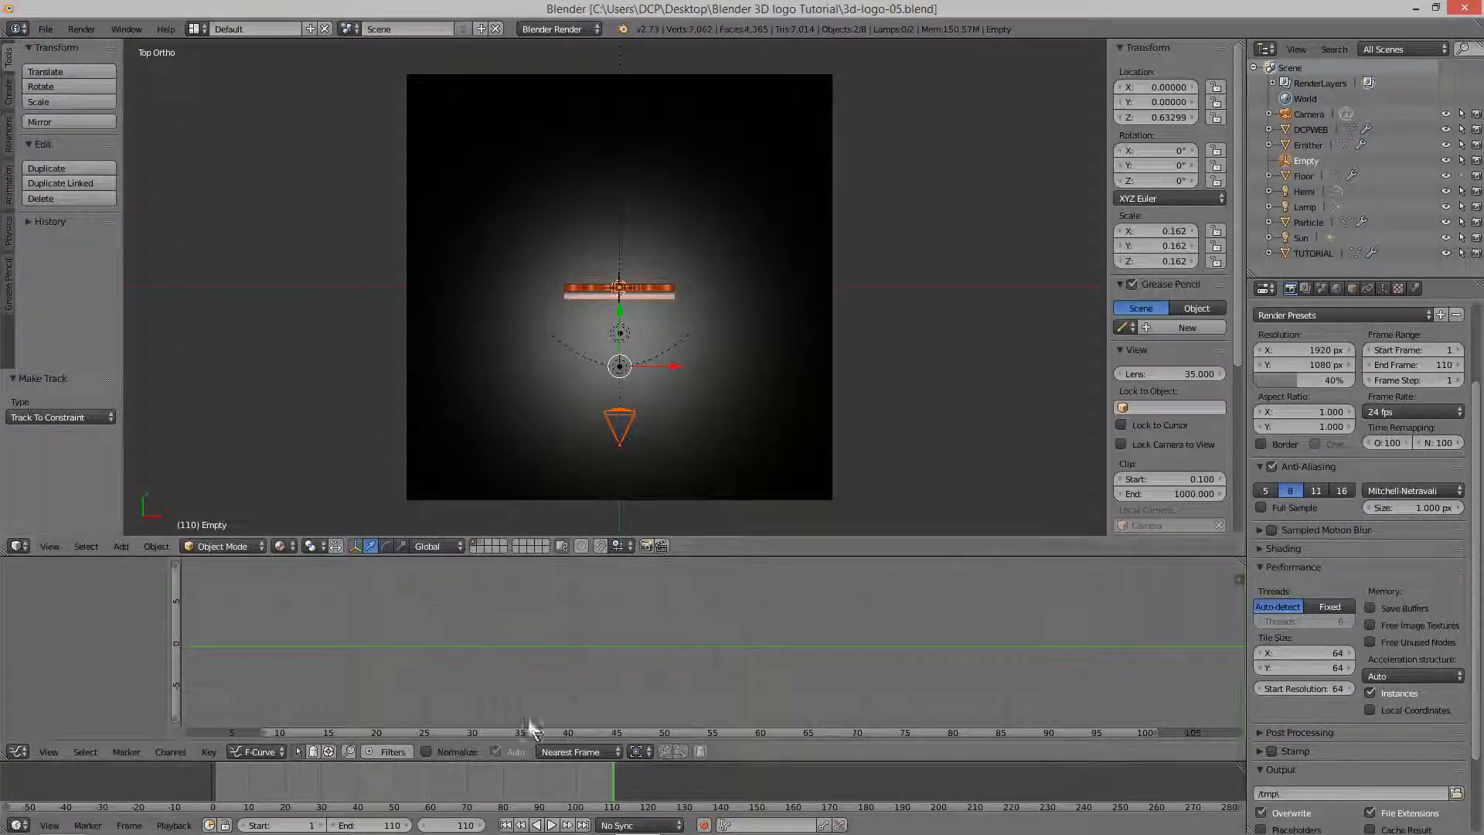
Turn on automatic keyframing and insert a location keyframe for the camera at frame 1.
left_click(507, 825)
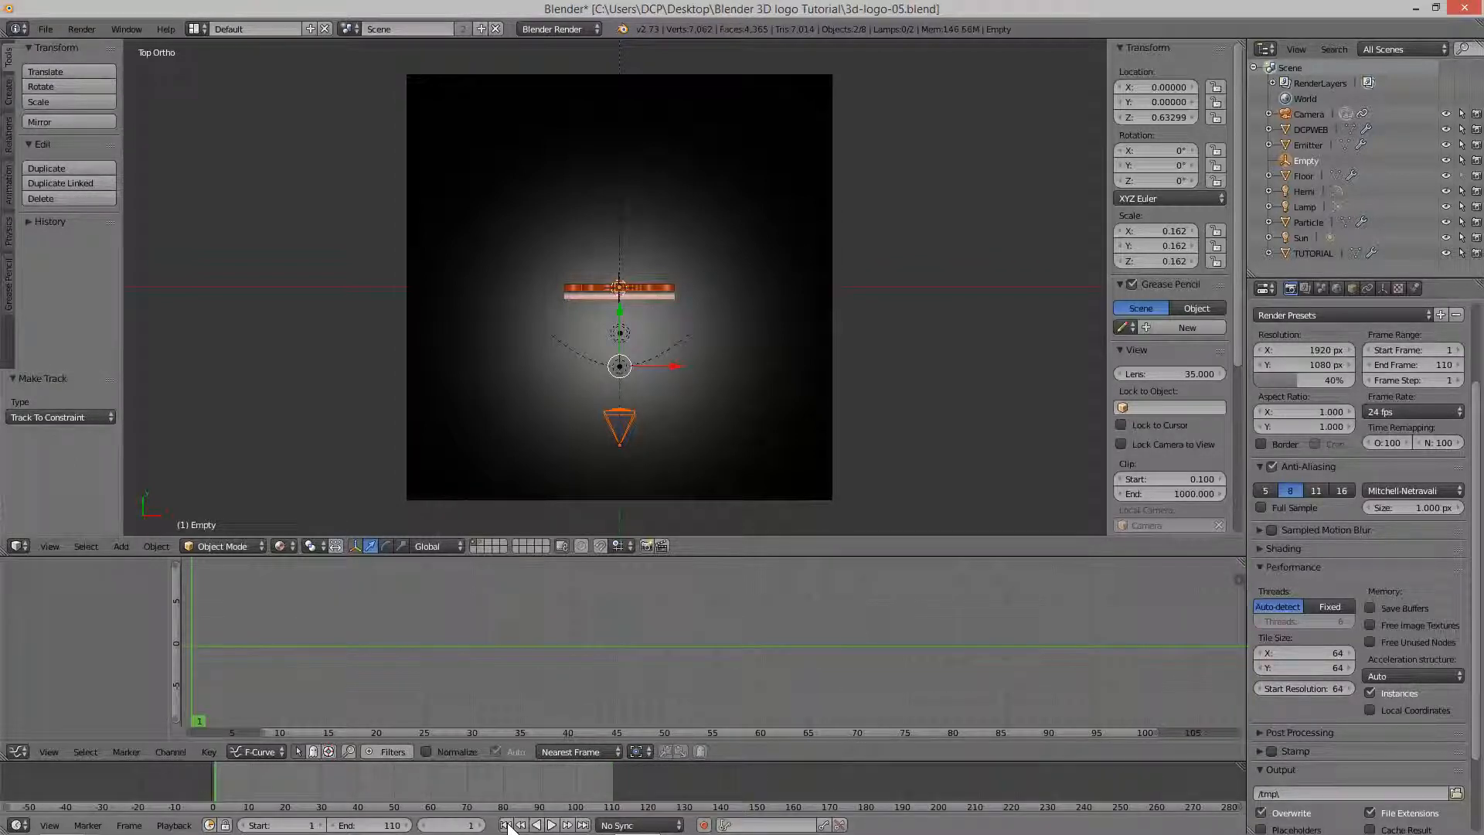
left_click(705, 825)
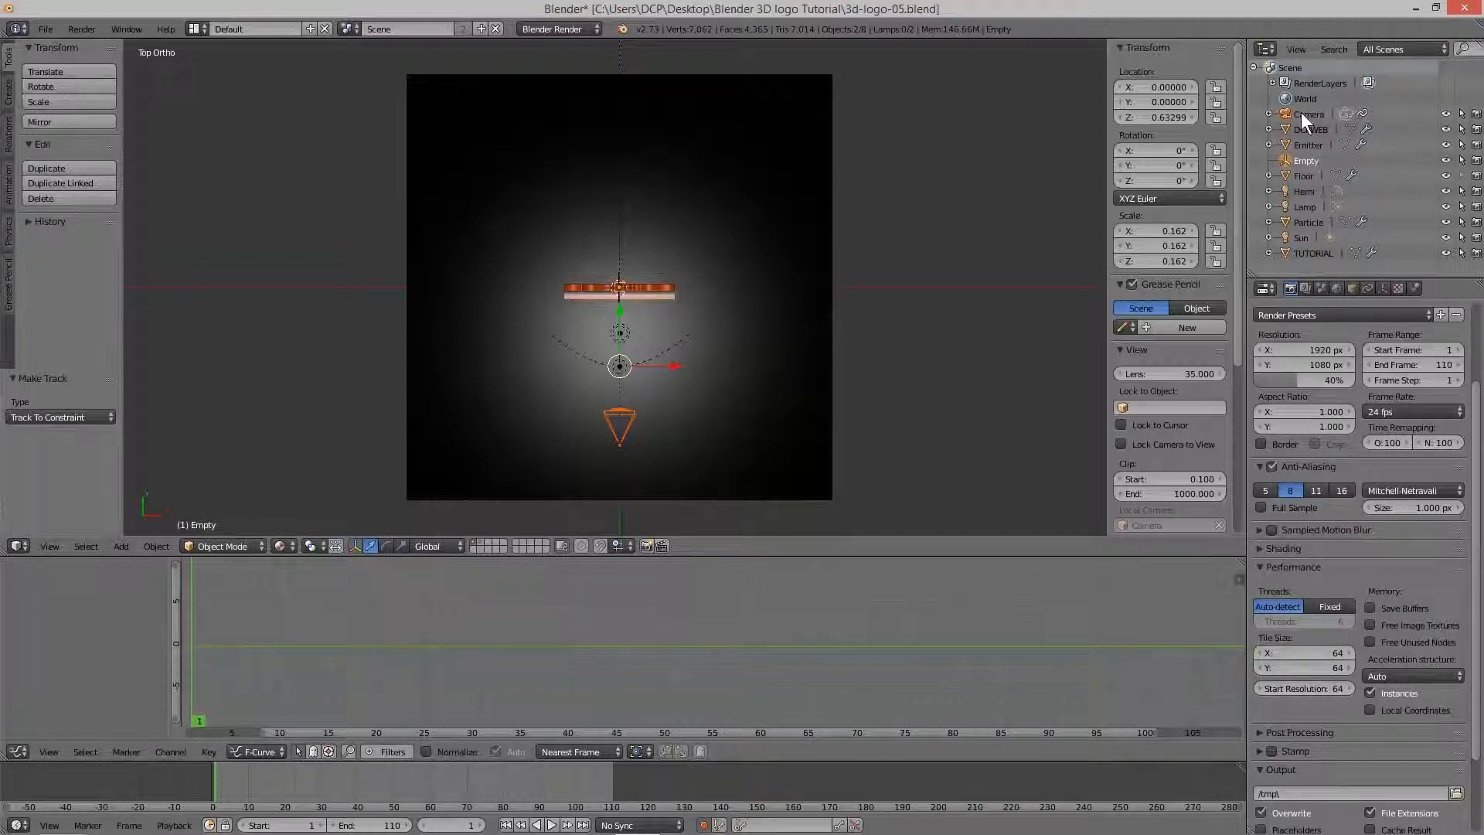
right_click(623, 424)
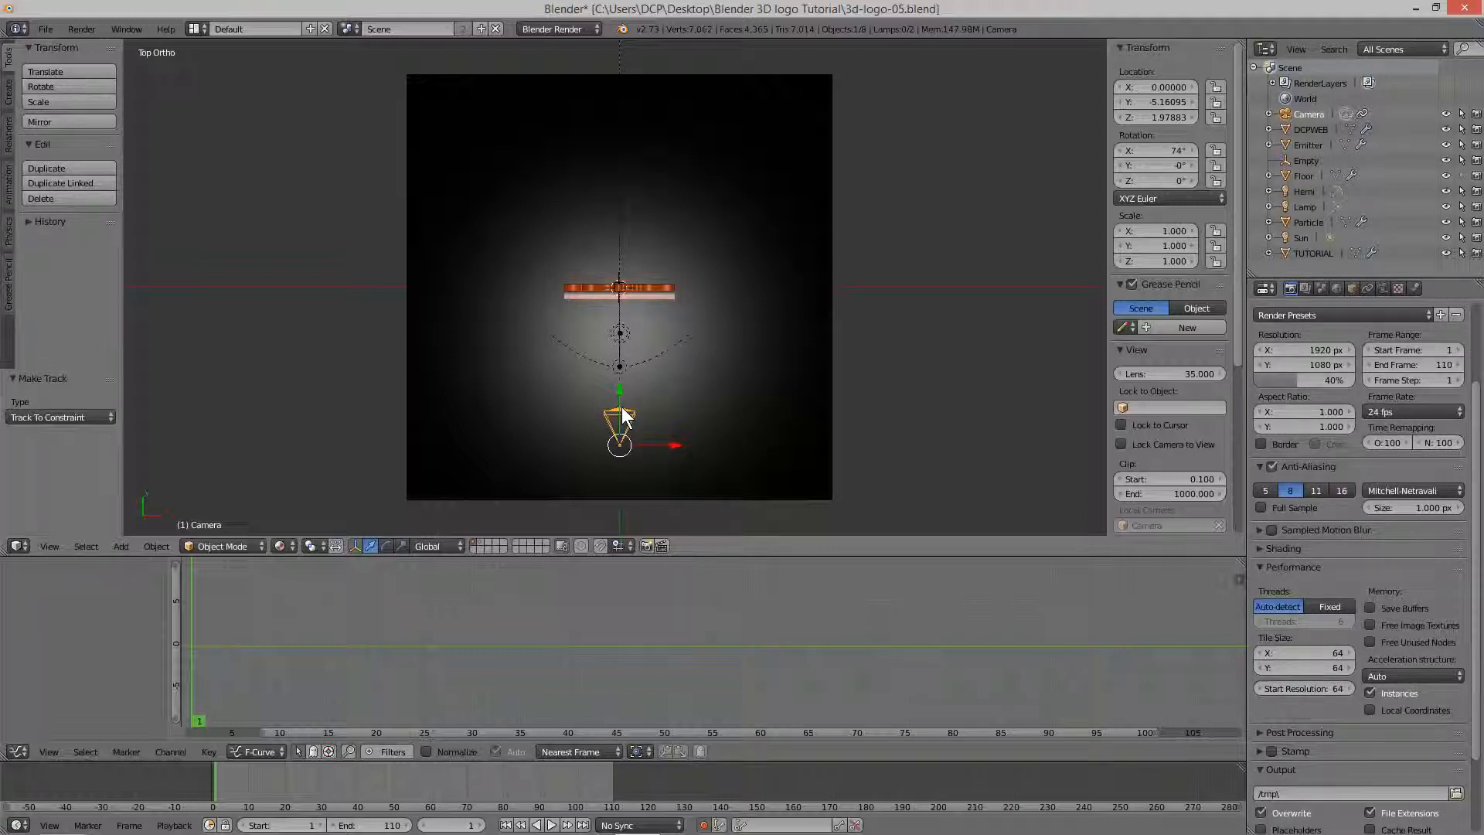
key("i")
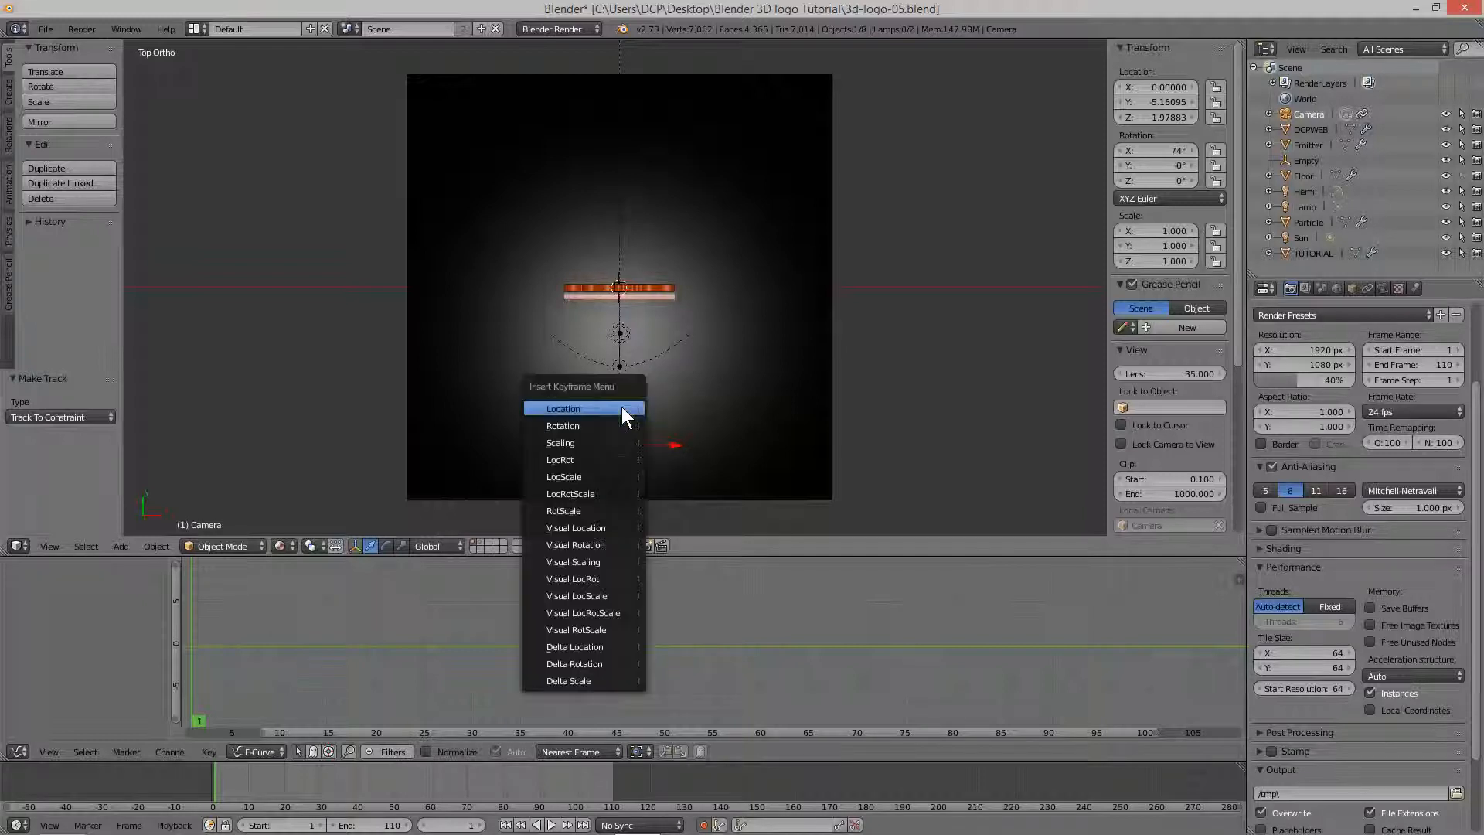
left_click(573, 409)
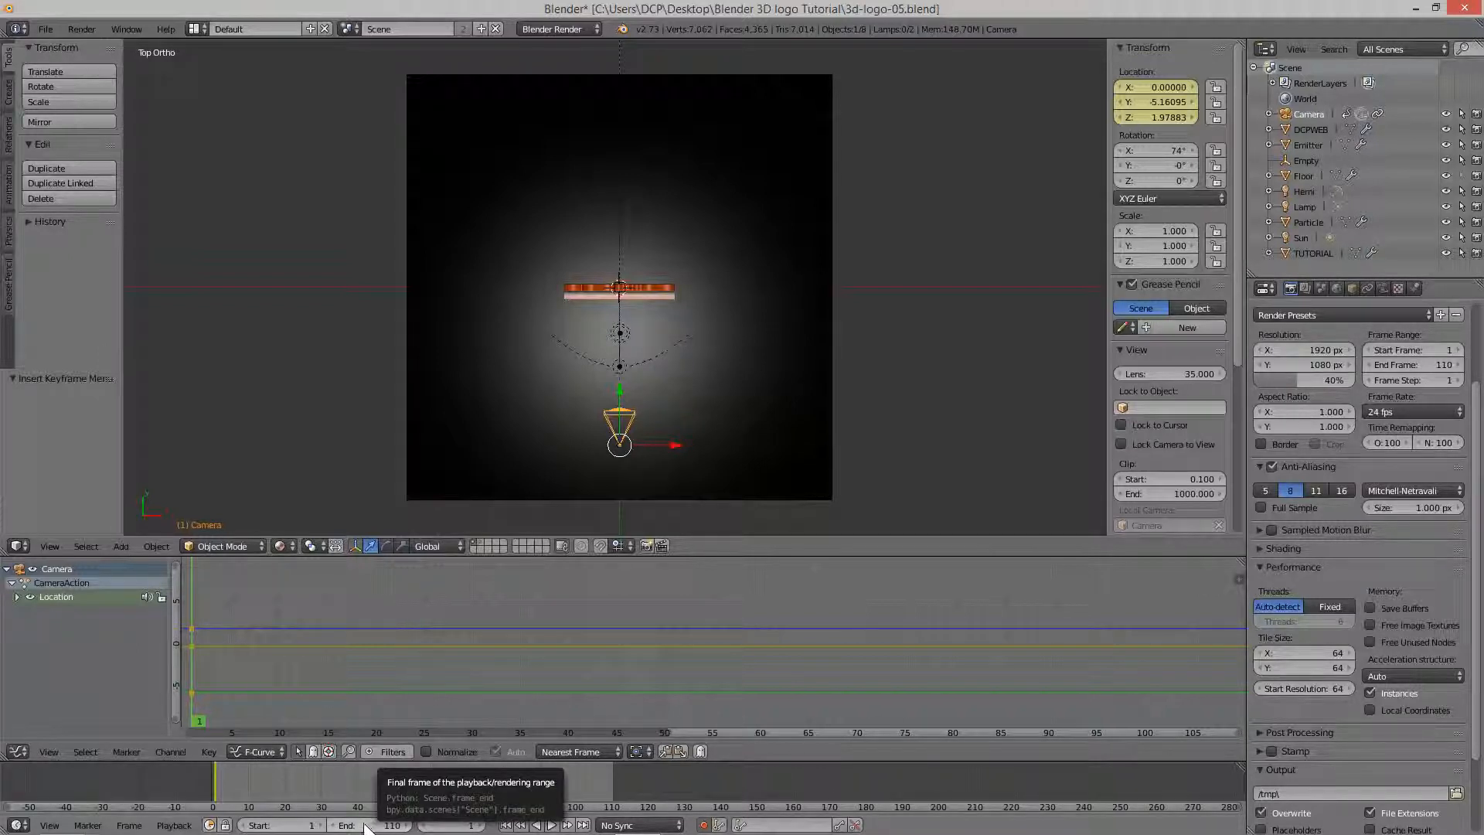
Insert a location keyframe for the camera at the end of the animation, frame 110.
left_click(481, 825)
left_click(480, 824)
left_click(480, 824)
left_click(481, 825)
left_click(481, 825)
left_click(481, 825)
left_click(481, 825)
left_click(481, 825)
left_click(481, 824)
left_click(481, 825)
left_click(481, 825)
left_click(481, 825)
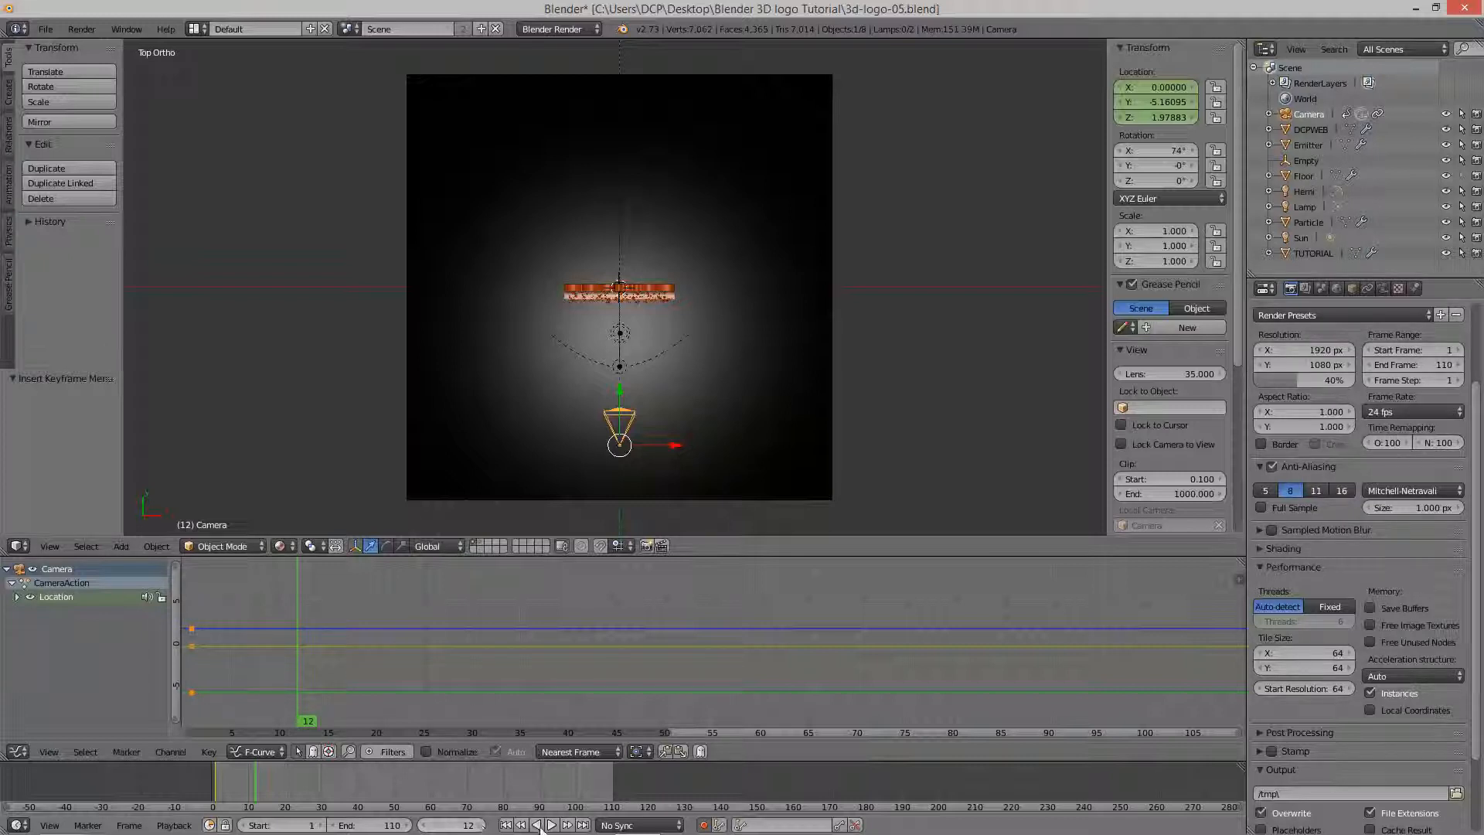
left_click(585, 825)
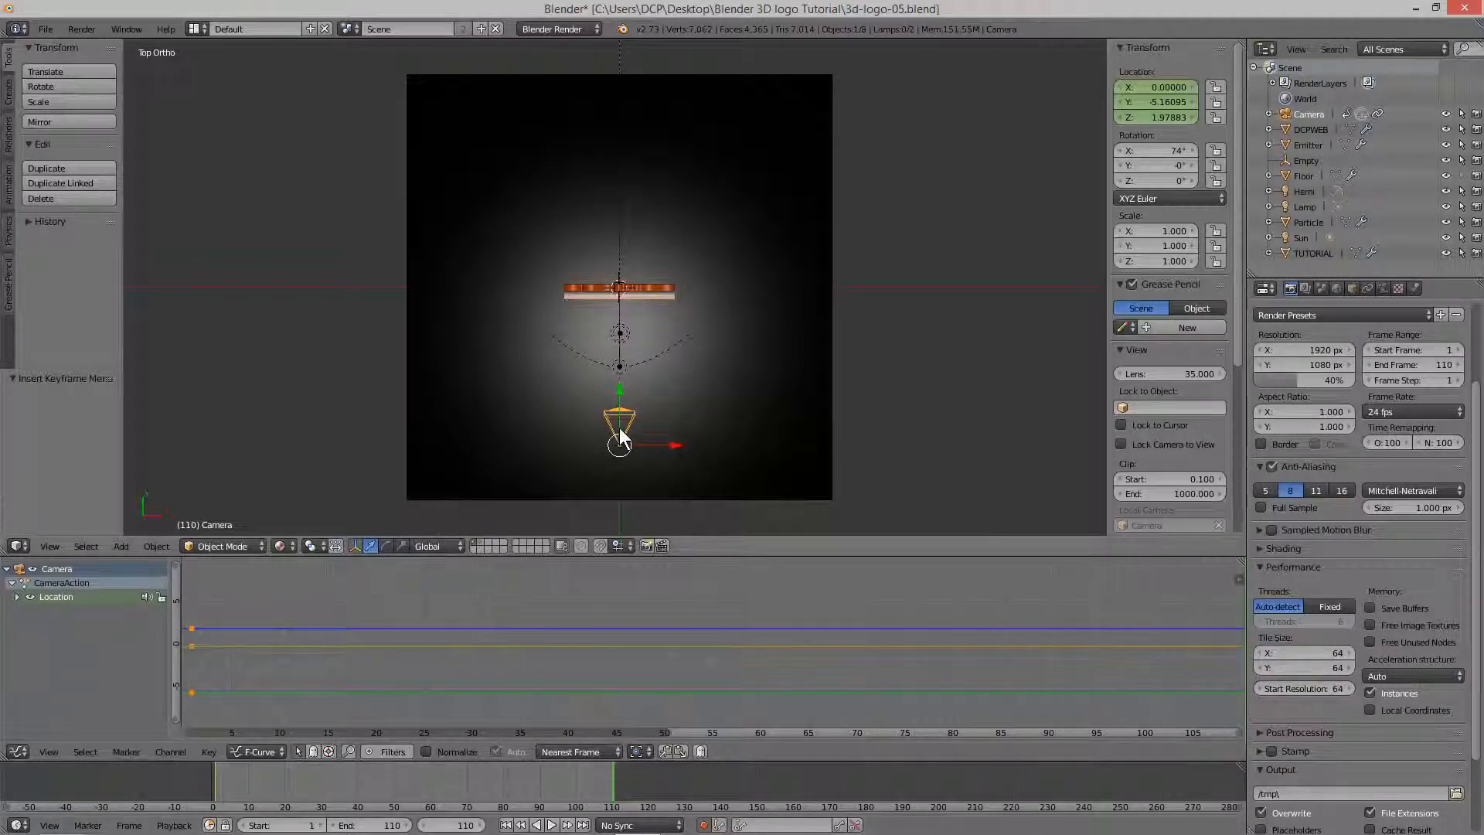
key("i")
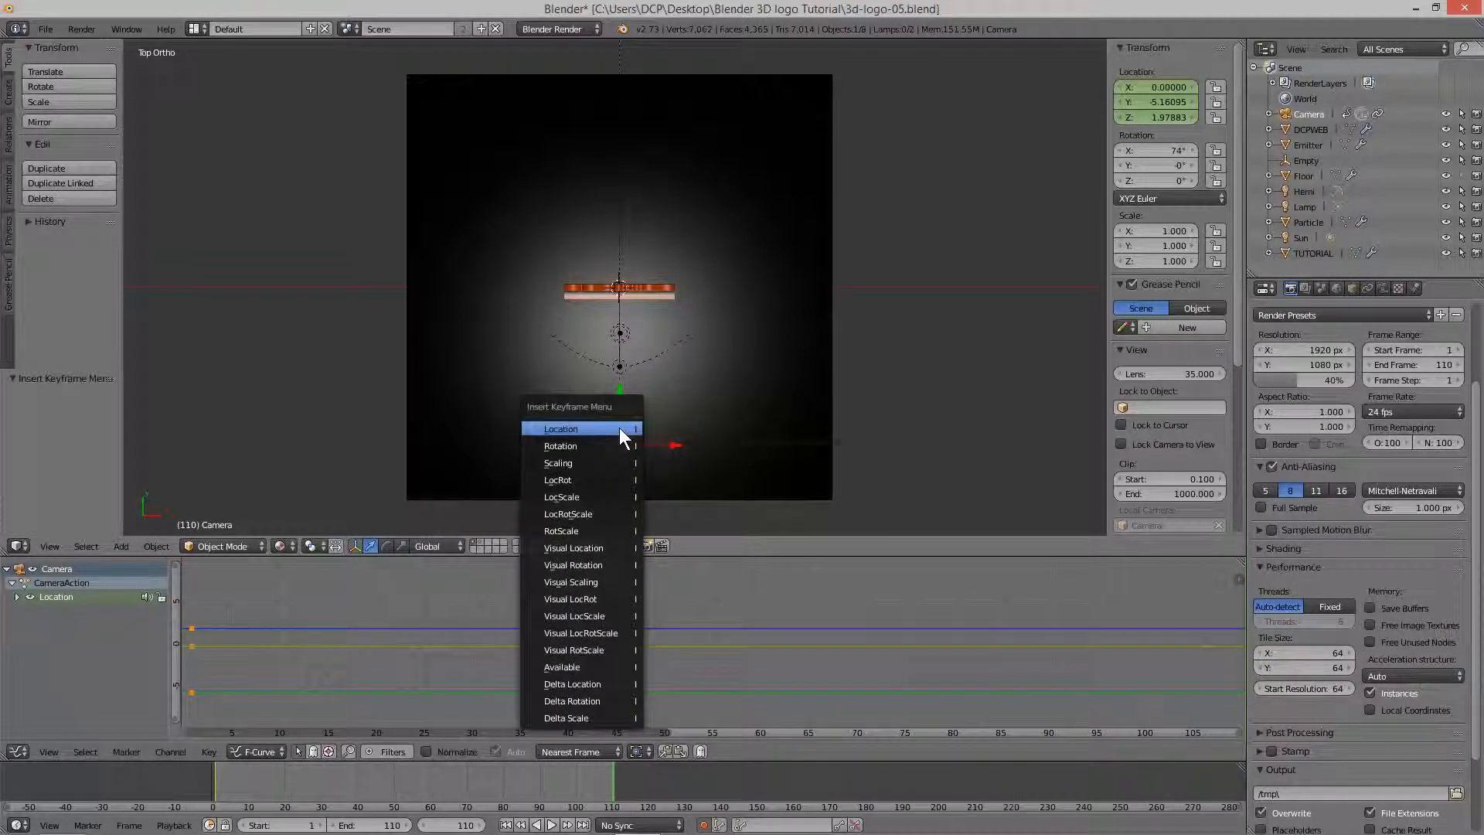
left_click(580, 428)
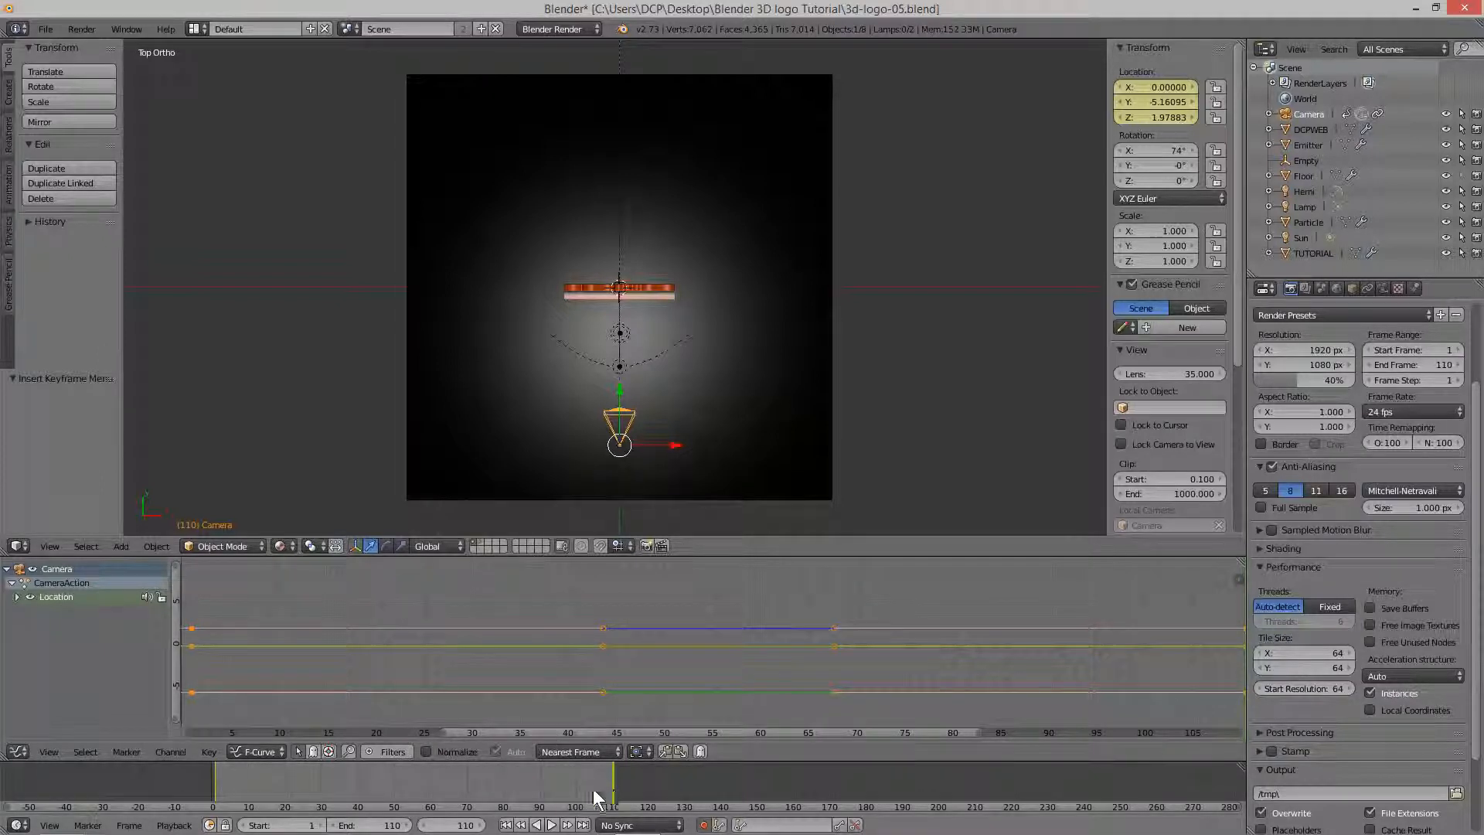
Go back to frame 12 and insert a location keyframe for the camera there.
left_click(452, 825)
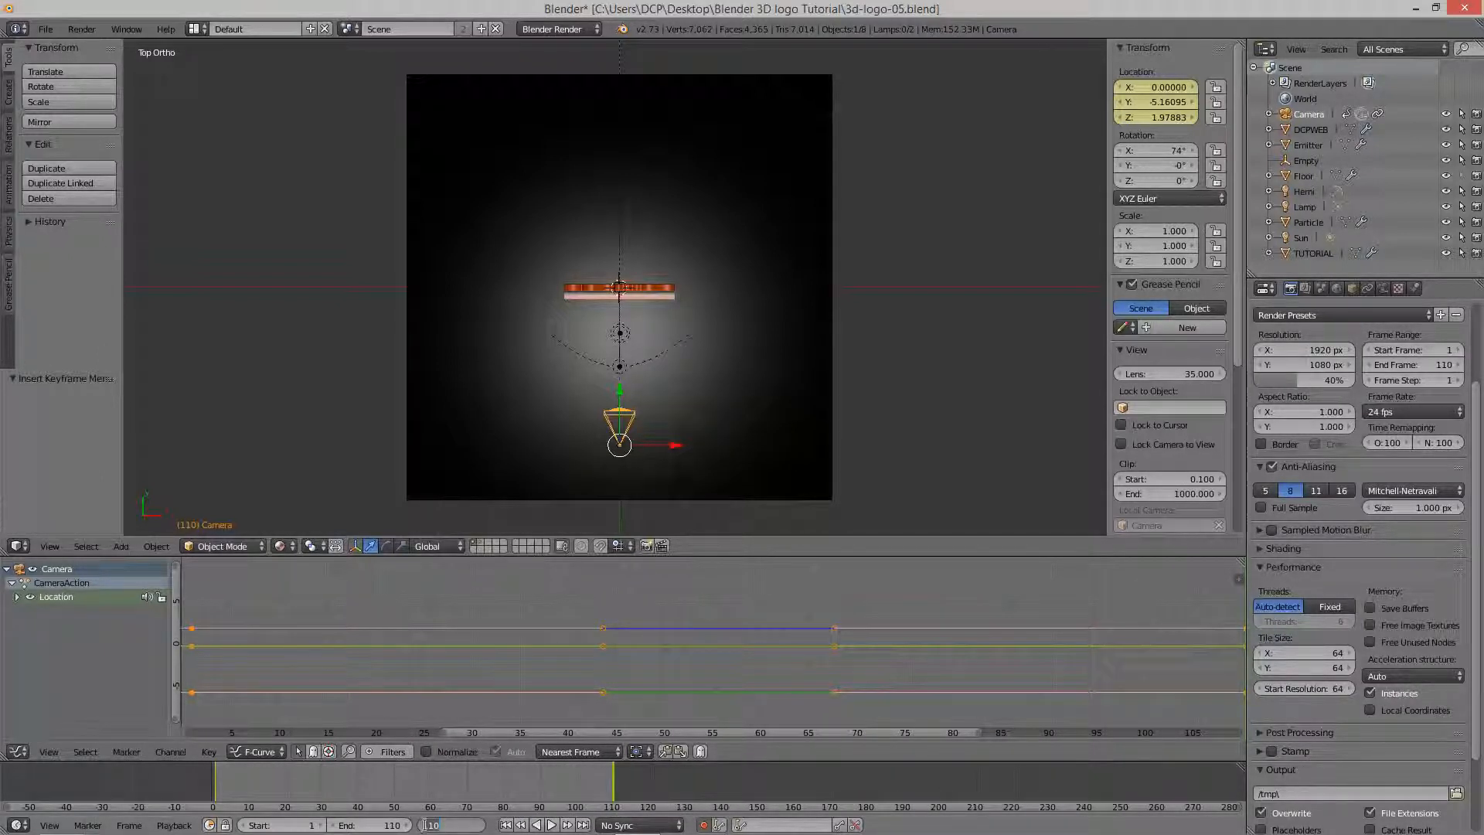
type("12")
key("Return")
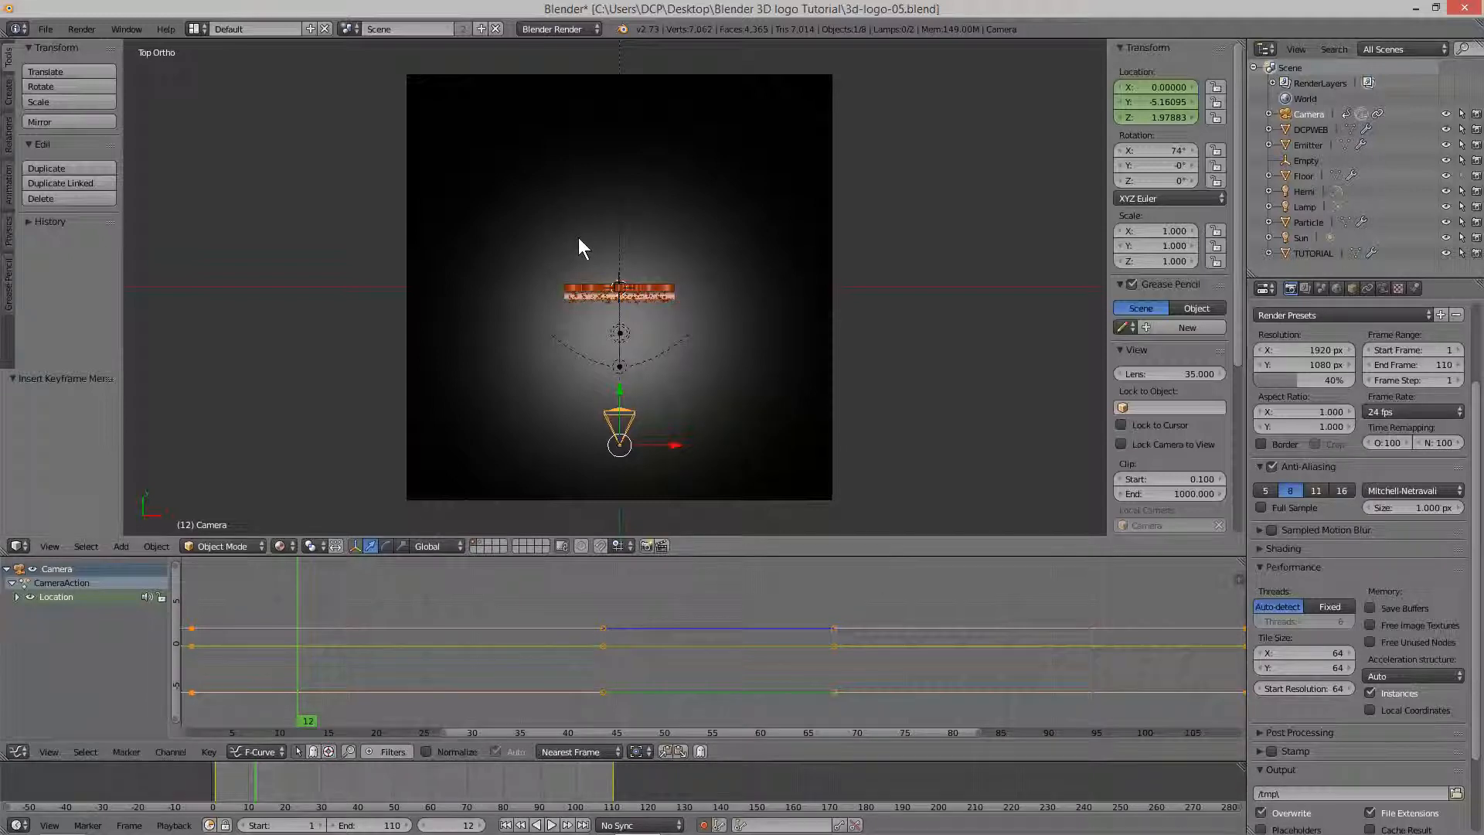
key("i")
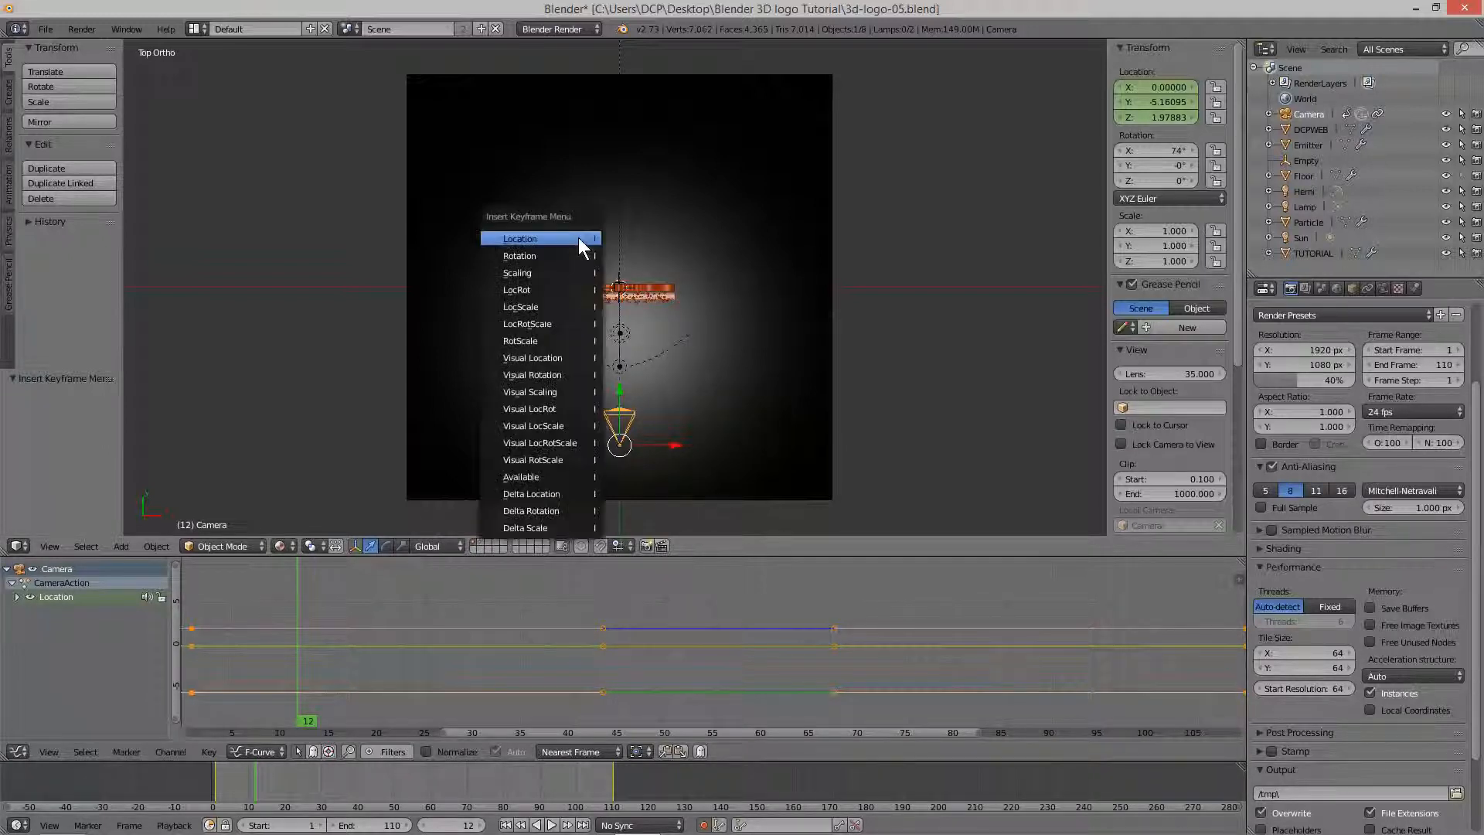
left_click(525, 241)
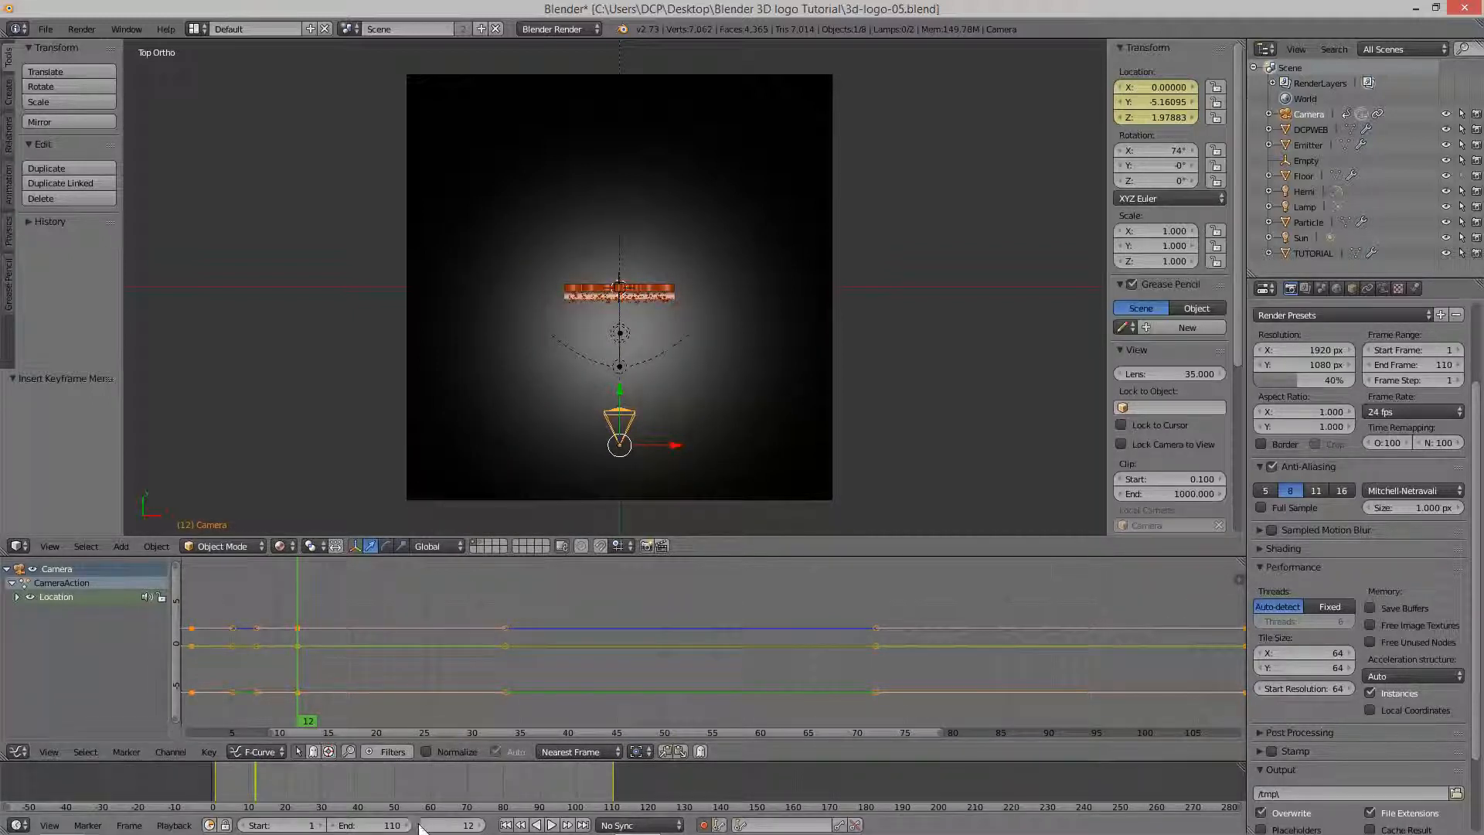
At frame 1, turn on Lock Camera to View and reposition the camera to about X -3.314, Y -4.354, Z 1.019 for a low, angled logo shot.
left_click_drag(422, 829, 342, 828)
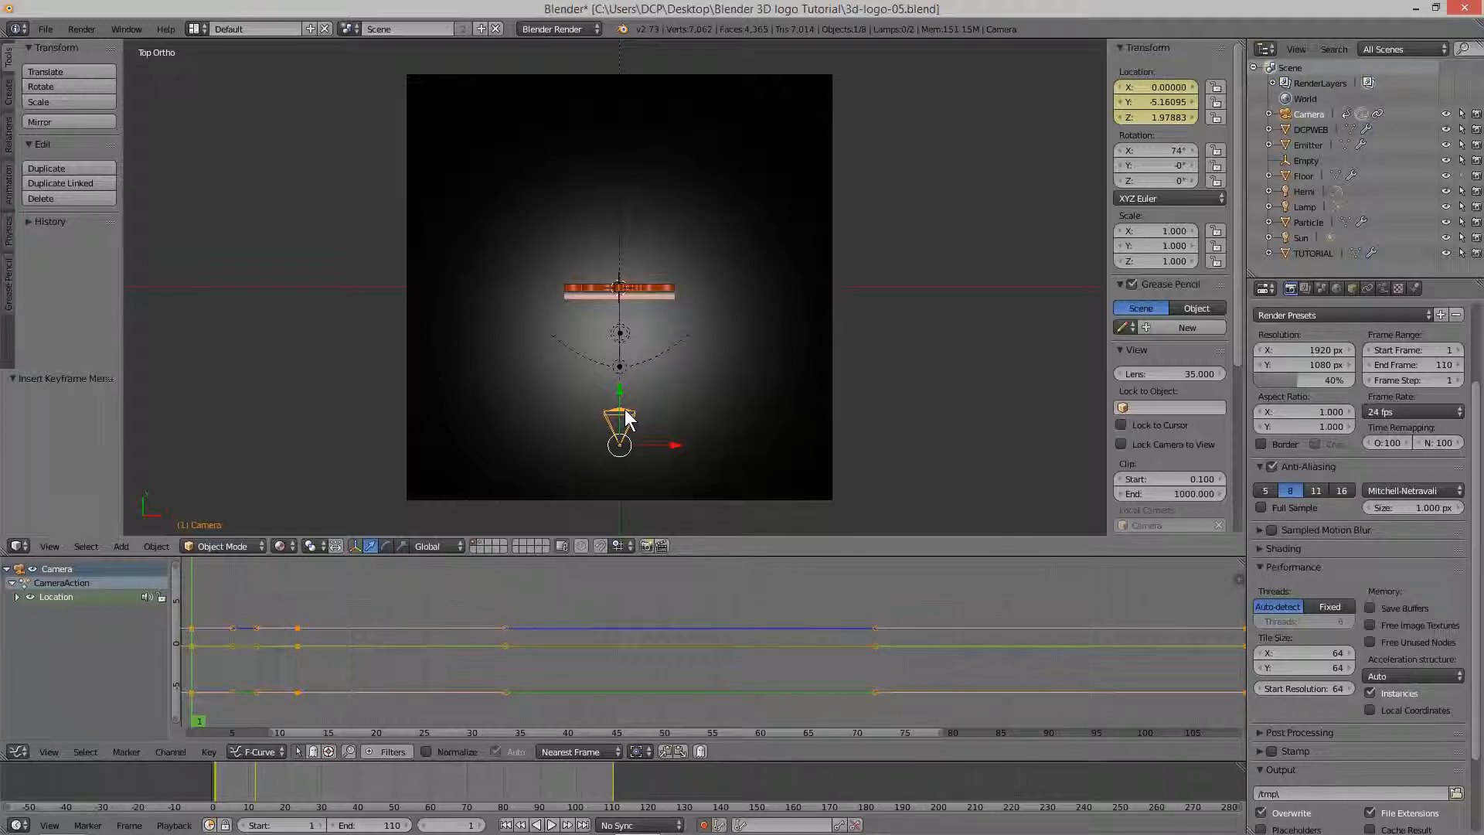
key("KP_0")
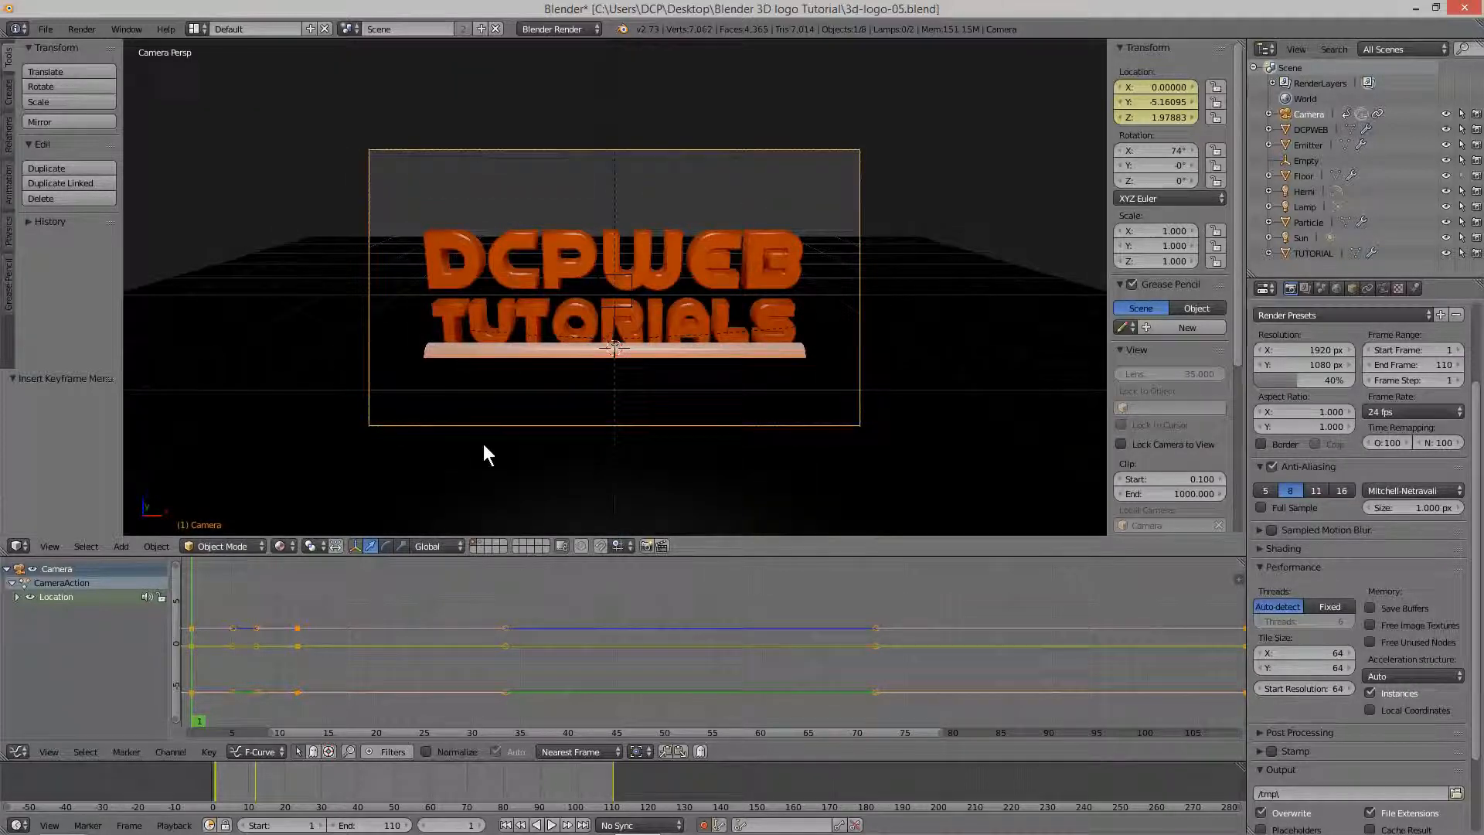
left_click(1120, 443)
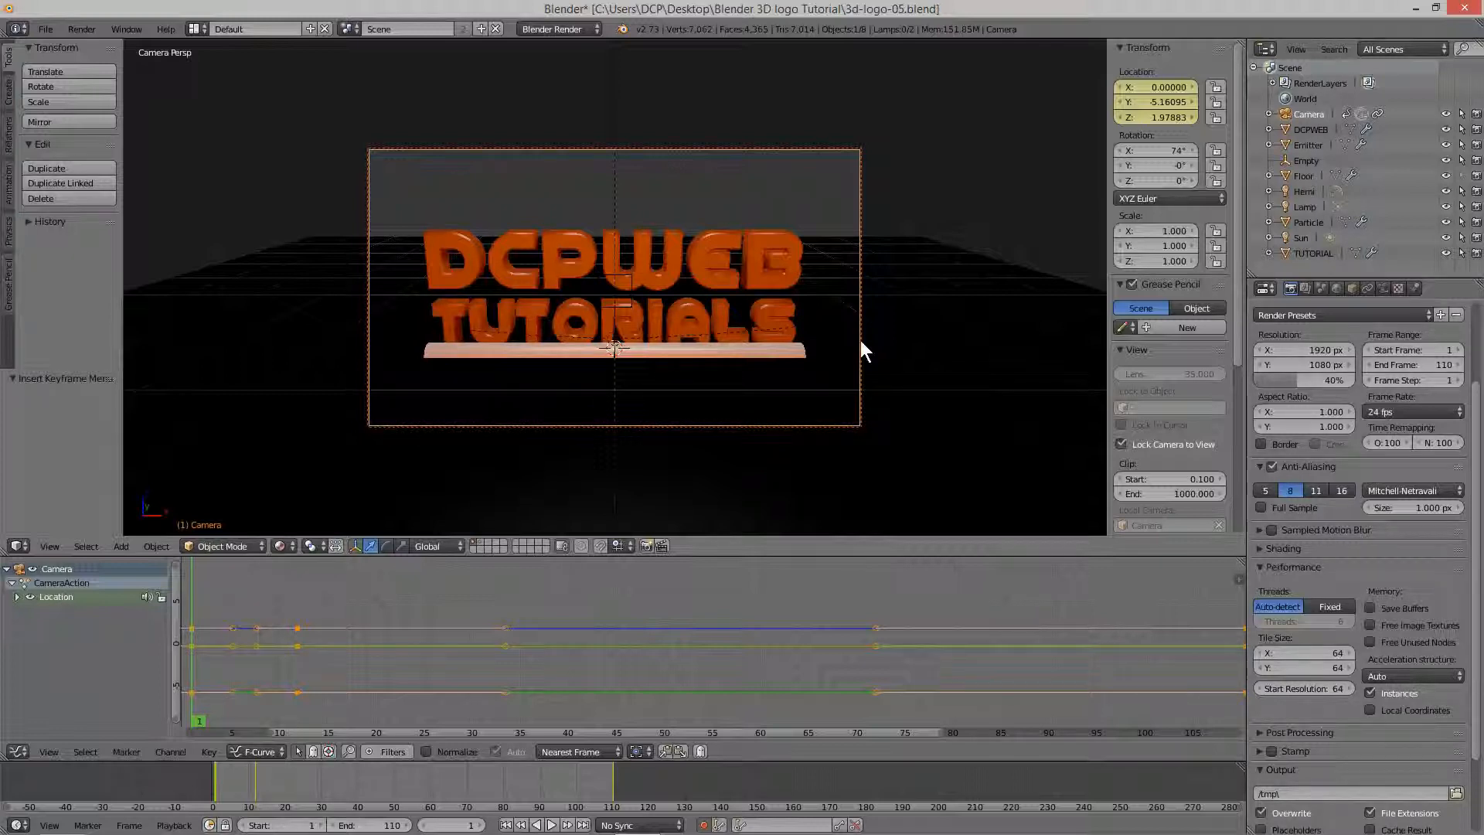
key("g")
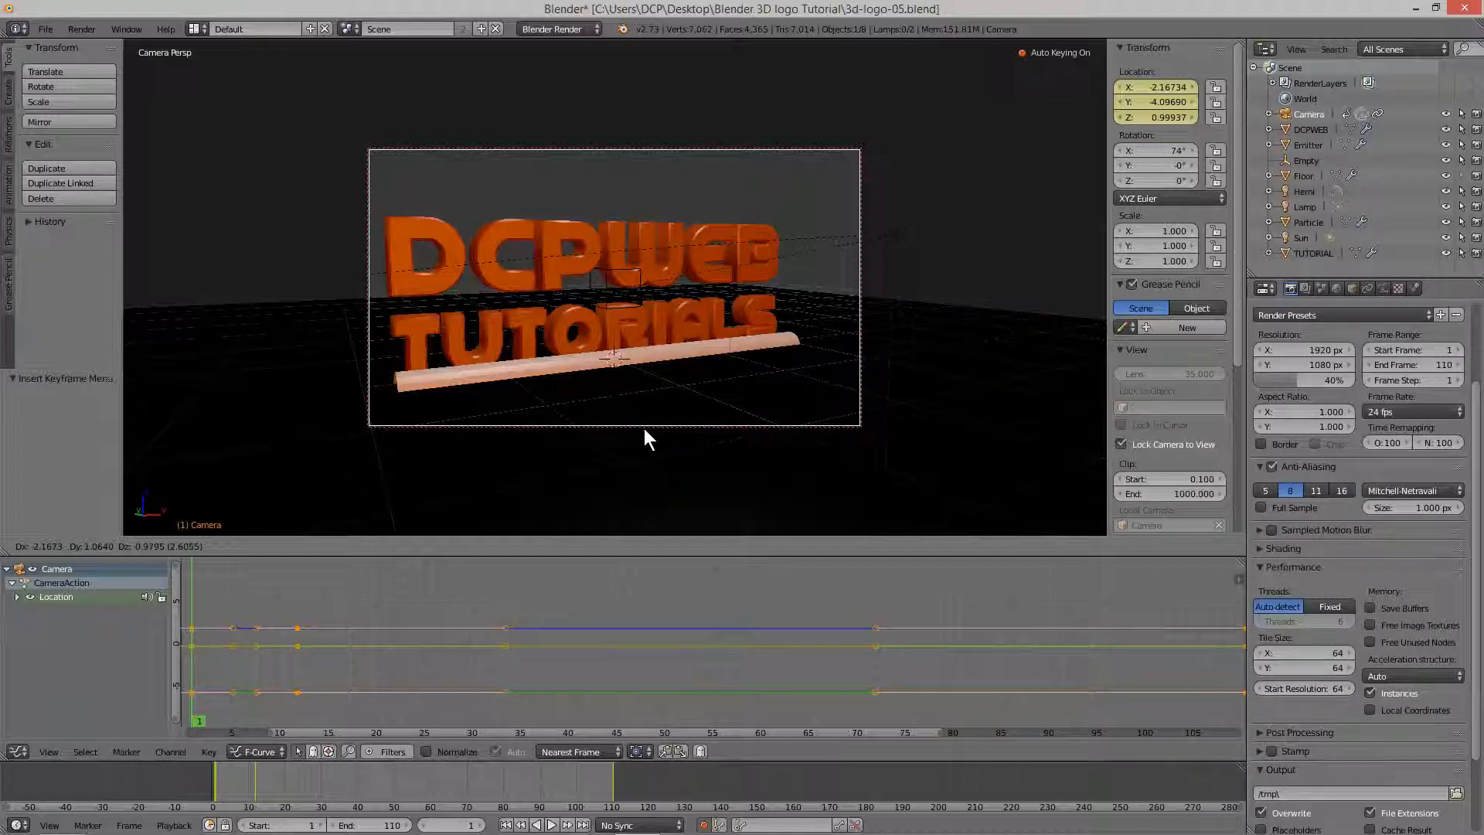
left_click(644, 430)
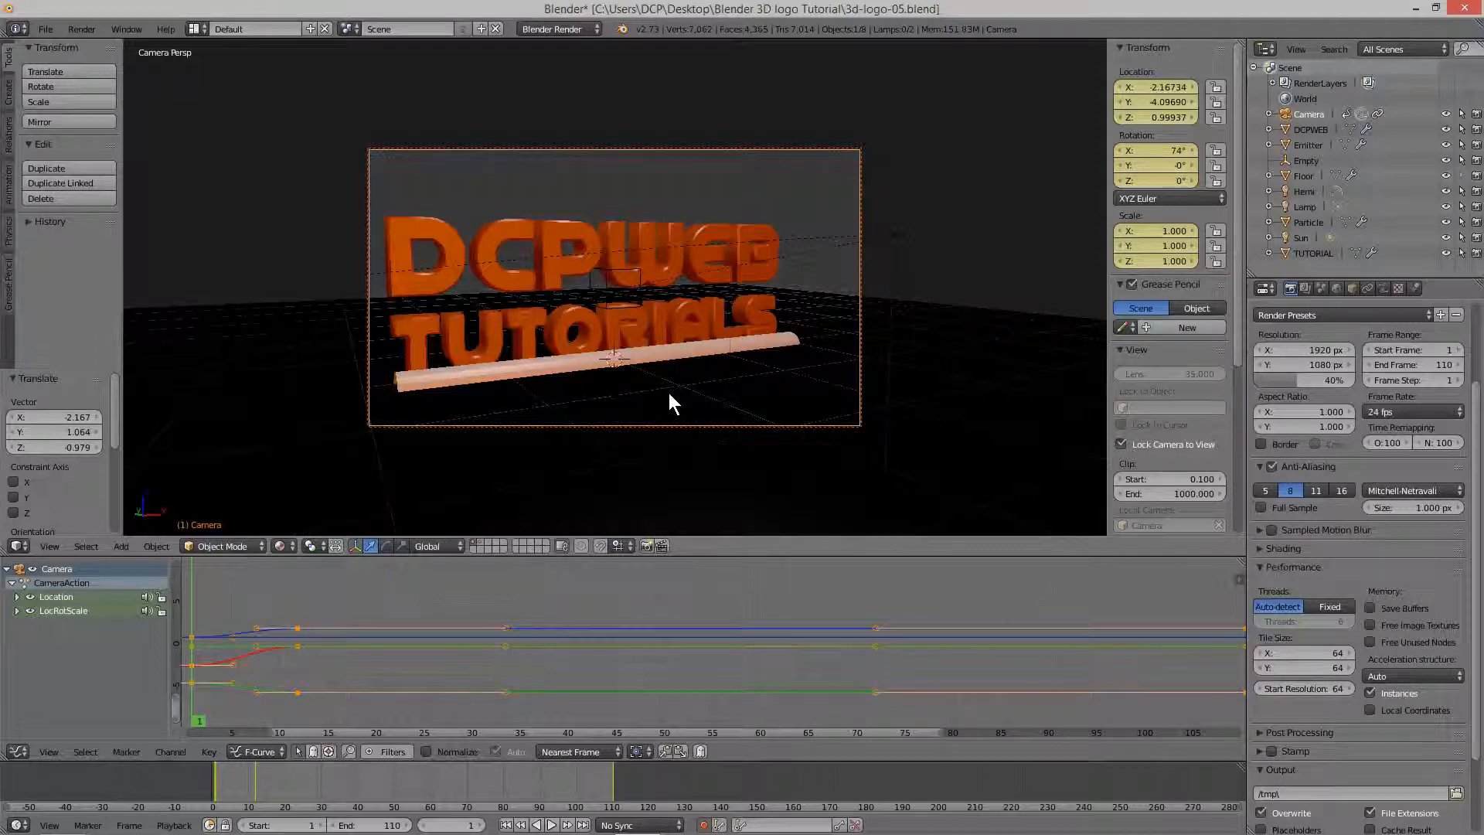
scroll(669, 392, "down", 1)
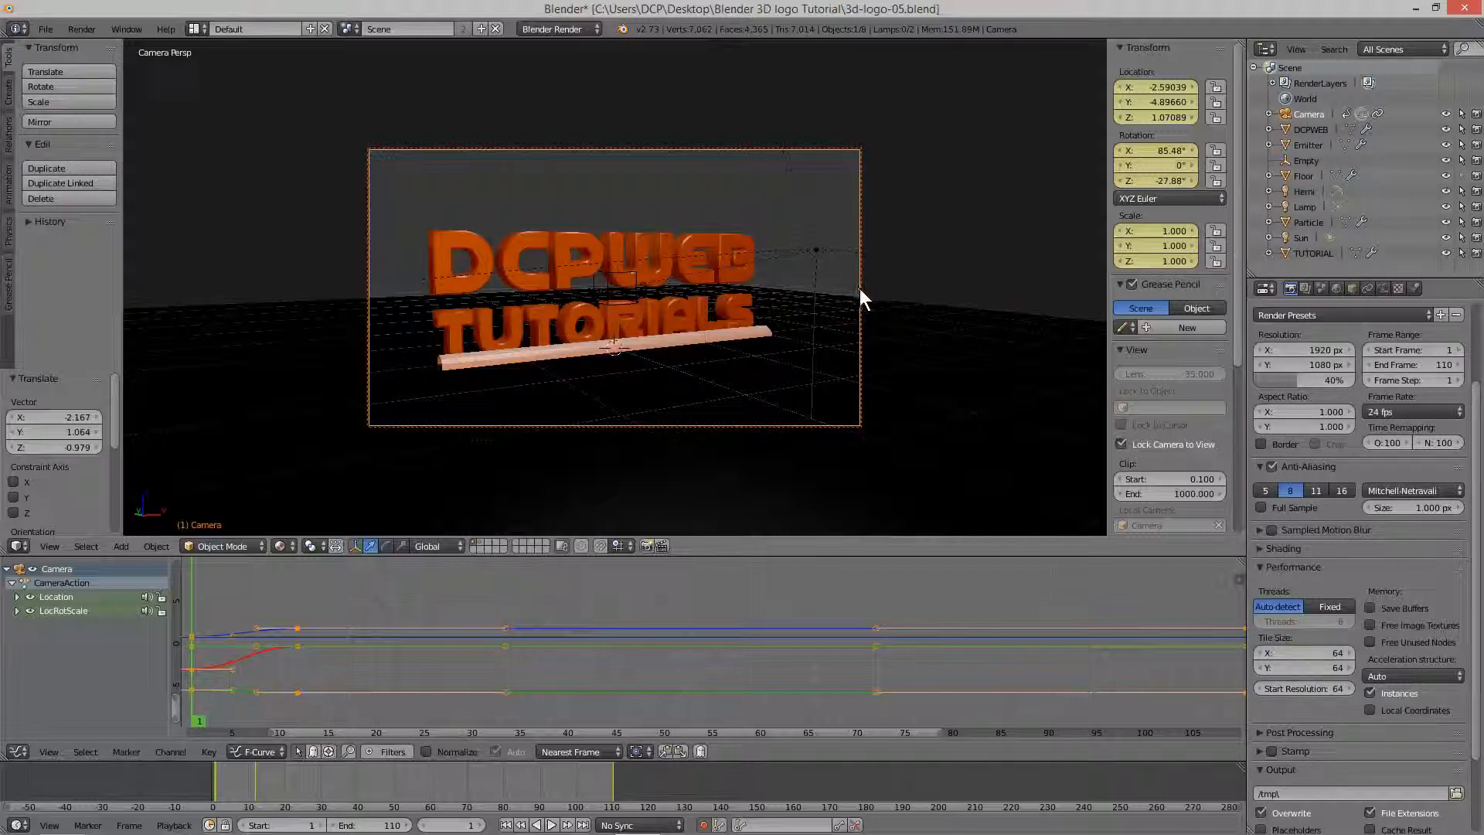
key("g")
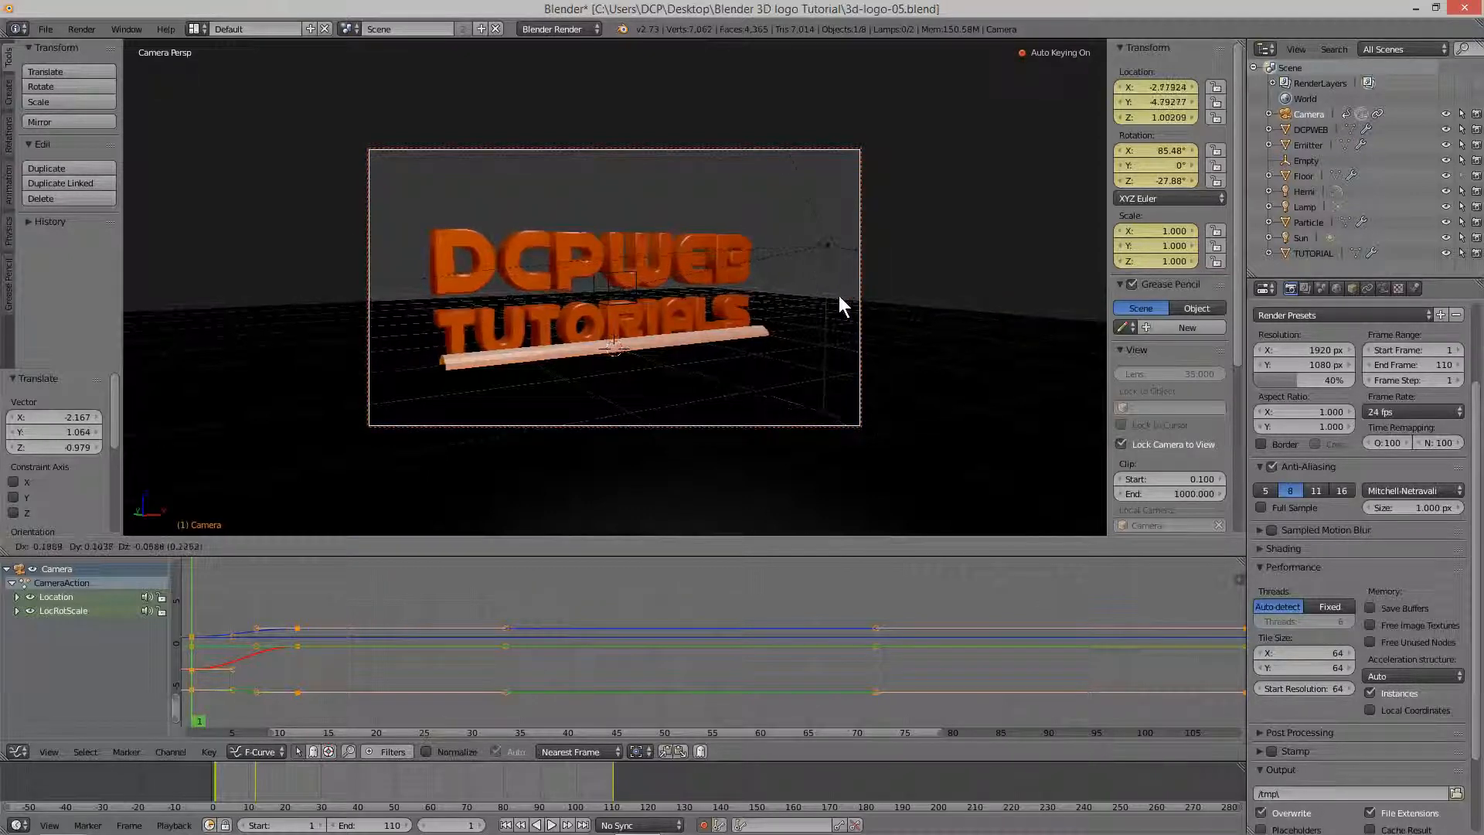
left_click(780, 294)
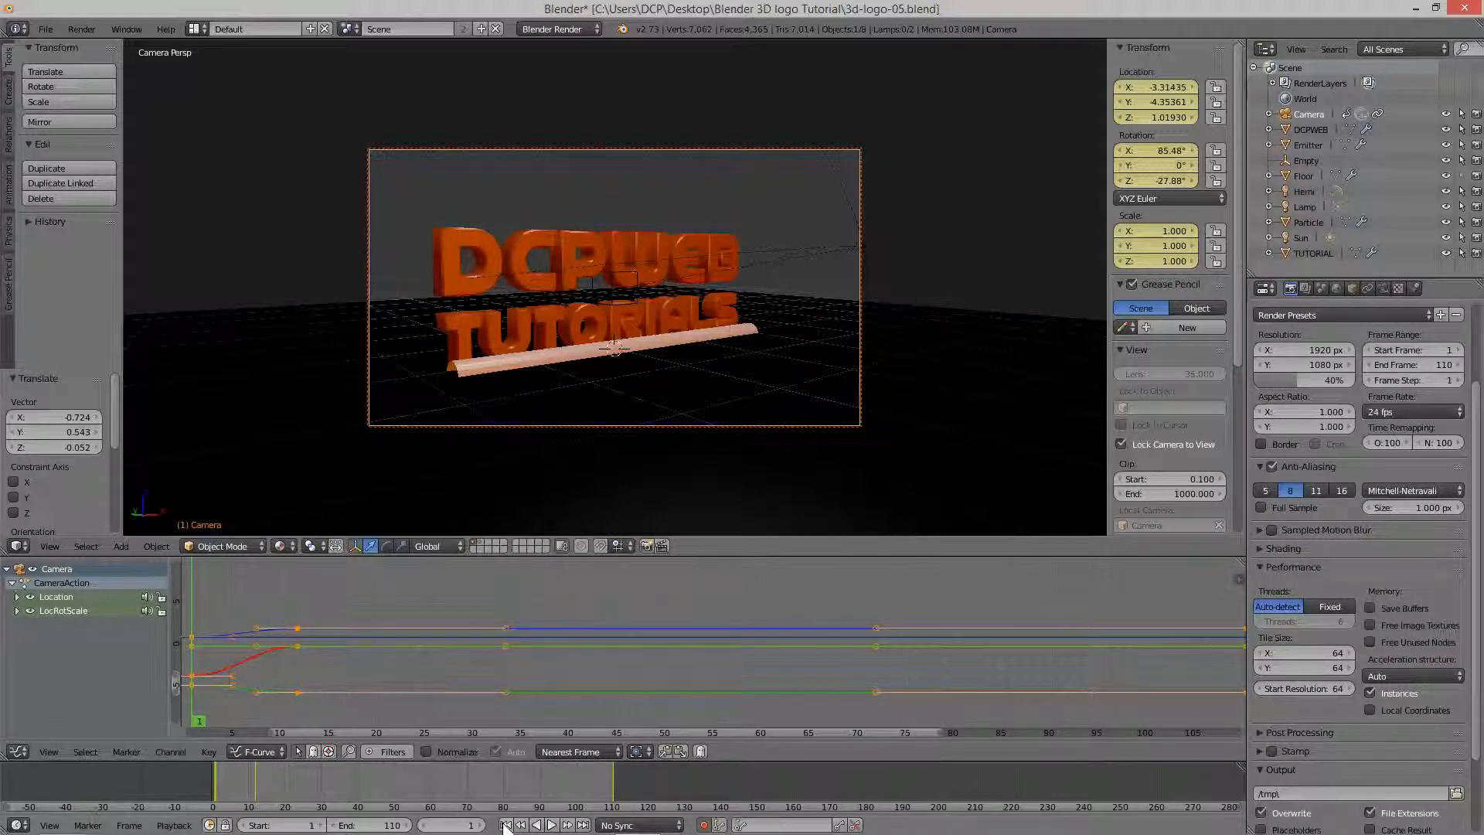
Play the animation to check the camera move, and return to frame 1.
left_click(552, 824)
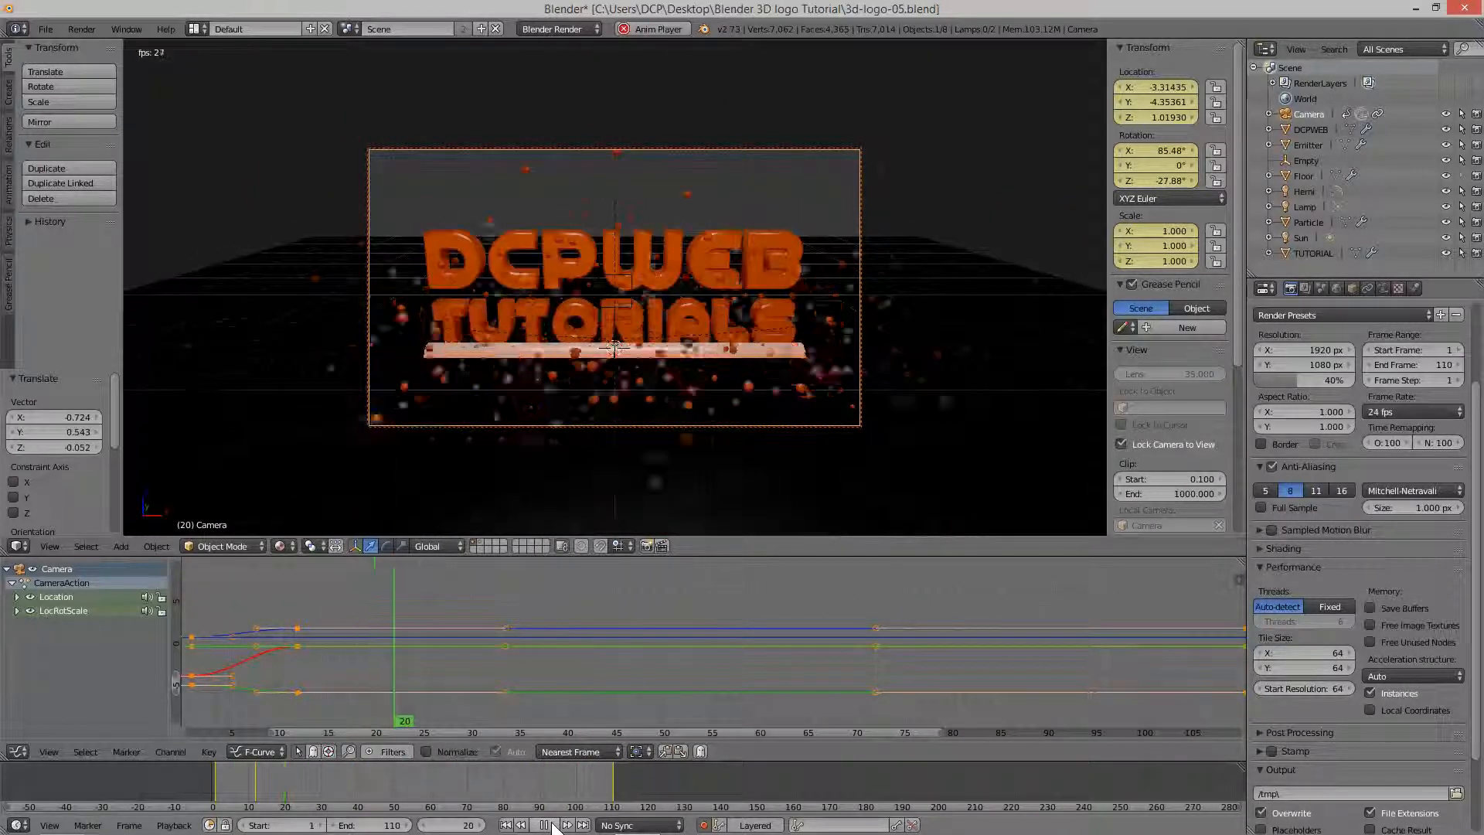
left_click(544, 825)
left_click(505, 824)
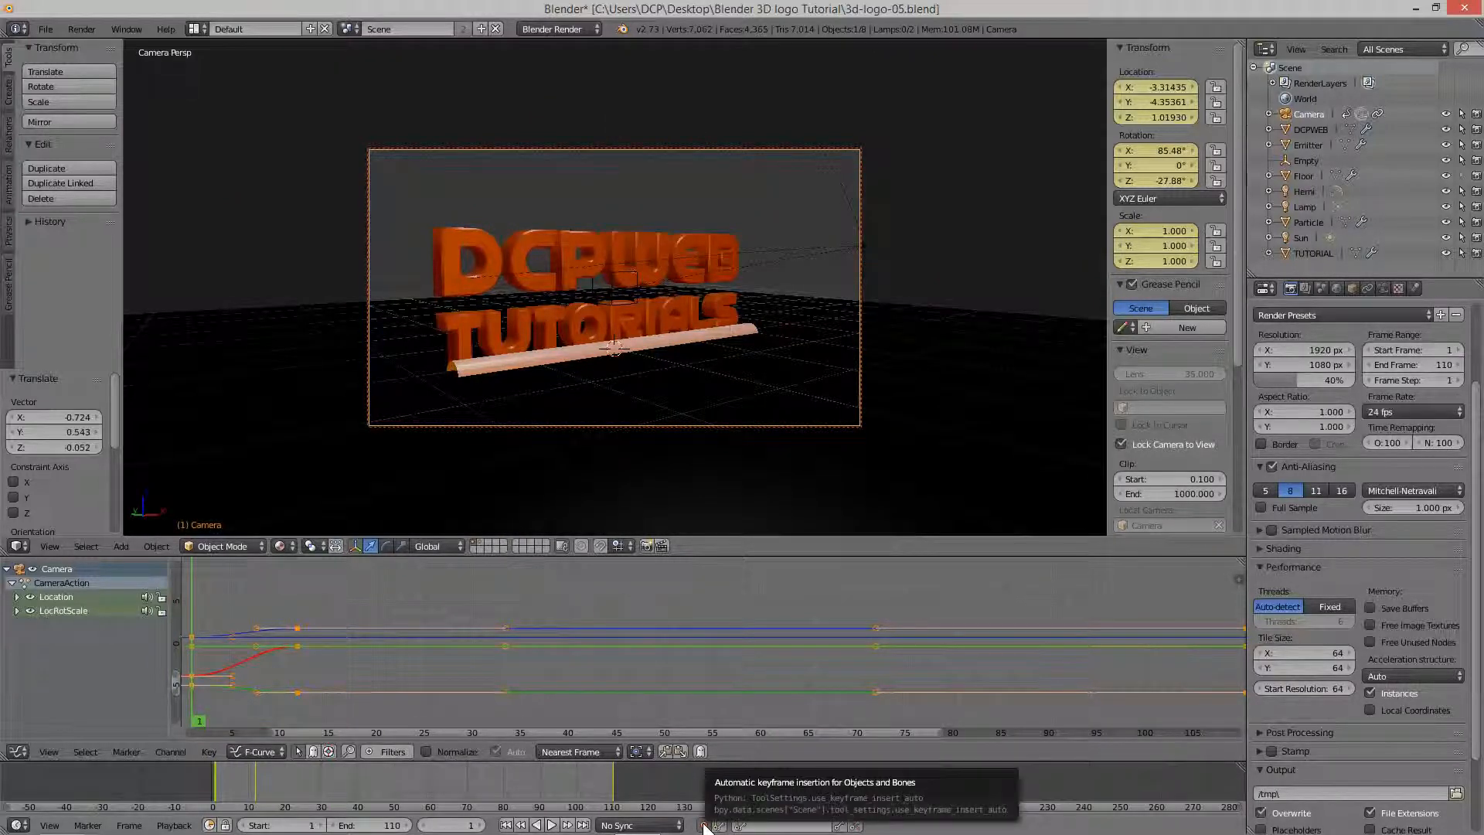
Turn off automatic keyframing and Lock Camera to View, and save the file.
left_click(704, 824)
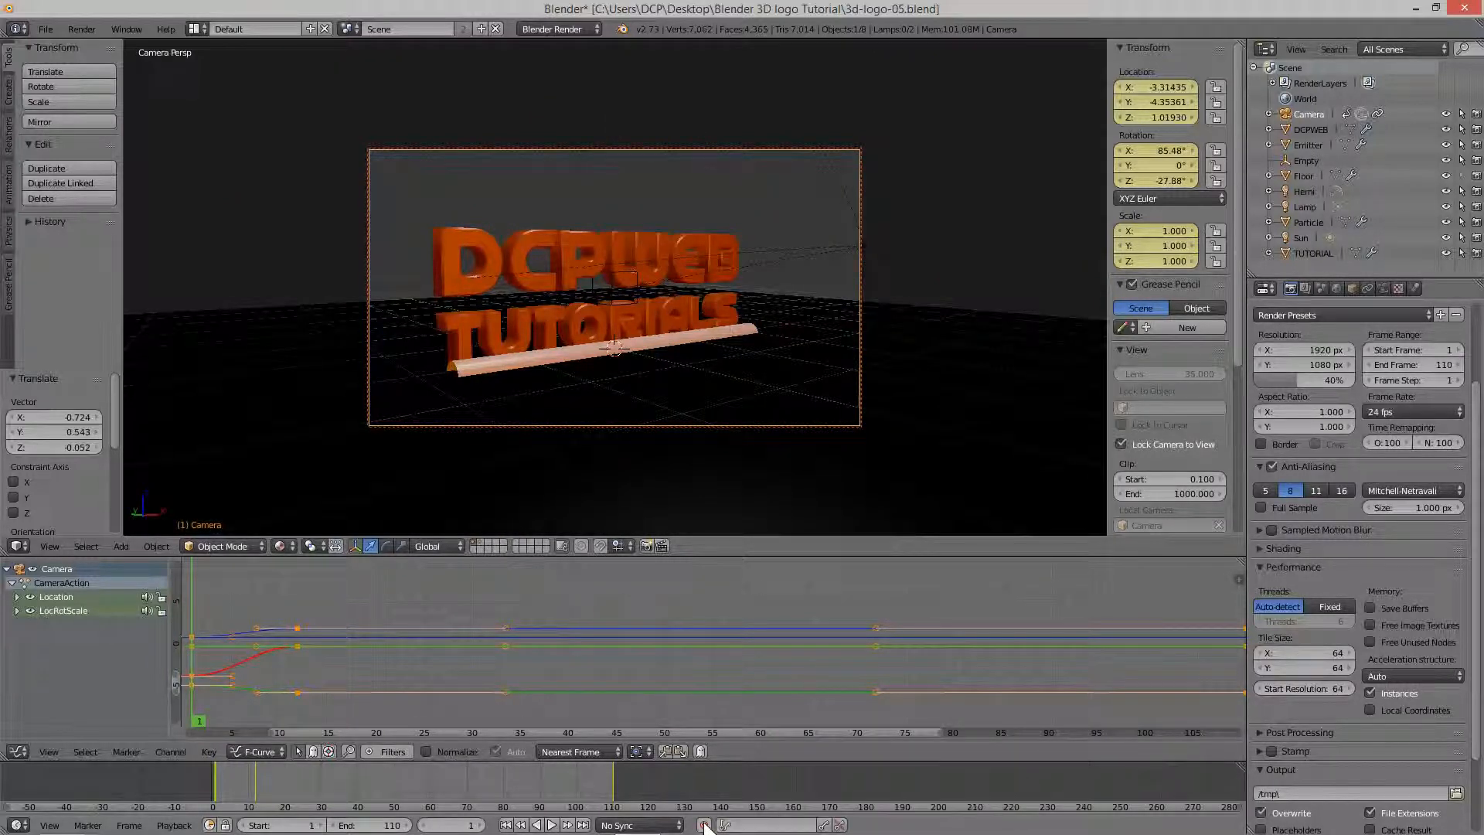
left_click(1121, 442)
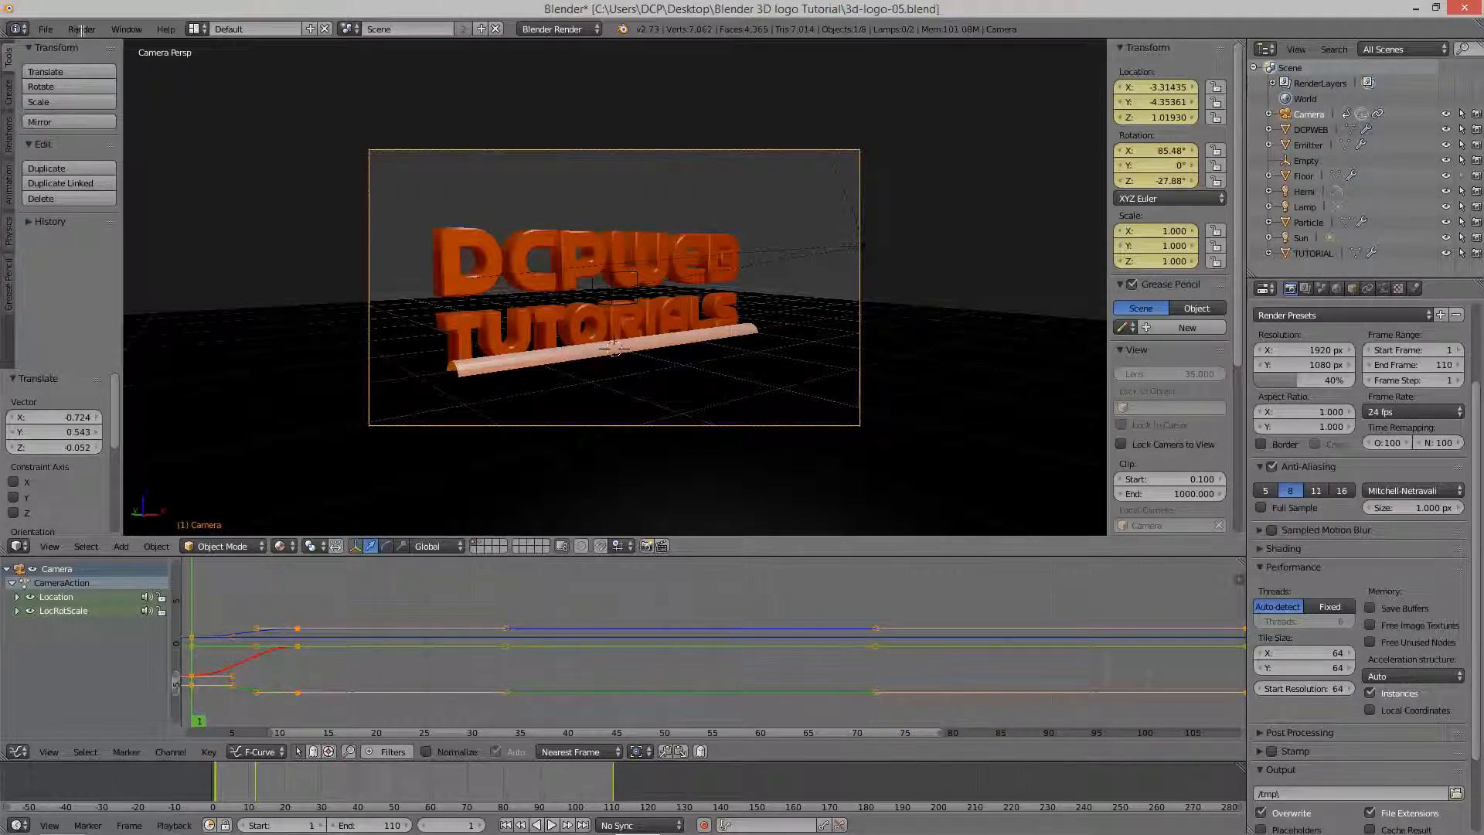
left_click(48, 30)
left_click(57, 145)
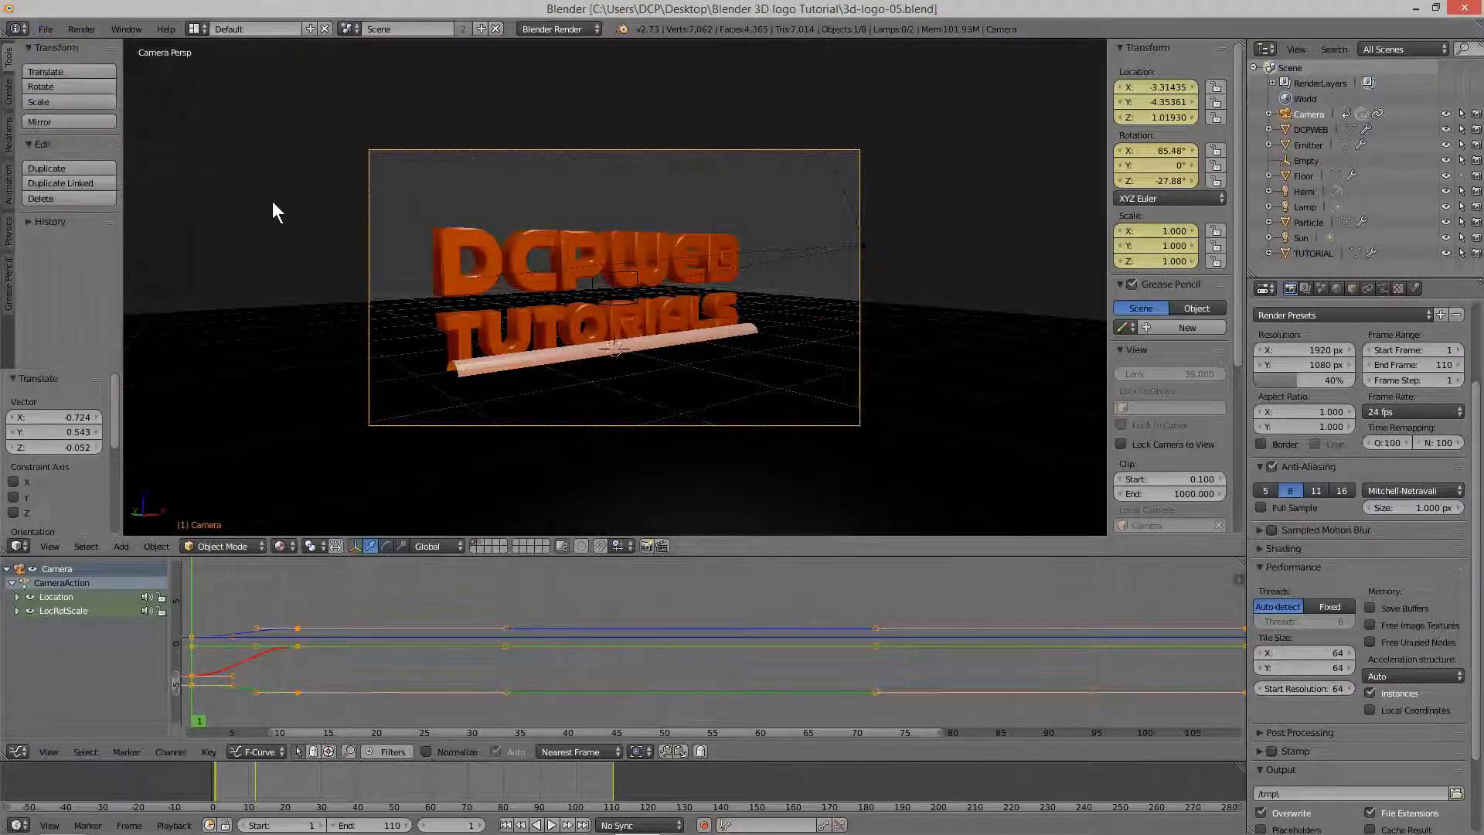
Turn automatic keyframing on and insert a location keyframe for the TUTORIAL text at frame 1.
right_click(586, 311)
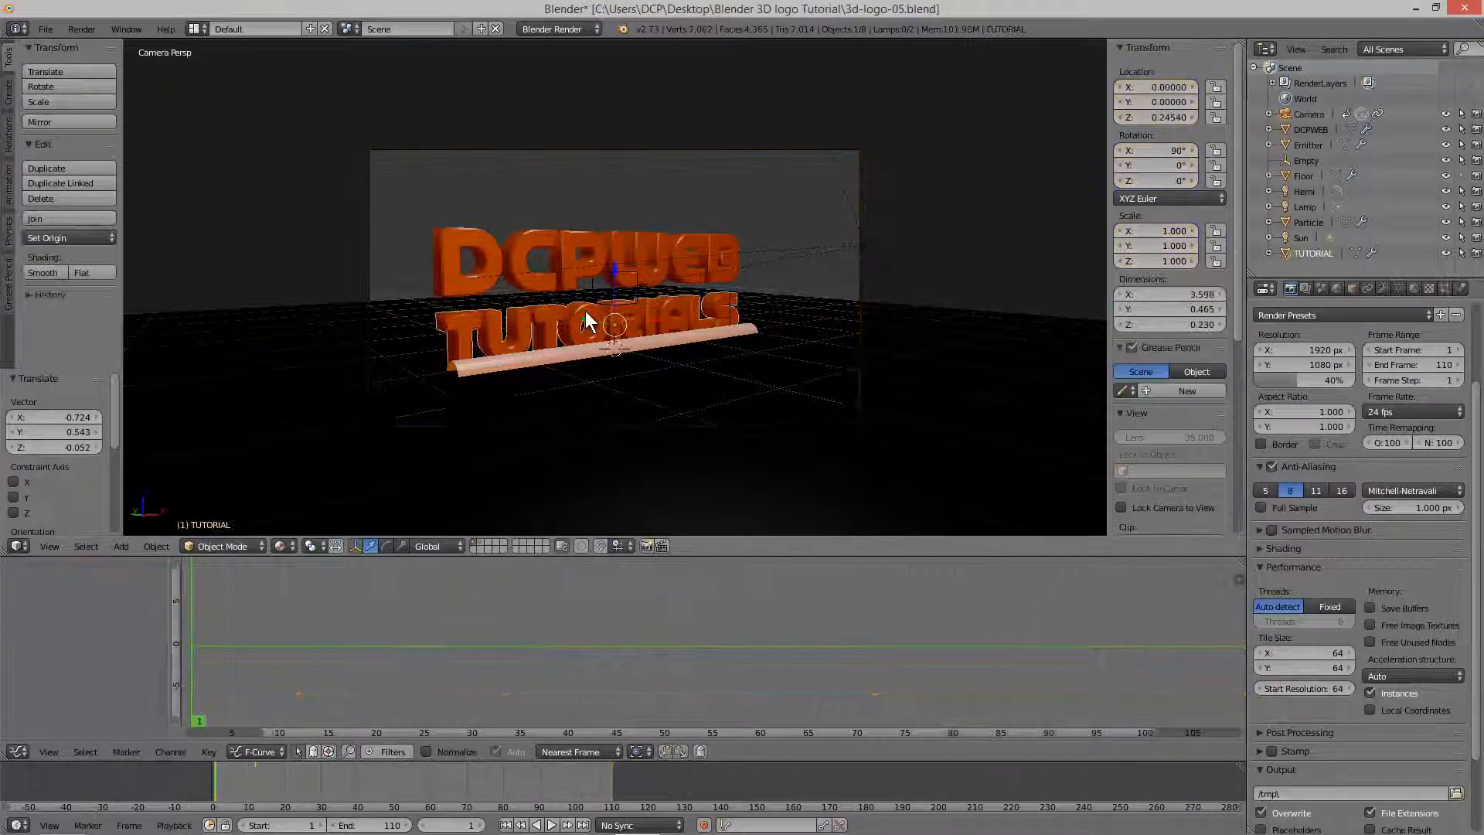
left_click(703, 825)
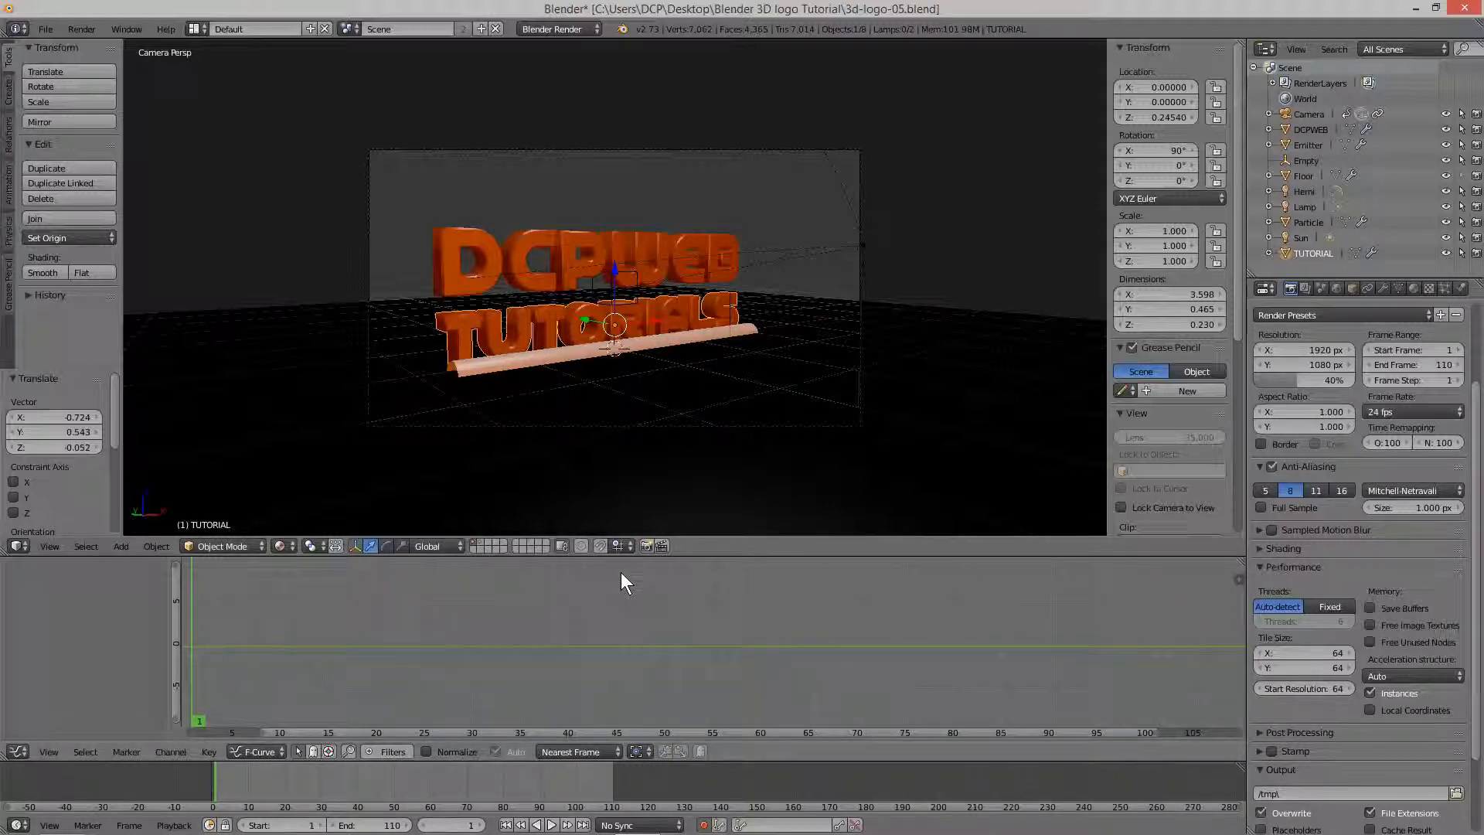
key("i")
left_click(631, 325)
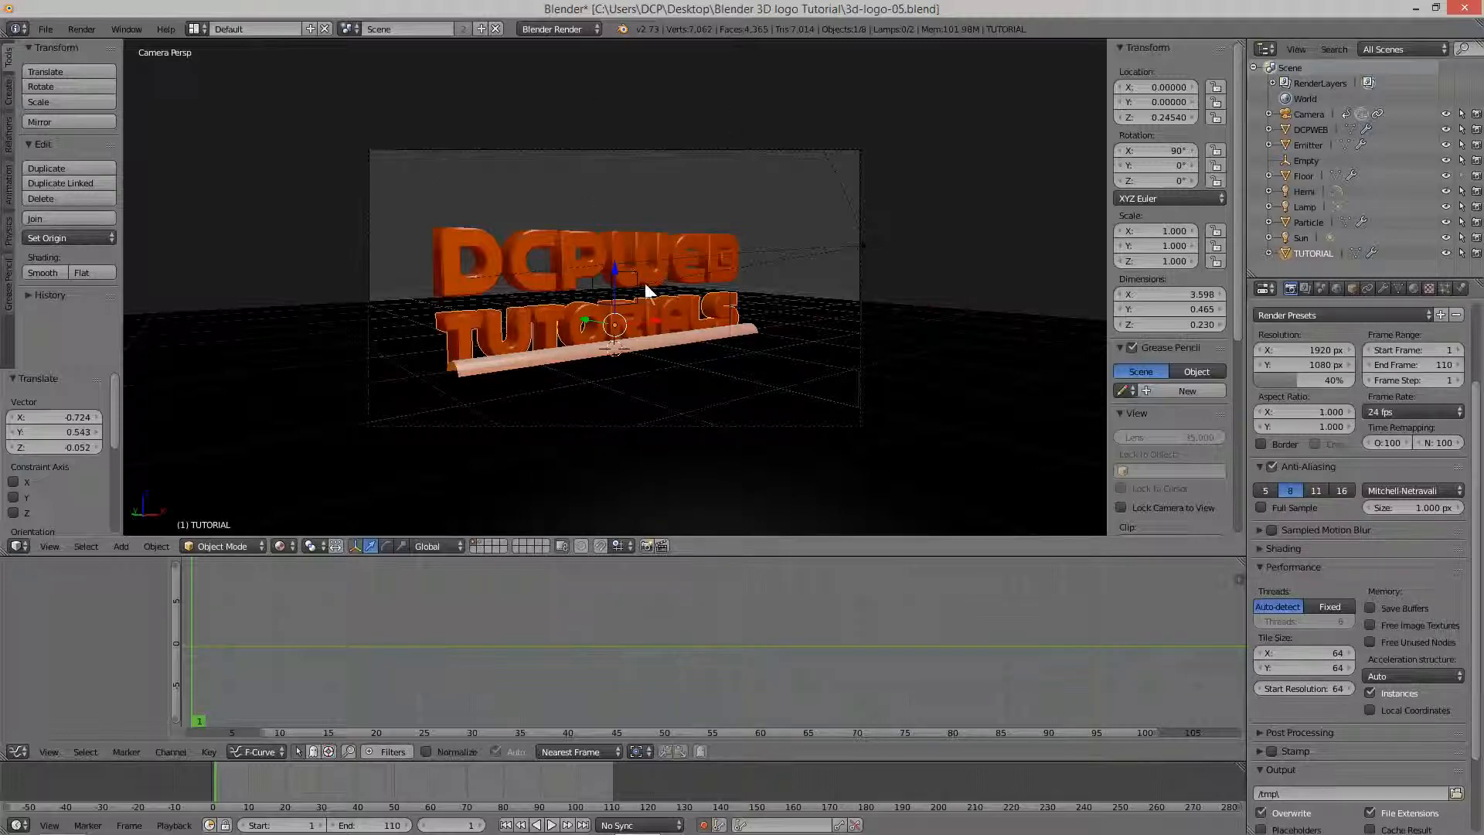
key("i")
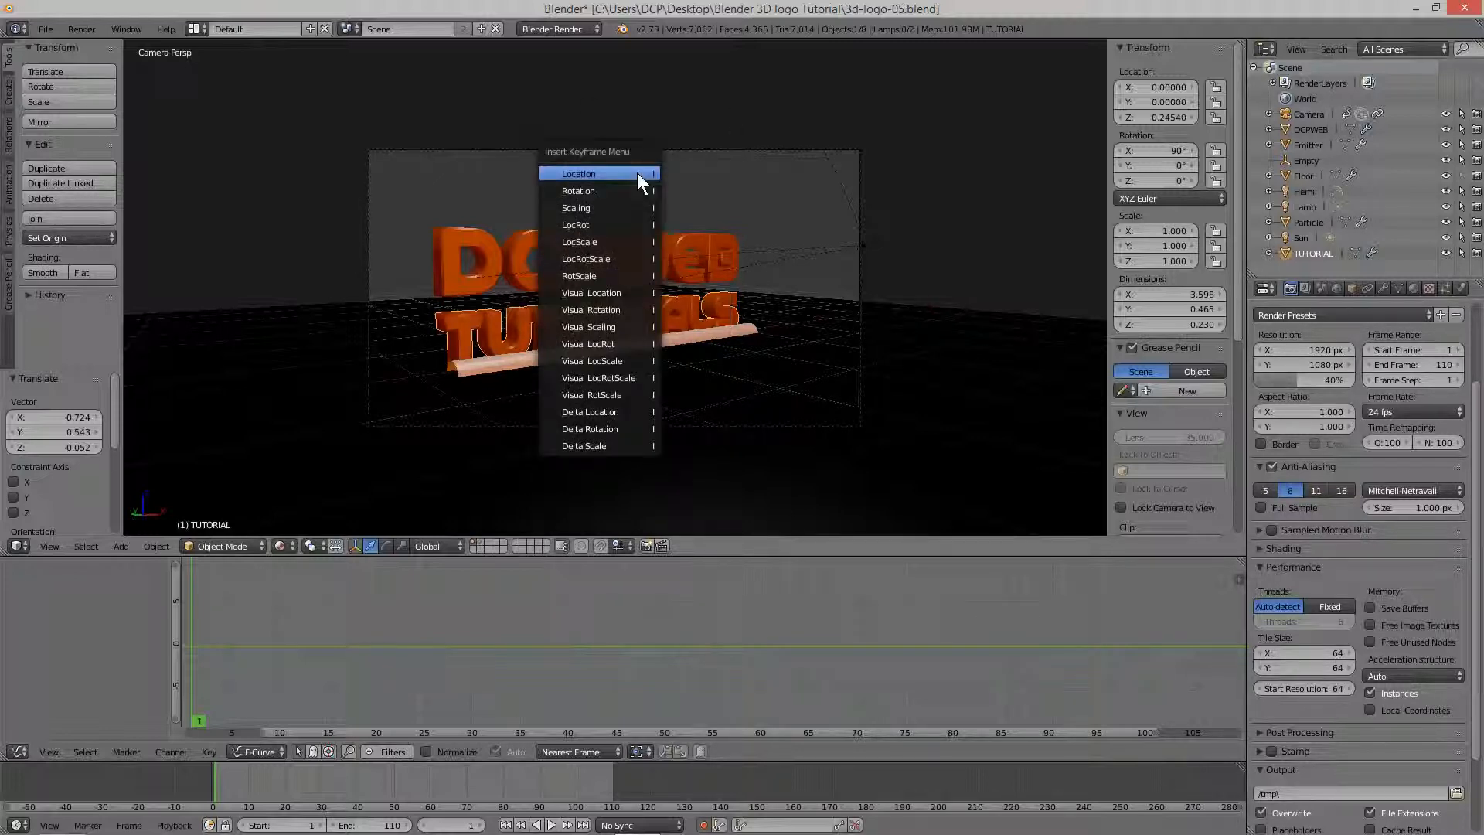
left_click(586, 173)
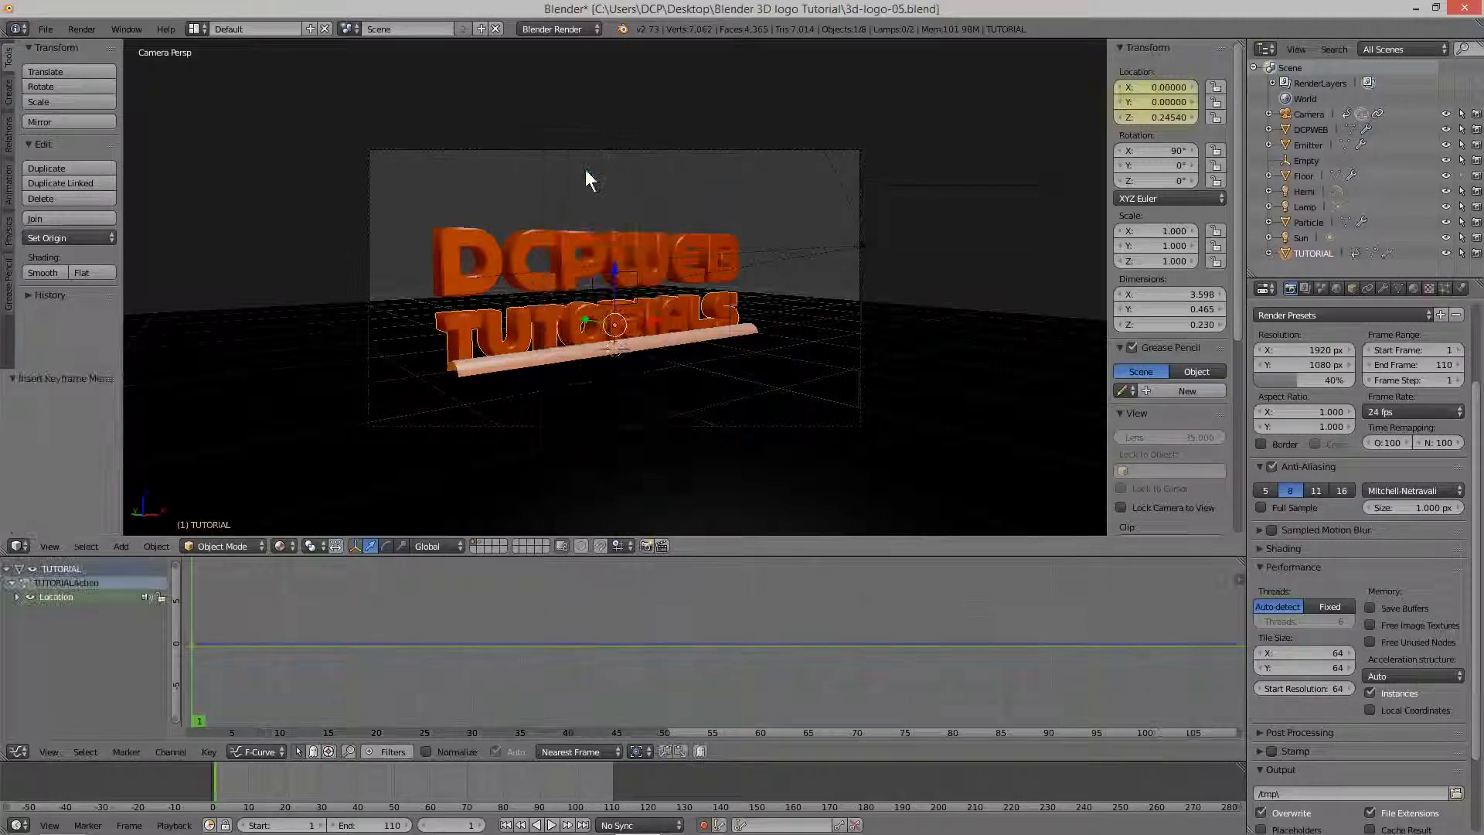
Step through the opening frames up to frame 9 and back to frame 1 to examine the timing of the camera move.
left_click(478, 825)
left_click(479, 824)
left_click(478, 825)
left_click(478, 825)
left_click(479, 824)
left_click(478, 825)
left_click(479, 825)
left_click(479, 825)
left_click(478, 824)
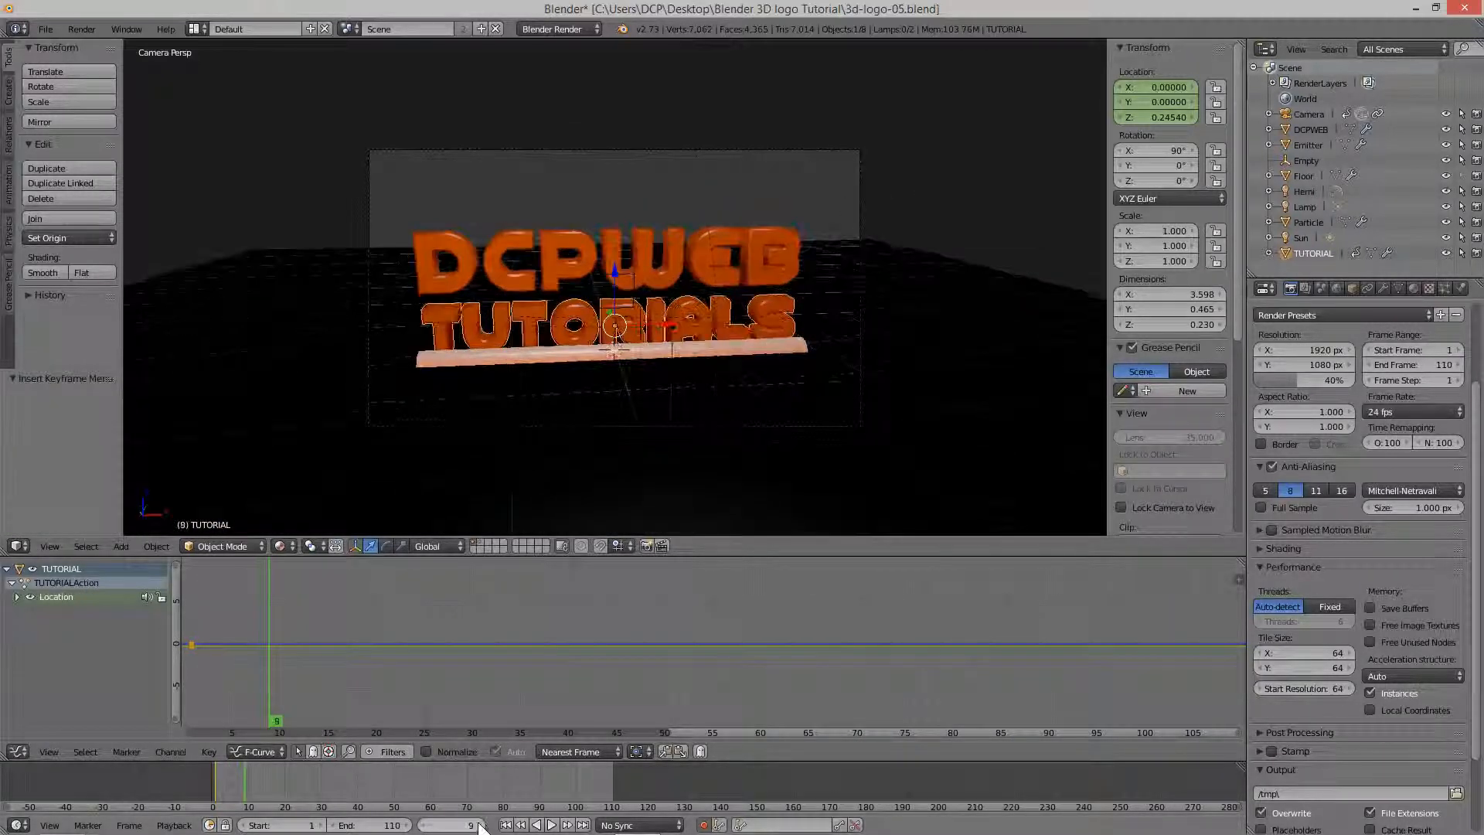
left_click(426, 826)
left_click(426, 825)
left_click(426, 825)
left_click(424, 826)
left_click(425, 826)
left_click(424, 825)
left_click(424, 825)
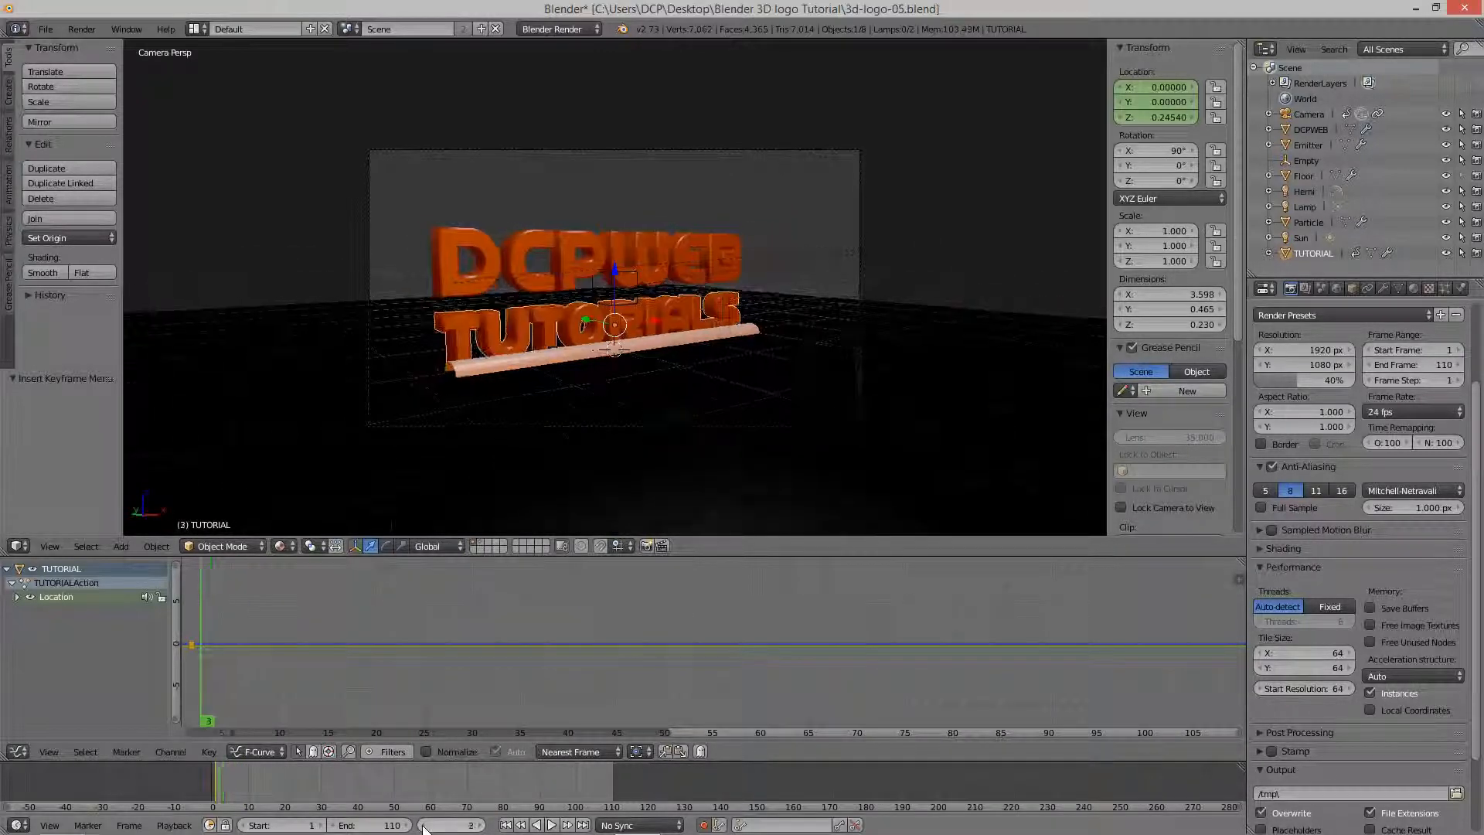
left_click(425, 826)
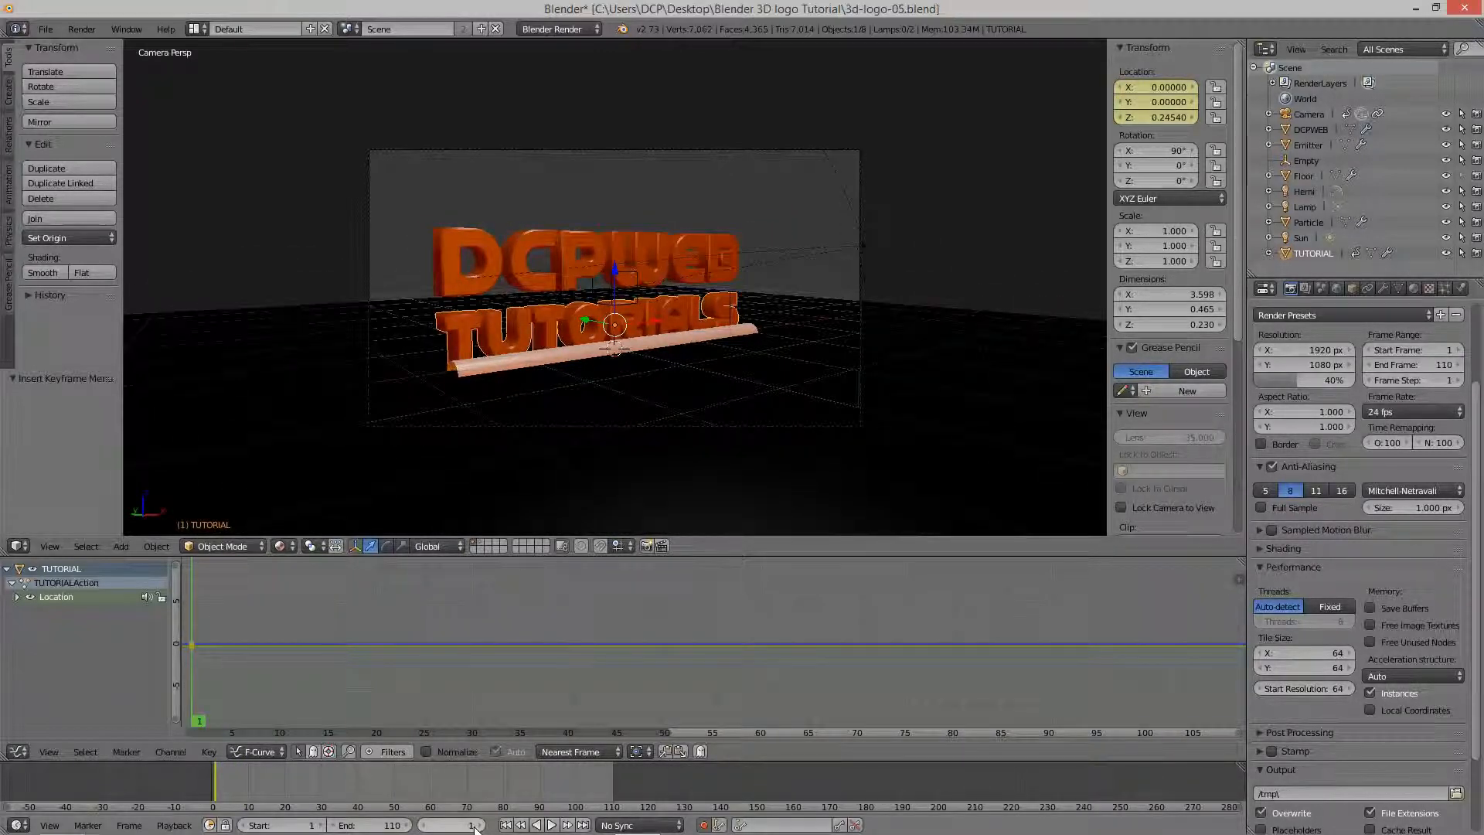
Insert a location keyframe for the DCPWEB text at frame 1.
right_click(530, 240)
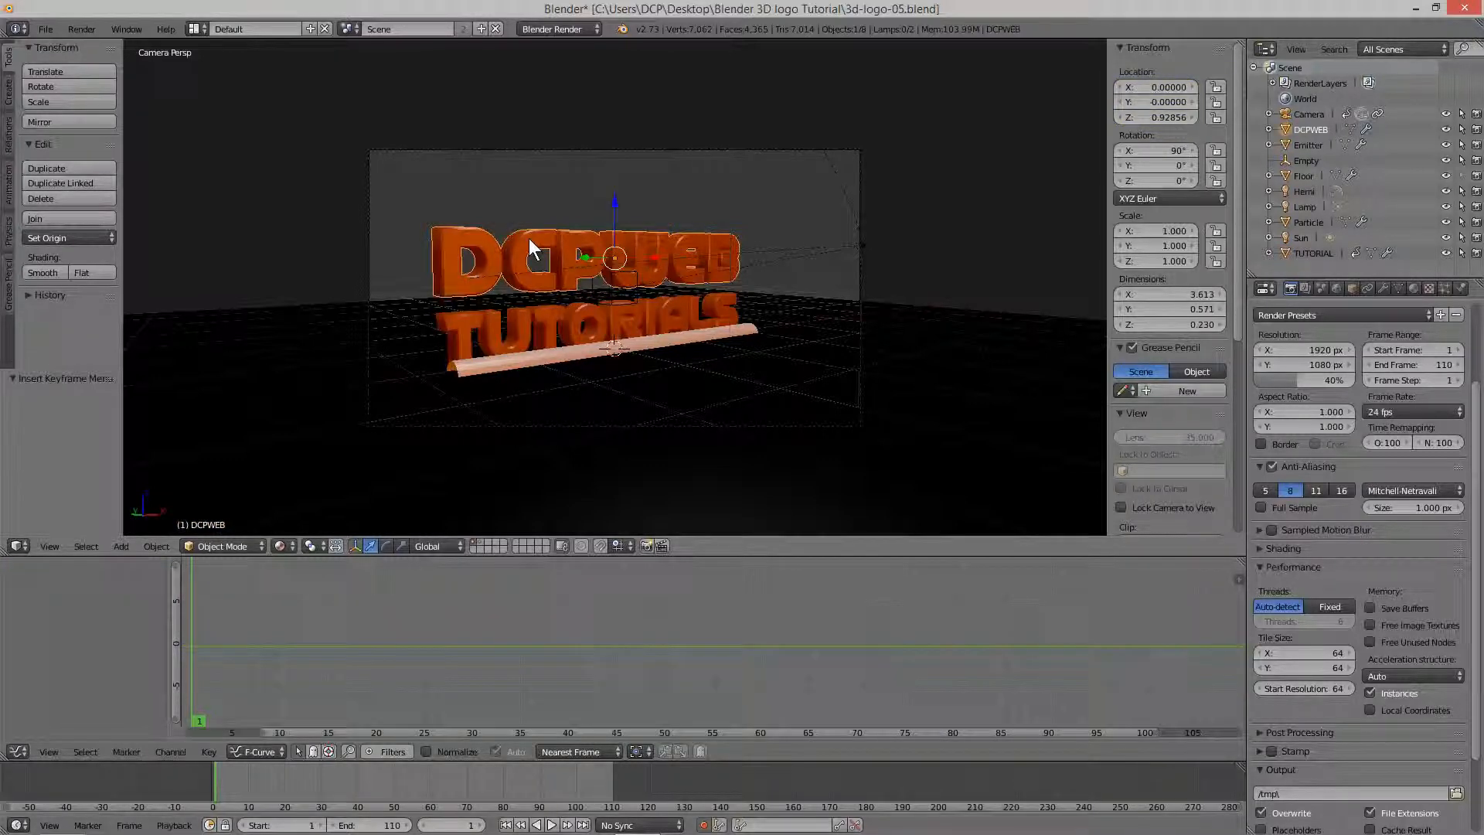
key("i")
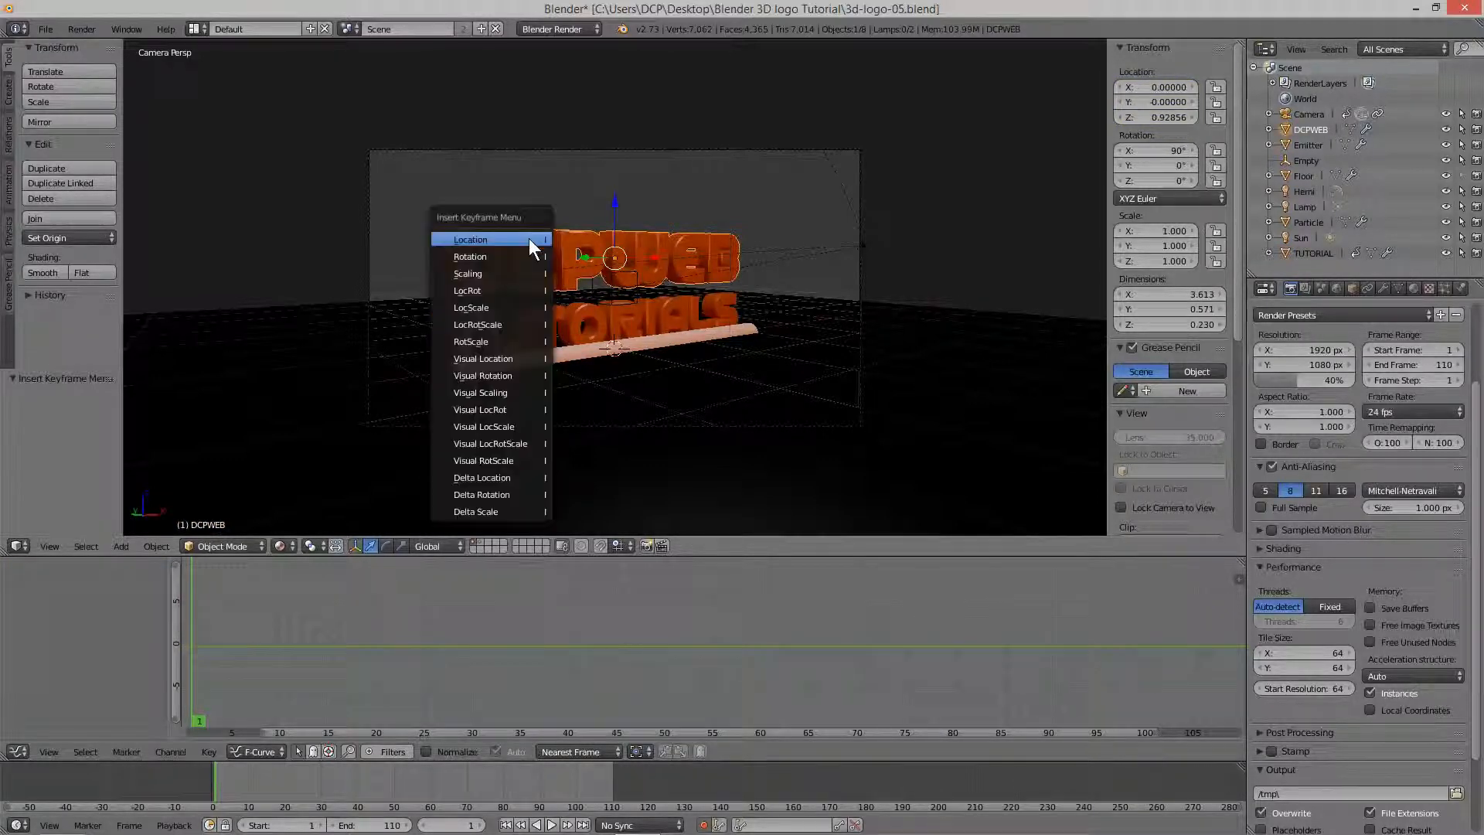
left_click(487, 238)
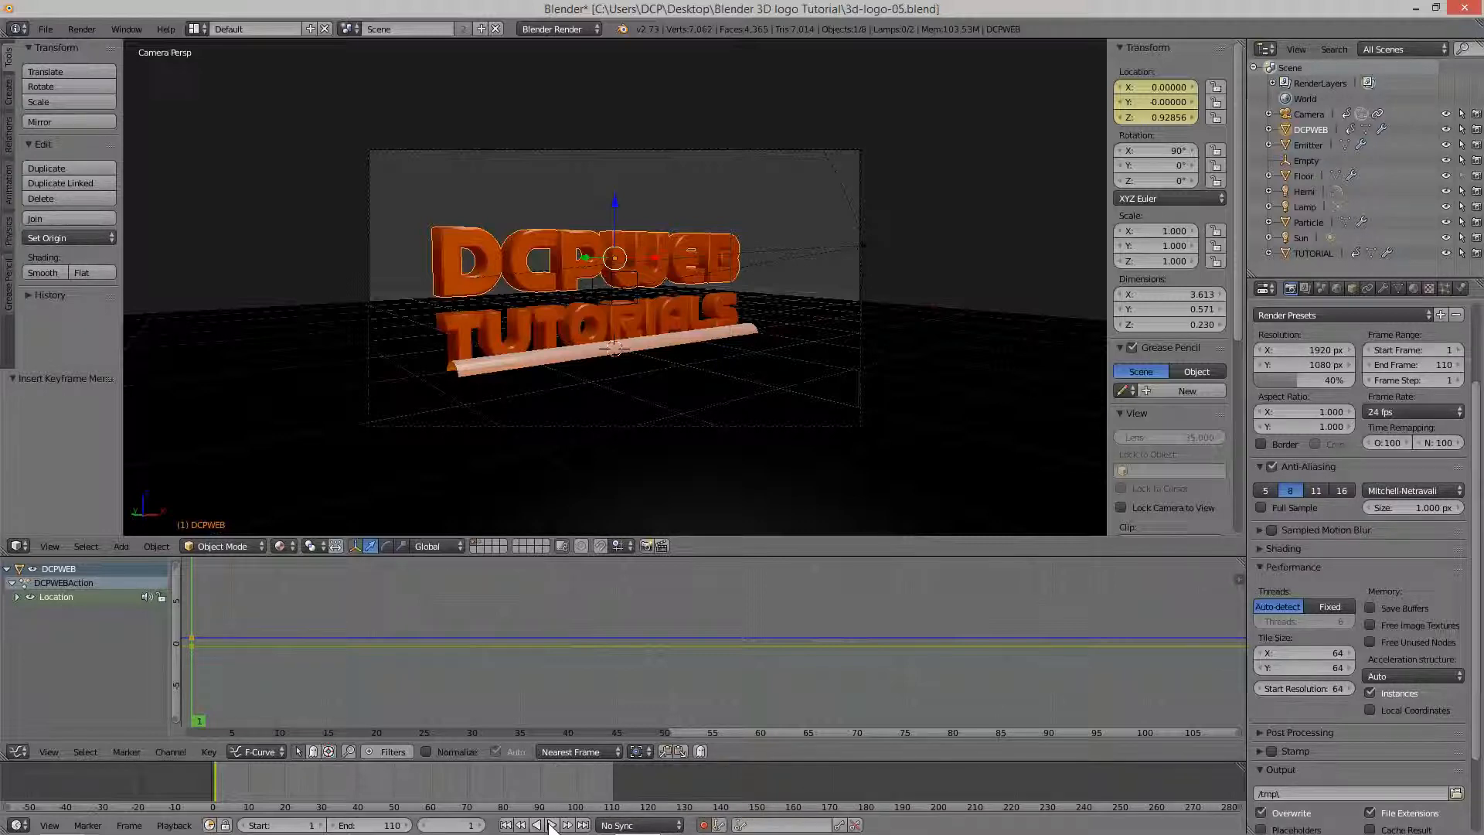
Go to frame 12 and insert a location keyframe for the DCPWEB text.
left_click_drag(477, 824, 491, 825)
left_click(479, 824)
left_click(479, 825)
left_click(479, 824)
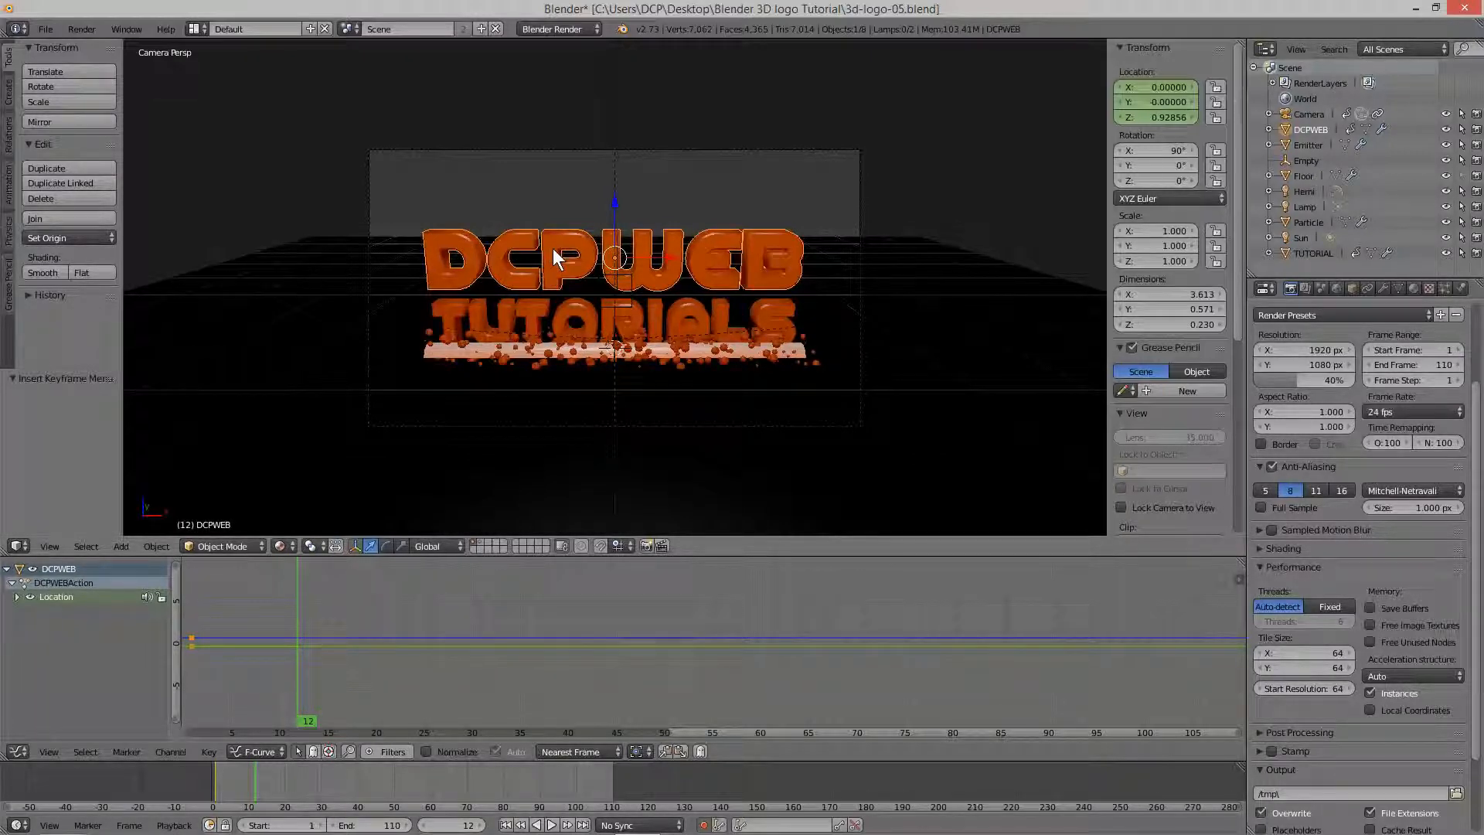
key("i")
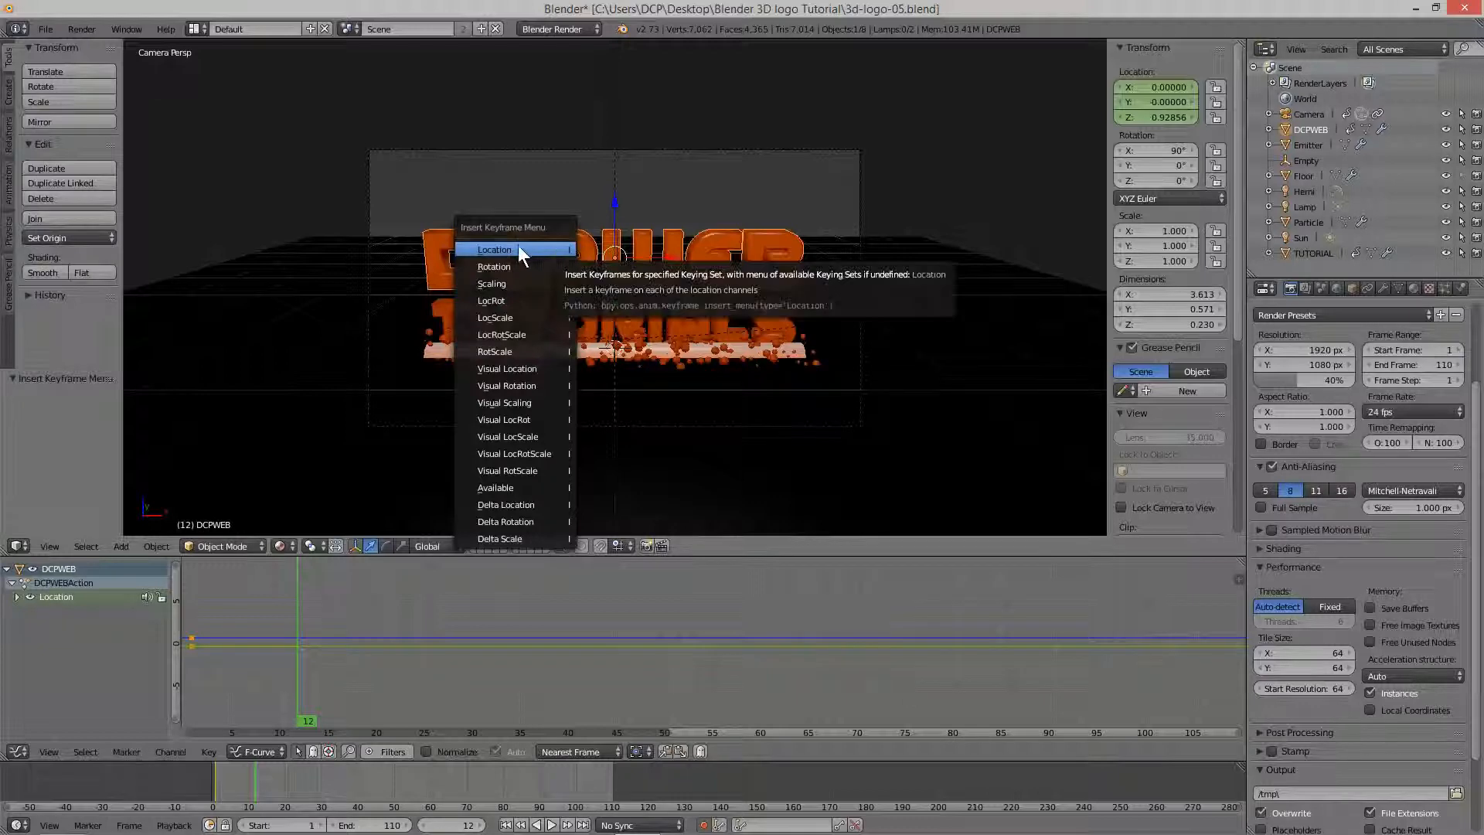
left_click(518, 249)
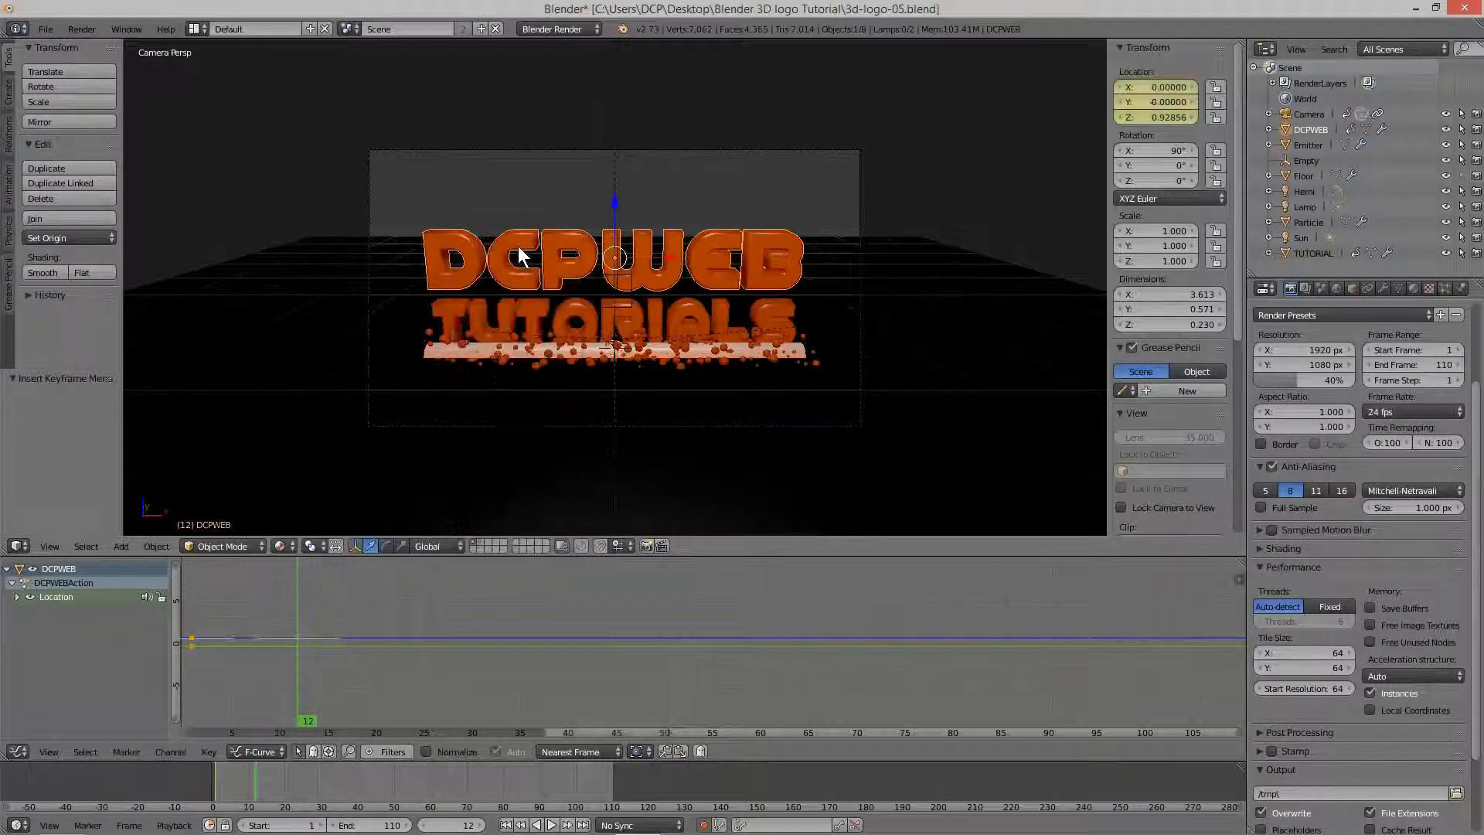
Insert a location keyframe for the TUTORIAL text at frame 12.
right_click(573, 313)
key("i")
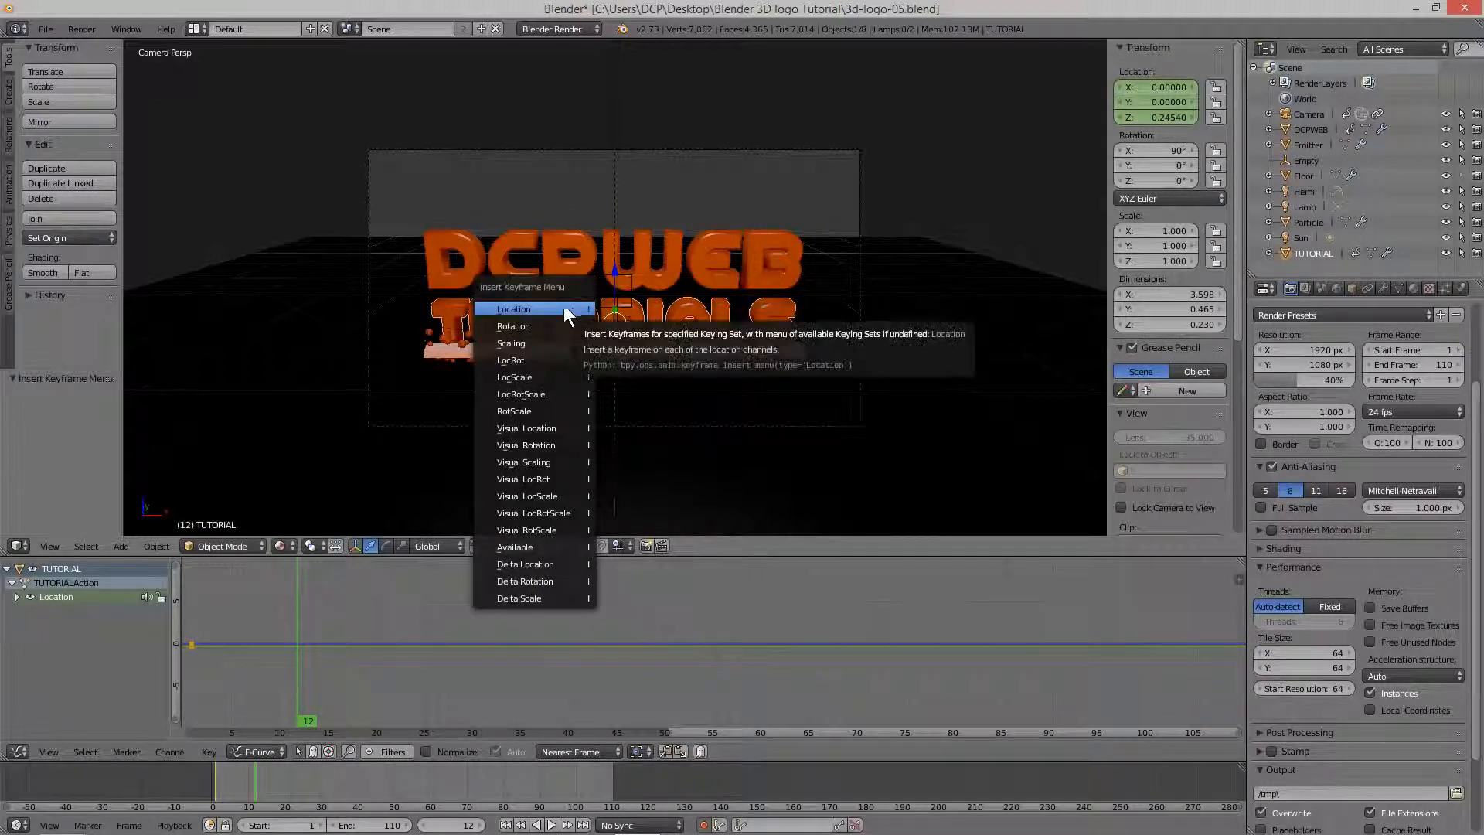
left_click(517, 306)
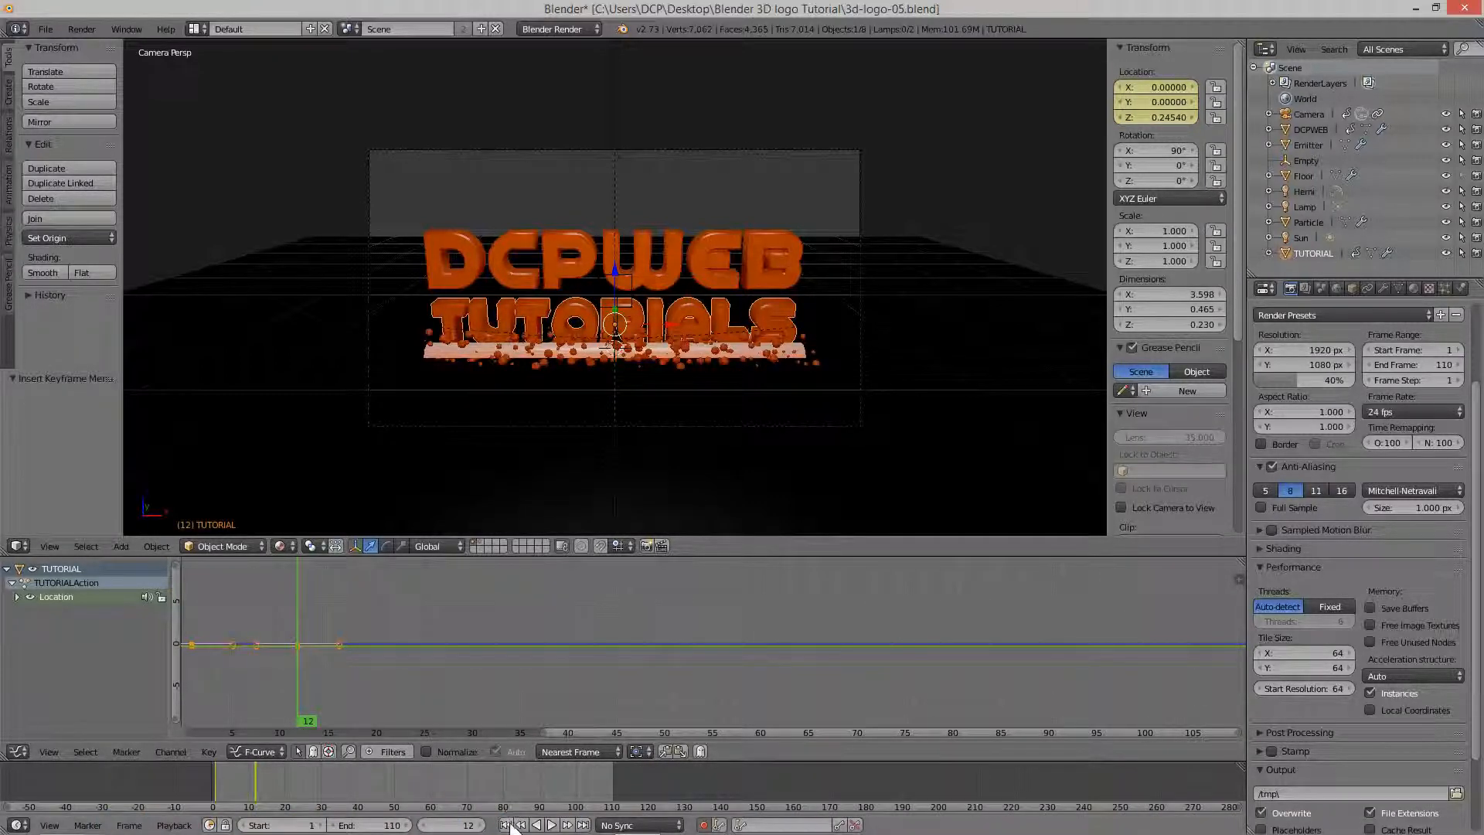
Return to frame 1 and raise the TUTORIAL text about 2.23 units along Z, above the camera frame.
mouse_move(426, 827)
left_mouse_down()
mouse_move(395, 827)
mouse_move(424, 827)
left_mouse_up()
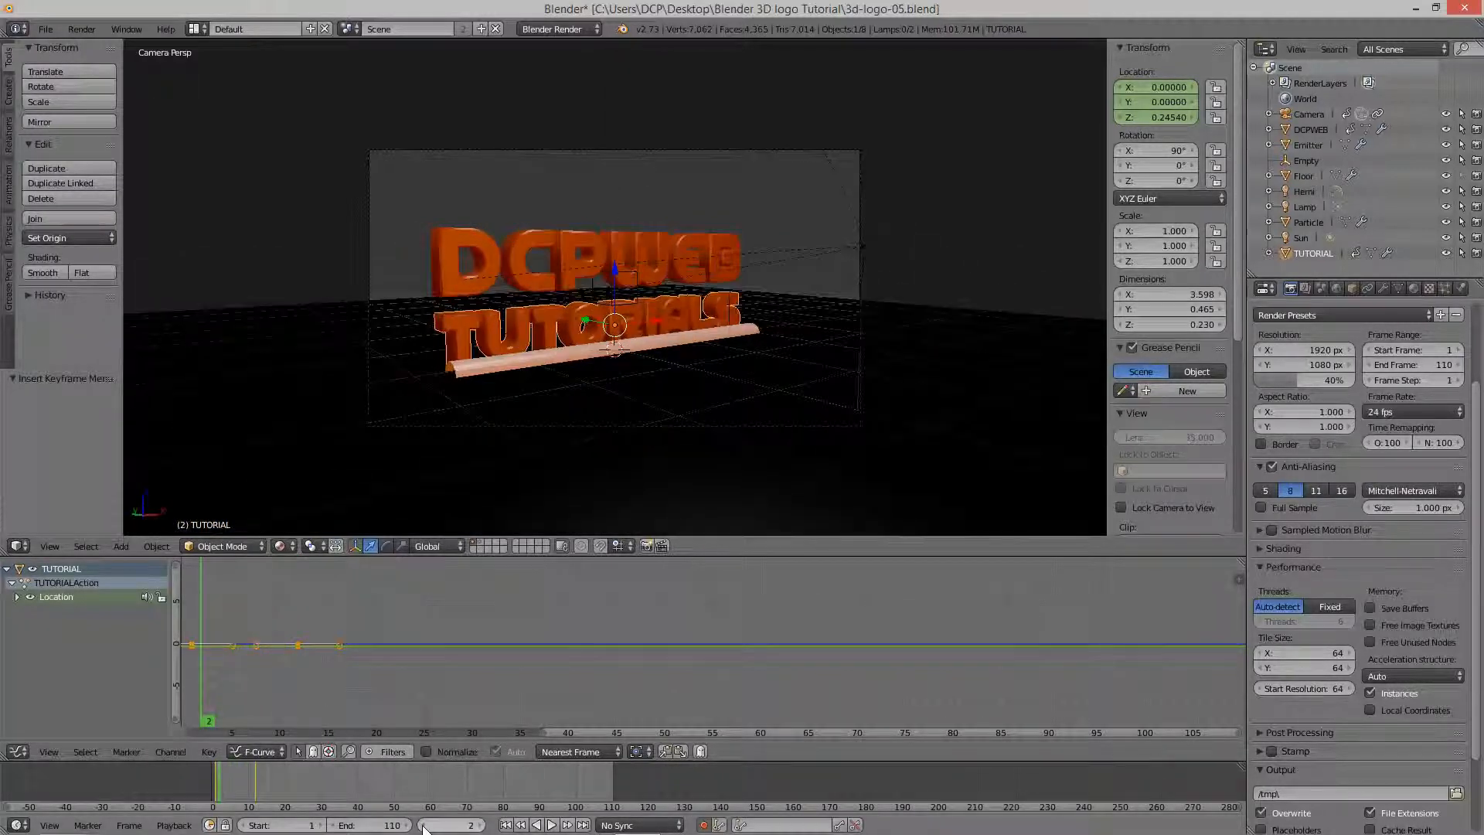
left_click(424, 827)
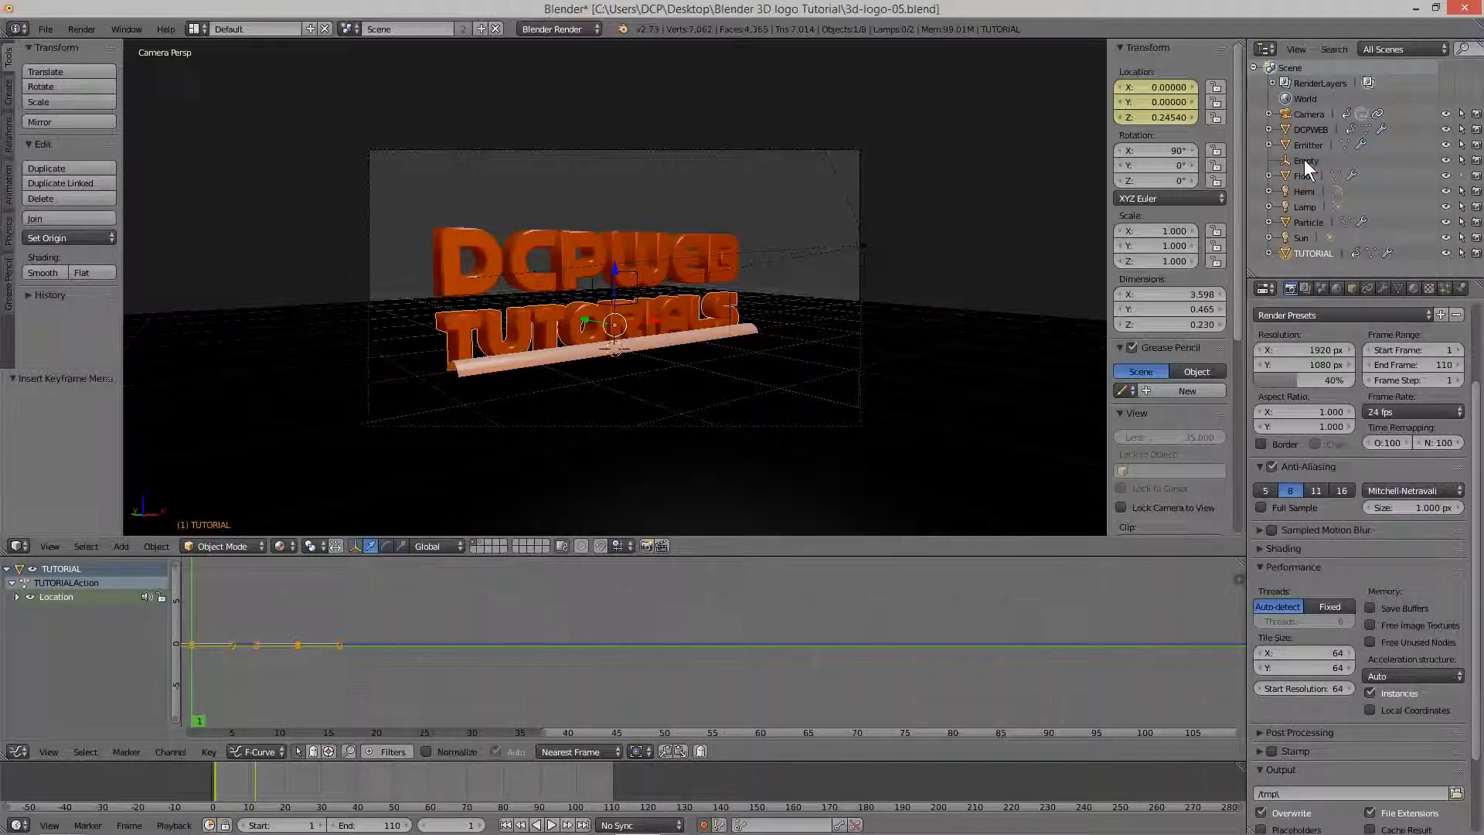
left_click(1461, 143)
left_click(1461, 158)
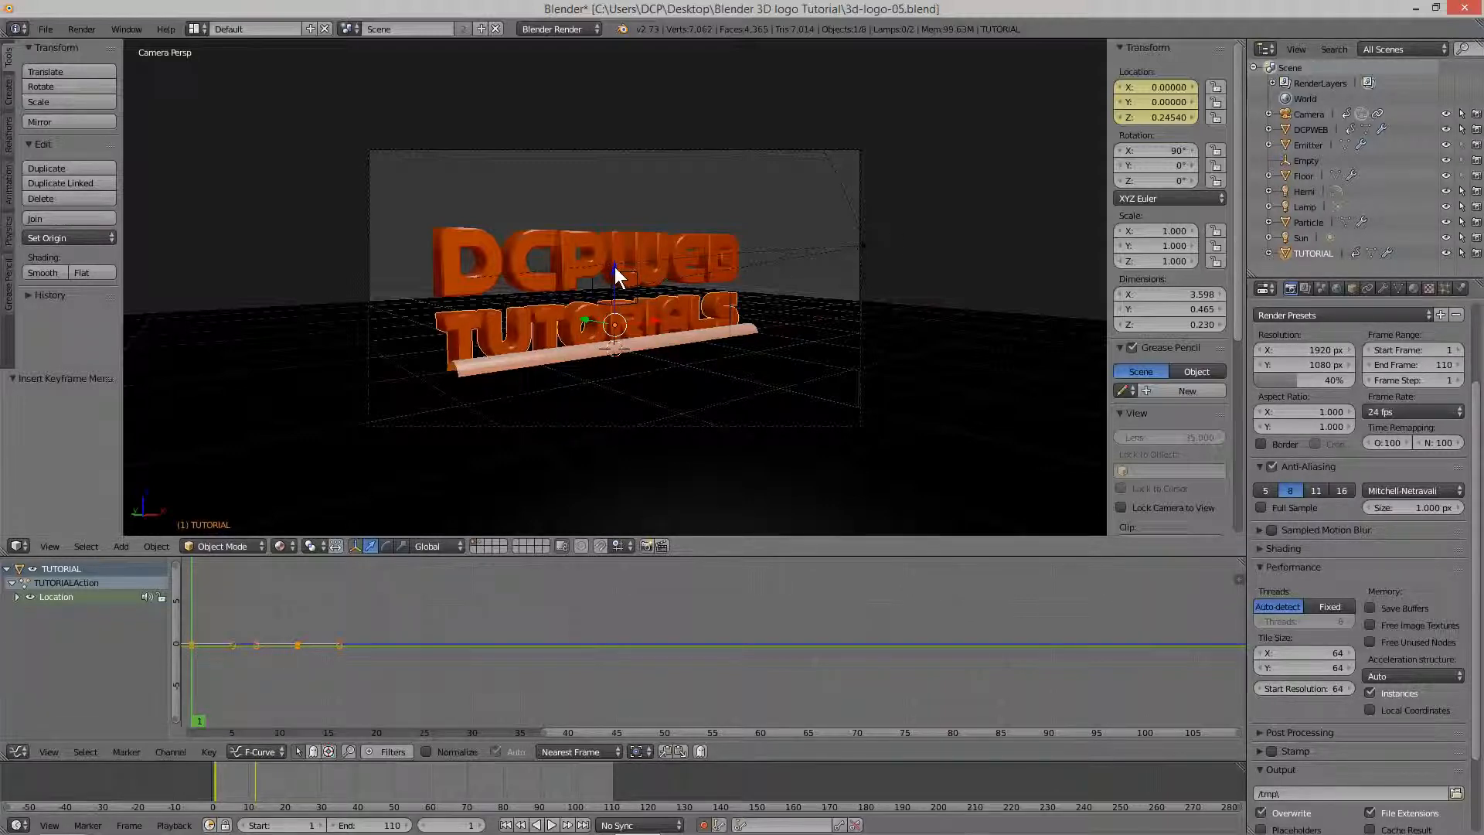
left_click_drag(613, 266, 624, 44)
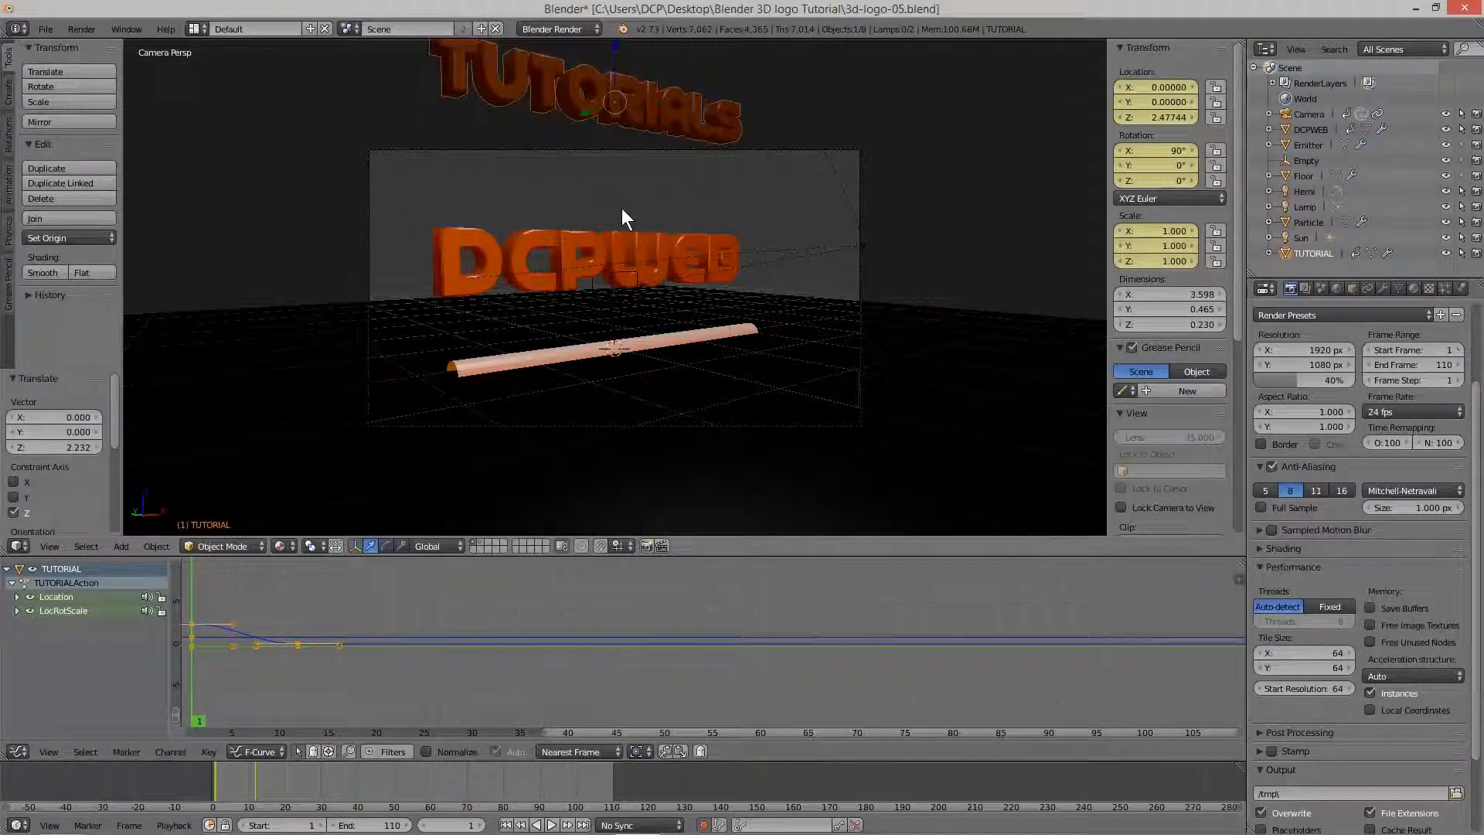
scroll(625, 220, "down", 2)
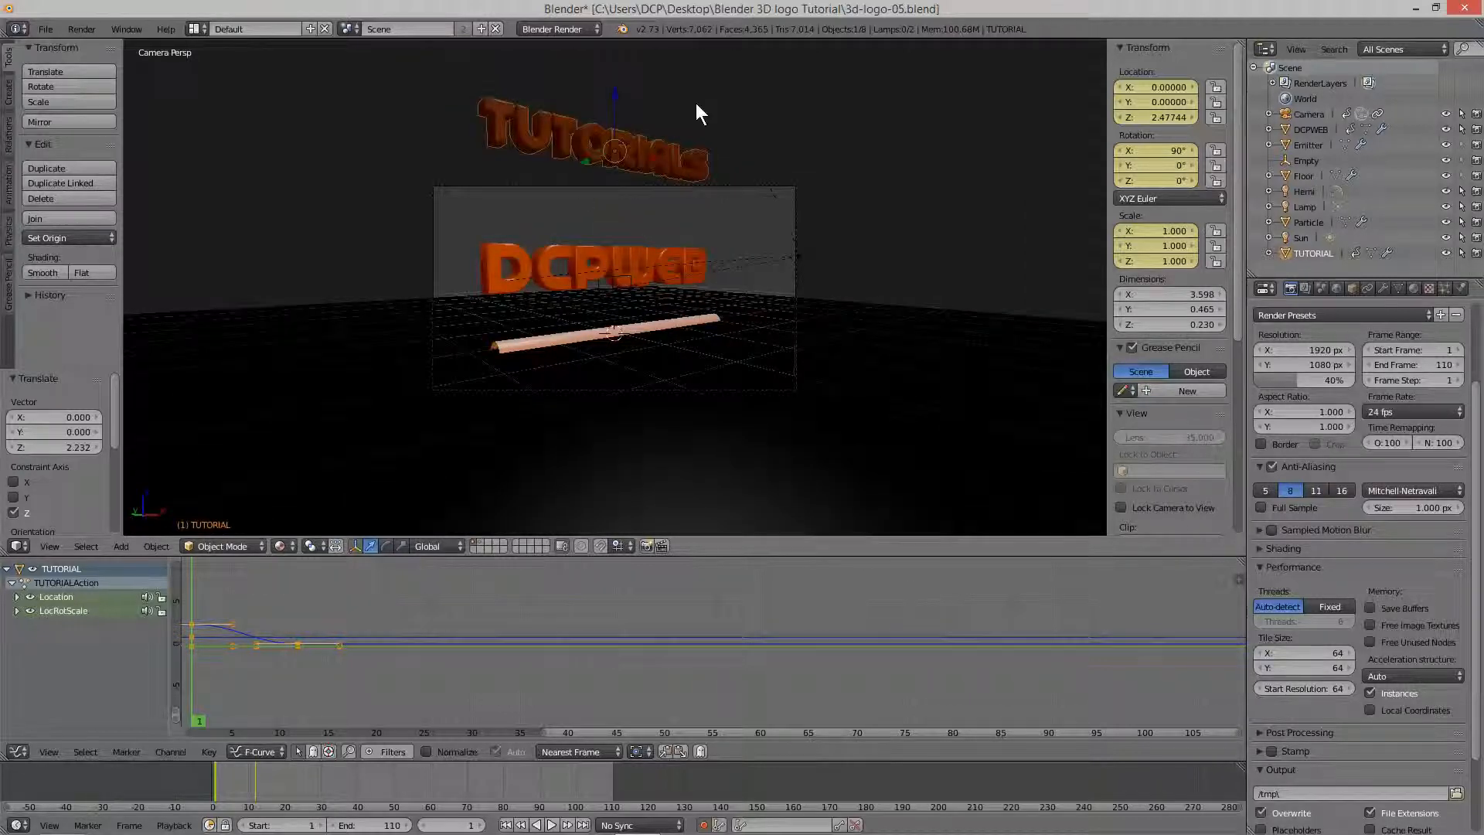
Raise the DCPWEB text about 2.26 units along Z at frame 1, and turn off automatic keyframing.
right_click(618, 252)
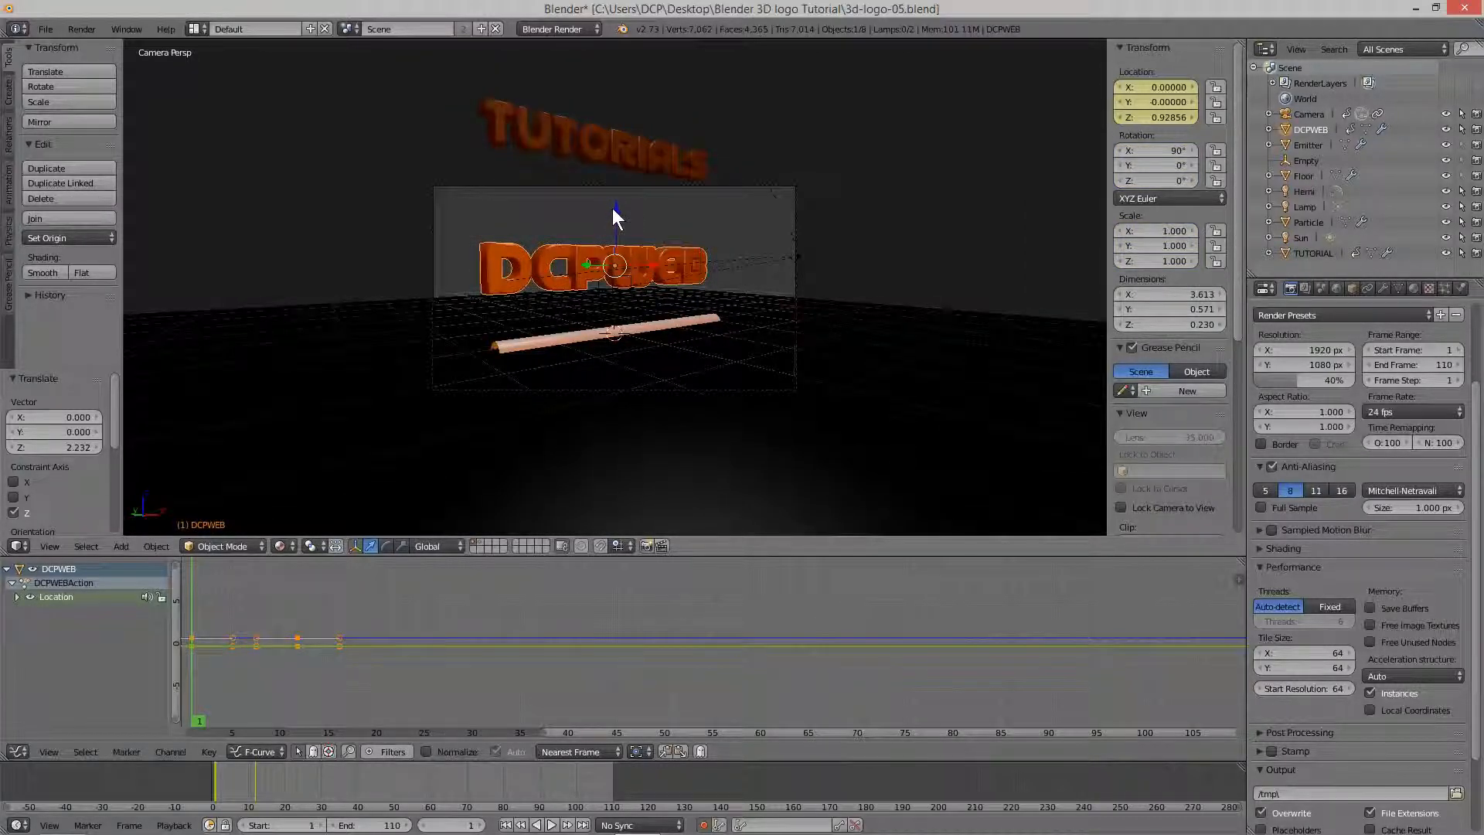
left_click_drag(616, 207, 613, 541)
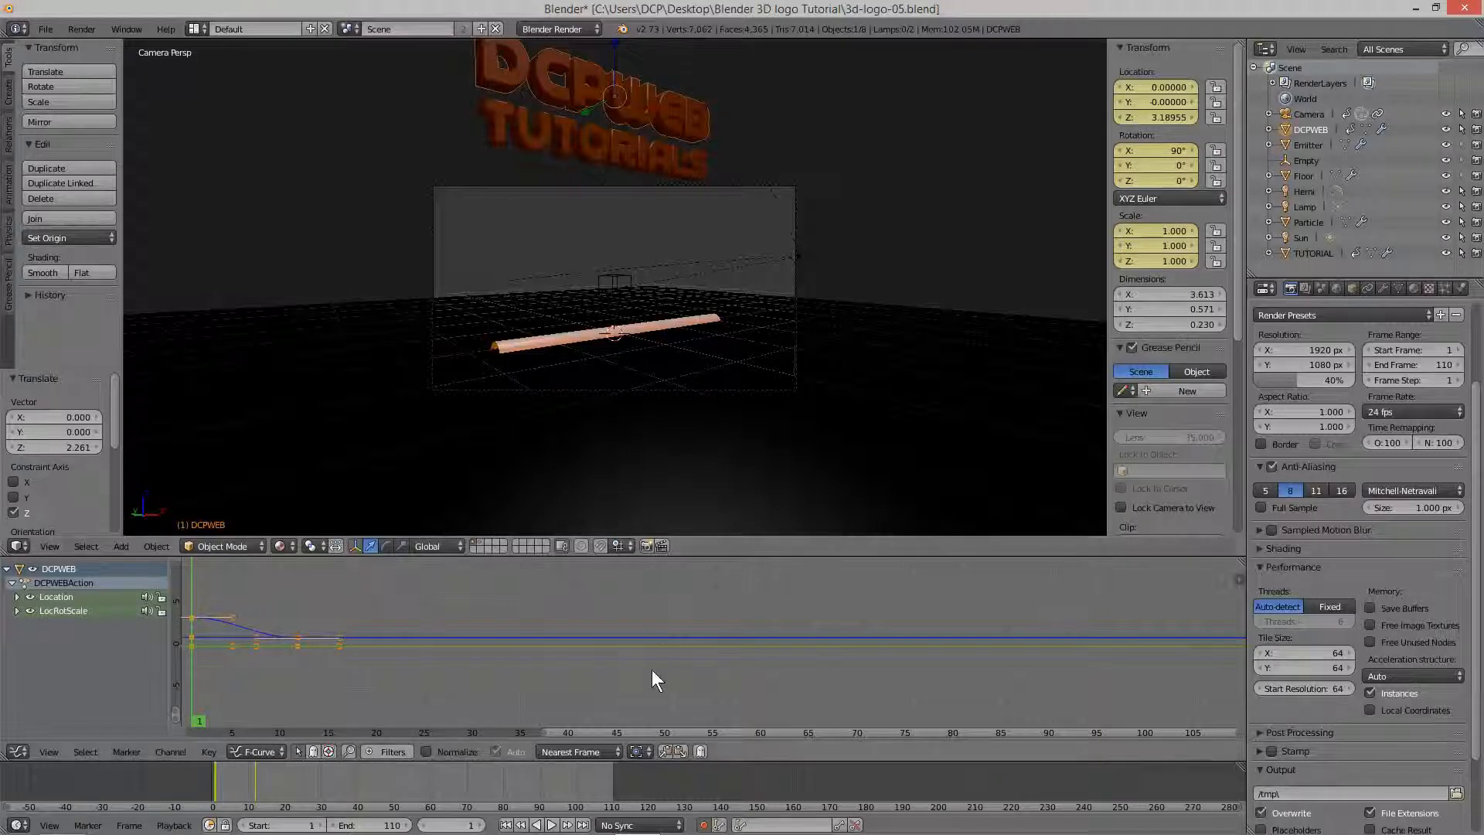
left_click(703, 827)
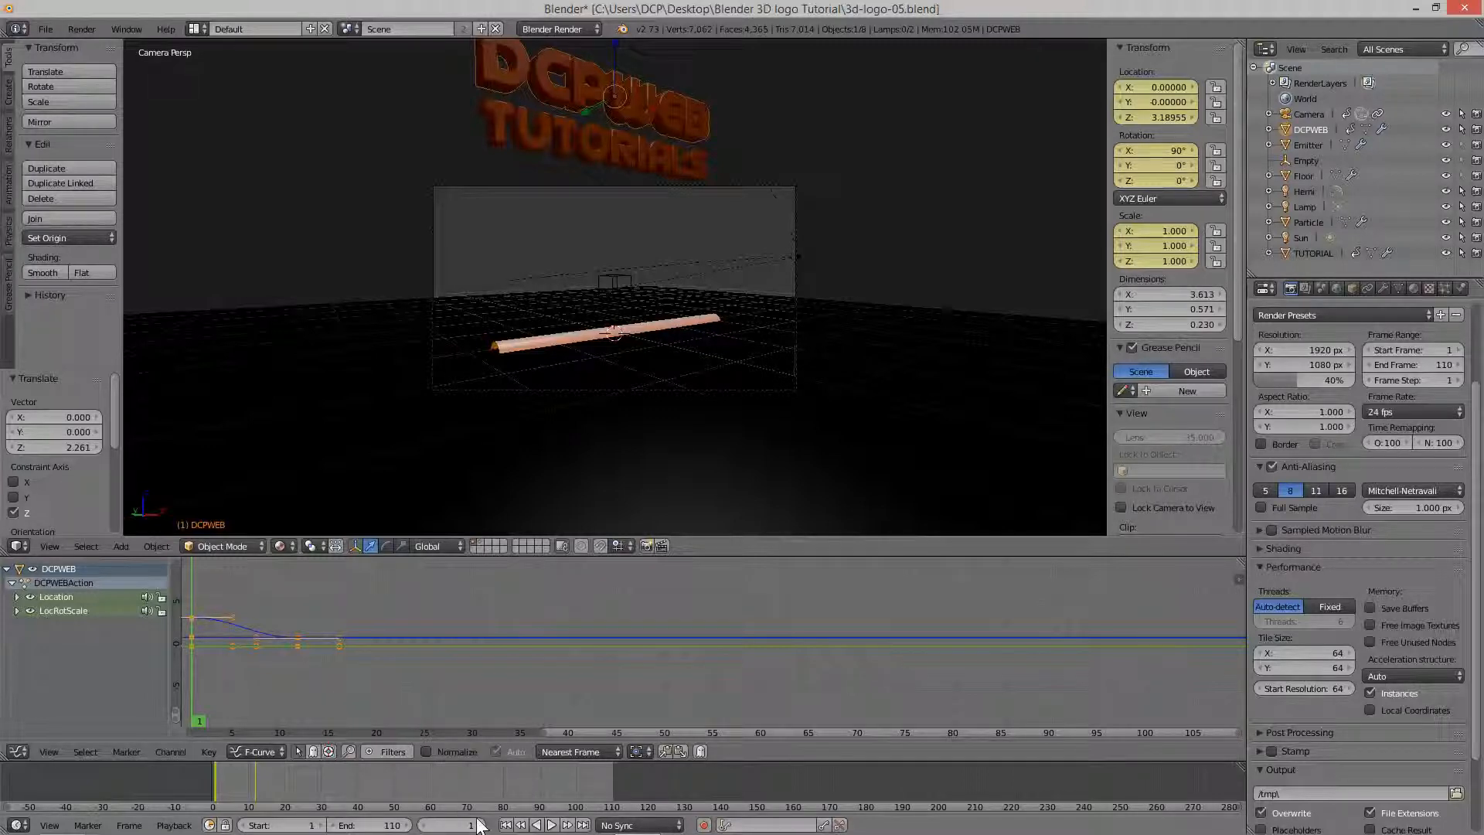
Play the animation to check both texts dropping into place, and return to frame 1.
left_click(551, 826)
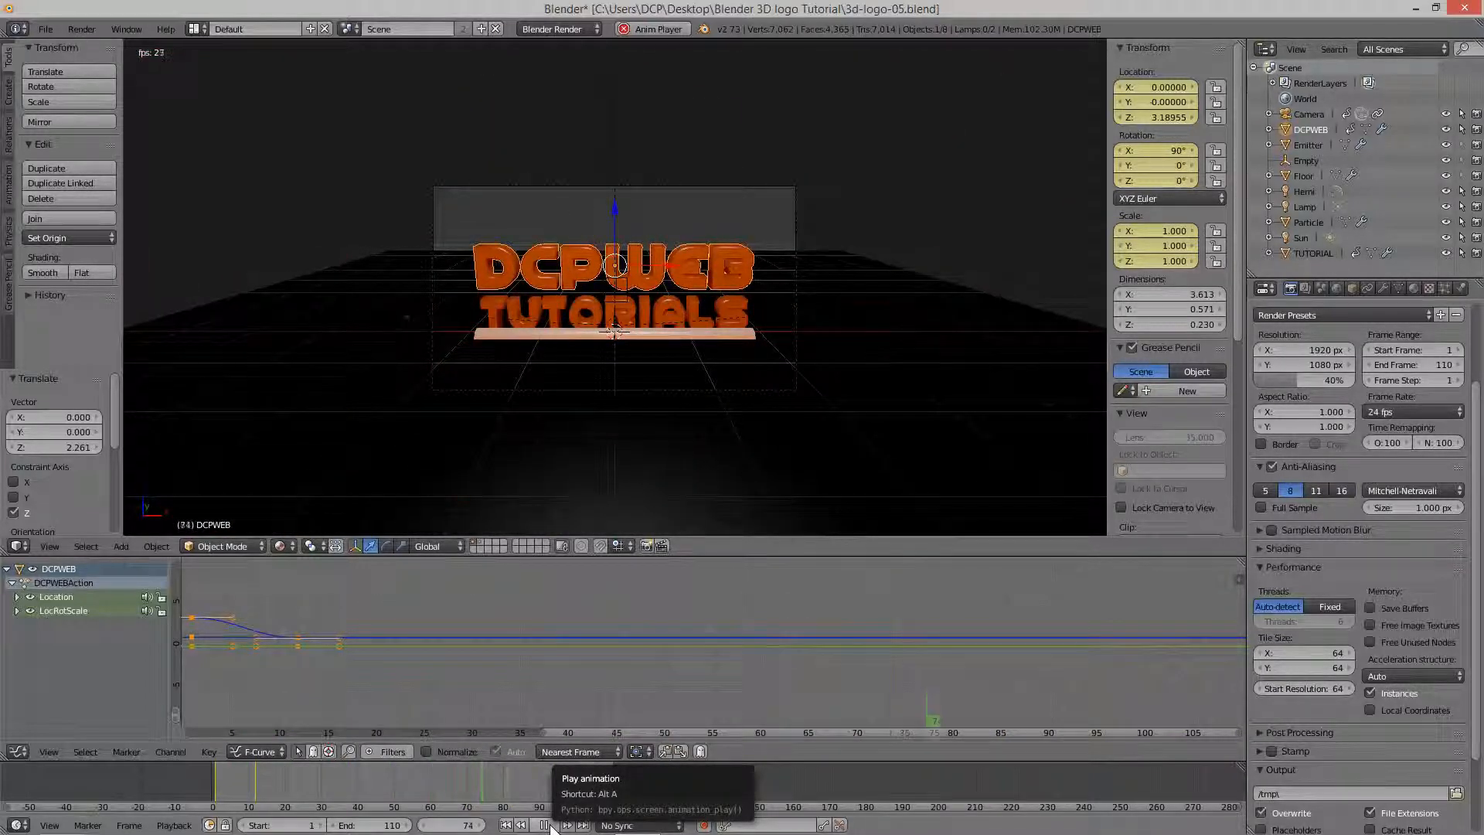
left_click(546, 826)
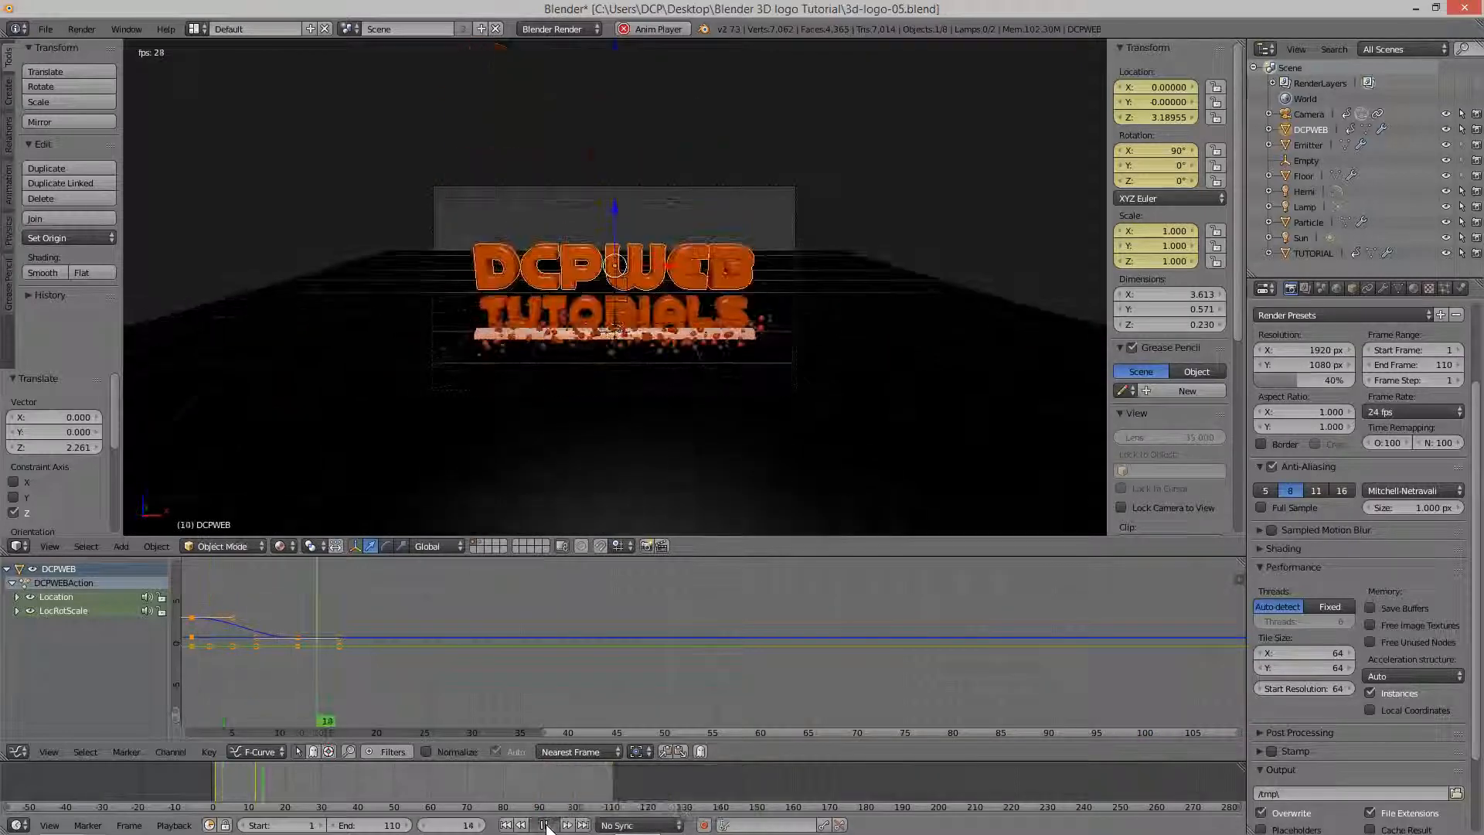
left_click(505, 826)
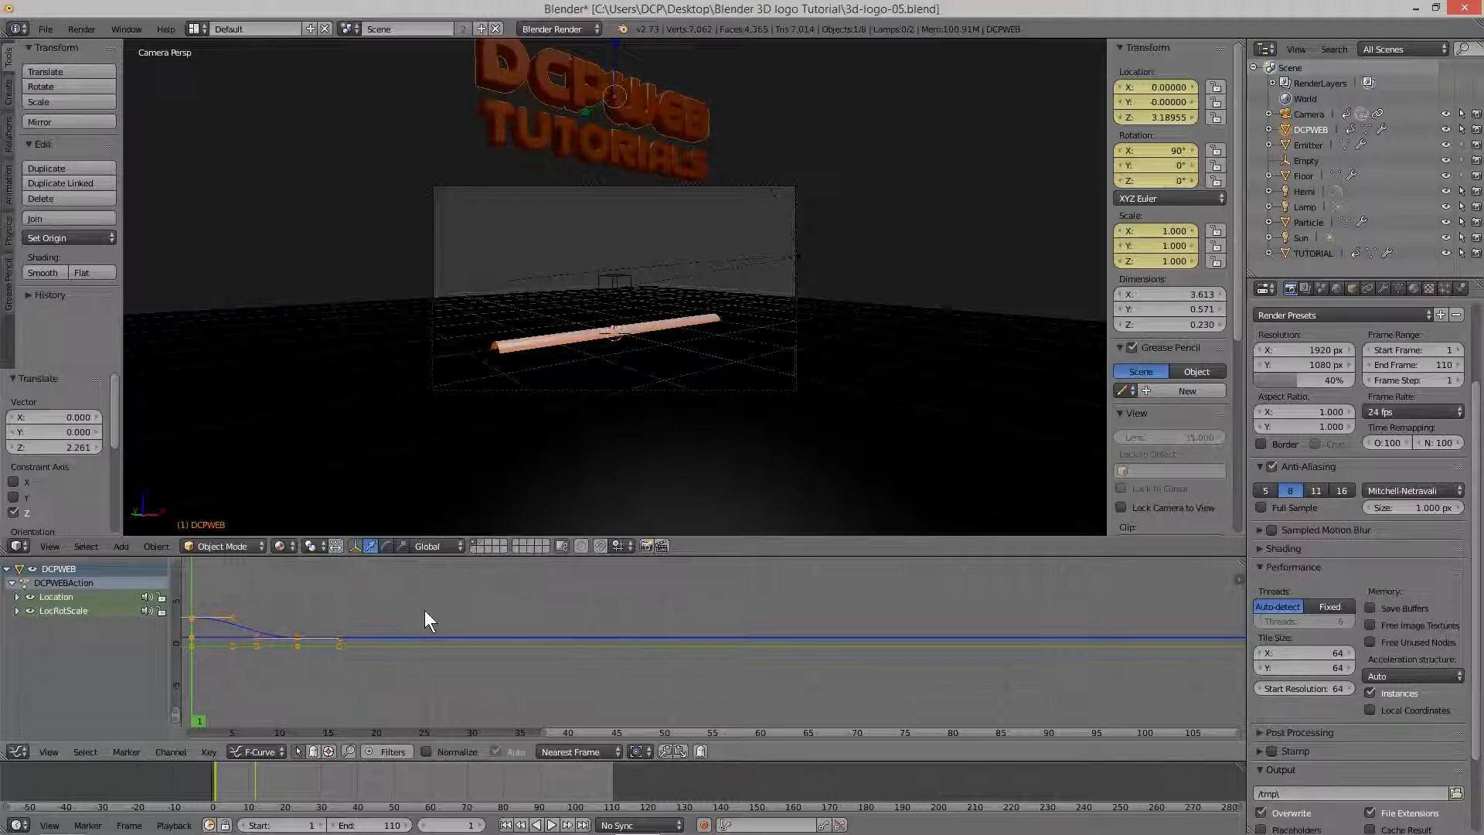
Move the left handle of DCPWEB's frame 12 Z-location keyframe up to its frame 1 keyframe to steepen the landing.
middle_click_drag(540, 606, 1009, 614)
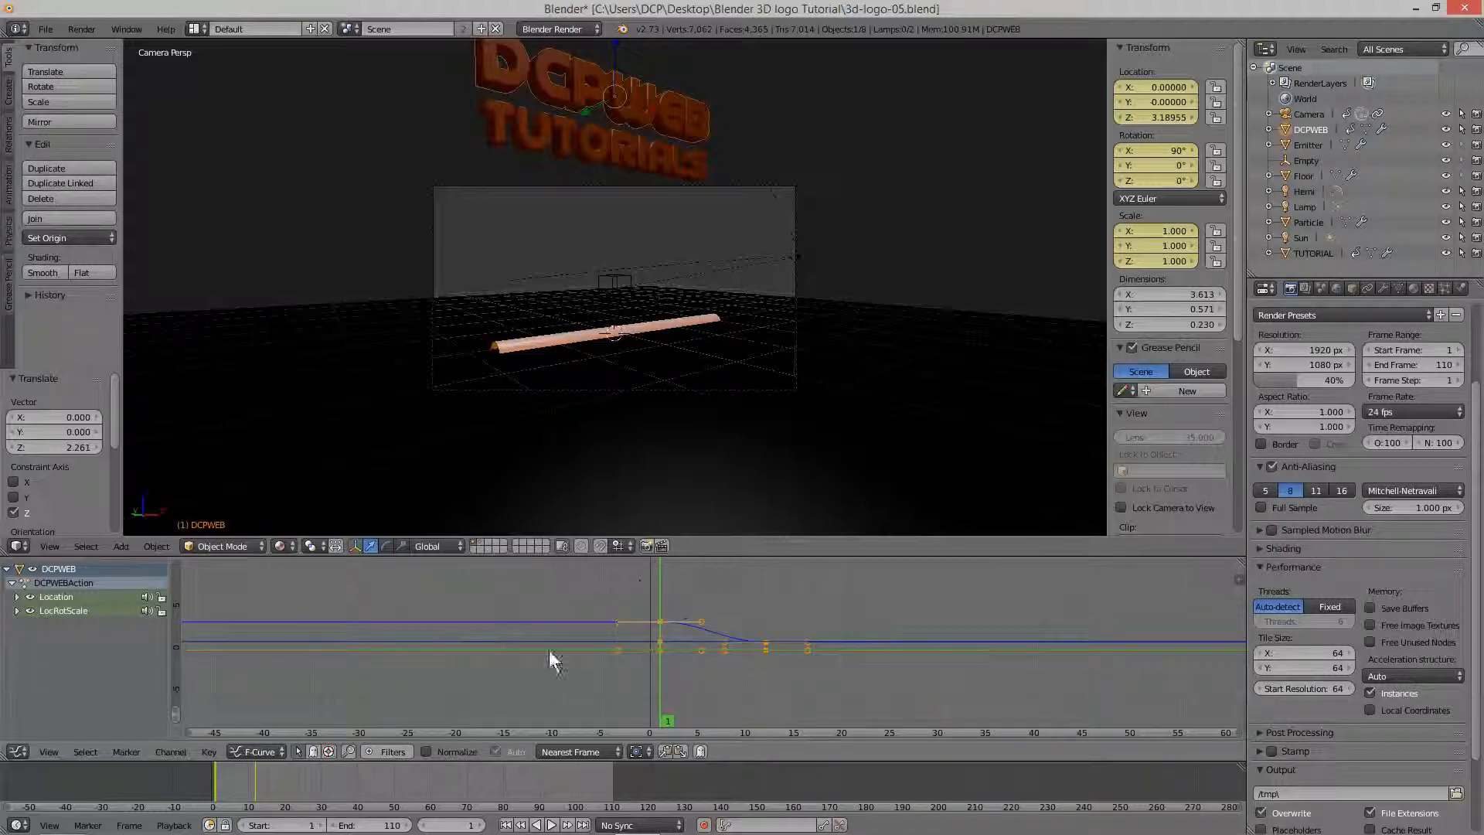
scroll(639, 655, "up", 1)
scroll(640, 658, "up", 4)
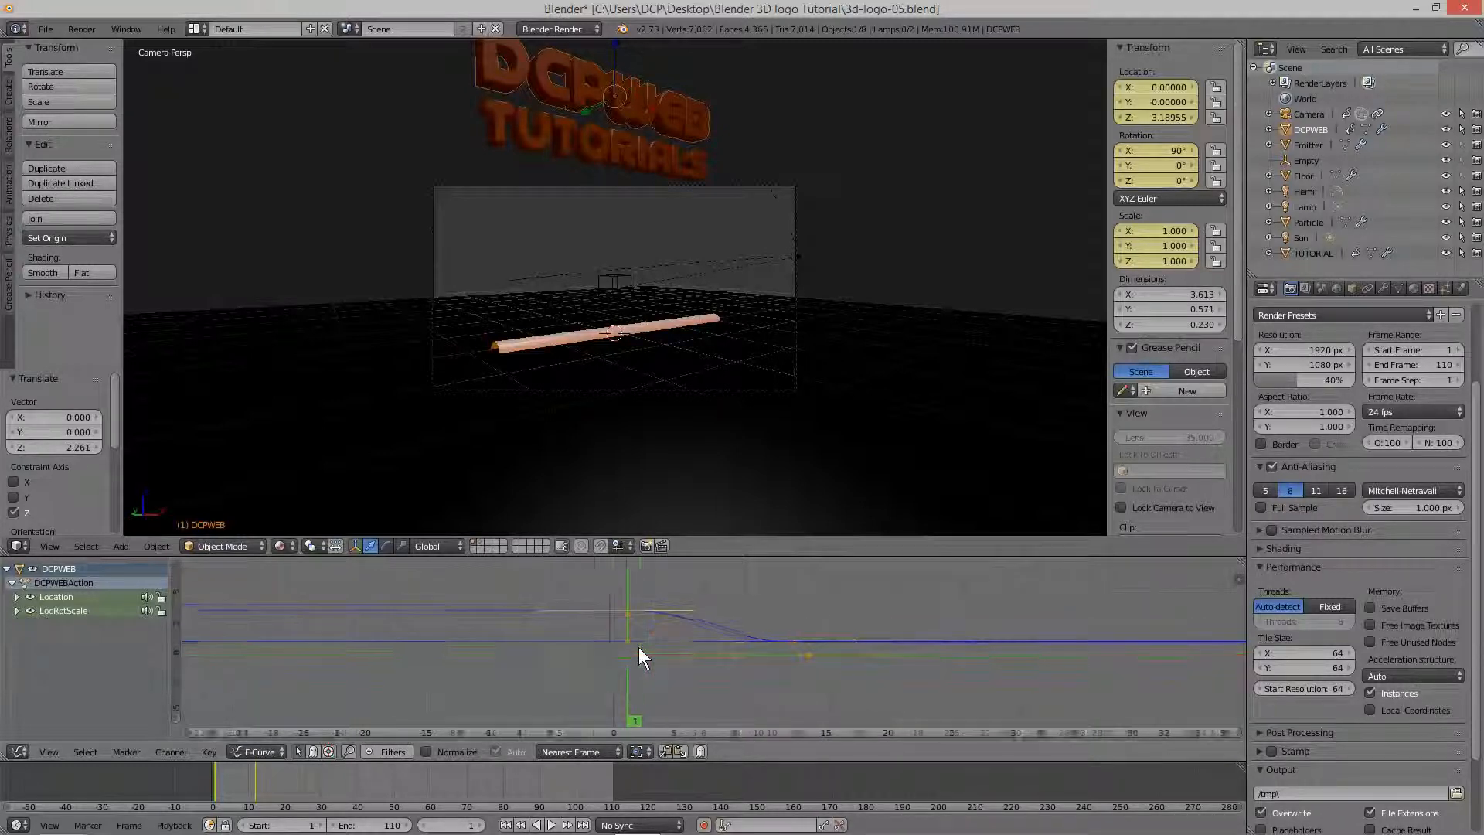
scroll(639, 648, "up", 1)
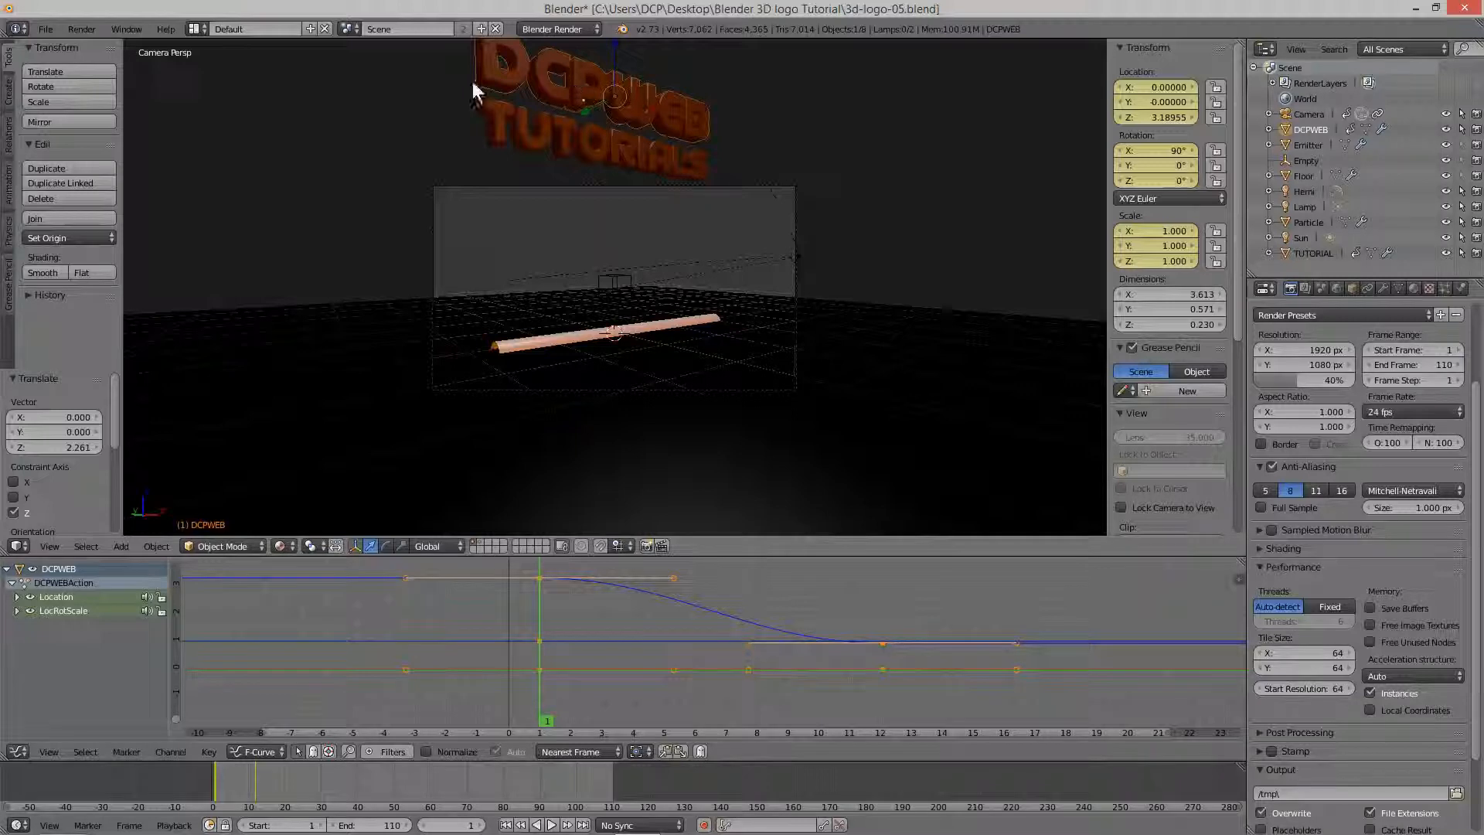
right_click(749, 643)
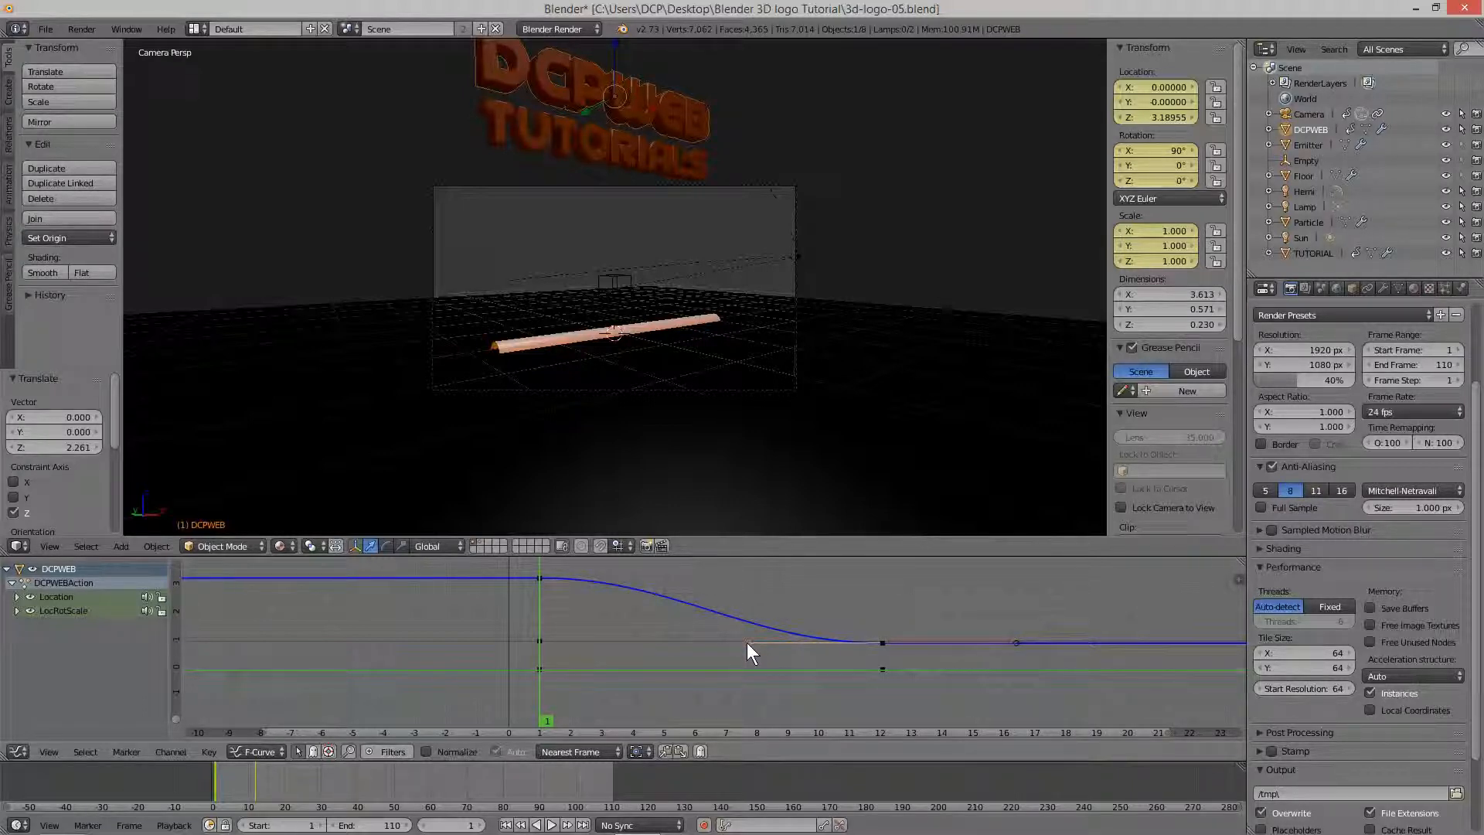
key("g")
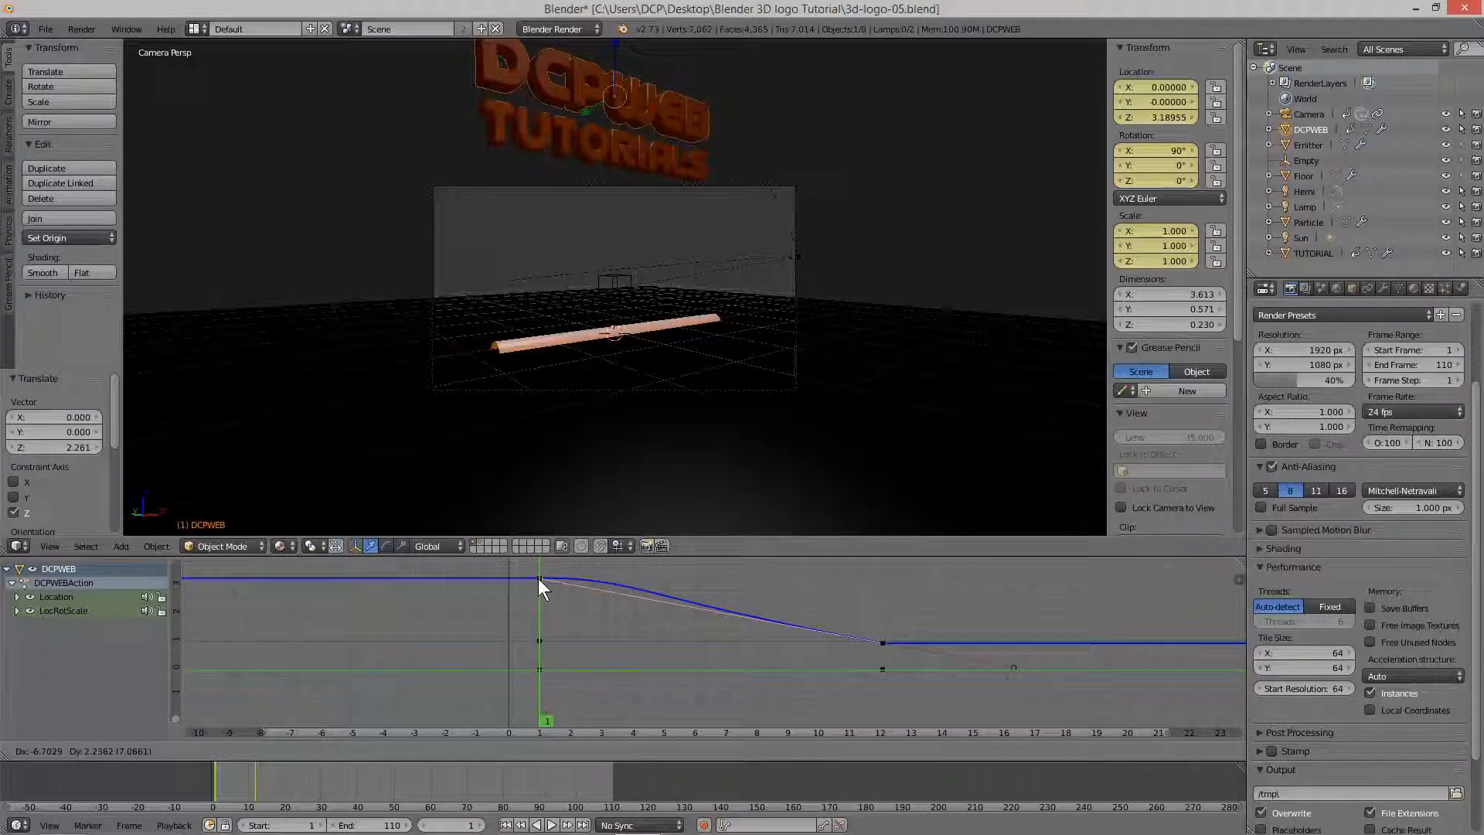
left_click(538, 578)
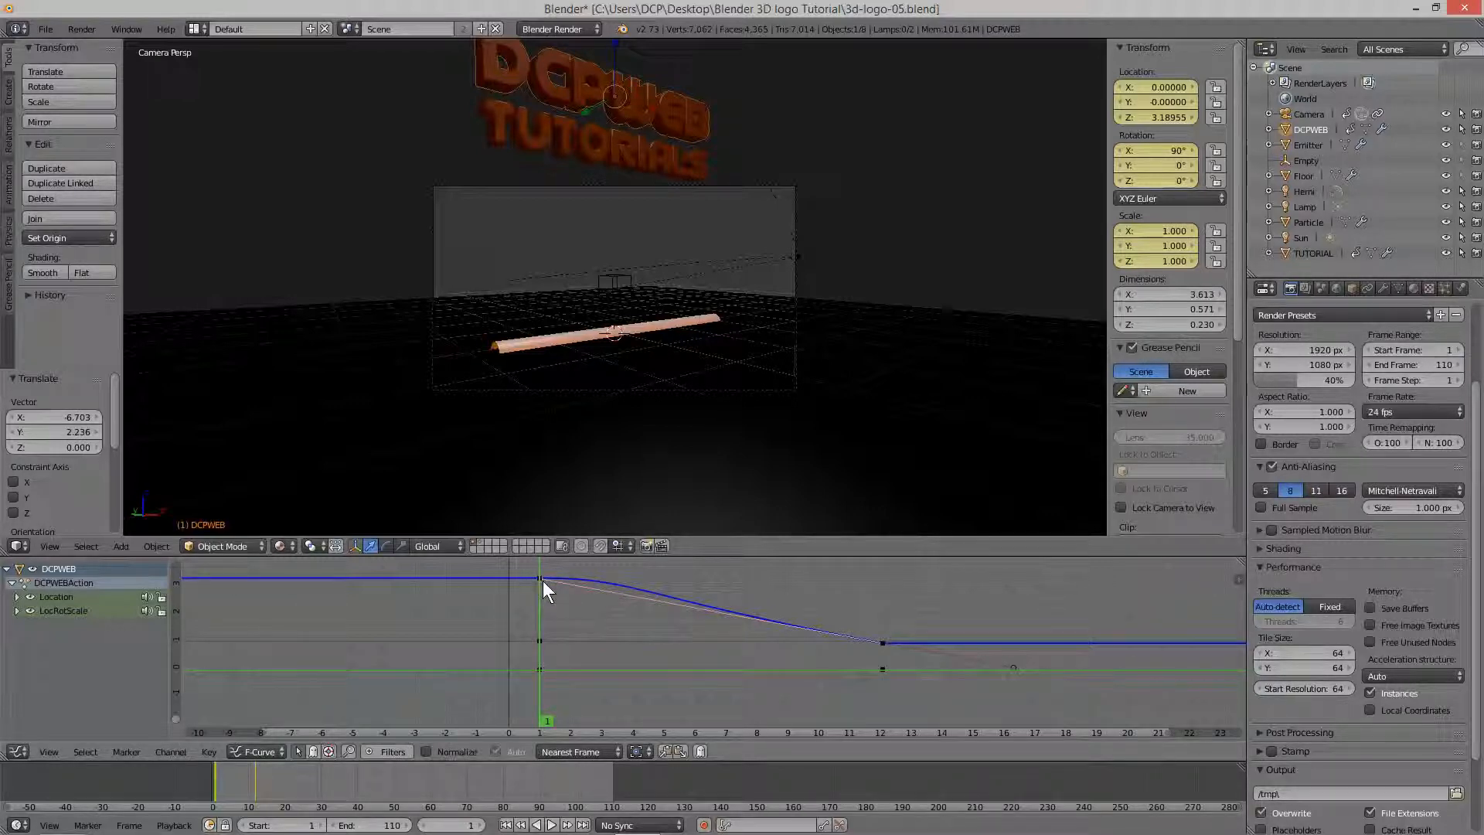
Move the left handle of TUTORIAL's frame 12 Z-location keyframe up to its frame 1 keyframe.
right_click(564, 136)
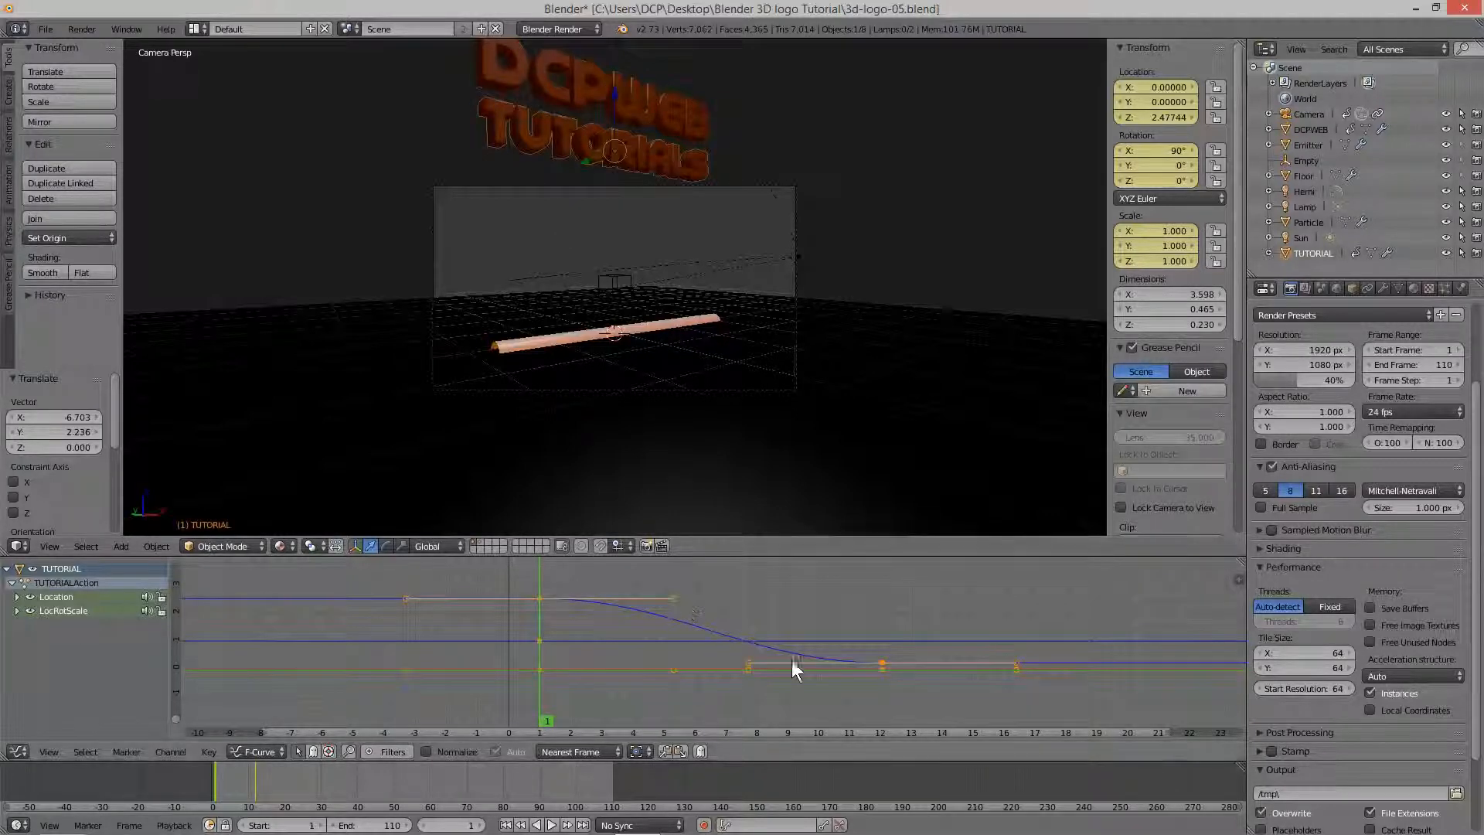
right_click(748, 662)
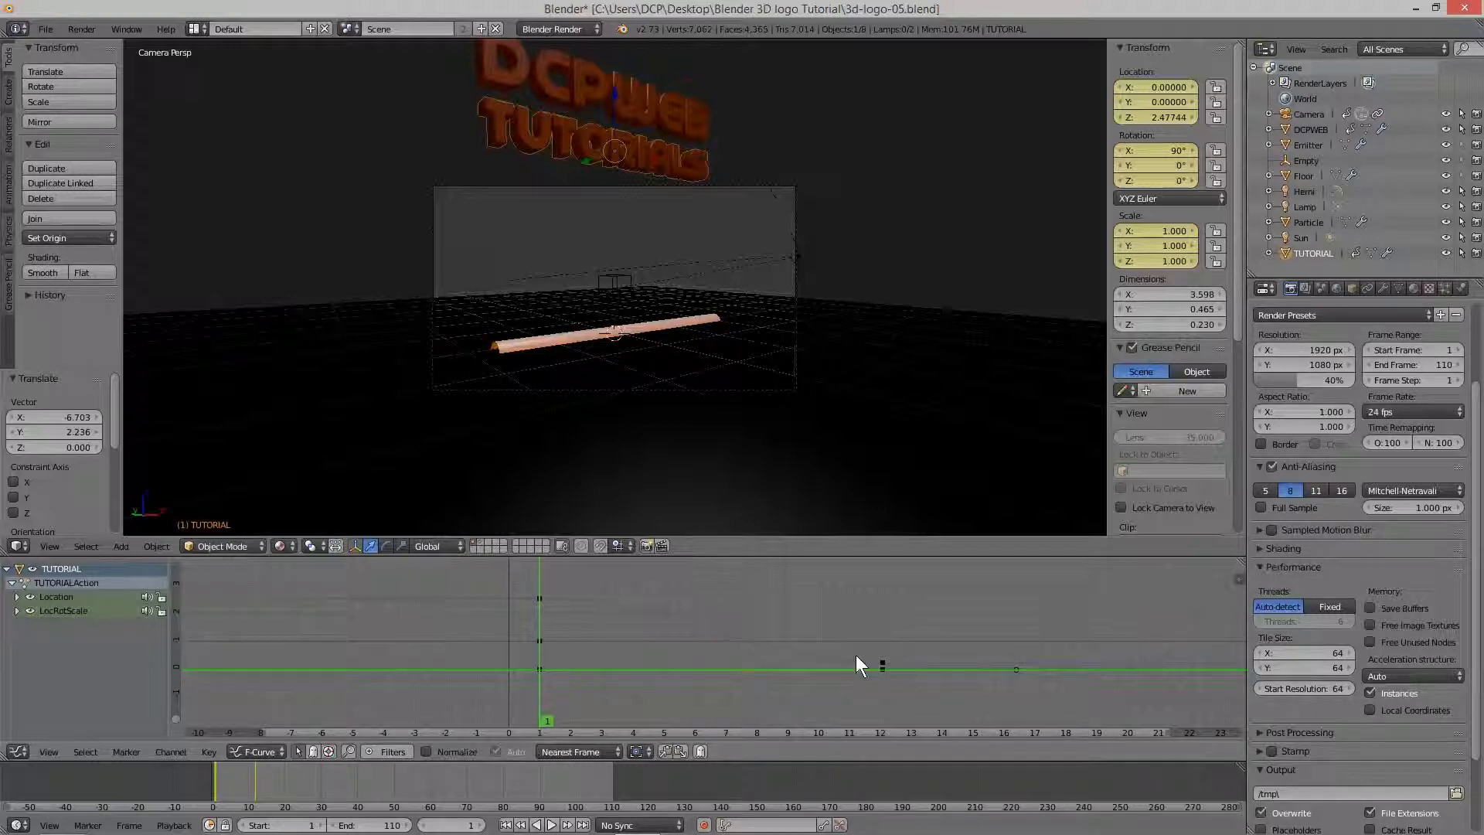
right_click(882, 662)
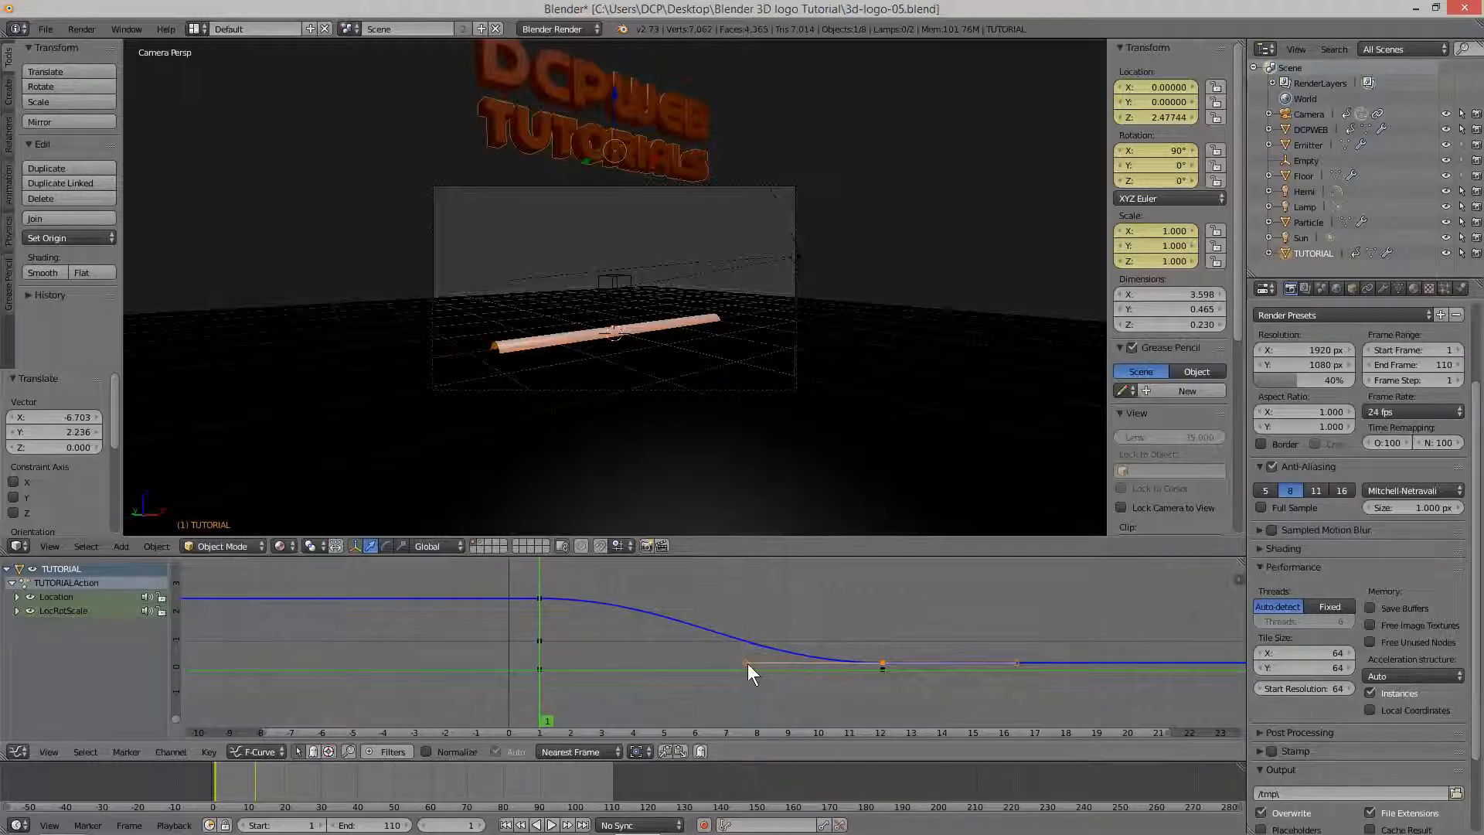
right_click_drag(748, 663, 538, 600)
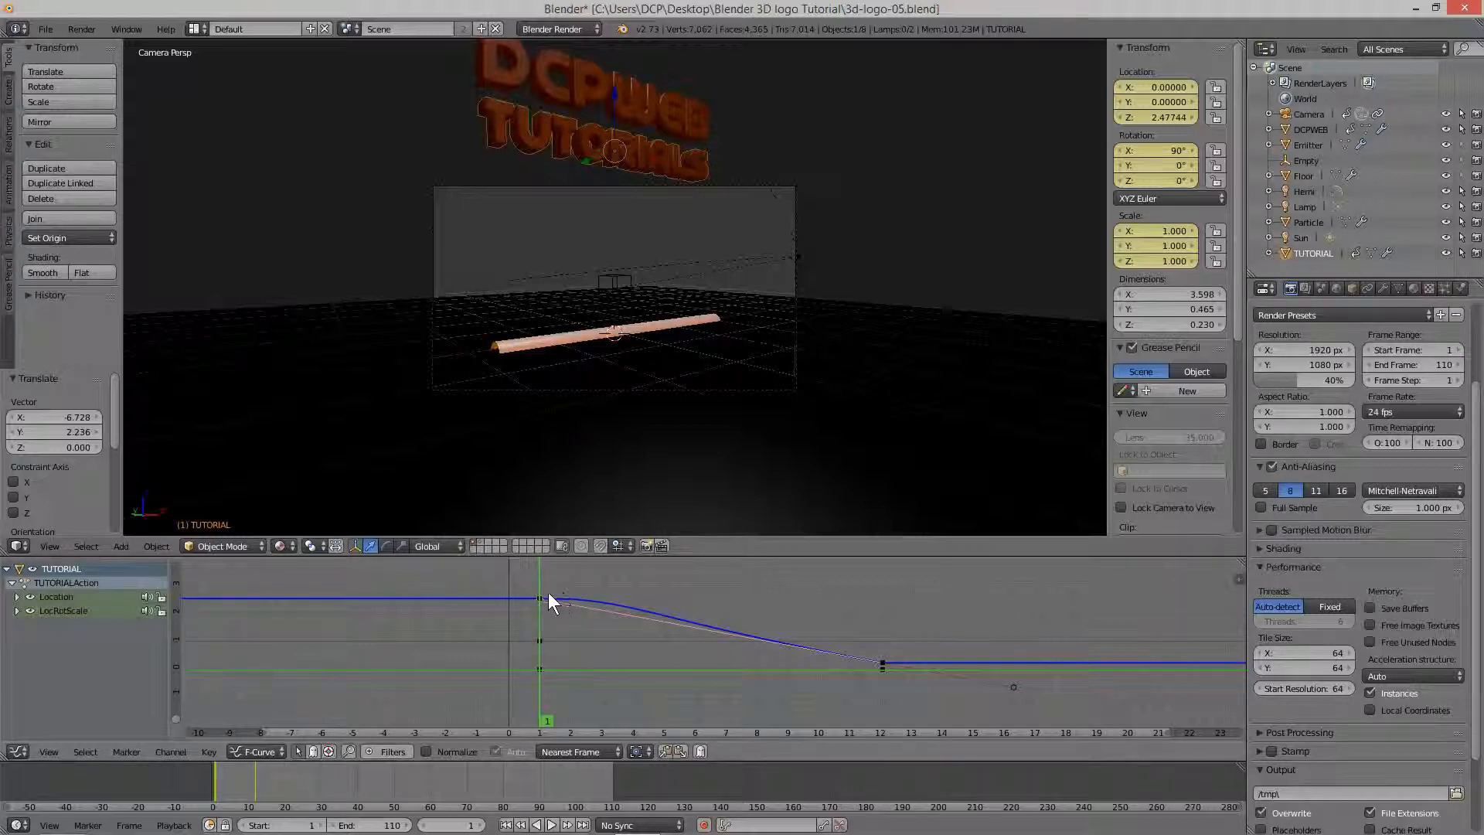
right_click_drag(577, 598, 601, 602)
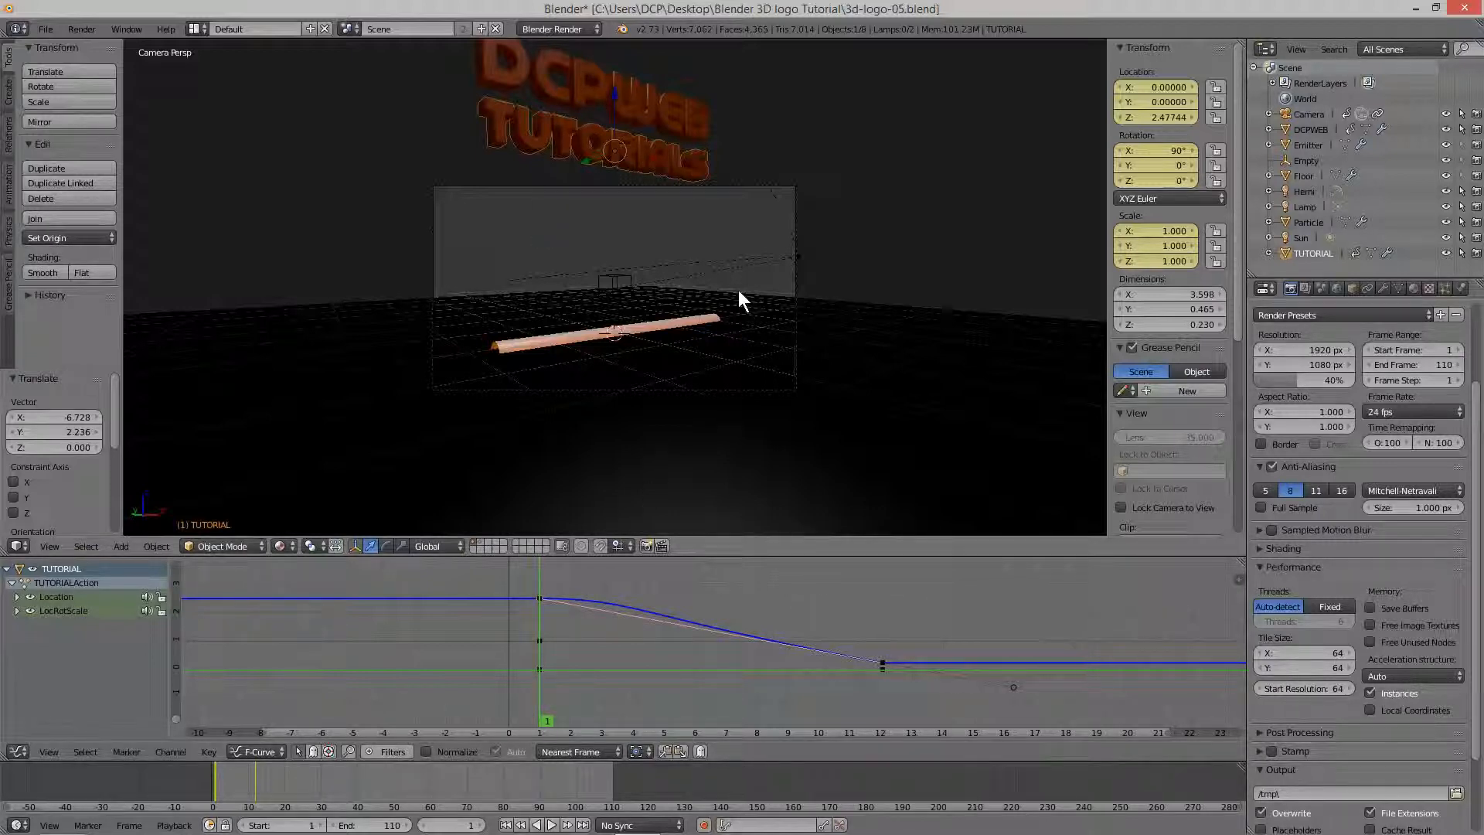
Play the animation to check the reshaped text drop, and return to frame 1.
left_click(551, 826)
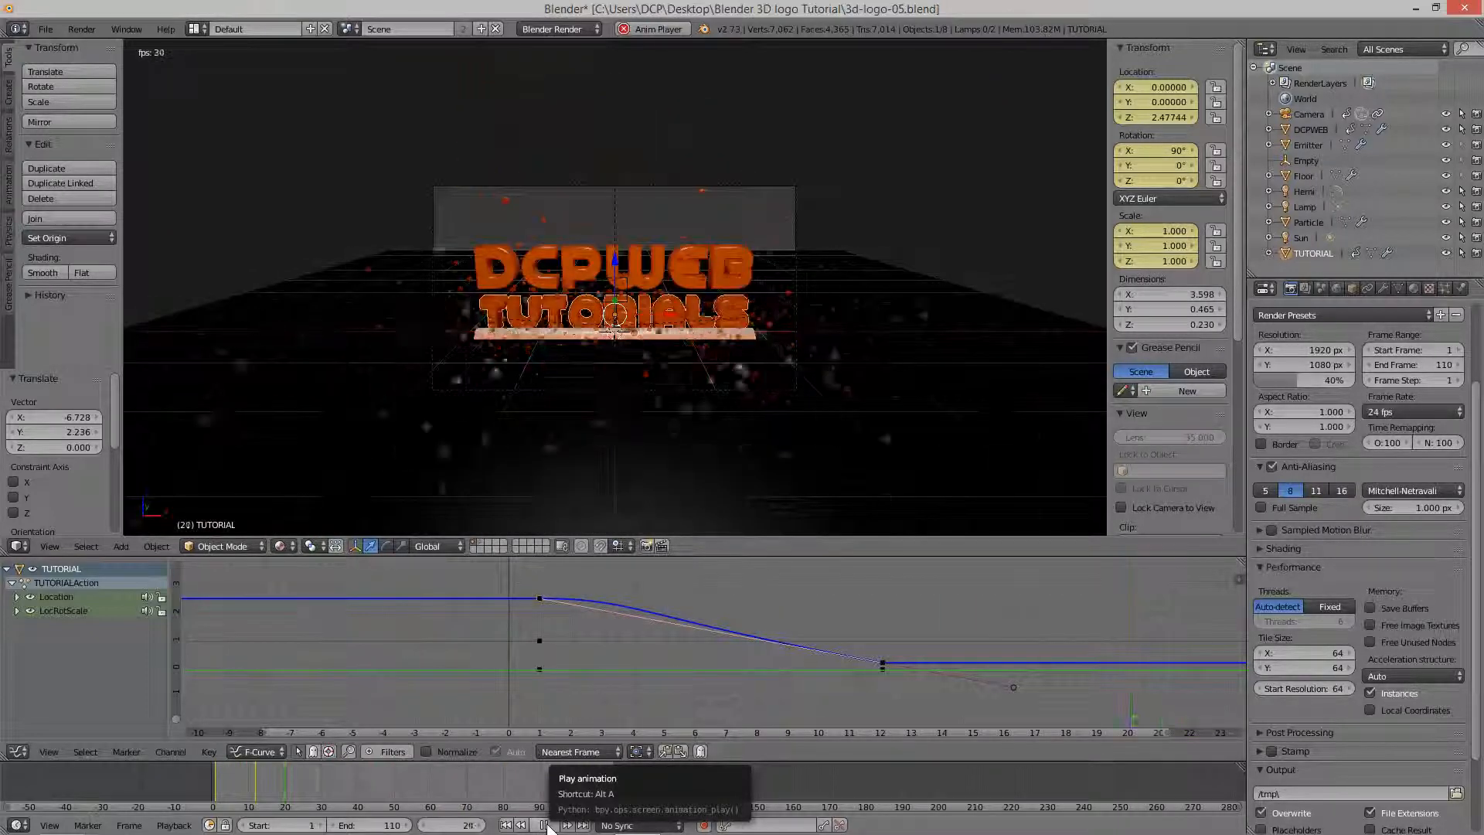
left_click(545, 825)
left_click(506, 825)
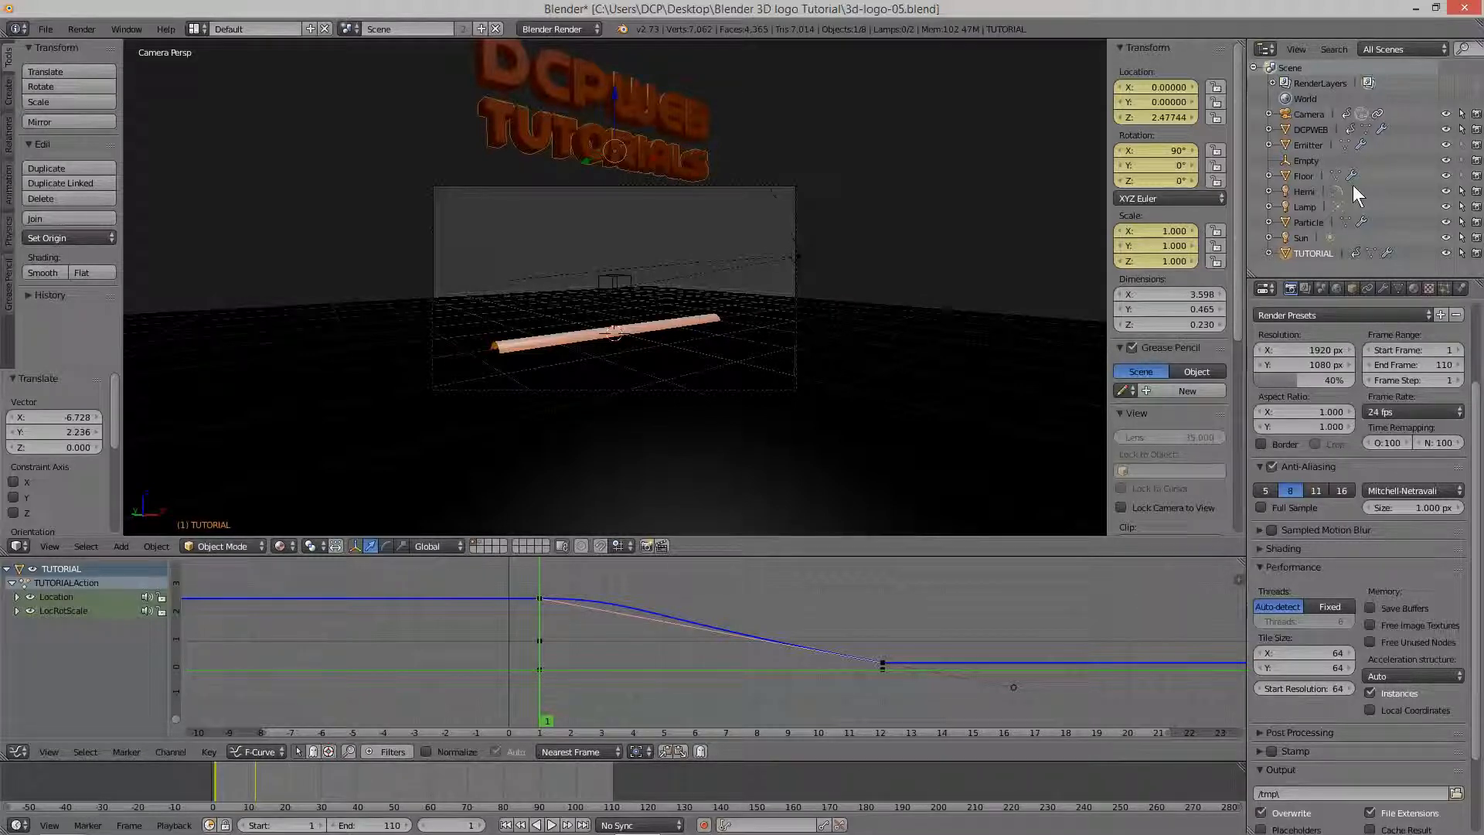
Set the Emitter particle system's emission start and end to frame 12.
left_click(1309, 143)
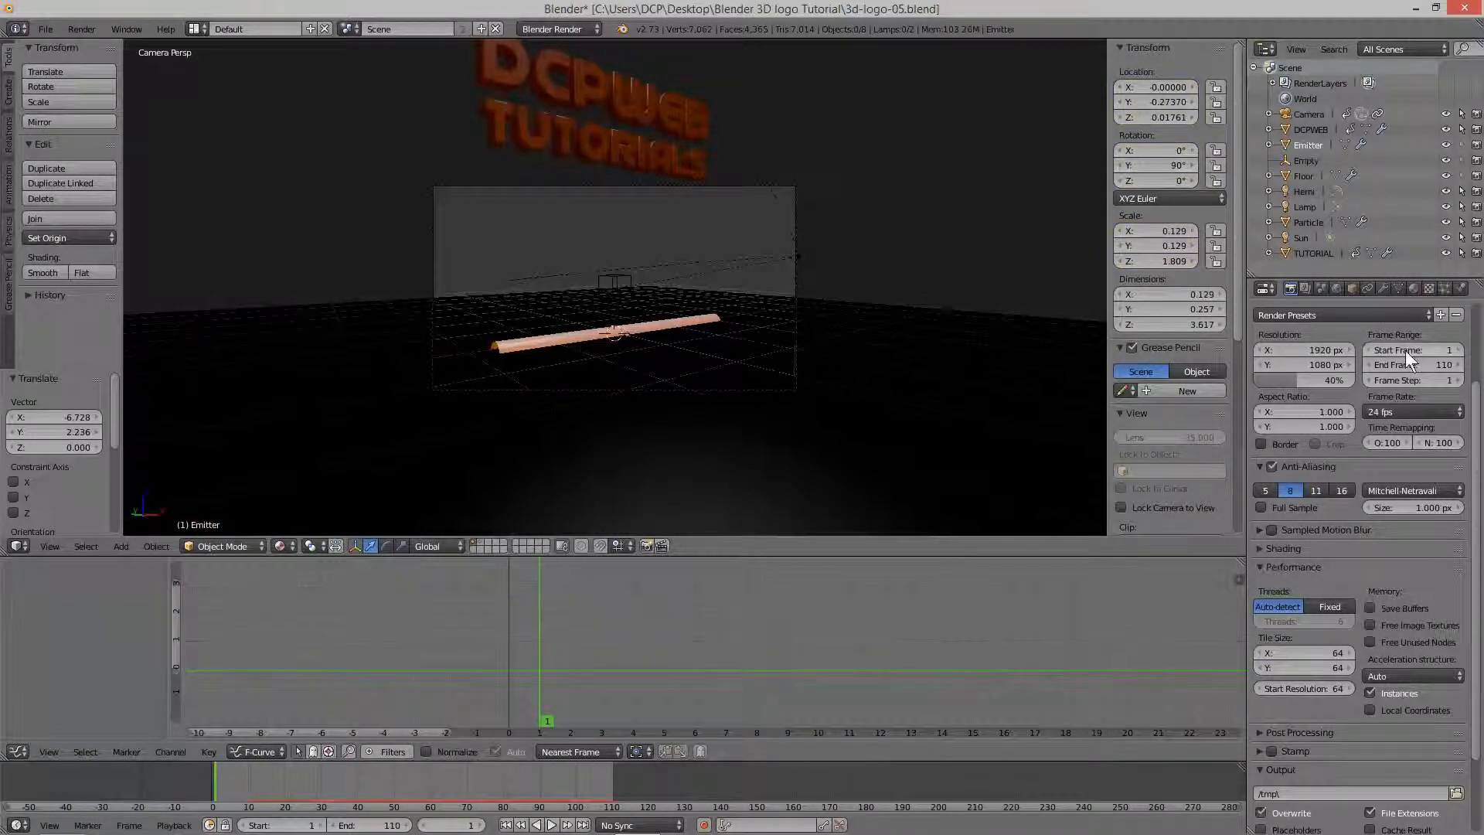
left_click(1443, 288)
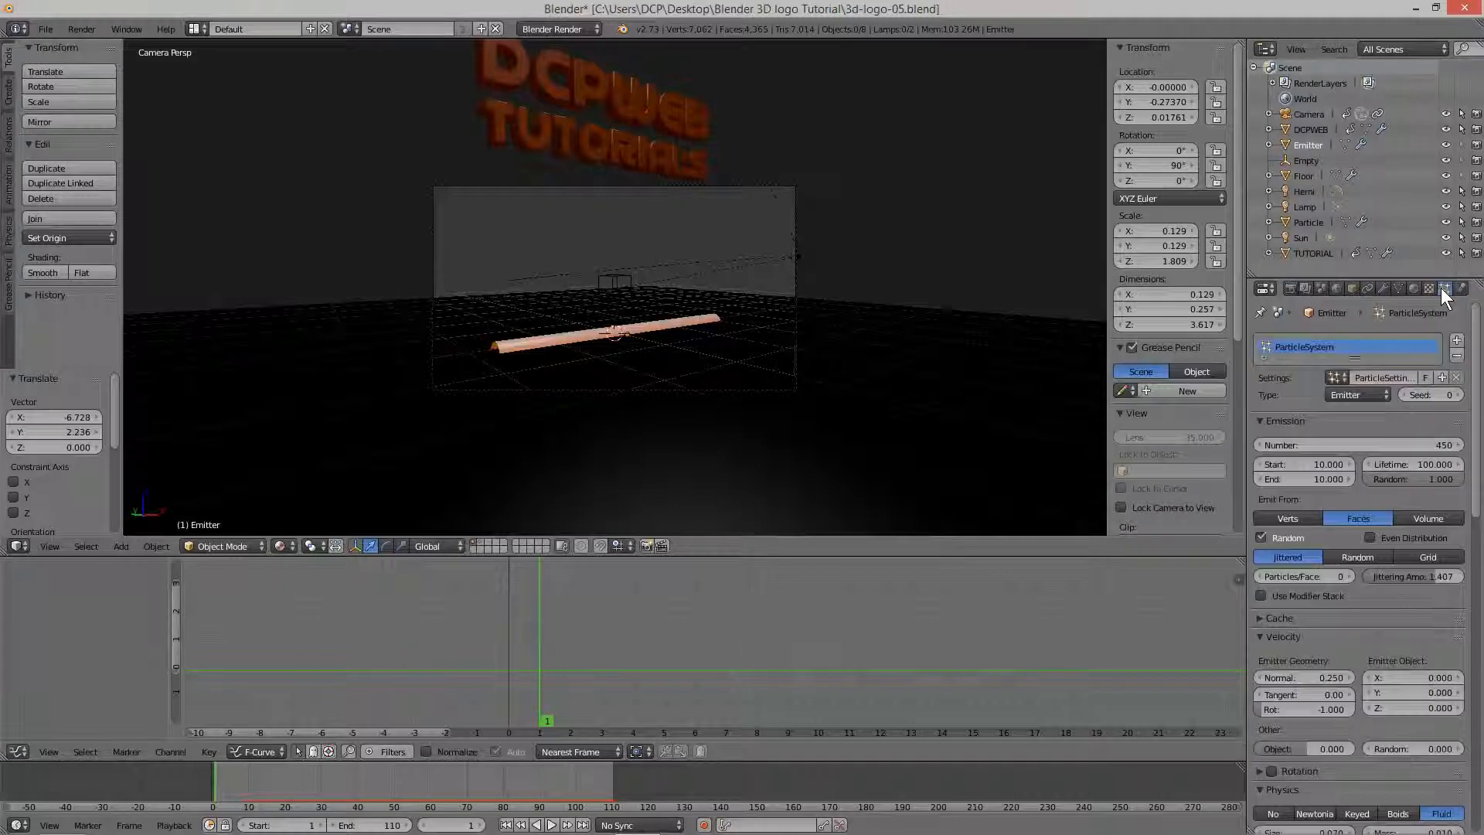
left_click(1315, 479)
type("10.0")
key("Return")
left_click(1317, 462)
type("12")
key("Return")
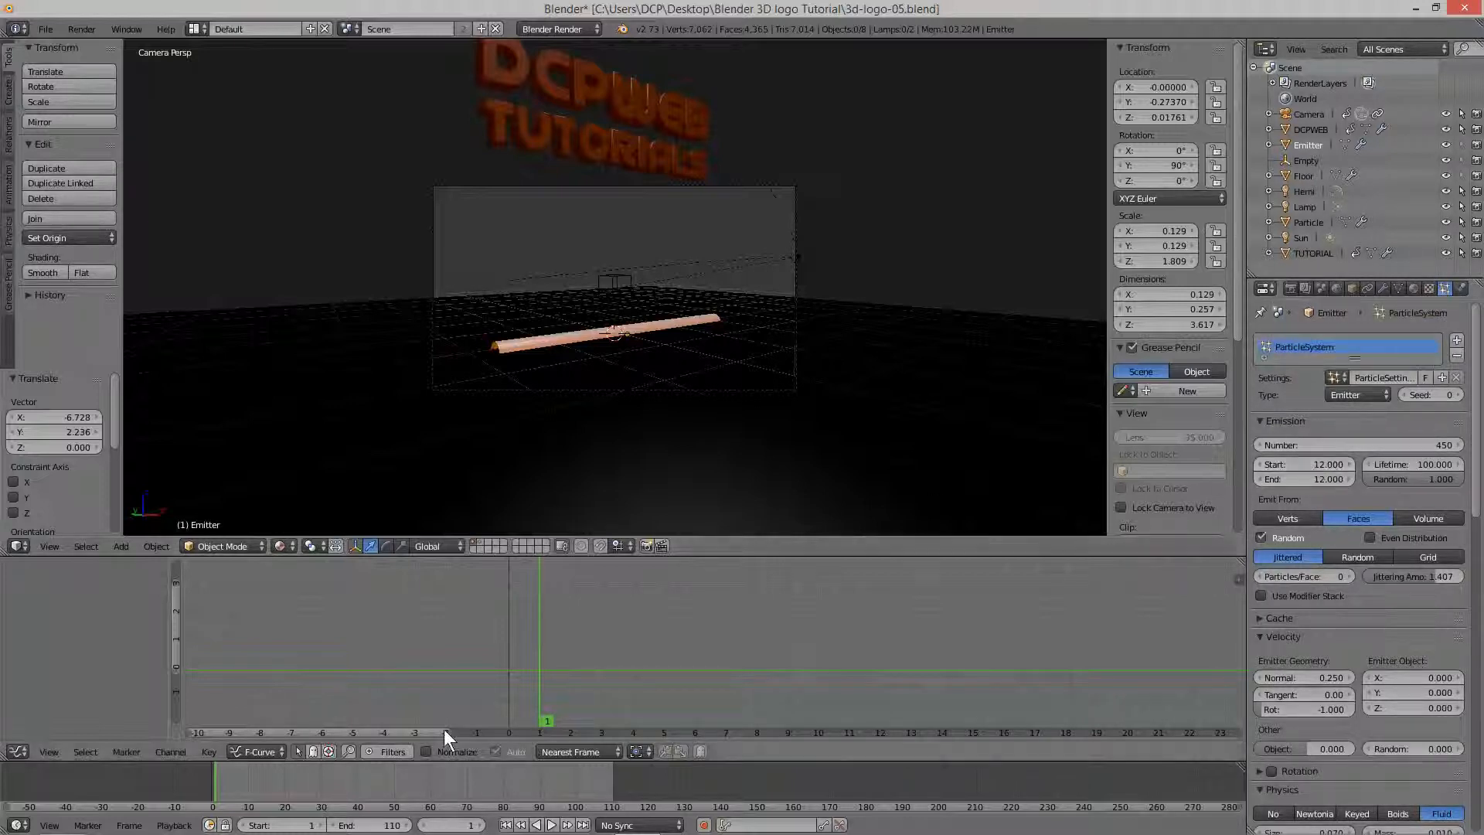
Play the animation from frame 1 to check the particle burst at the text landing, and save the file.
left_click(552, 825)
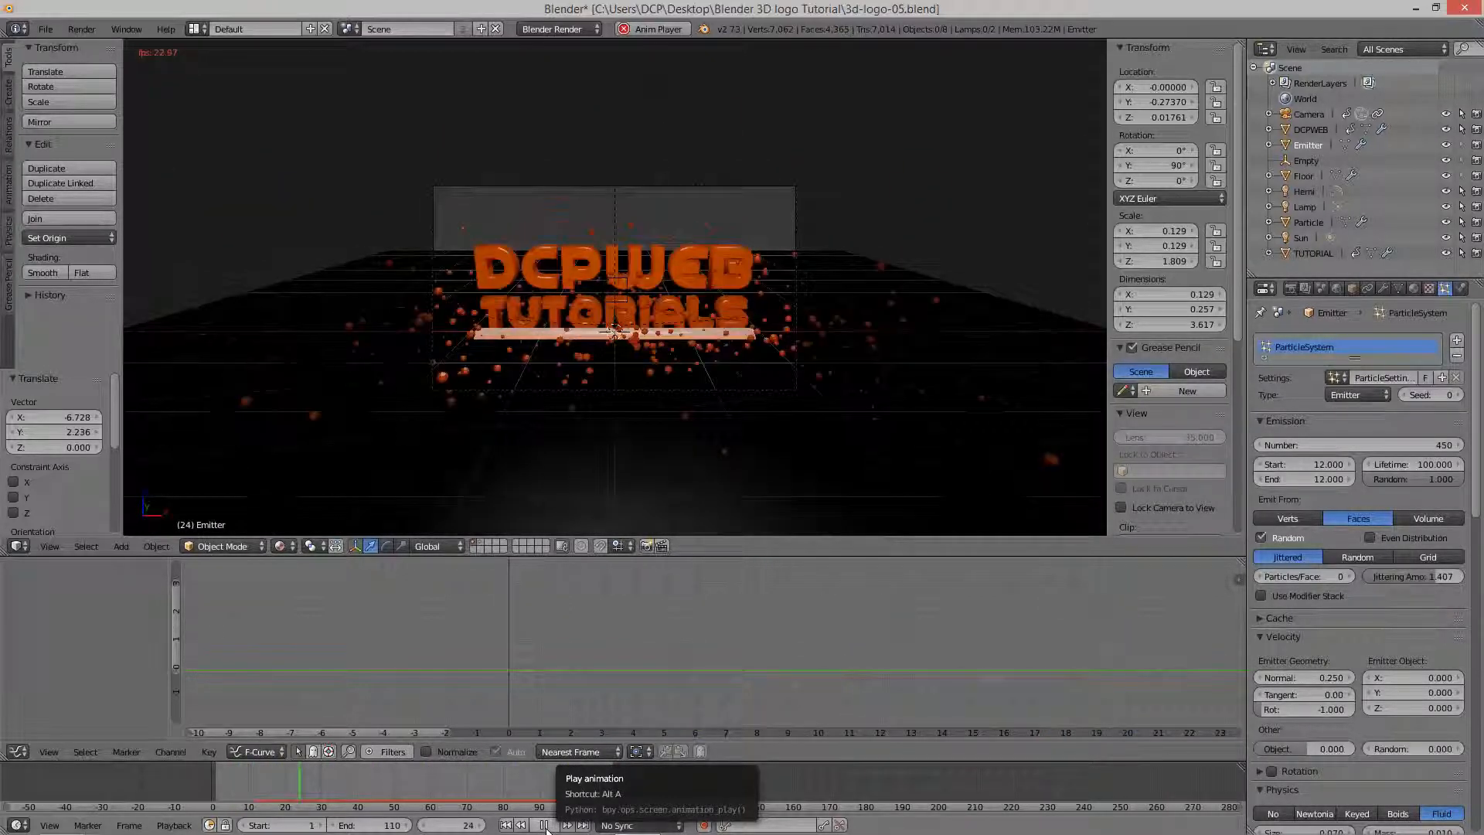
left_click(545, 826)
left_click(506, 824)
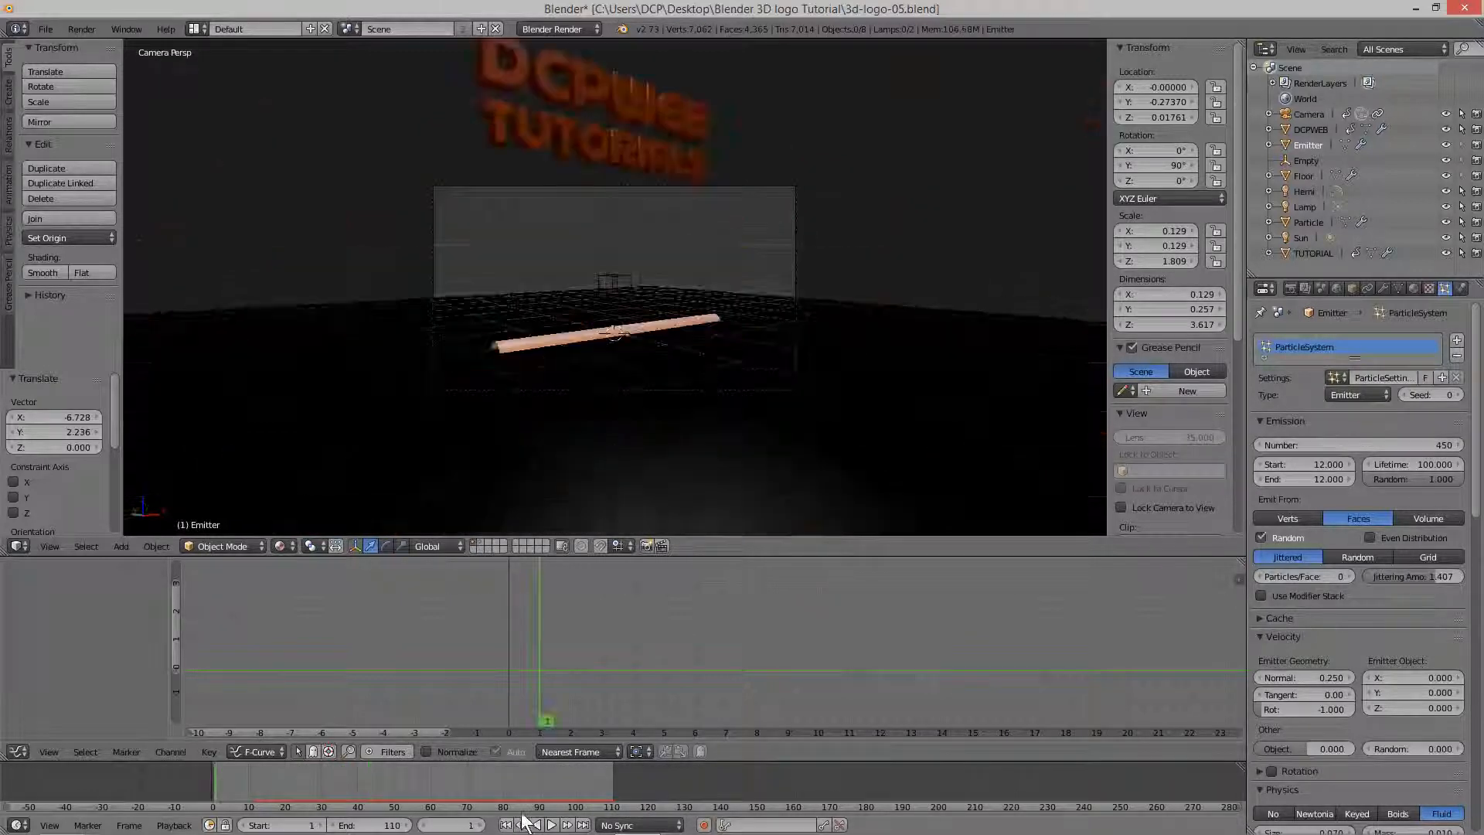
left_click(44, 31)
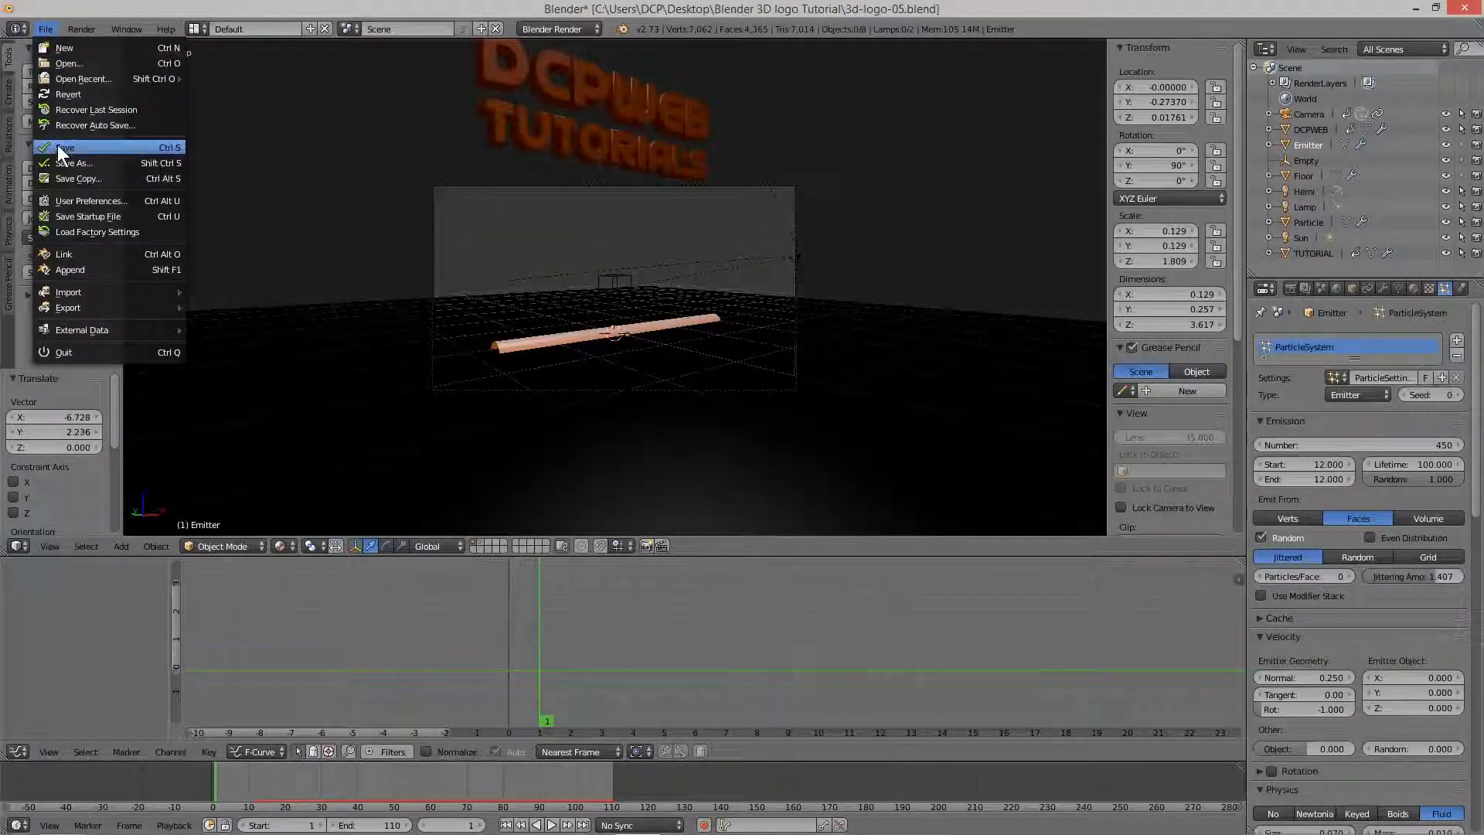
left_click(57, 147)
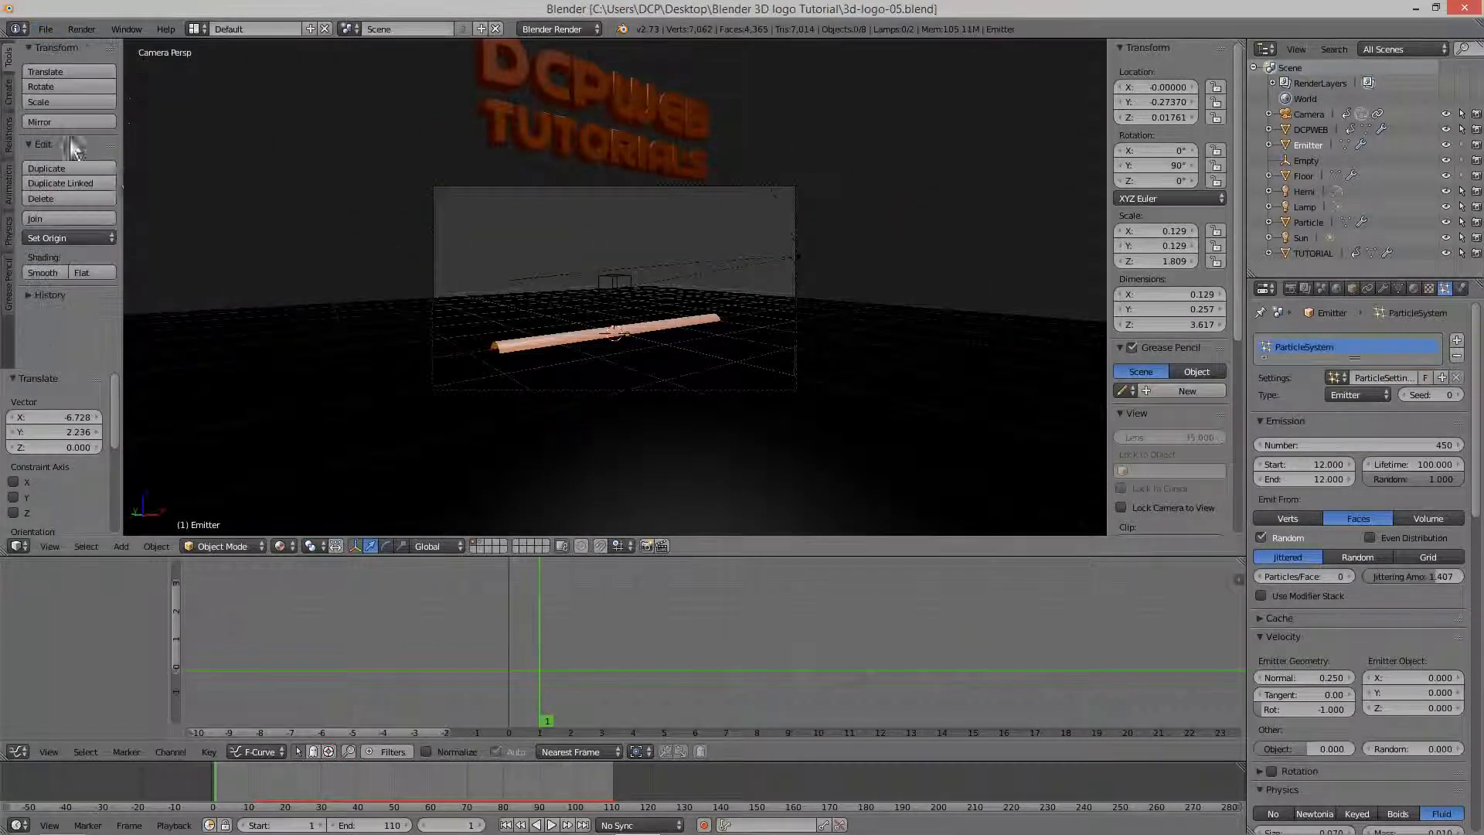
Set the render resolution percentage to 100% and the anti-aliasing samples to 16.
left_click(1290, 289)
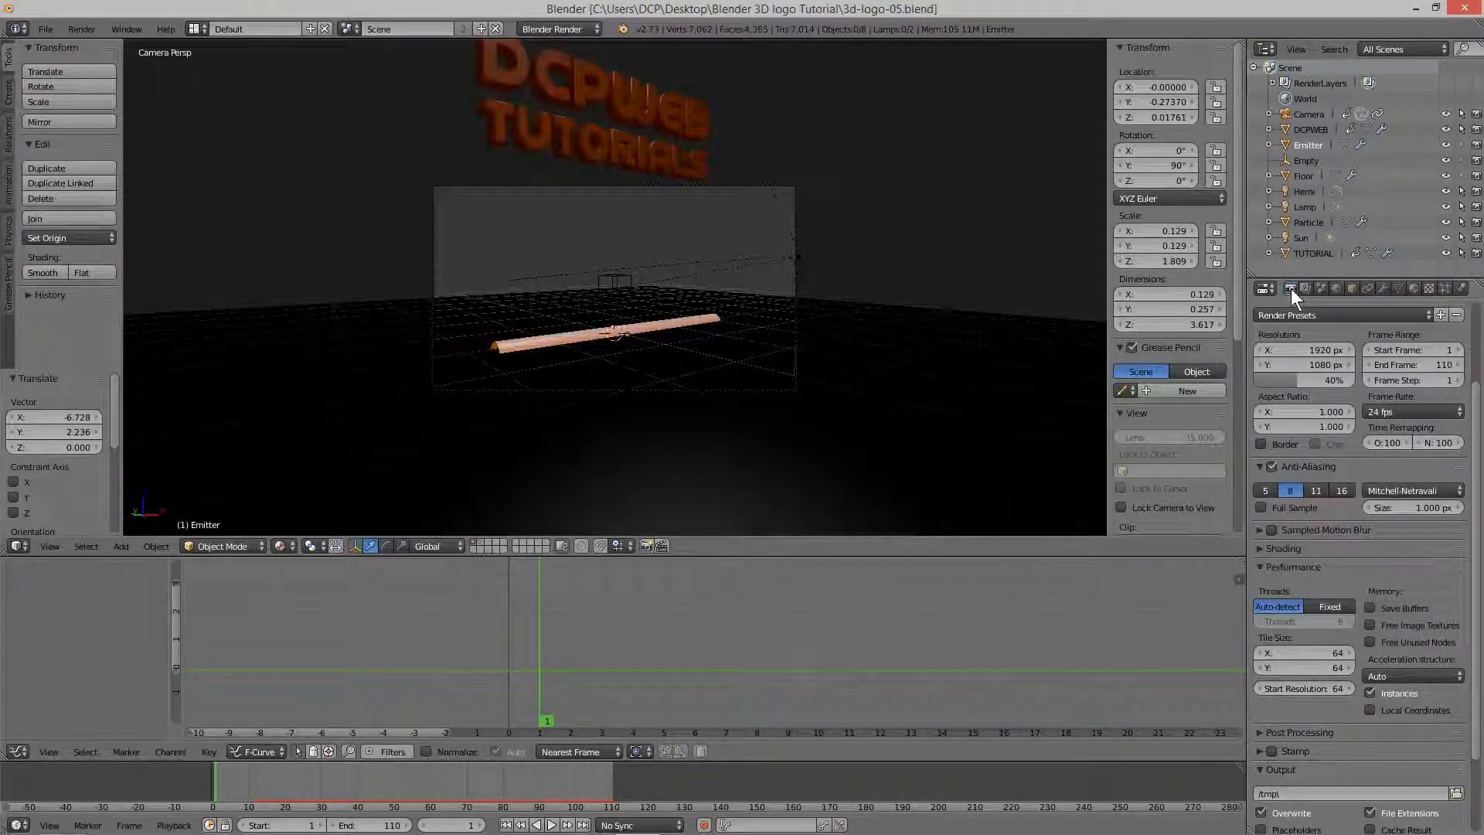
left_click_drag(1297, 374, 1337, 379)
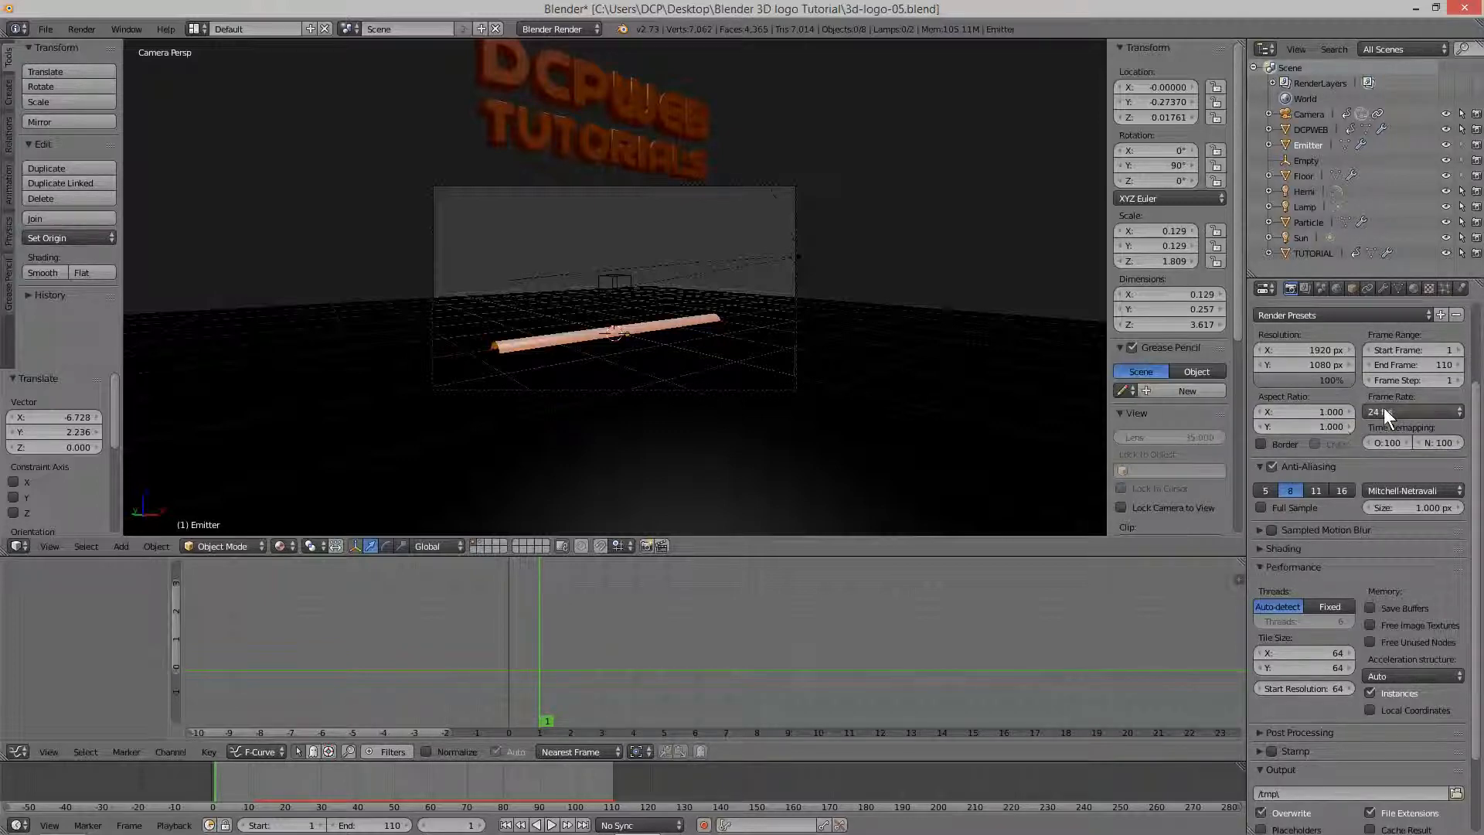
left_click(1384, 413)
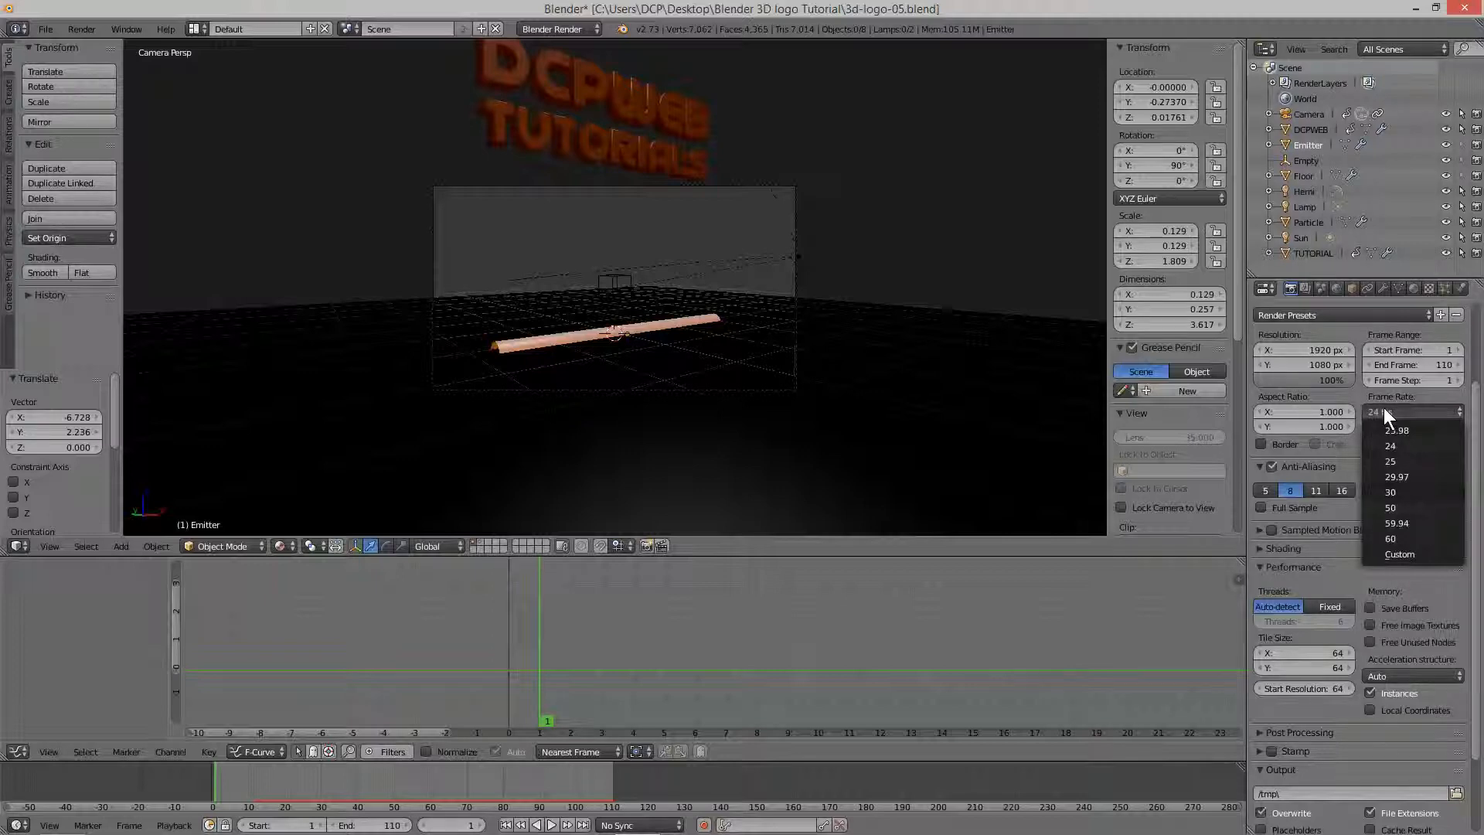
left_click(1384, 407)
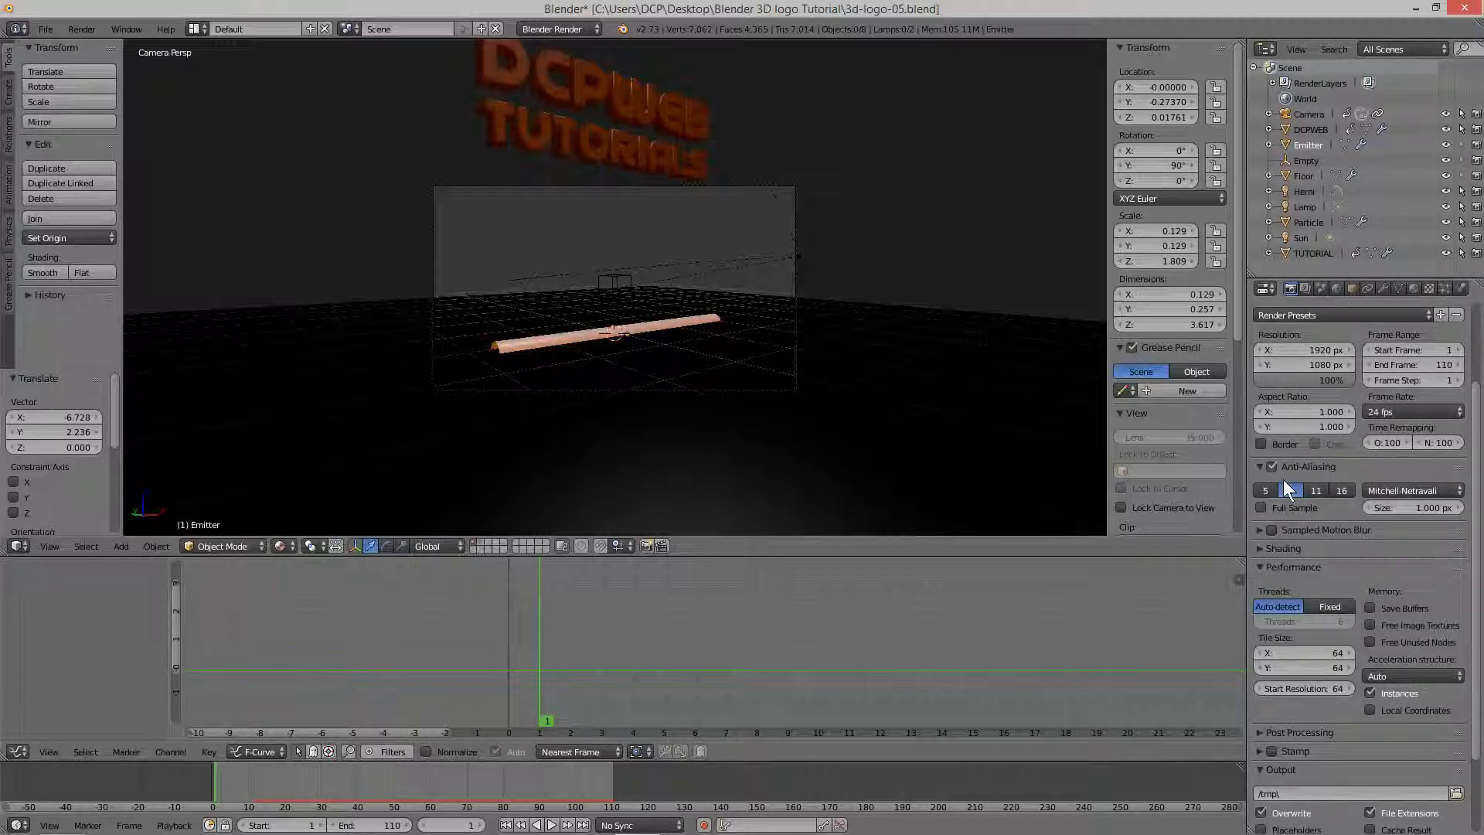
left_click(1343, 490)
Browse for the render output path and create a new folder inside the Desktop's Blender 3D logo Tutorial folder.
scroll(1334, 534, "down", 2)
scroll(1334, 534, "down", 1)
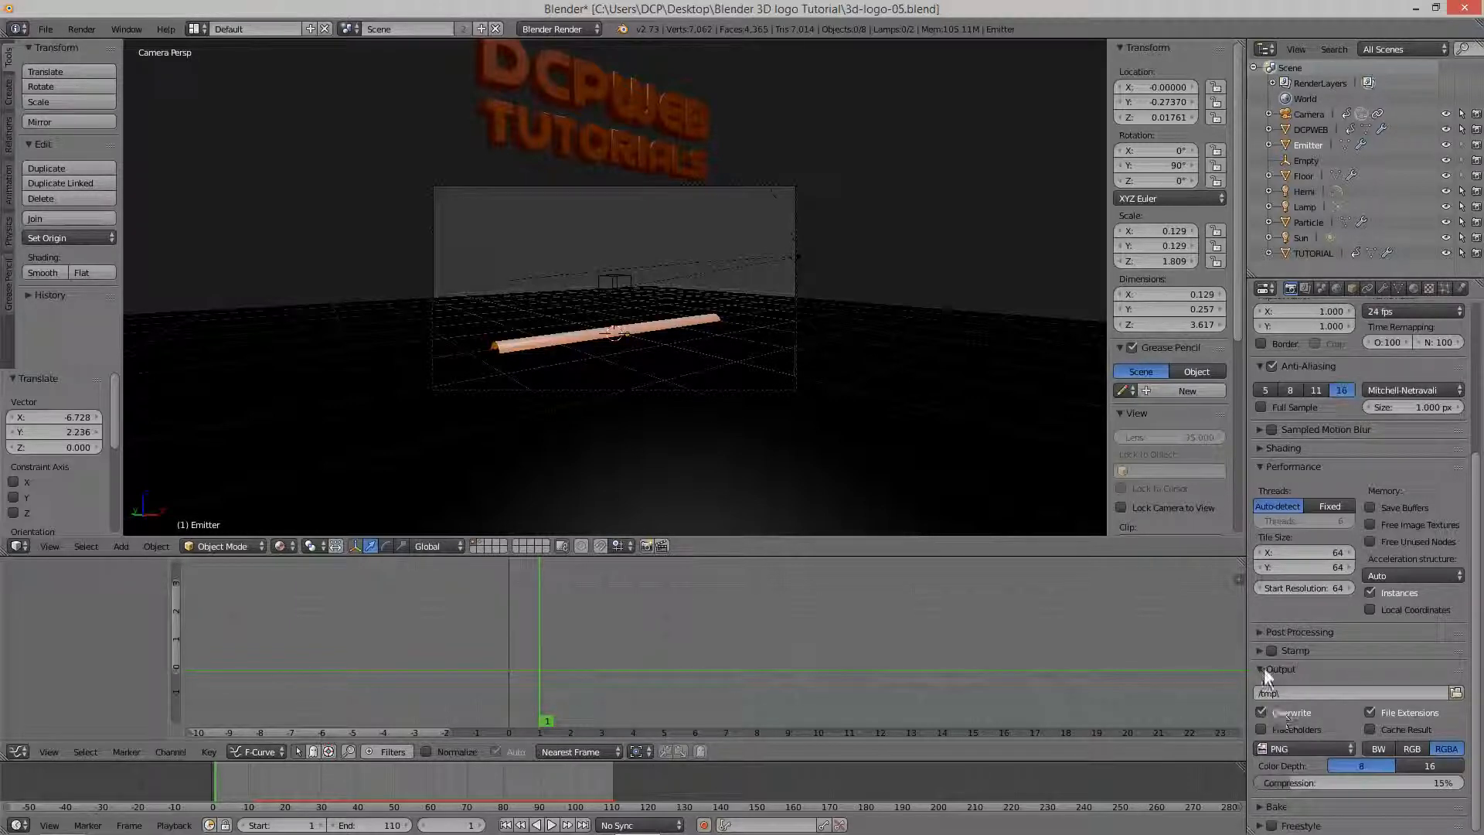
left_click(1455, 693)
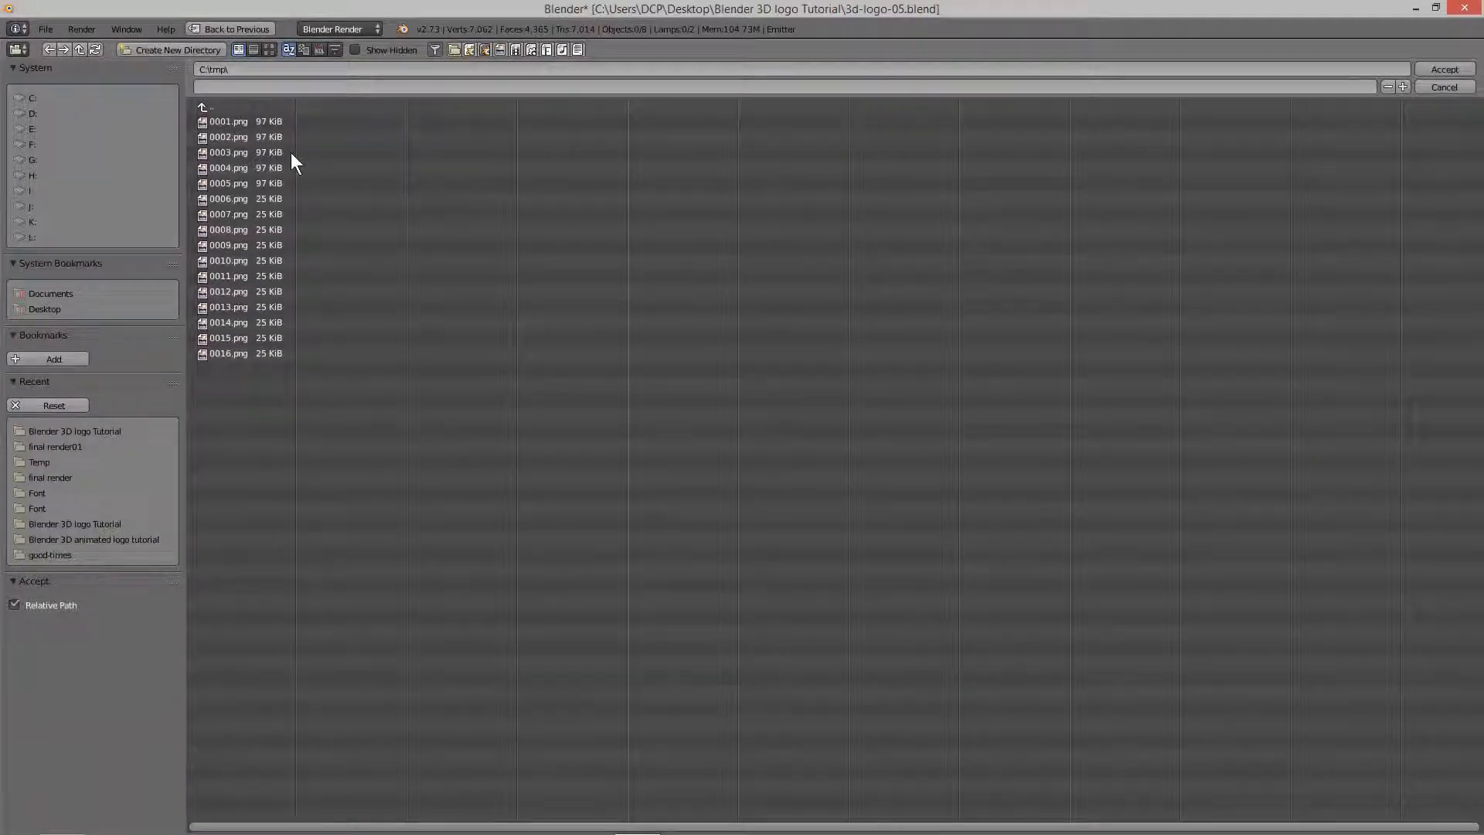
left_click(47, 310)
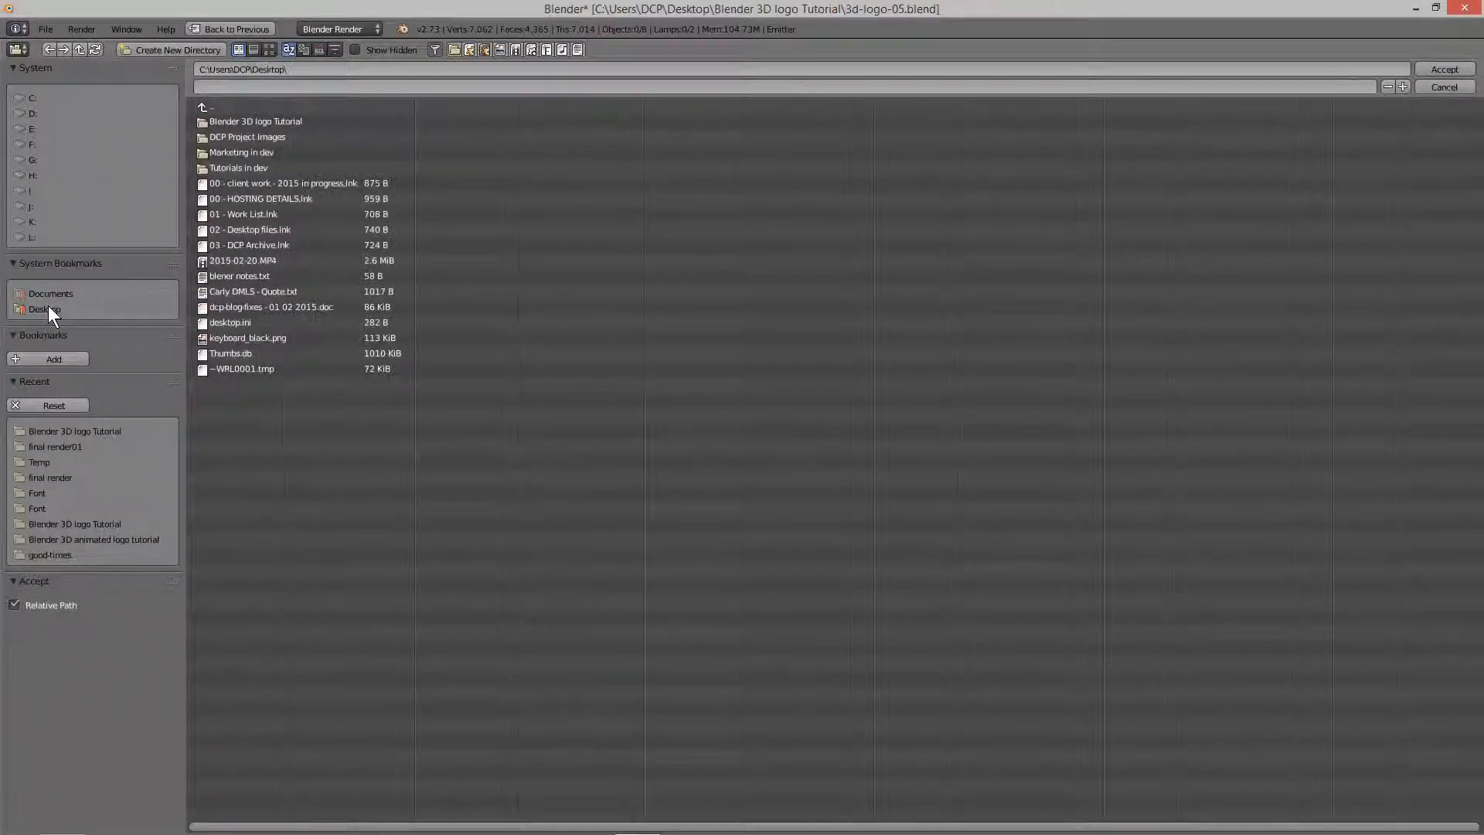
left_click(229, 135)
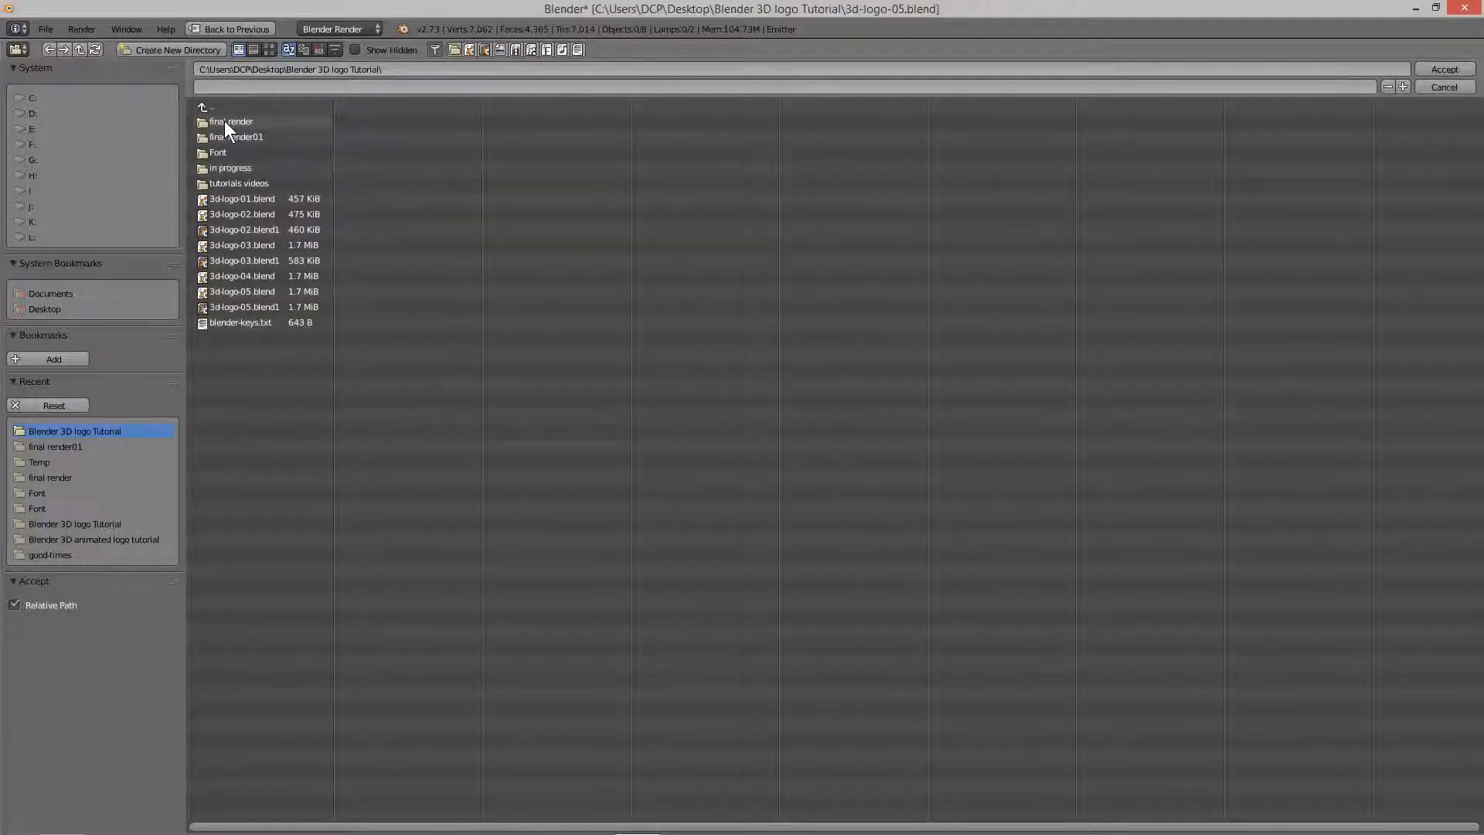
left_click(156, 48)
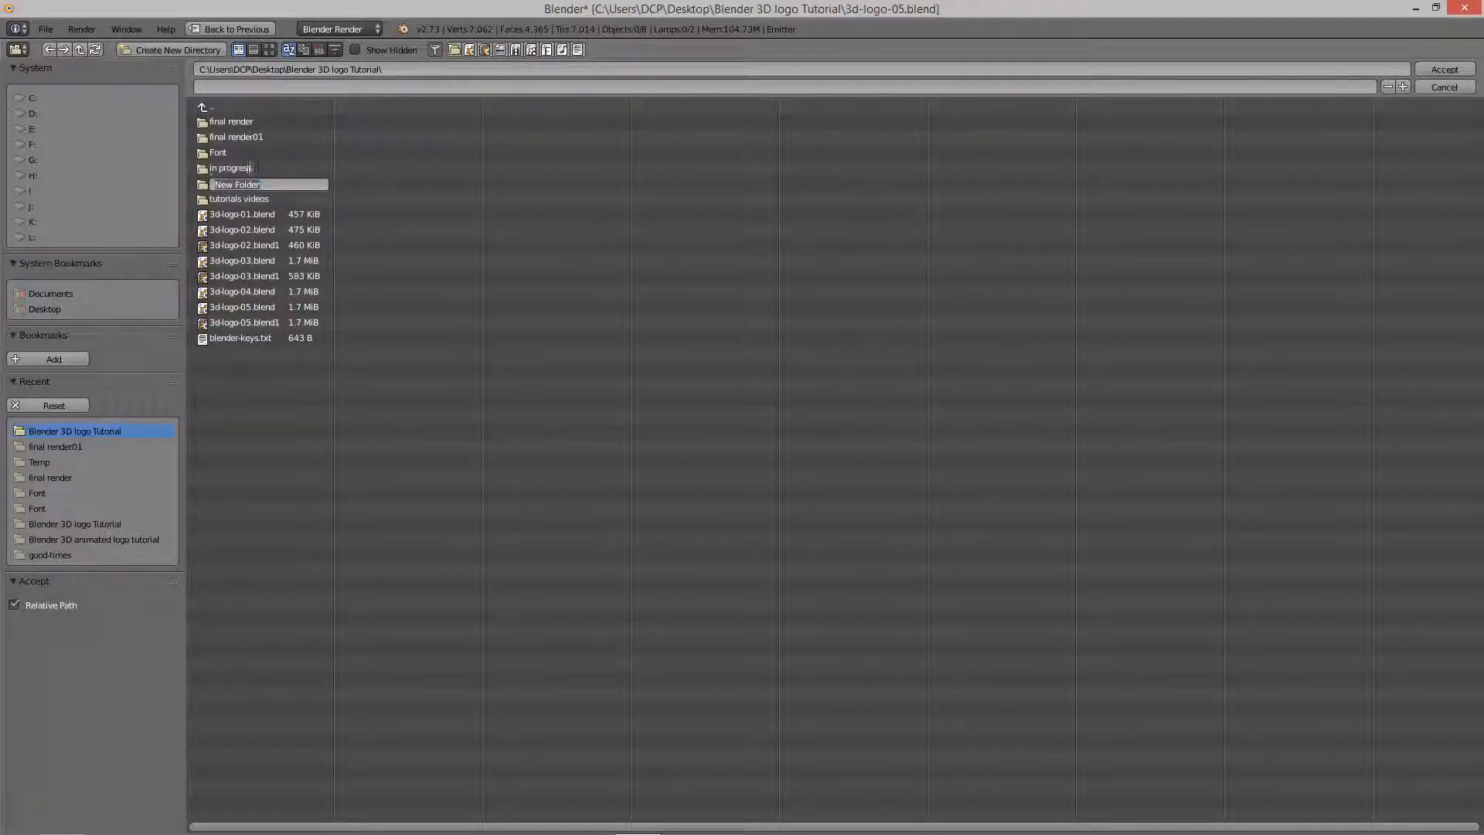
key("Return")
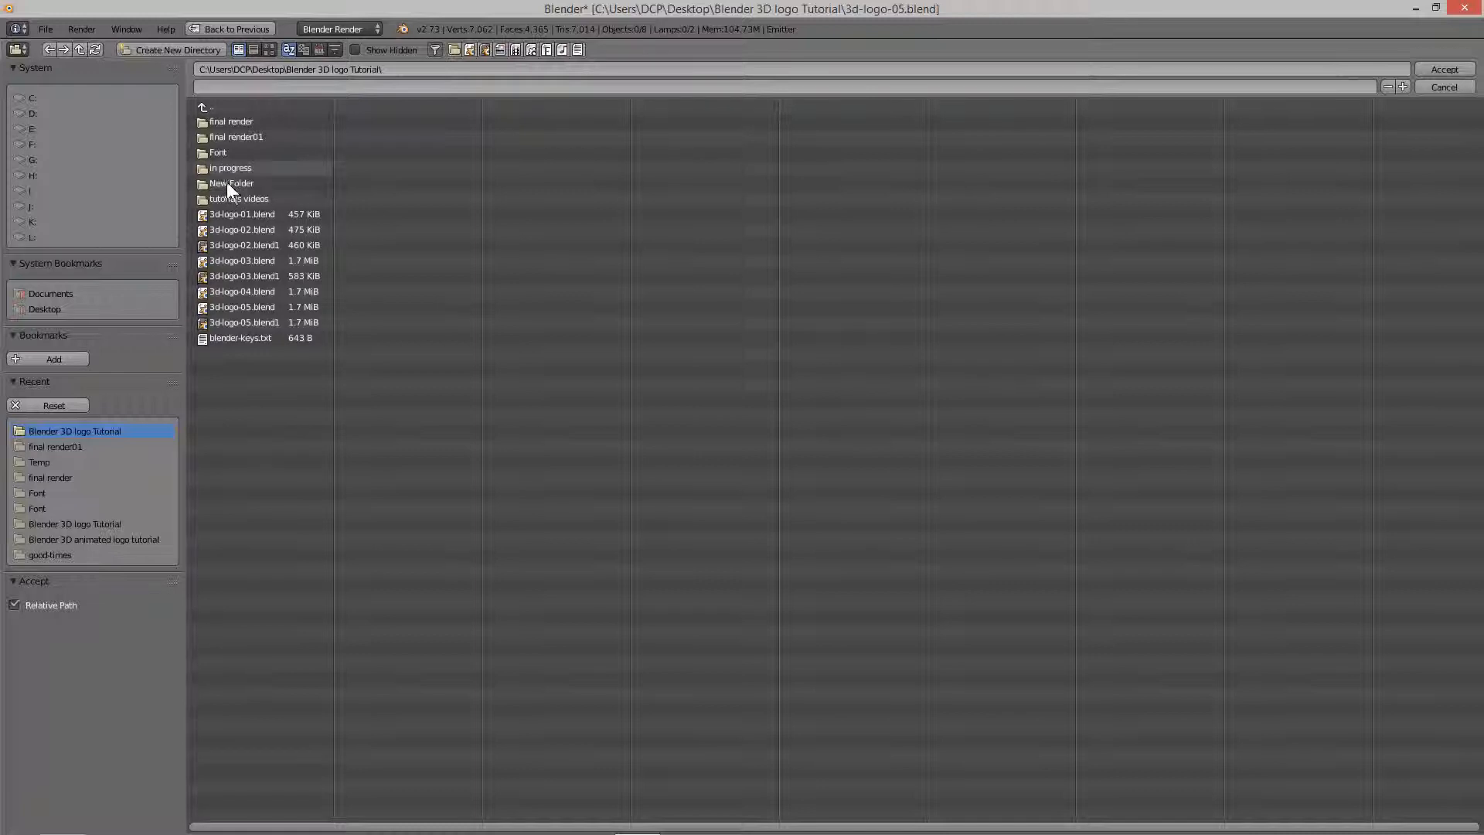
left_click(227, 183)
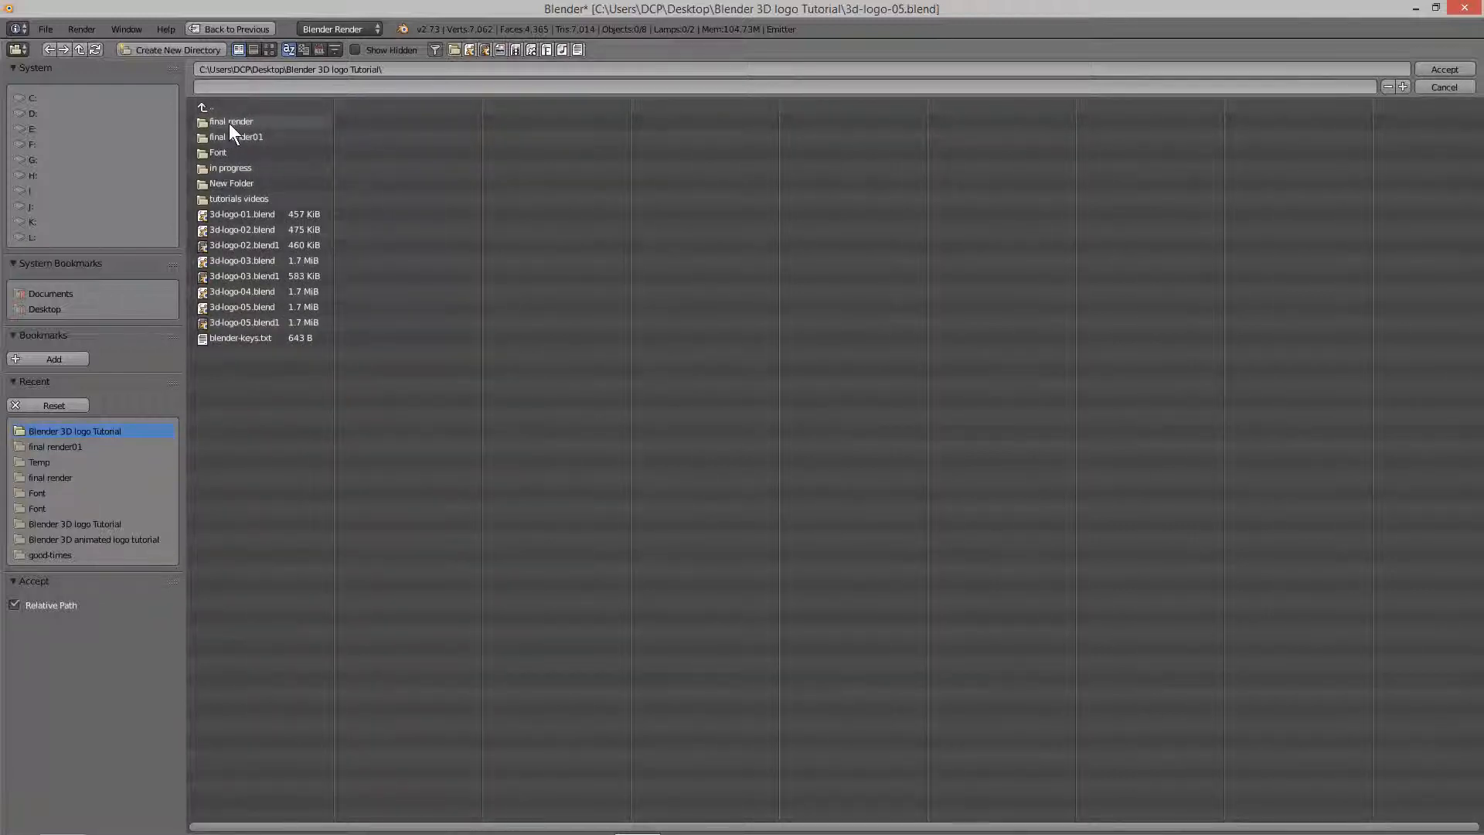
Set the render output to the final render folder with the file name logo.
left_click(228, 122)
left_click(286, 85)
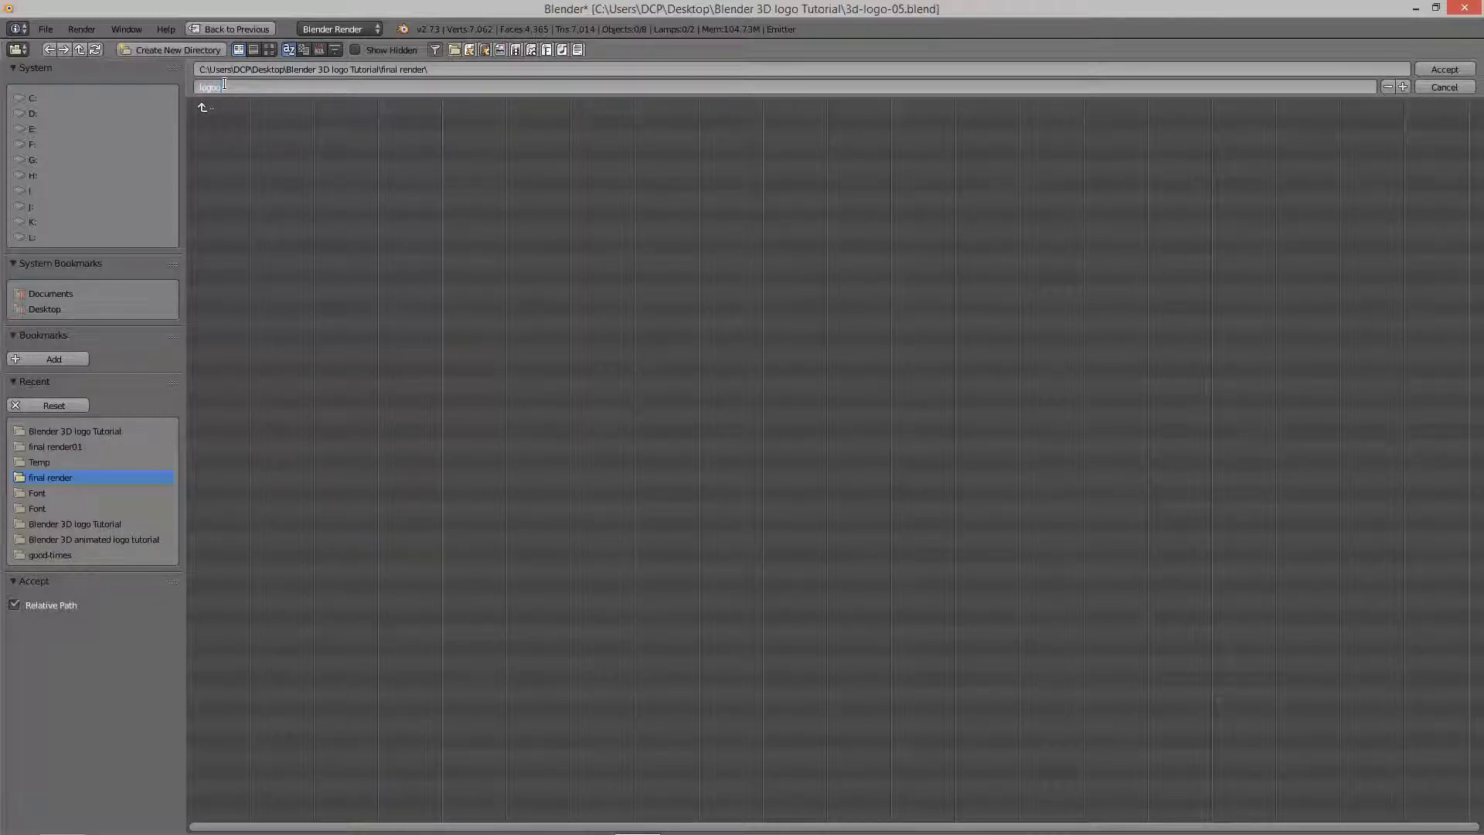
left_click(1444, 69)
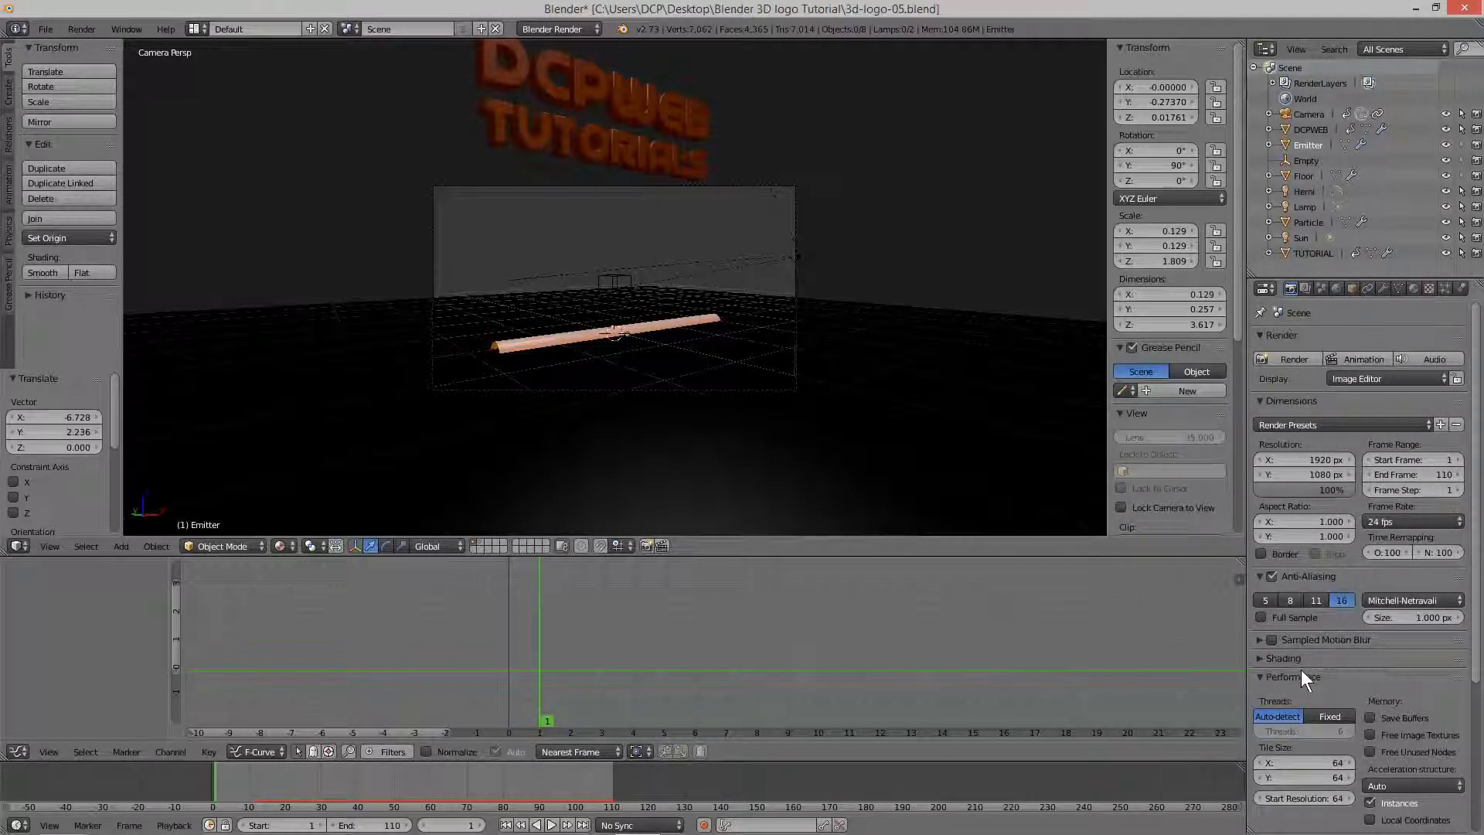
left_click(1416, 7)
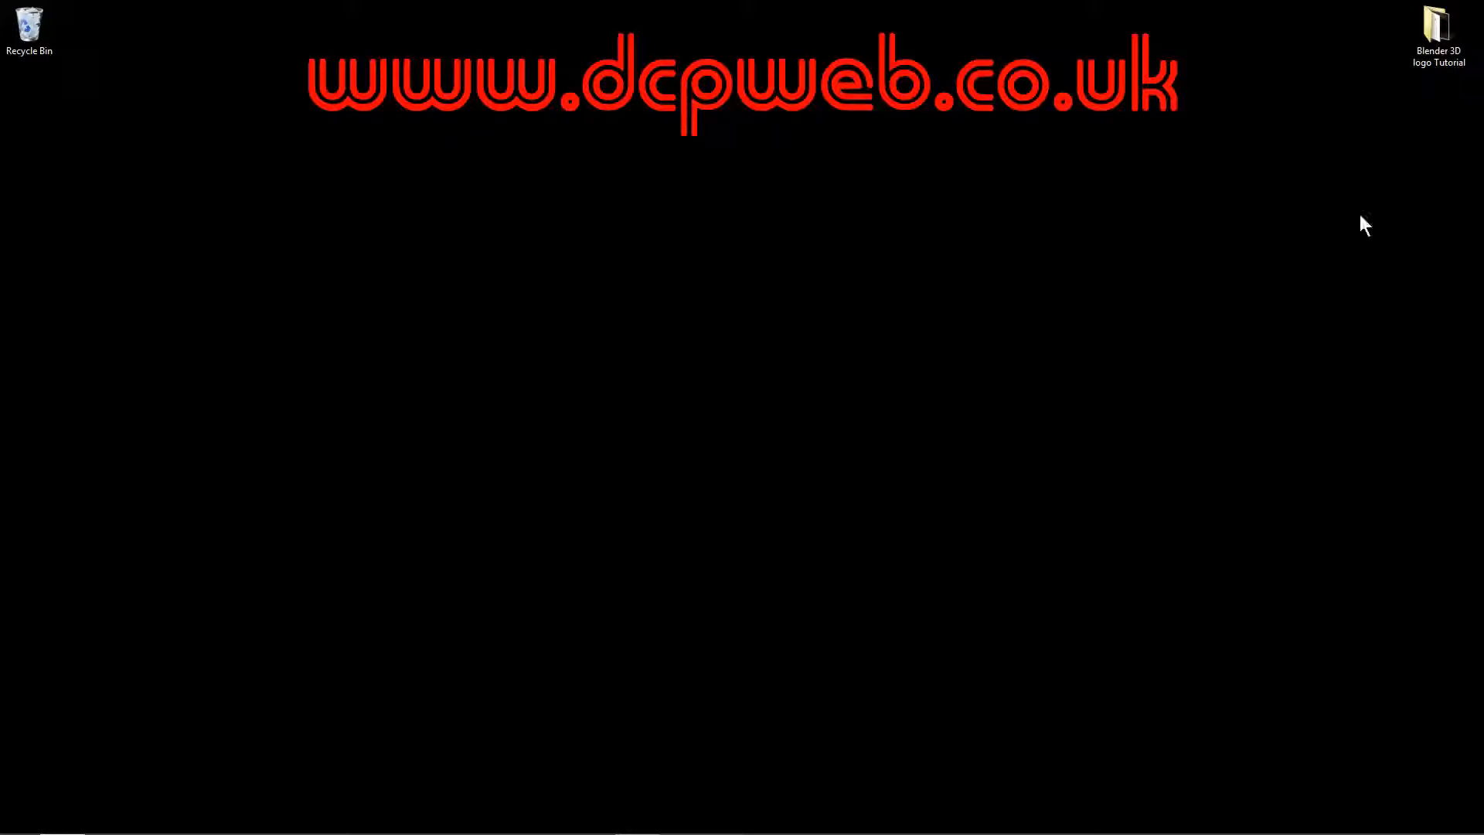
left_click(638, 819)
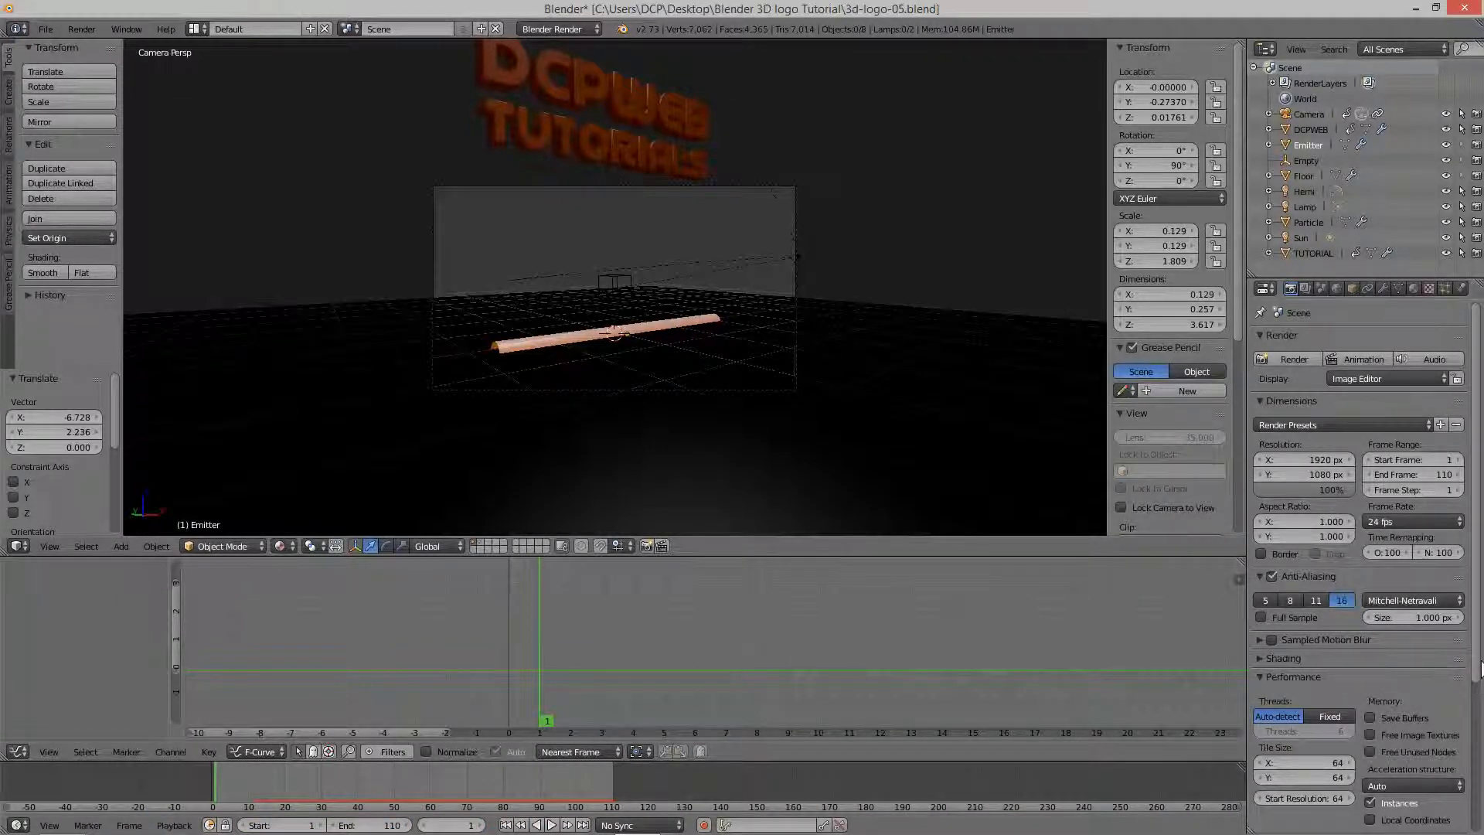
Set the output to PNG with a colour depth of 16, and save the file.
scroll(1361, 695, "down", 6)
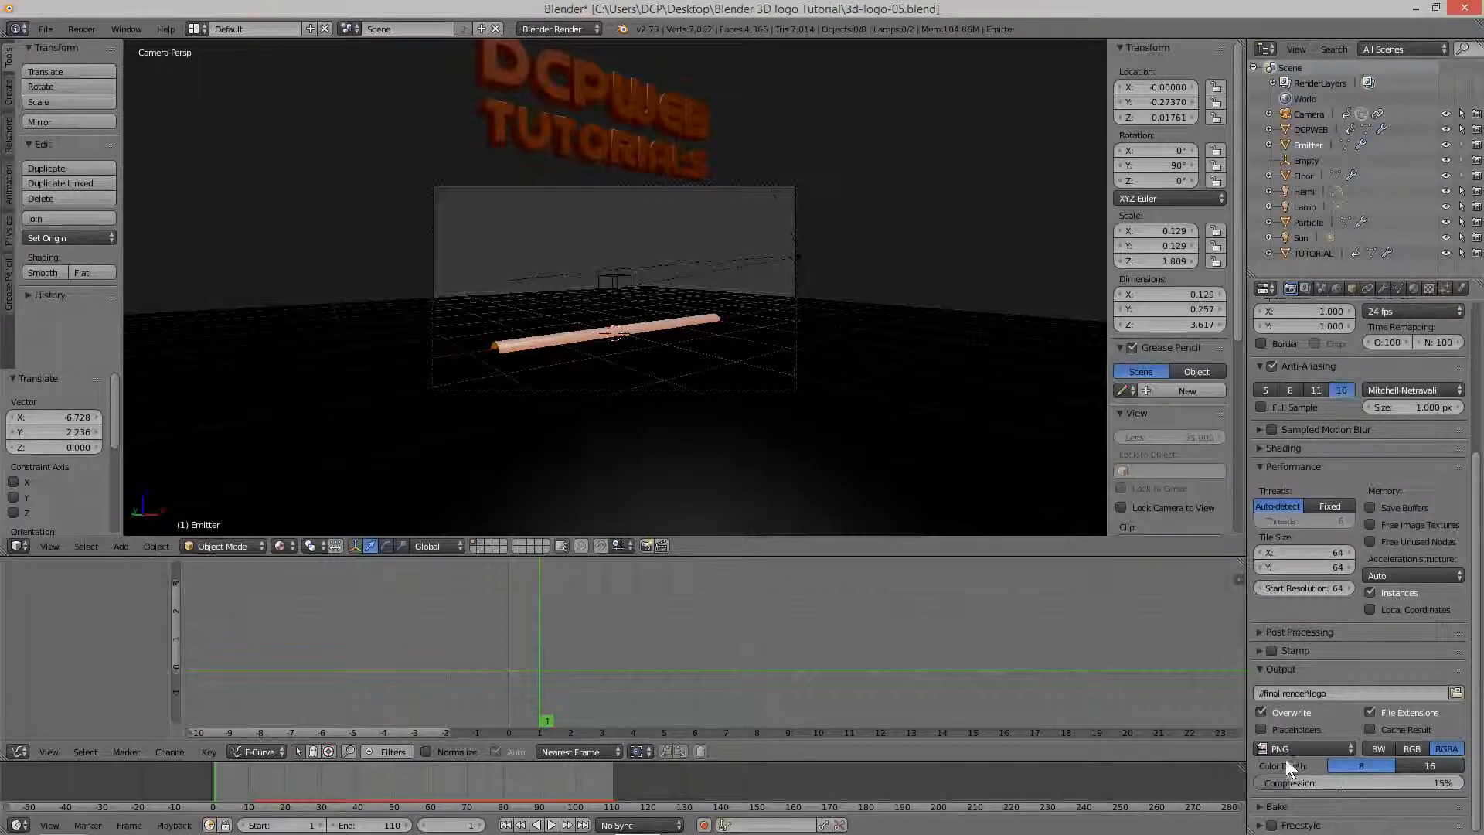
left_click(1423, 764)
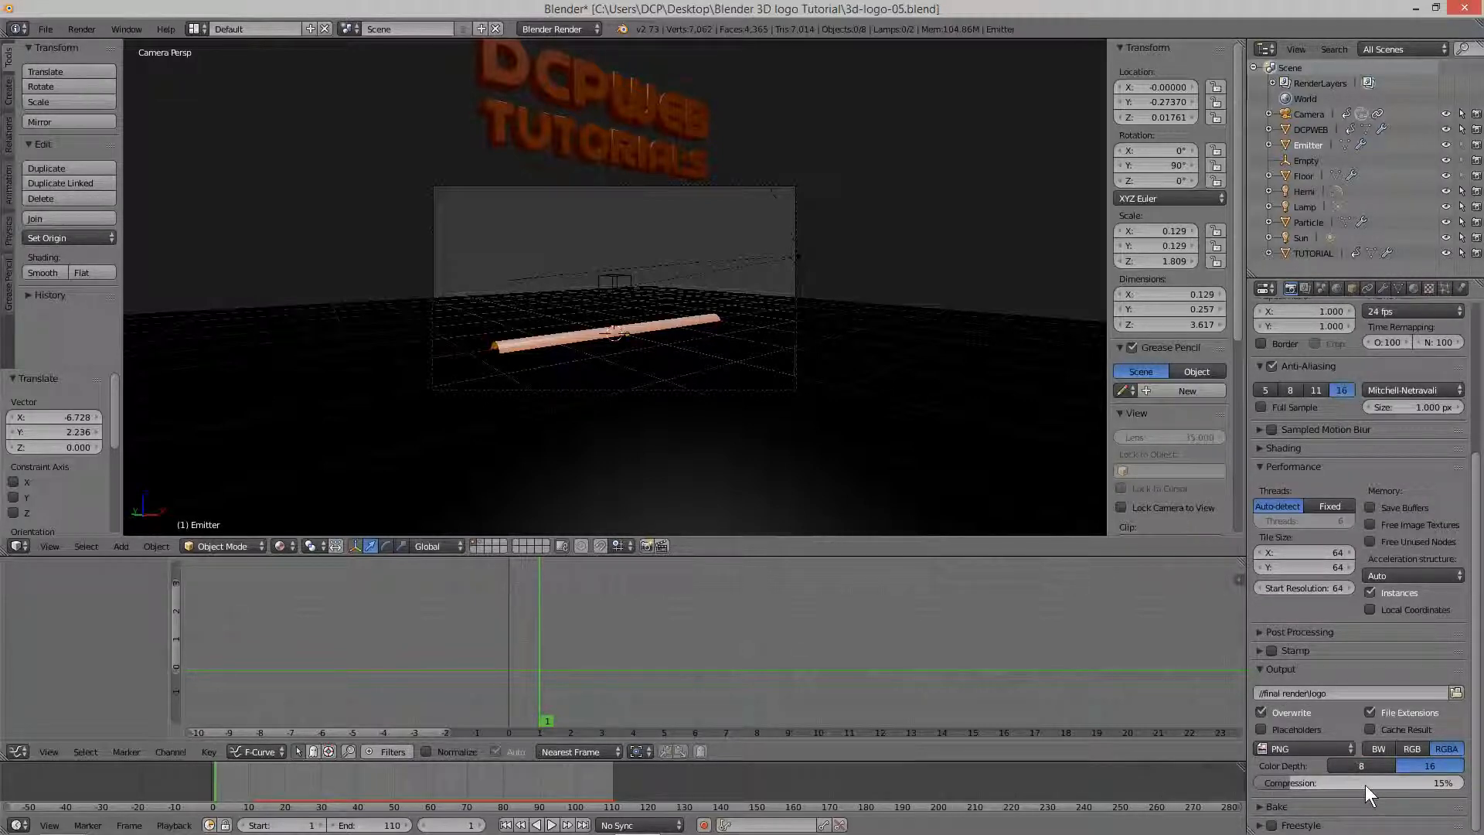
left_click(1314, 749)
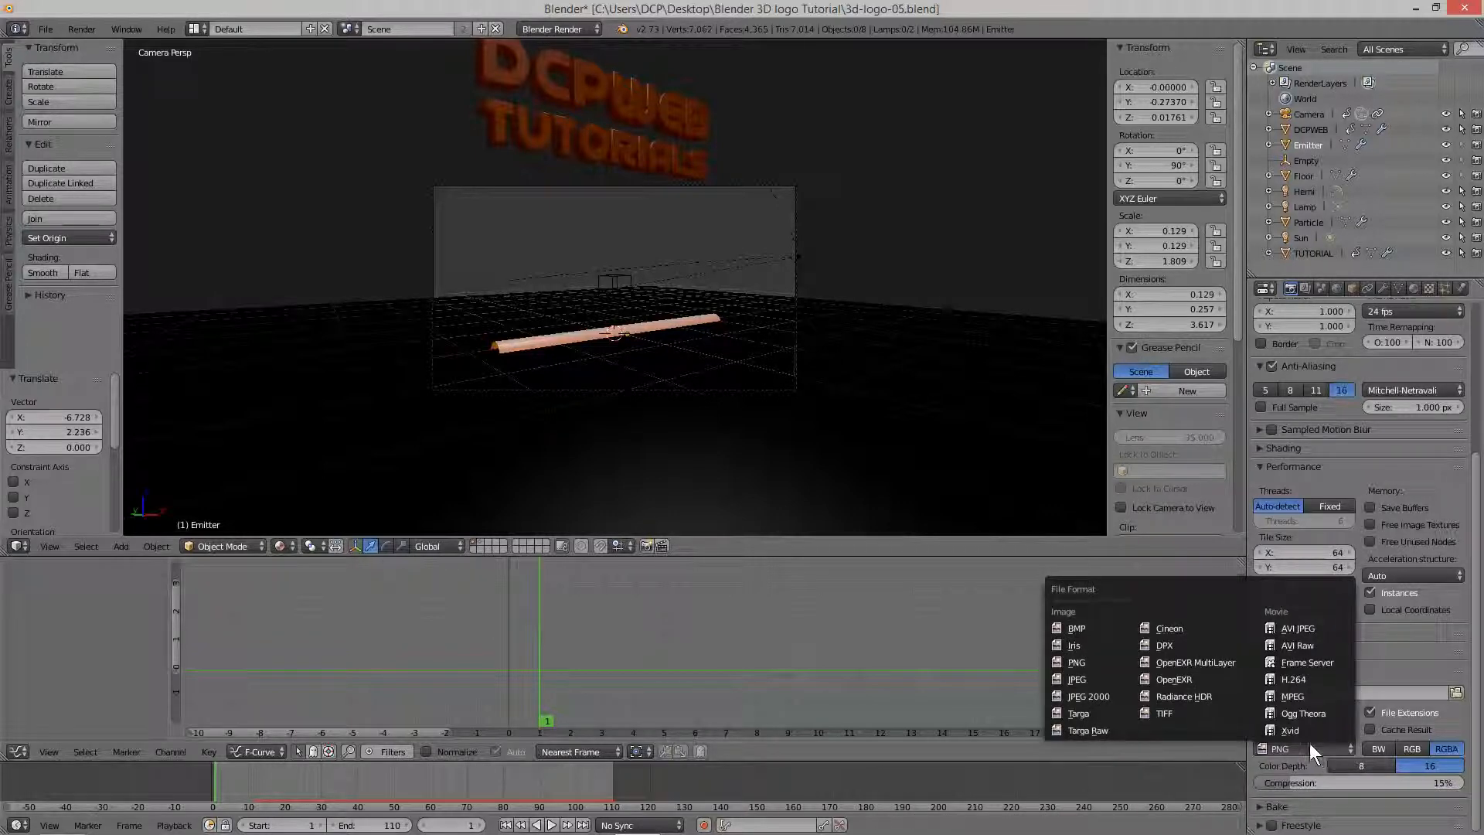
left_click(1072, 664)
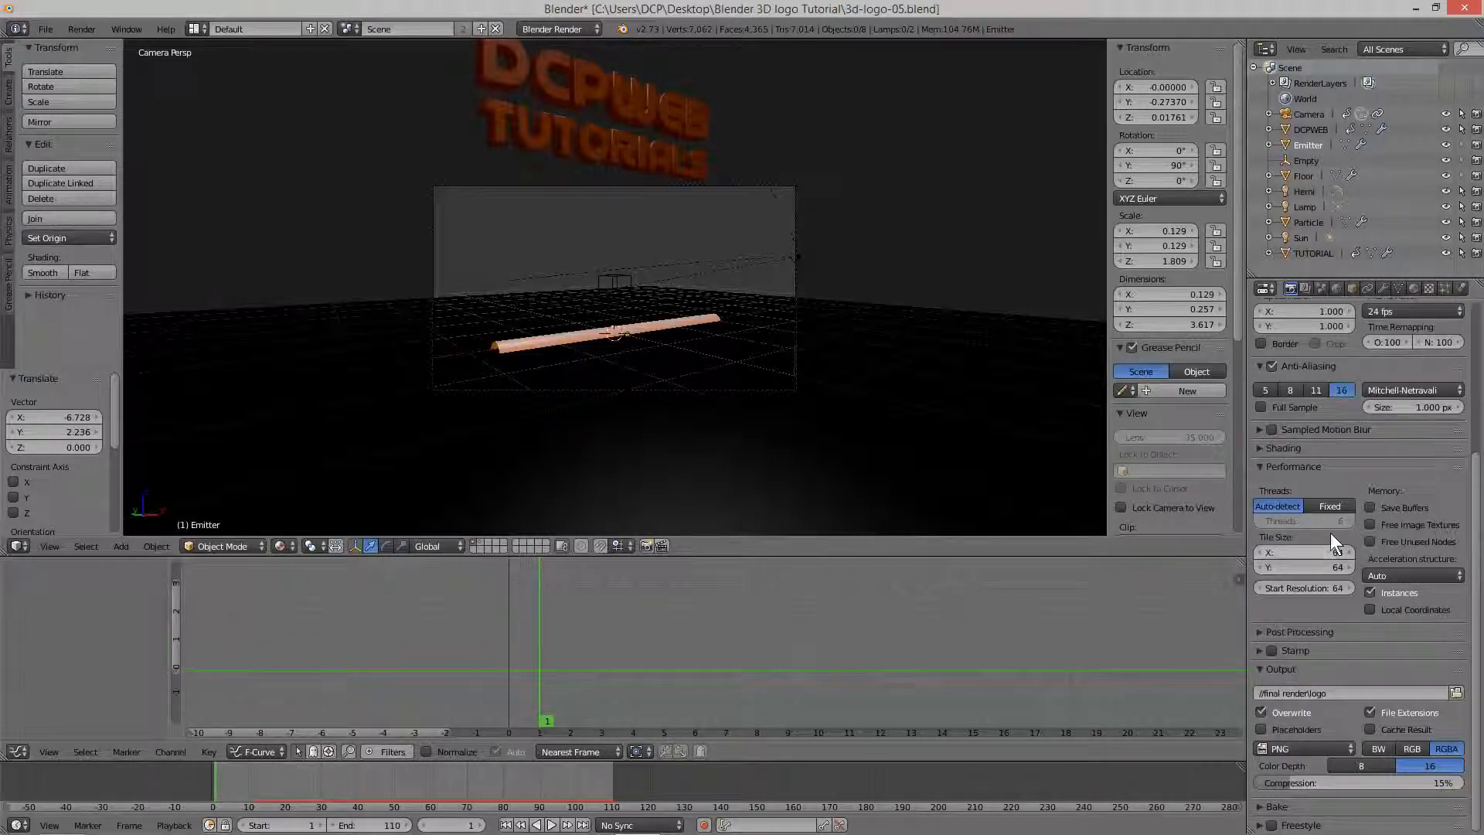
left_click(46, 29)
left_click(68, 145)
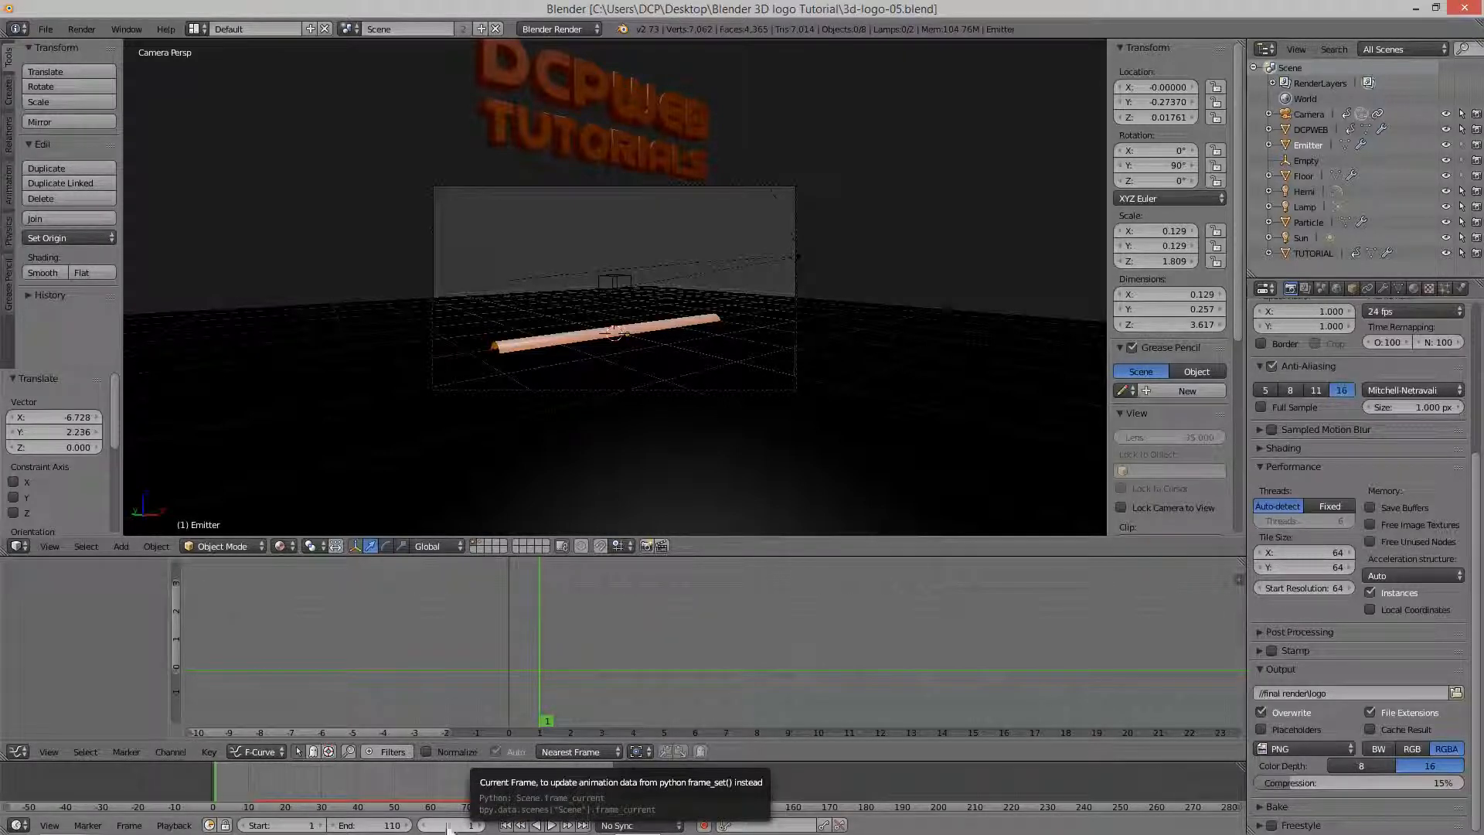
Return to the first frame and start rendering the full animation.
left_click(506, 824)
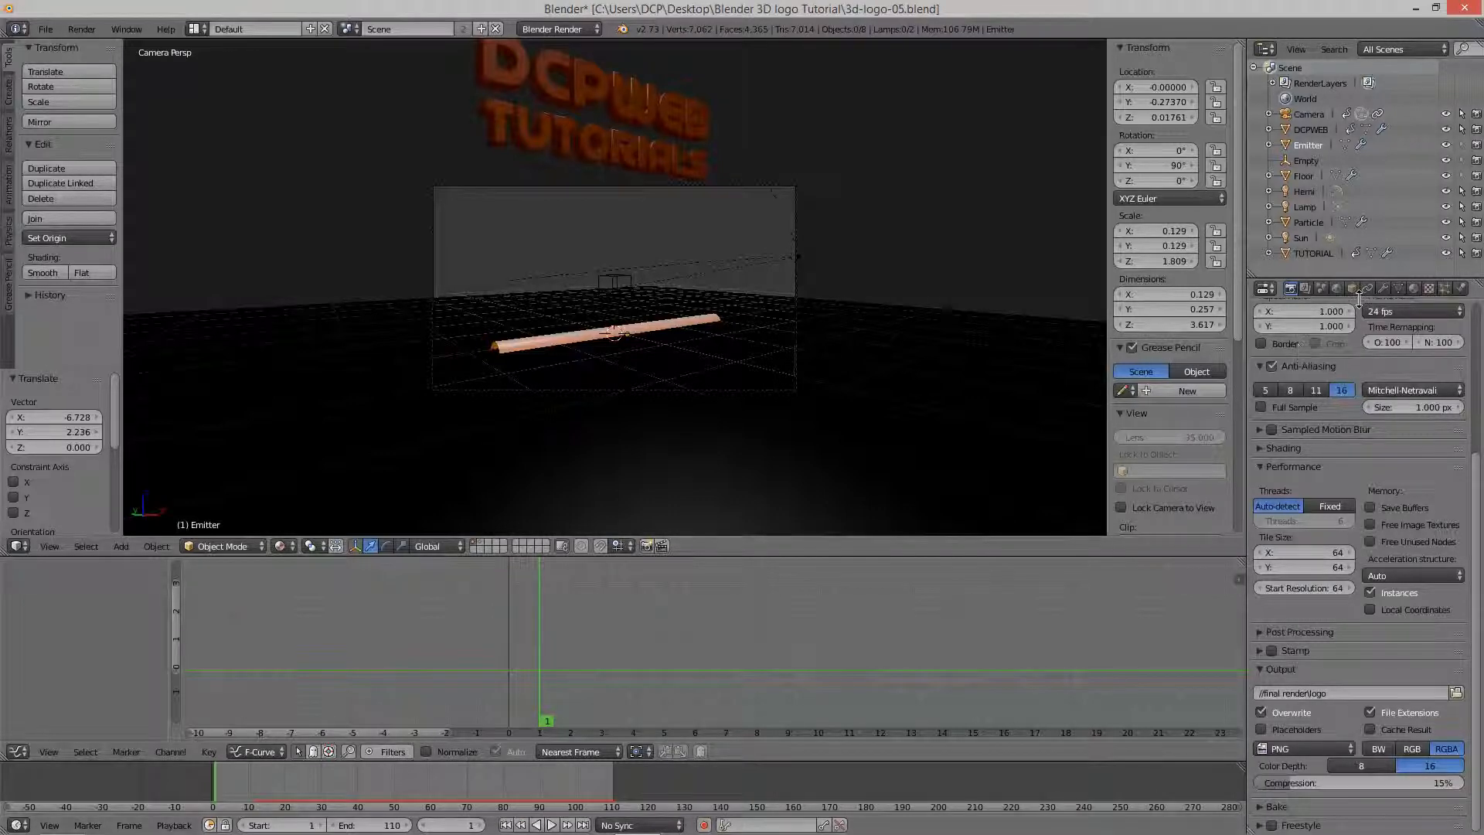
scroll(1477, 323, "up", 5)
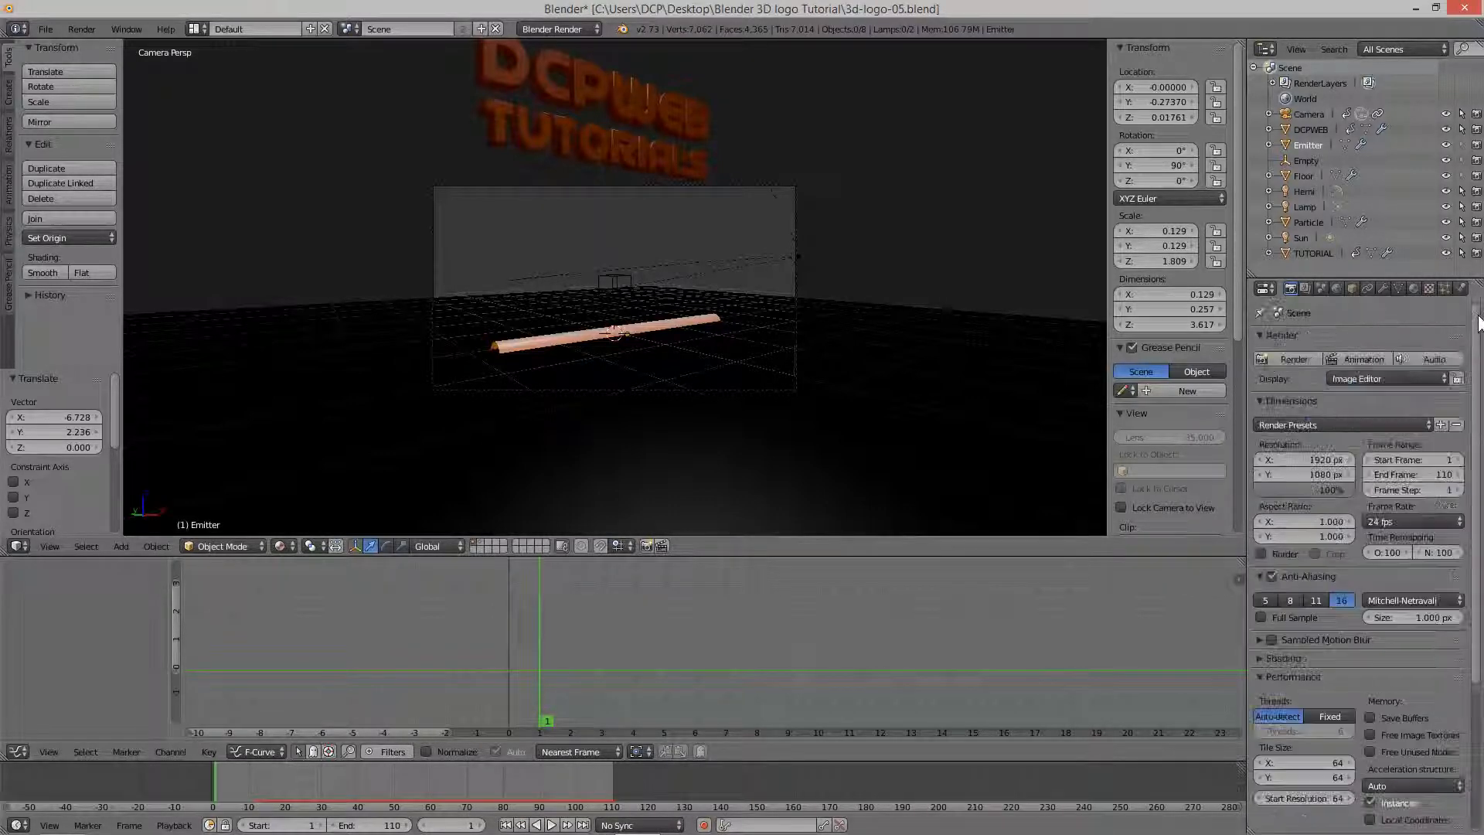
left_click(1365, 359)
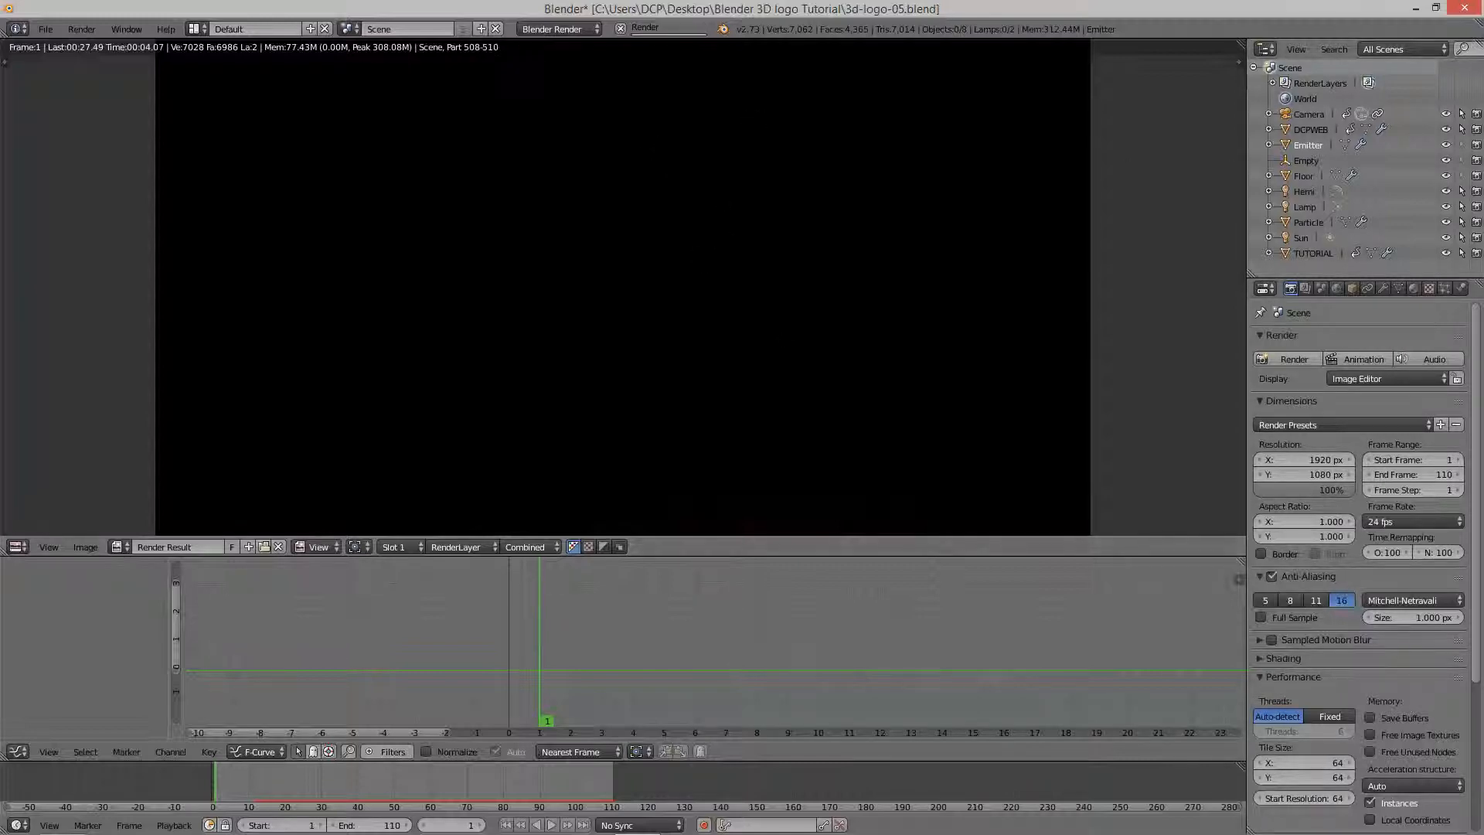
Switch to File Explorer and open the final render folder beside the running render to watch the frames being saved.
key("alt+Tab")
left_click_drag(1079, 99, 1018, 148)
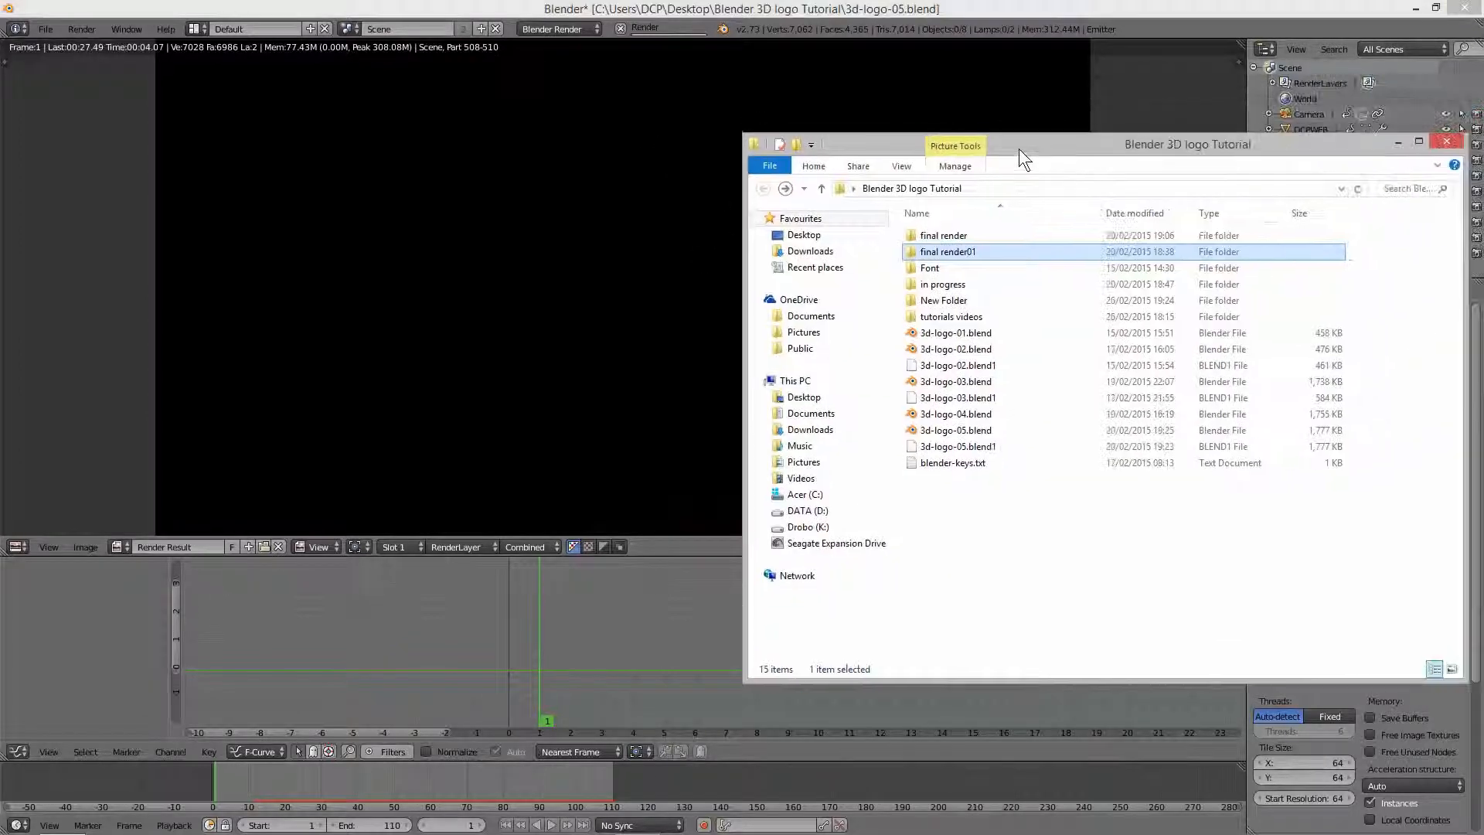
double_click(947, 236)
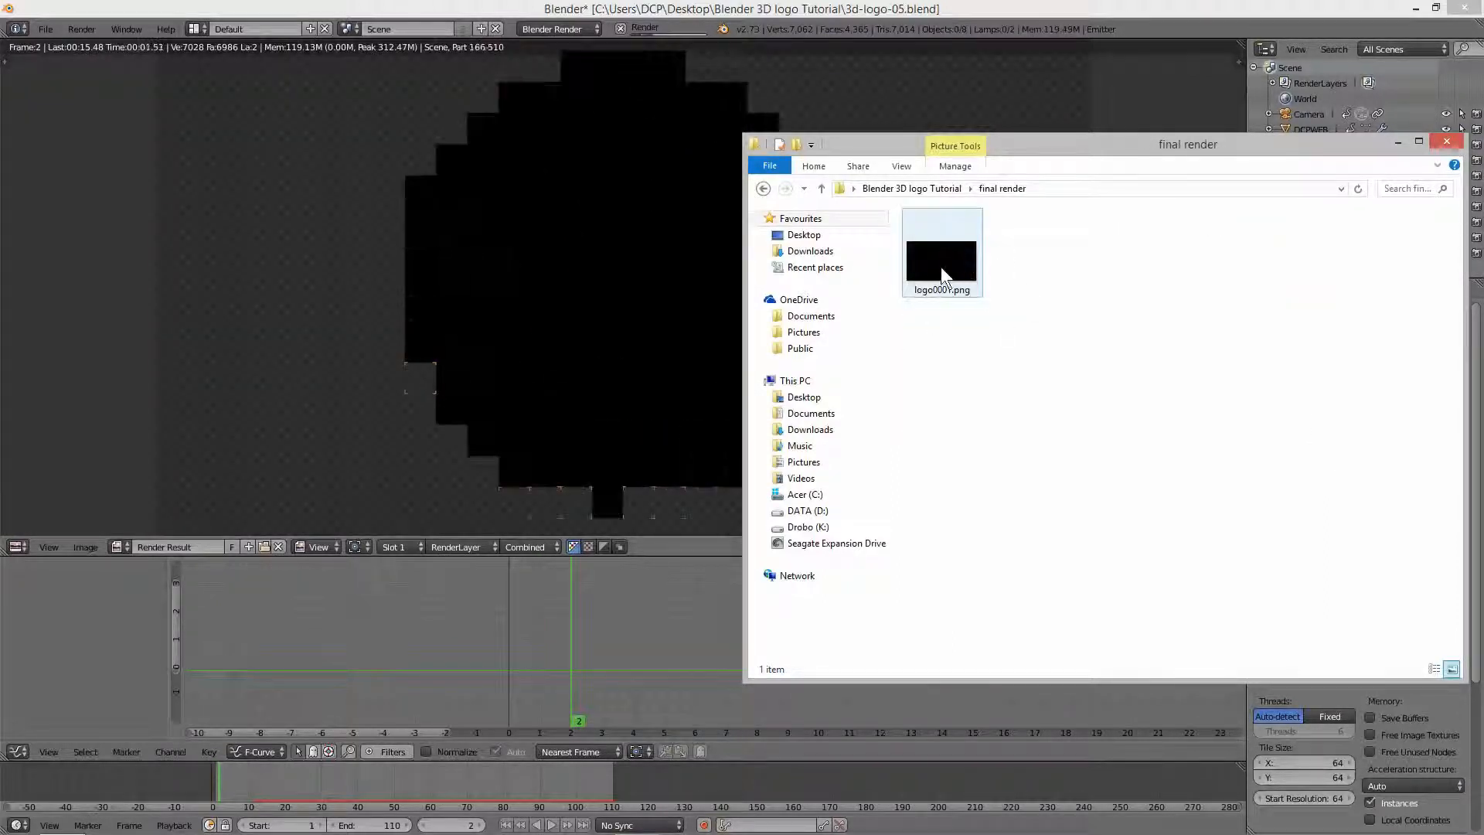
left_click_drag(1008, 143, 1014, 322)
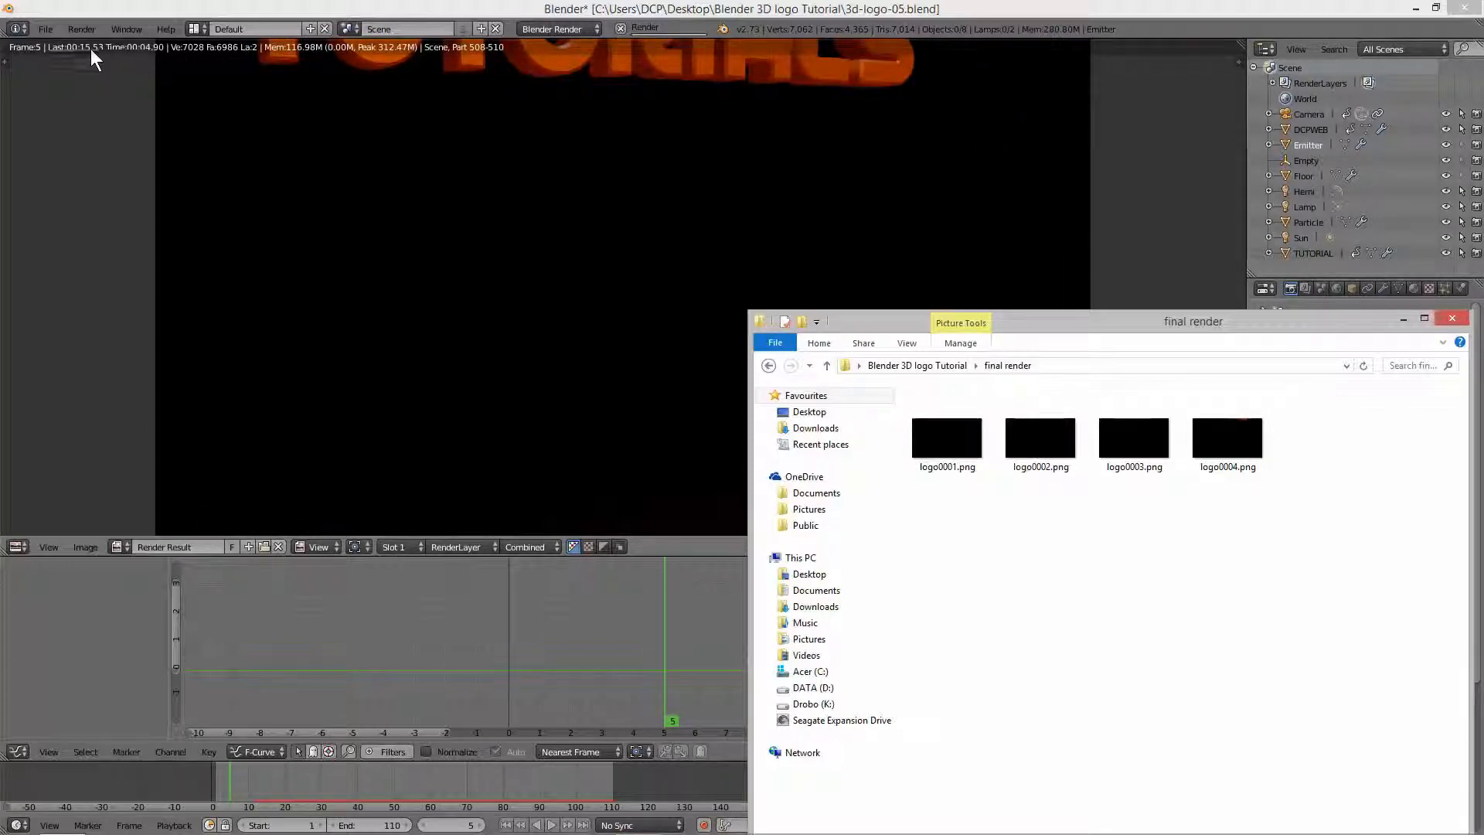
left_click_drag(1156, 320, 1161, 260)
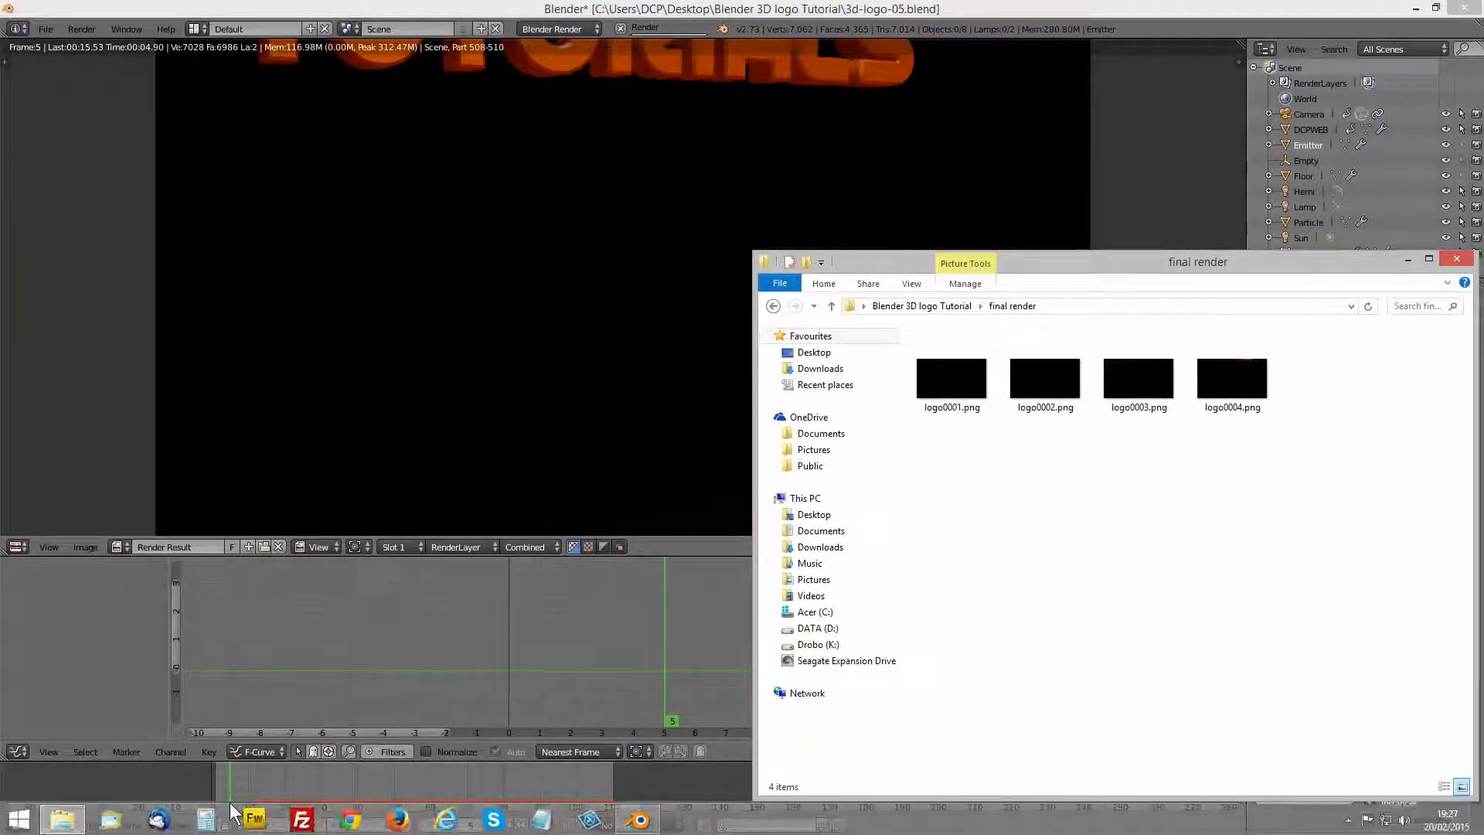
Estimate the total render time in minutes in Calculator as 16 * 110 / 60, and close Calculator.
left_click(205, 819)
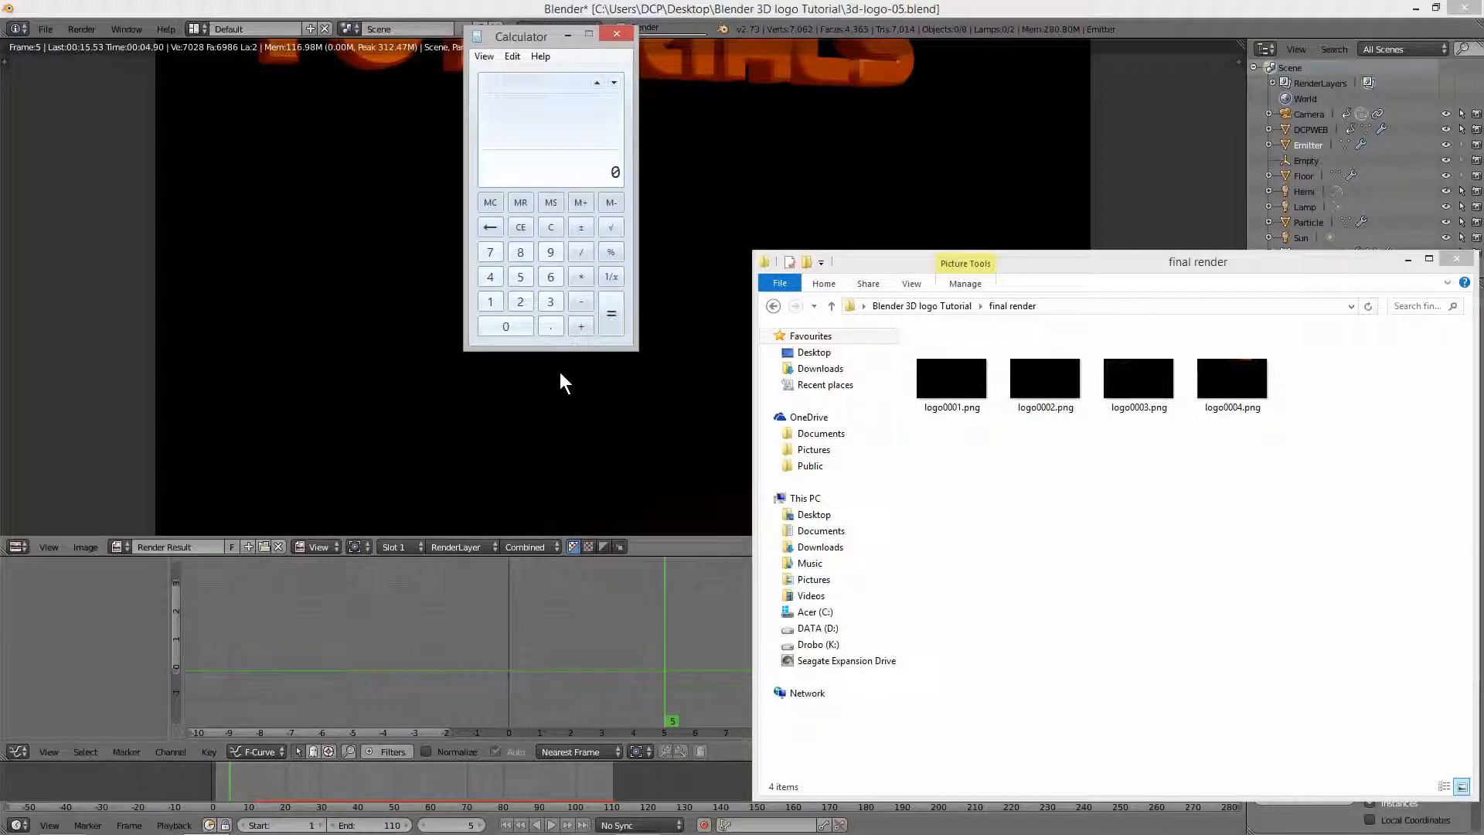
type("16")
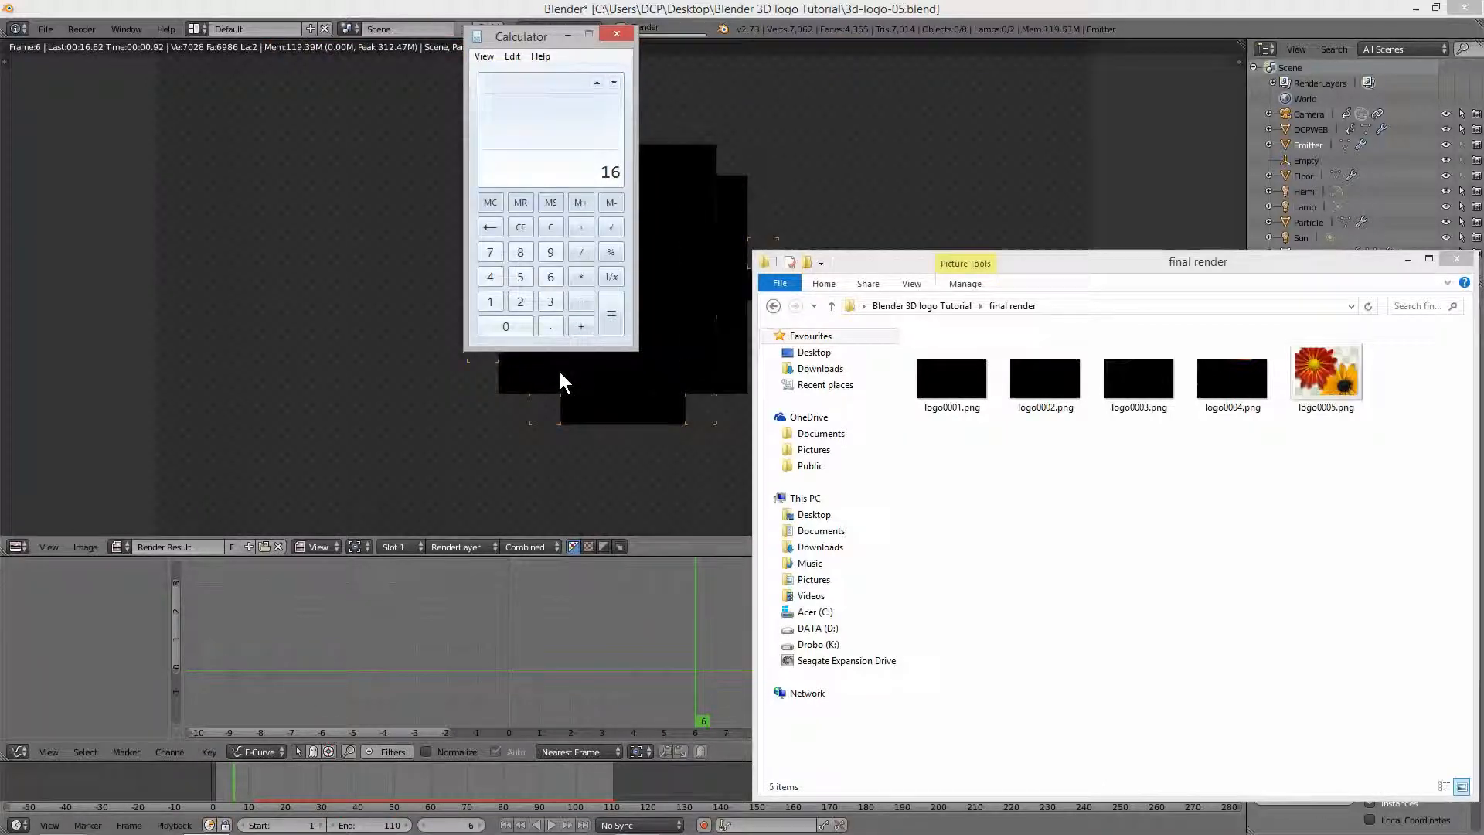
type("*11")
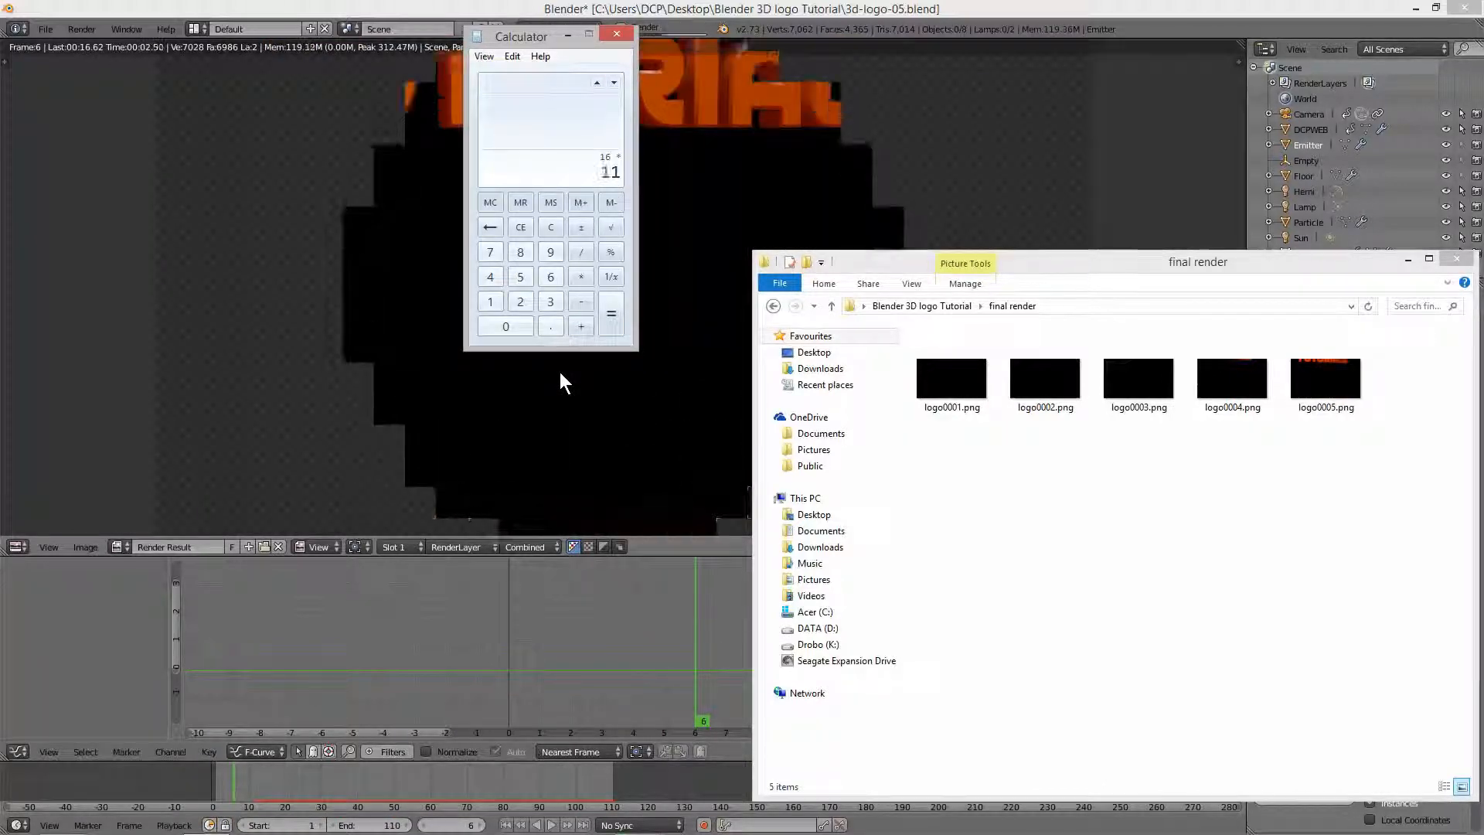
type("0")
key("Return")
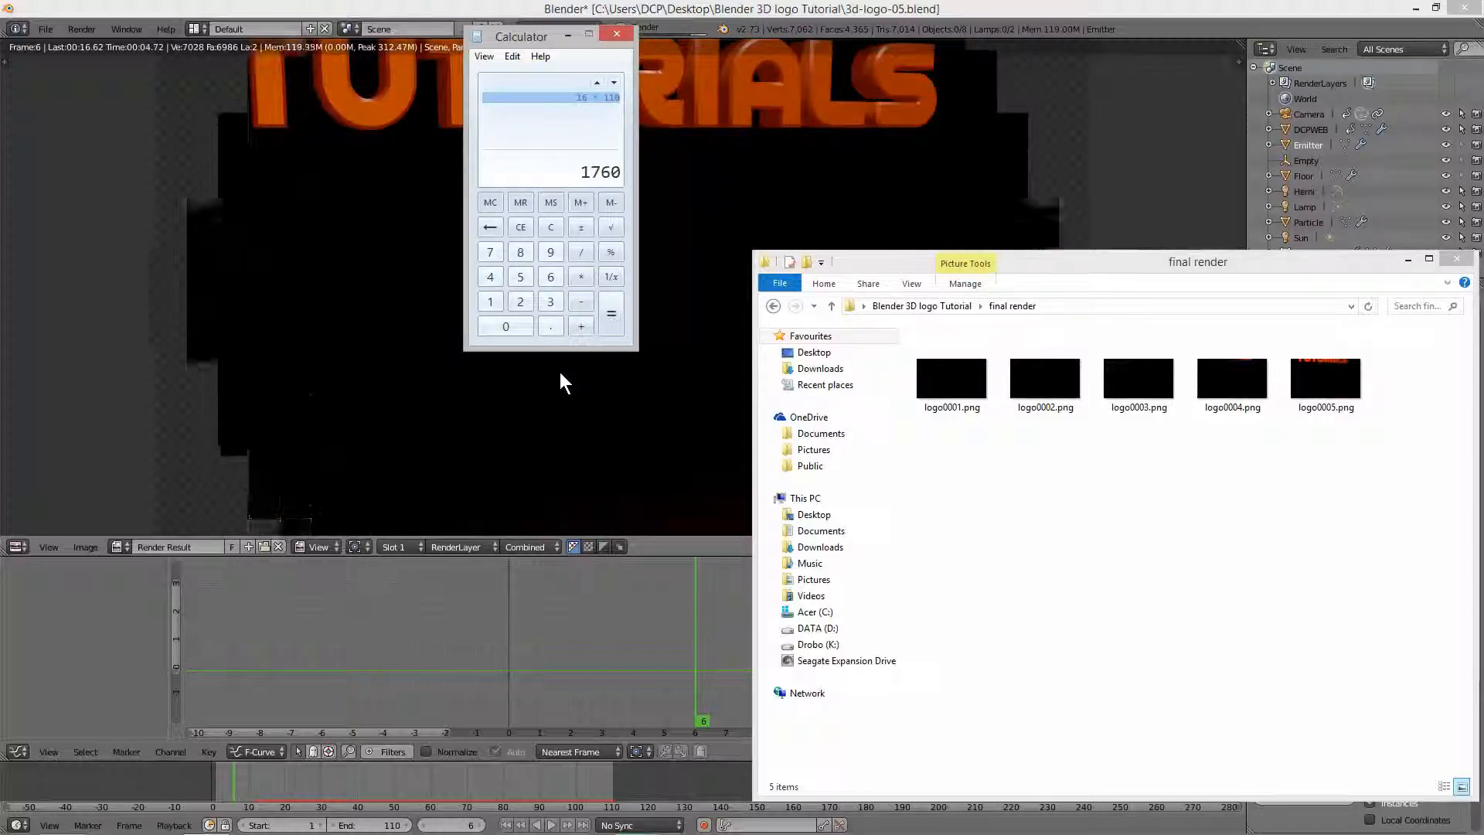
type("/60")
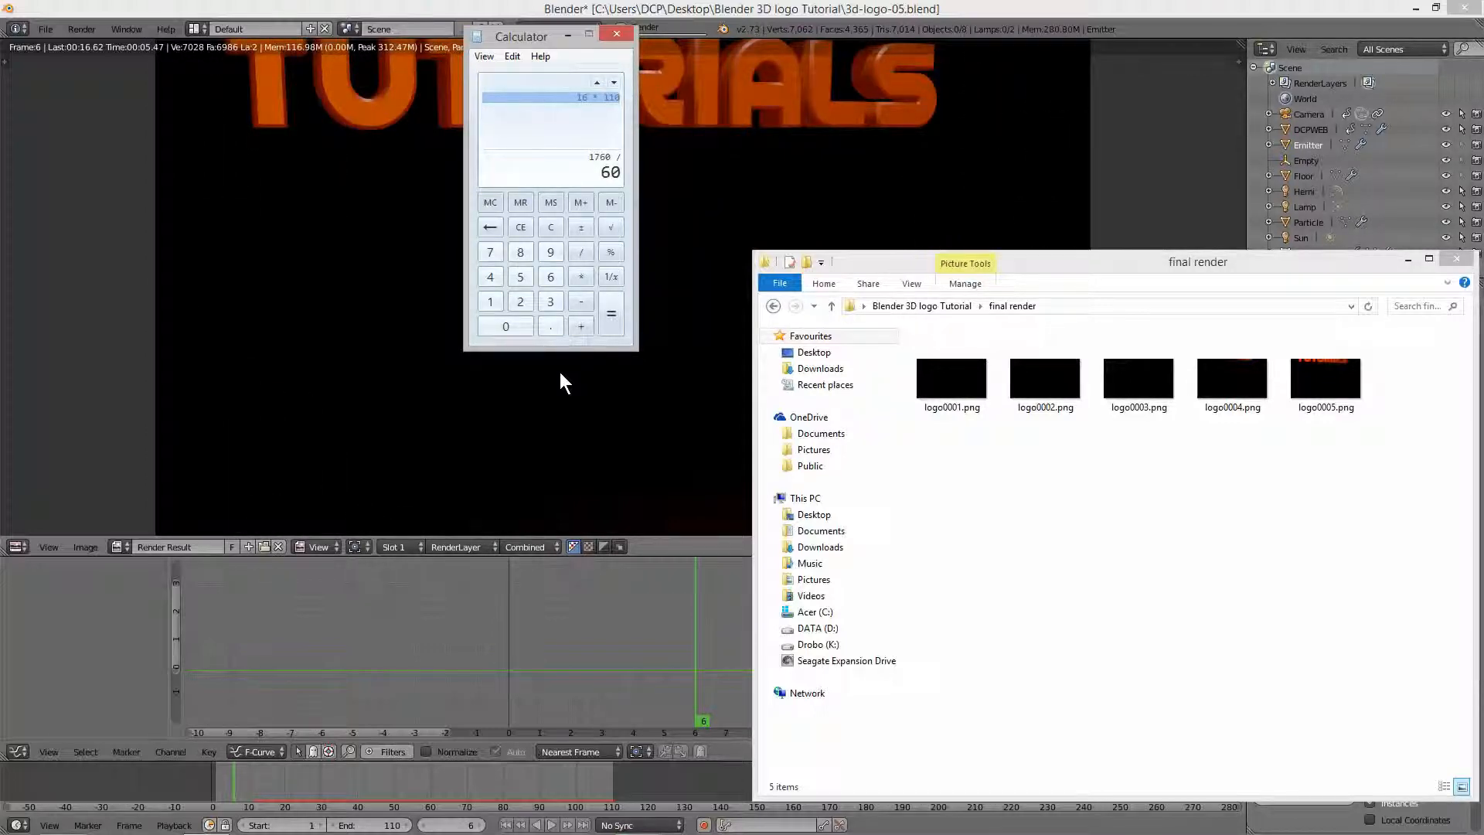
key("Return")
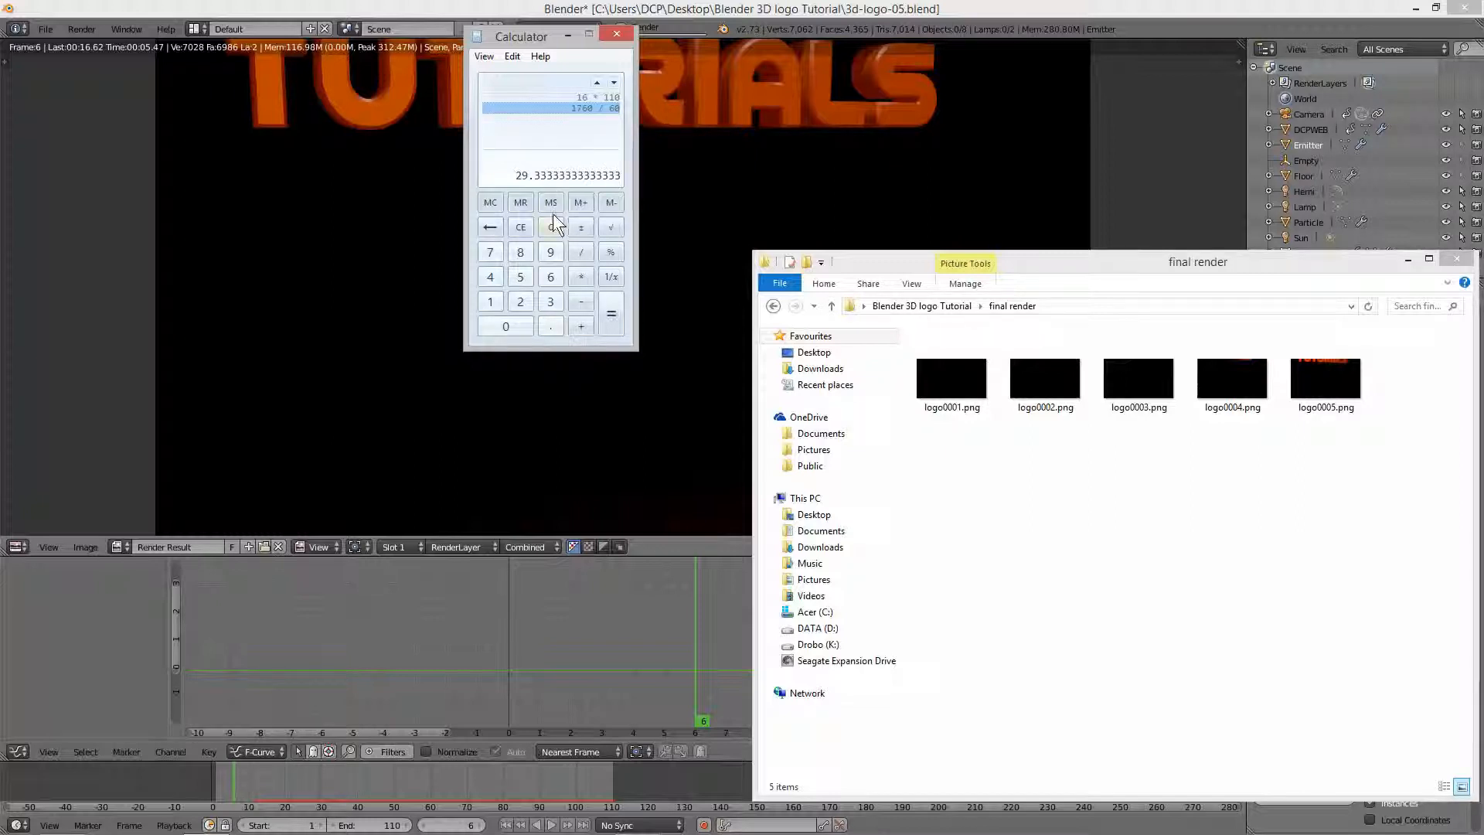
left_click(623, 36)
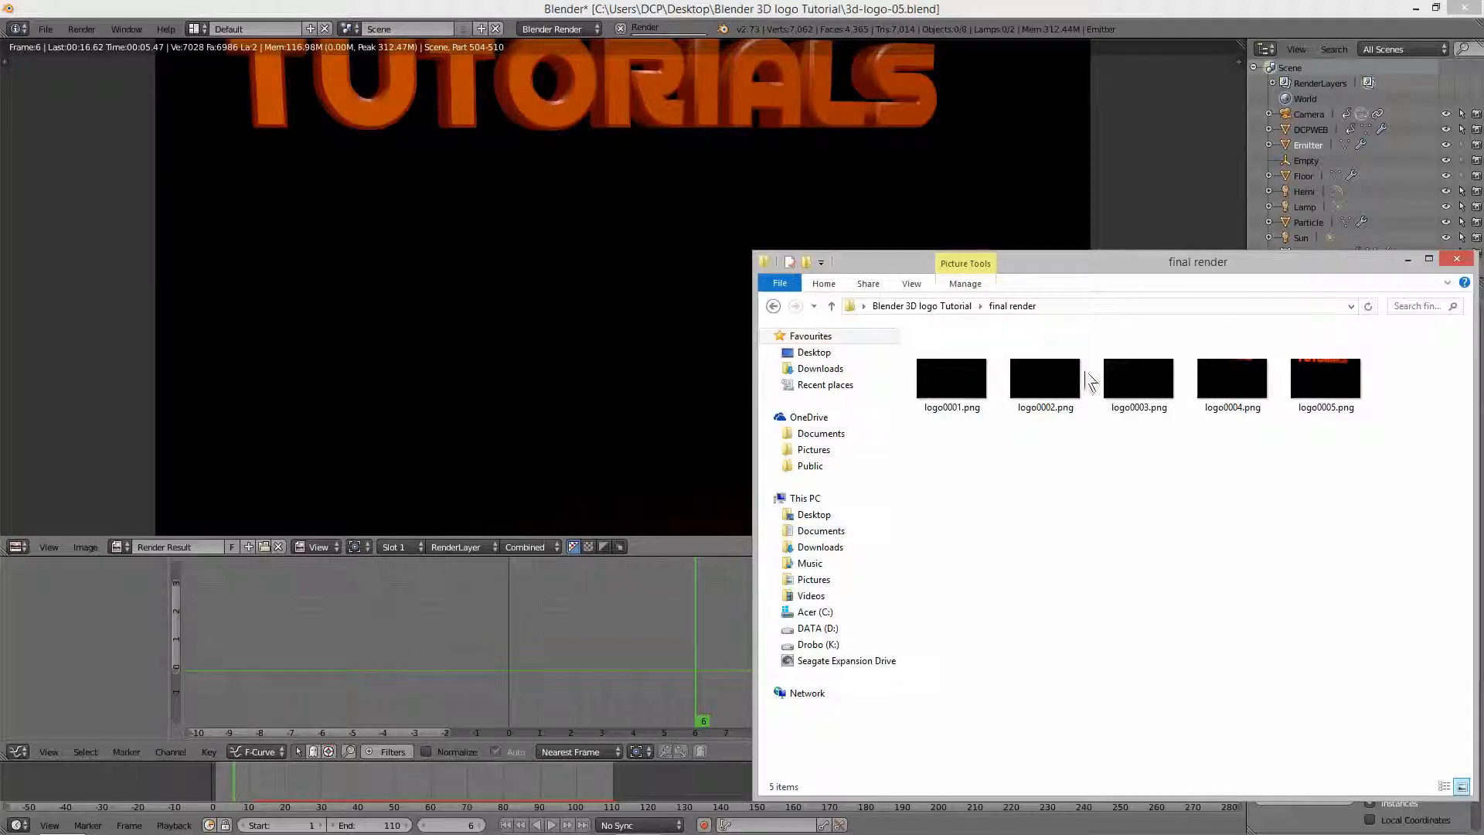
Move the final render folder window off the render settings to view the rendered logo frames.
left_click_drag(1105, 267, 824, 153)
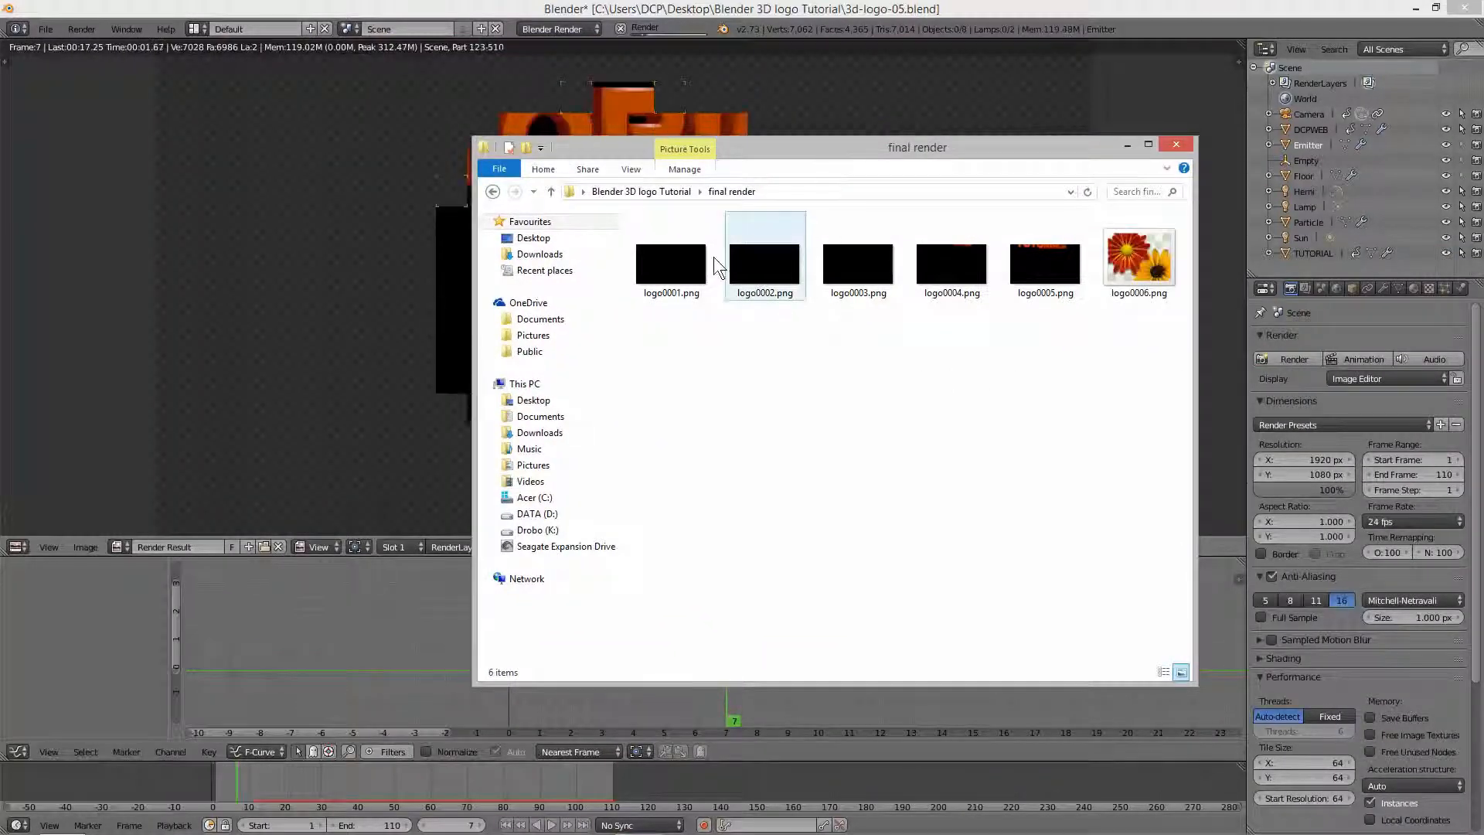